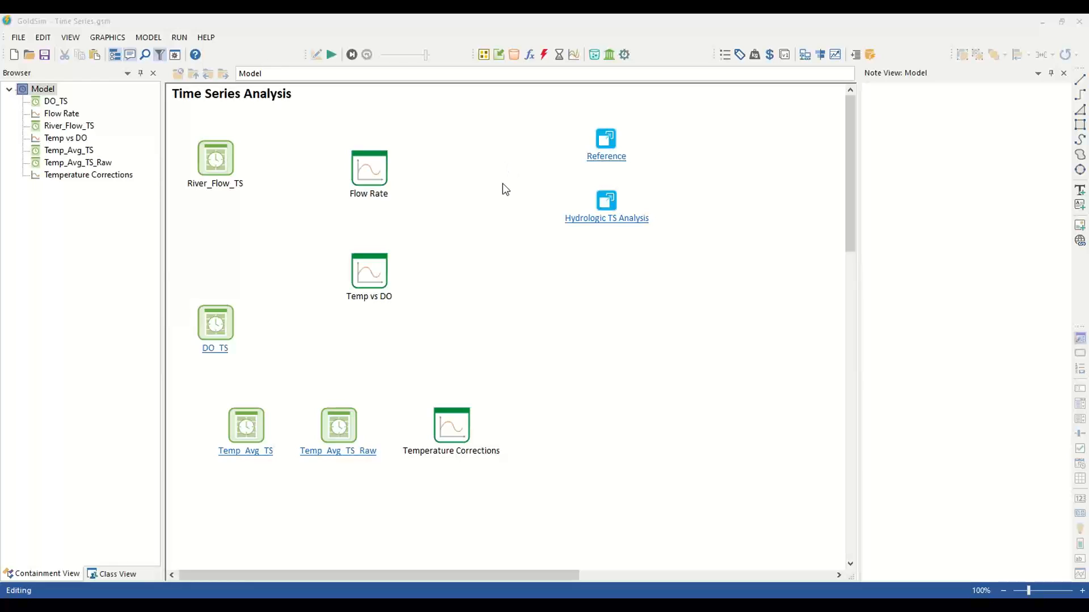
- Move the DO_TS element up so it sits directly beneath River_Flow_TS
click(225, 161)
click(178, 246)
drag(208, 321, 207, 218)
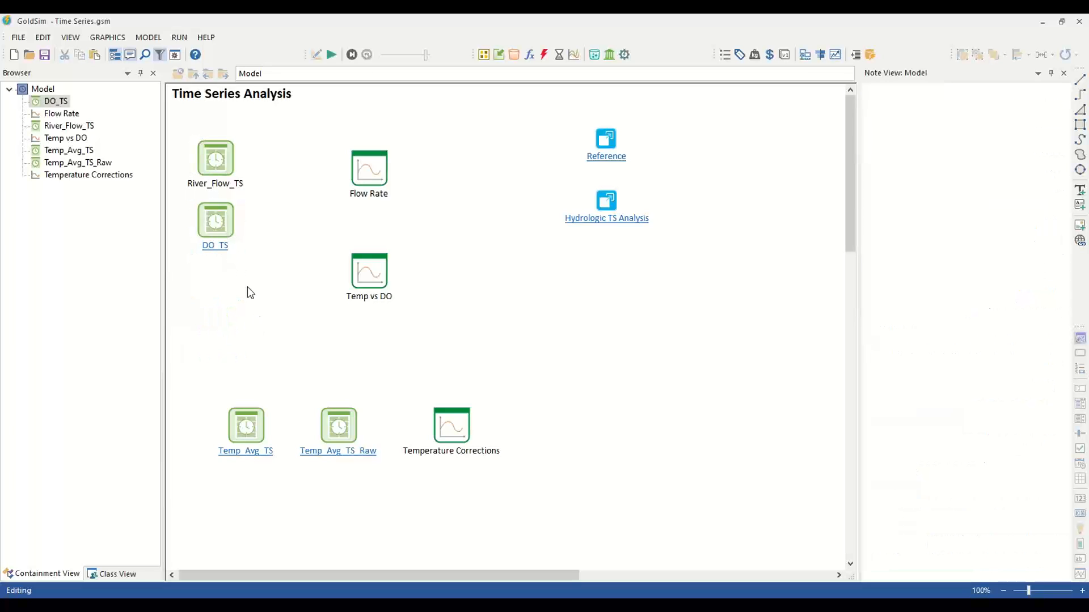
- Switch to the WhiteRiverBuckley.xlsx workbook in Excel and examine the site name and parameter descriptions on the WQ RawData sheet
key(alt+Tab)
click(149, 178)
scroll(197, 208, up, 14)
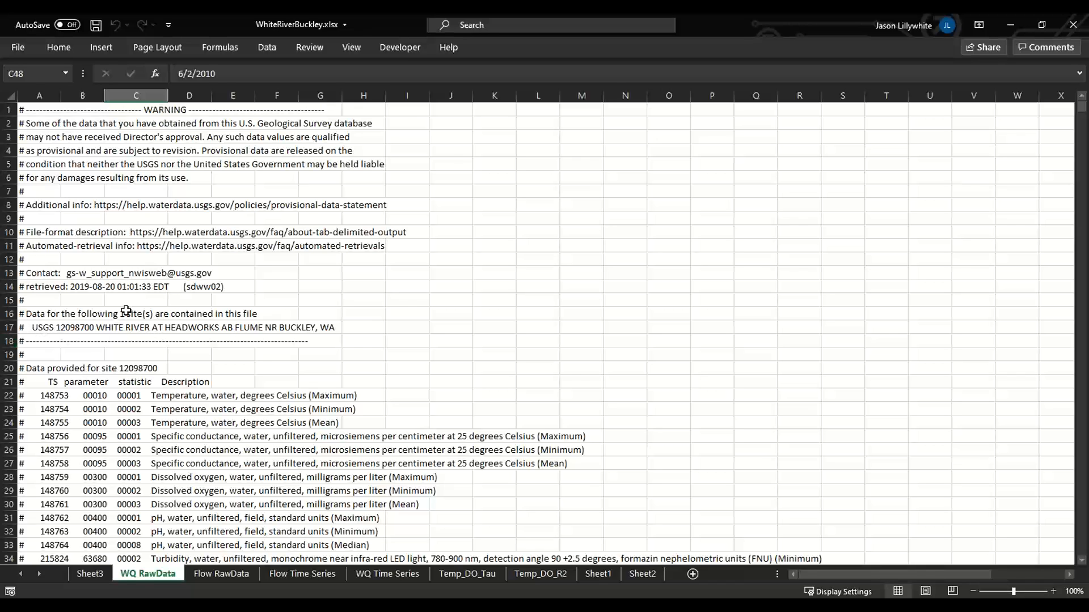
click(51, 327)
scroll(211, 310, down, 2)
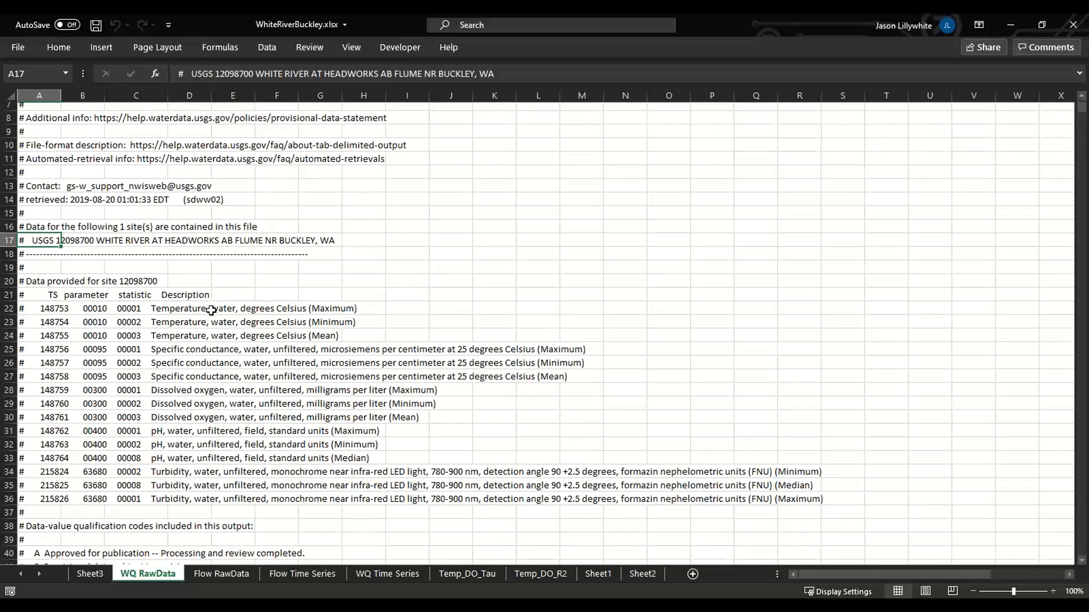
scroll(211, 310, down, 1)
drag(46, 273, 182, 468)
drag(187, 271, 186, 397)
- Examine the Max Temp, Min Temp and Avg Temp column headings above the daily records on the WQ RawData sheet
scroll(149, 317, down, 8)
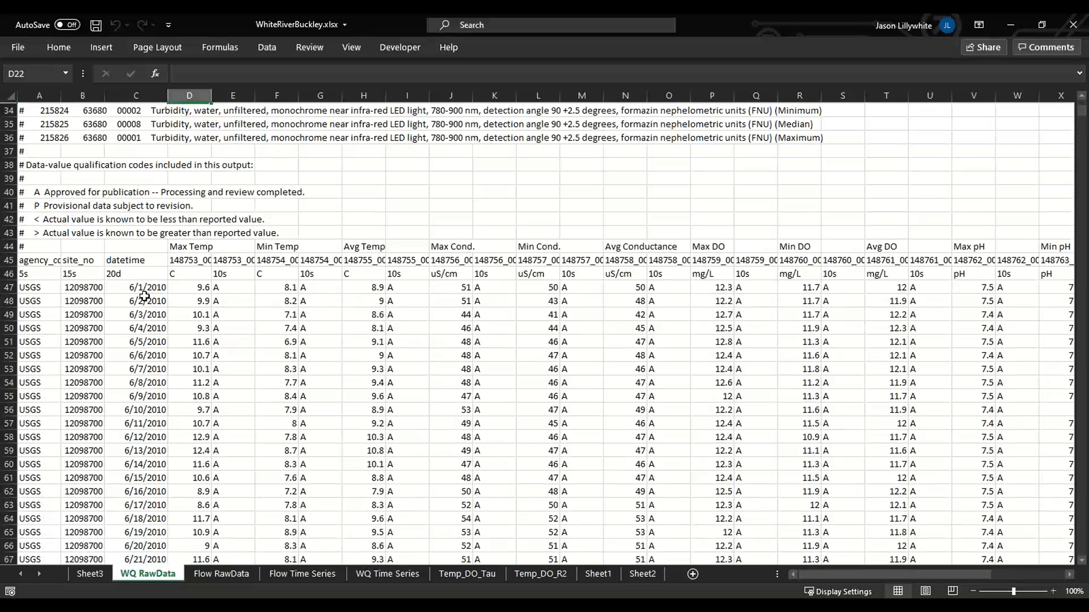
scroll(144, 297, down, 1)
click(185, 218)
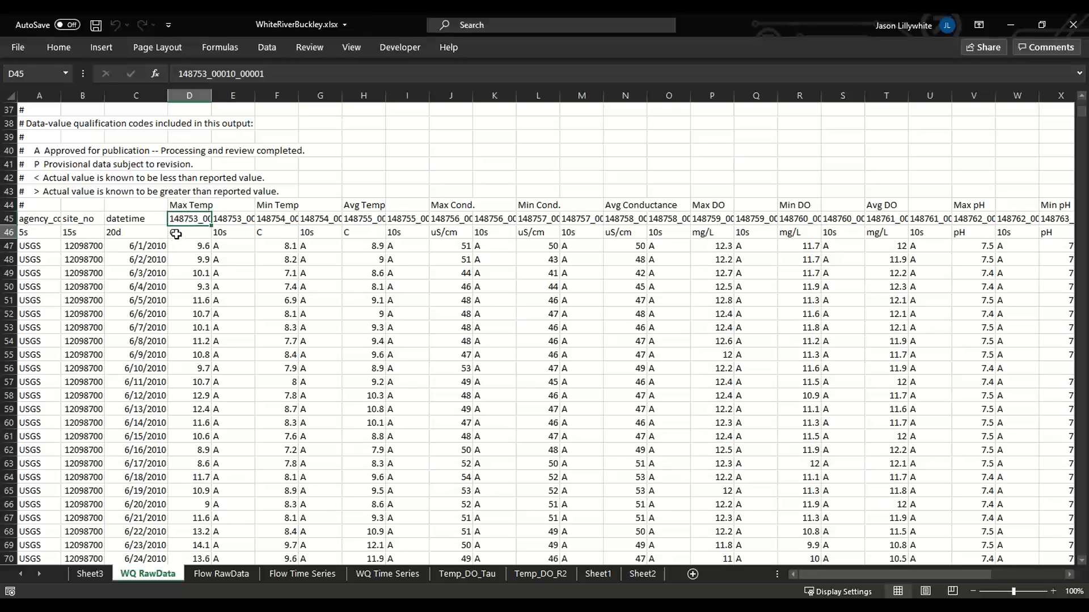
click(185, 205)
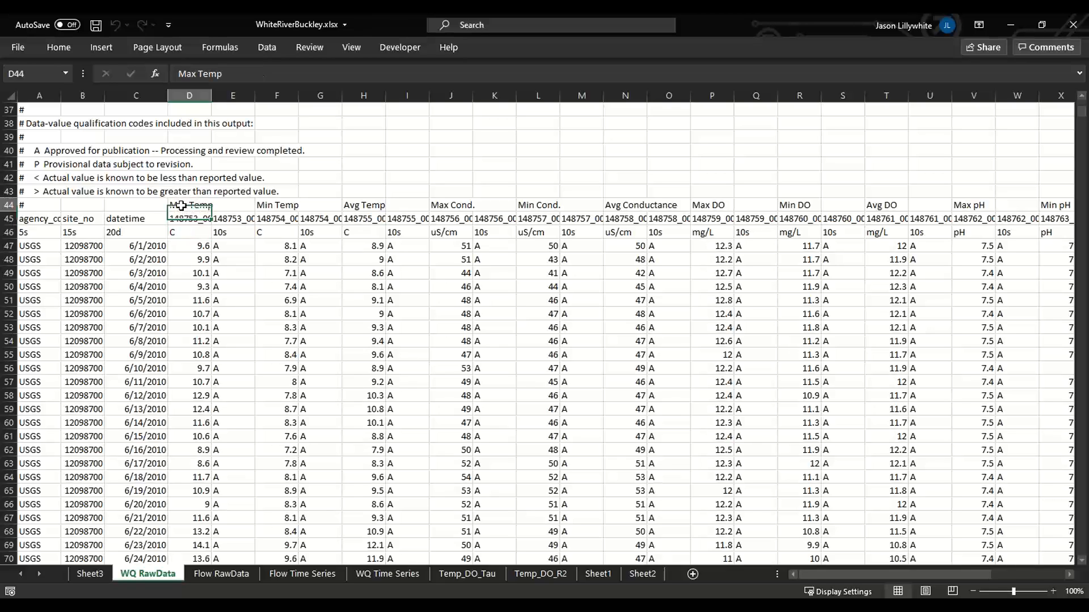
click(266, 205)
click(356, 205)
click(358, 247)
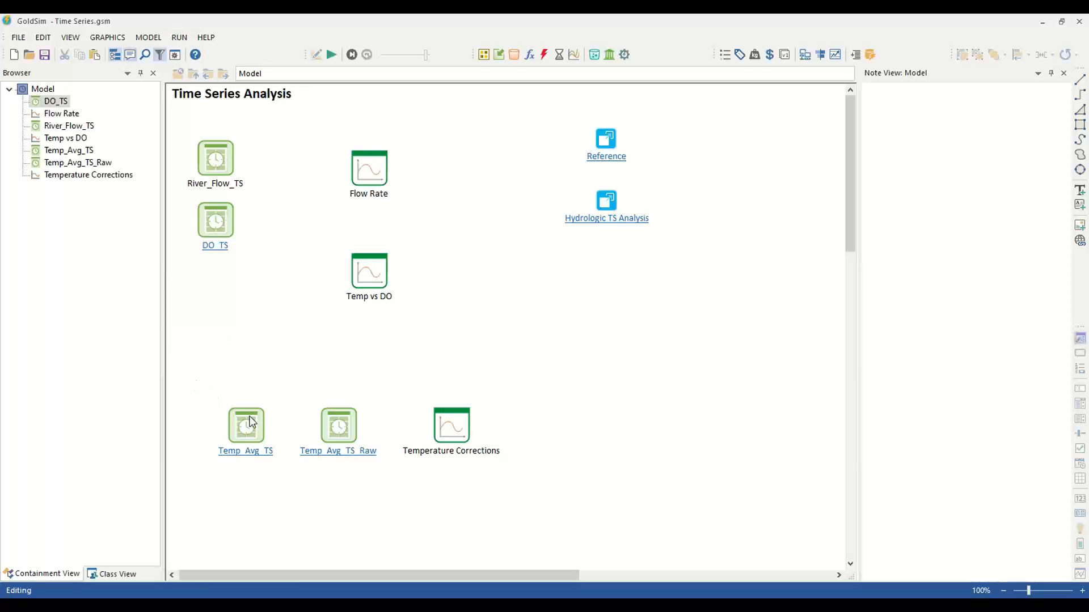
- Select the three temperature elements in GoldSim and return to Excel to examine the qualification codes beside the first Max Temp values
drag(196, 379, 518, 497)
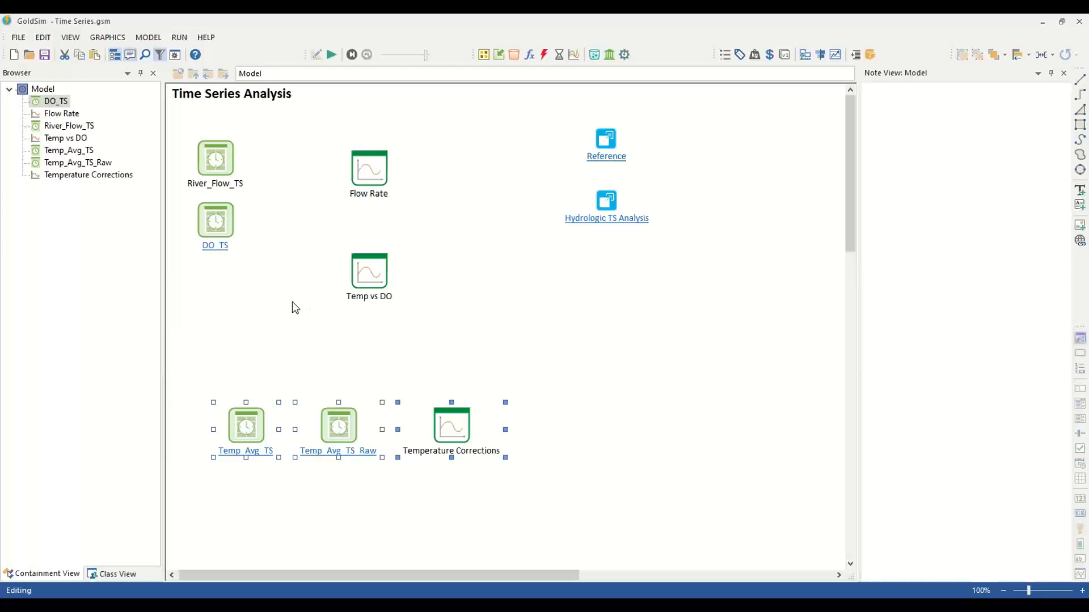
mouse_move(385, 606)
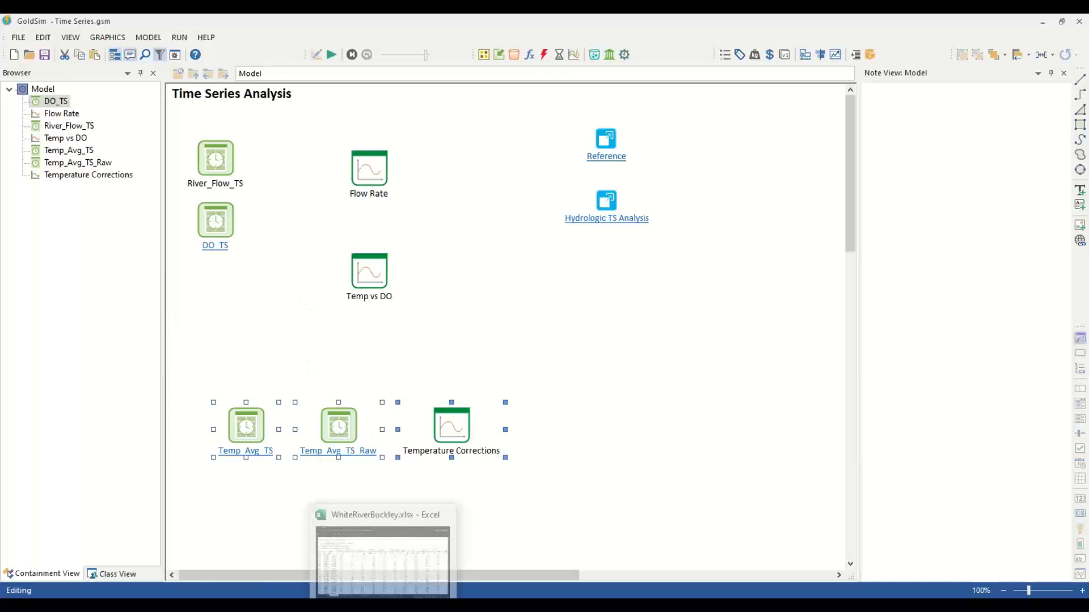
click(379, 565)
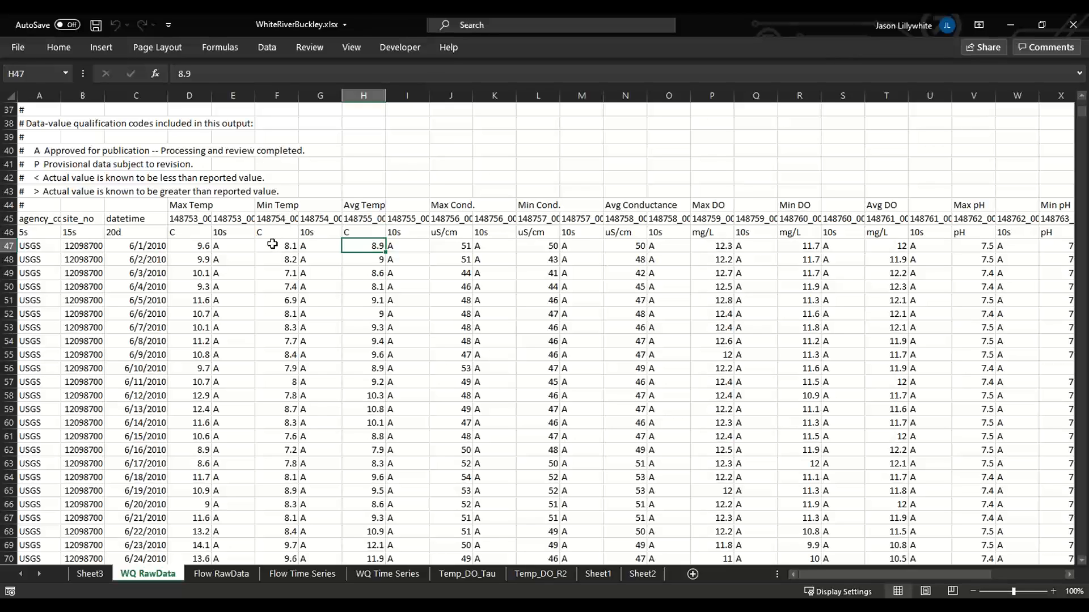
drag(227, 246, 233, 352)
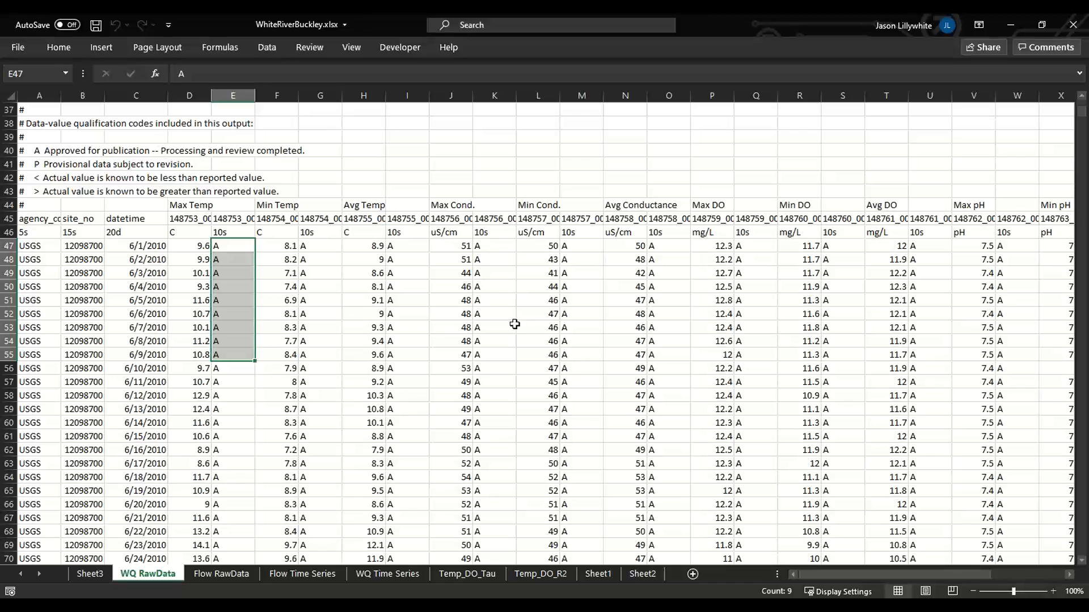
text(A A A A A A A A A)
click(888, 60)
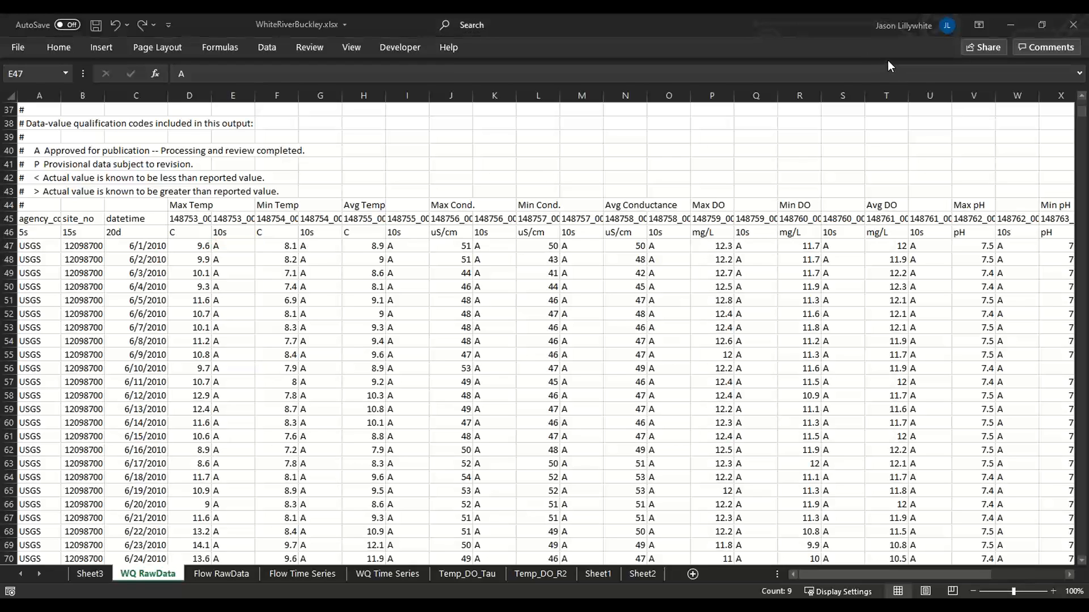
- Switch to GoldSim, review the time series records of River_Flow_TS, and close its properties
click(473, 607)
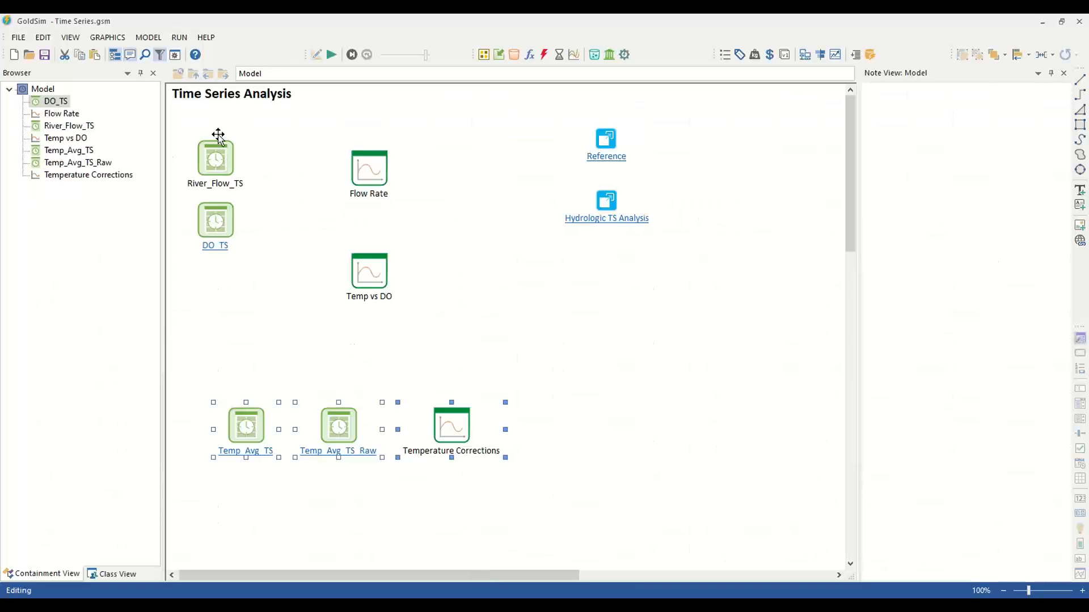
double_click(216, 157)
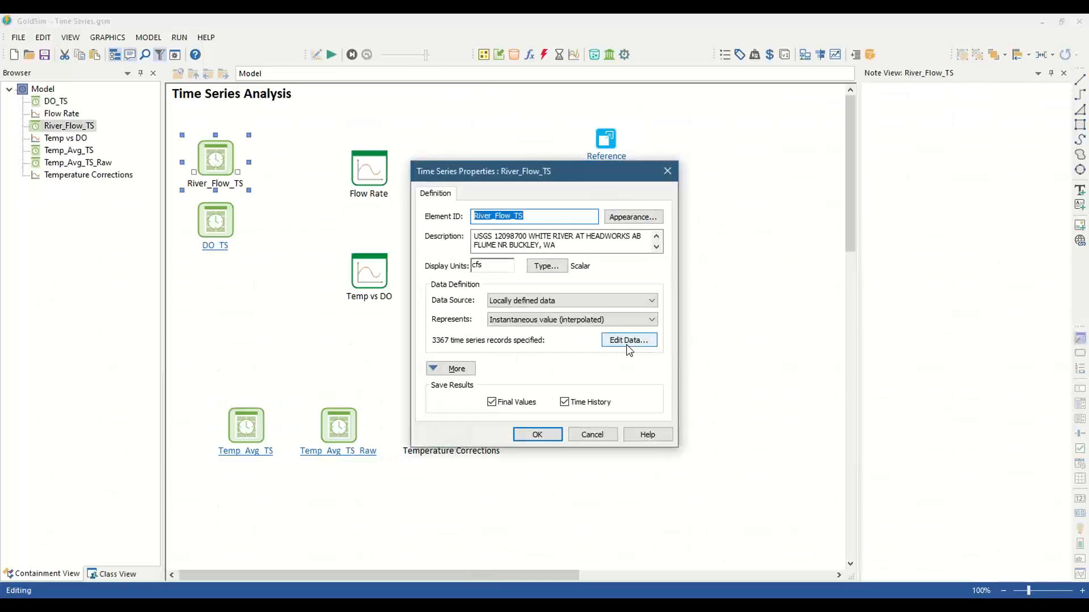
click(629, 340)
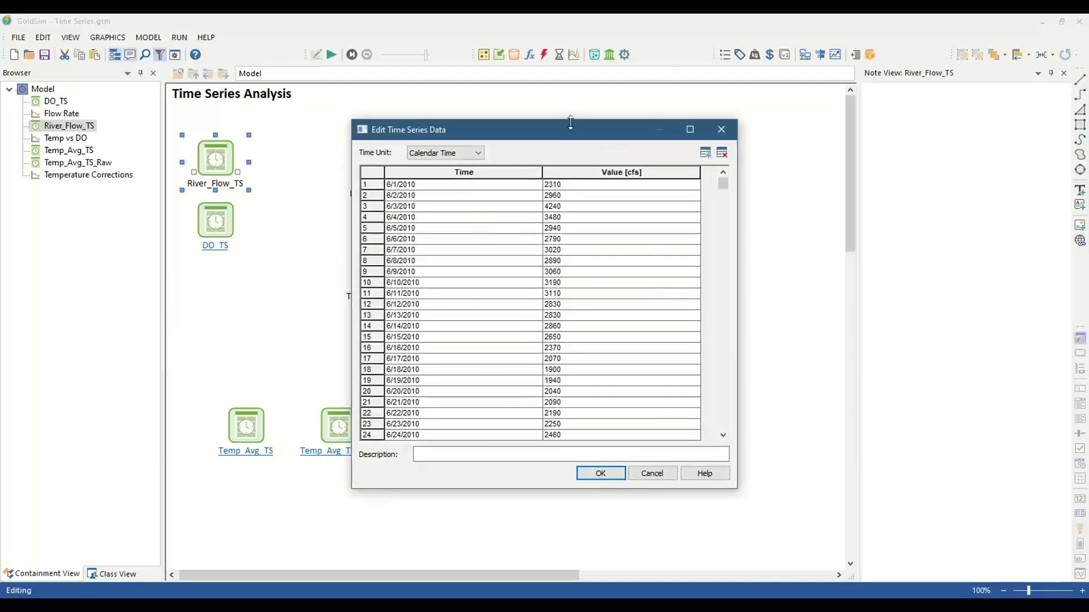
drag(571, 123, 864, 111)
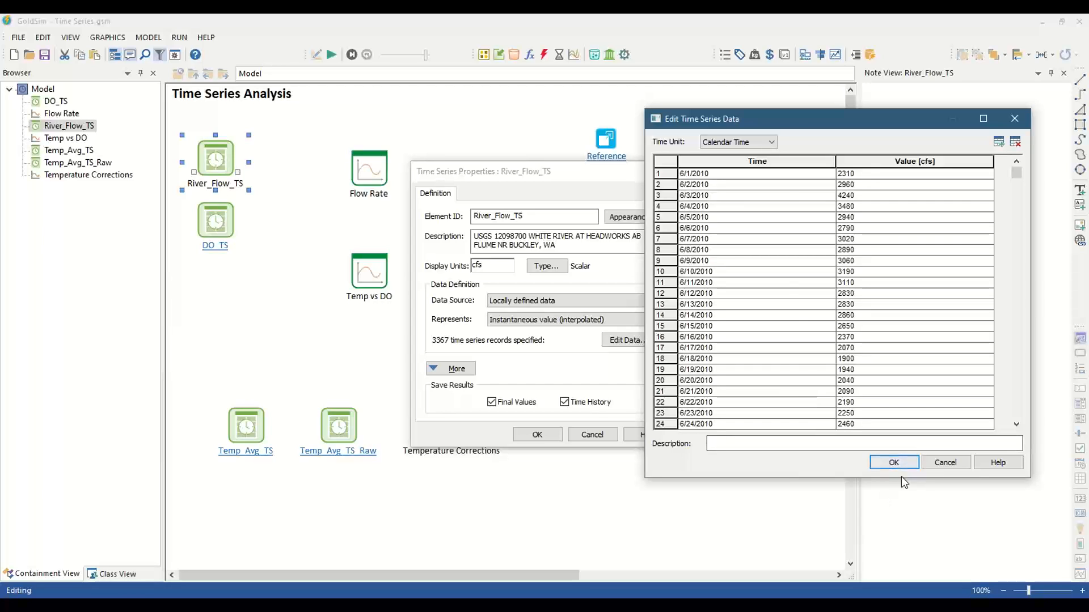
click(893, 463)
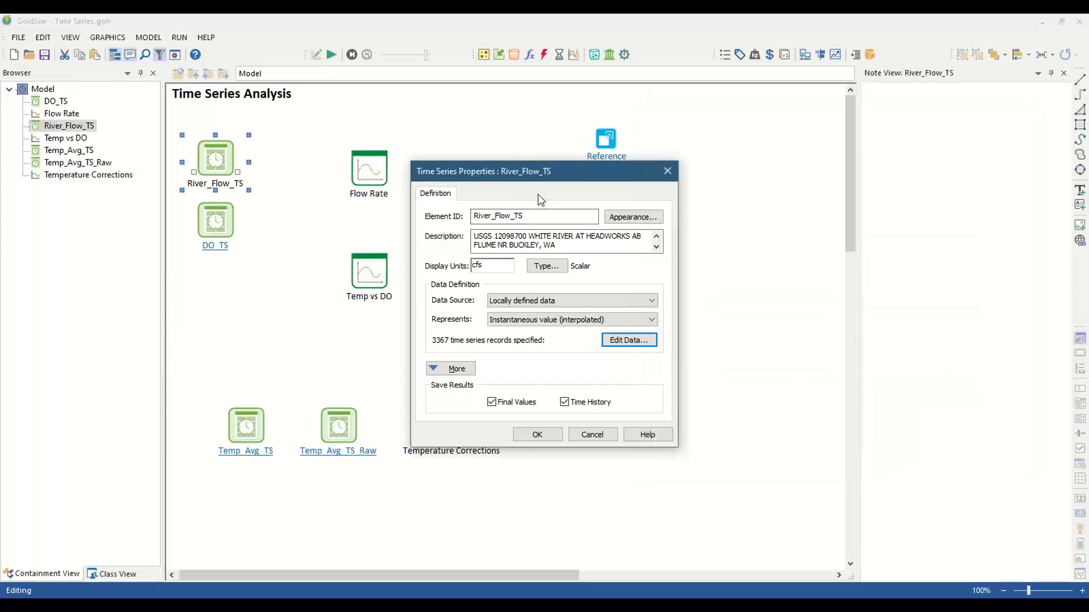
mouse_move(383, 607)
drag(481, 171, 462, 146)
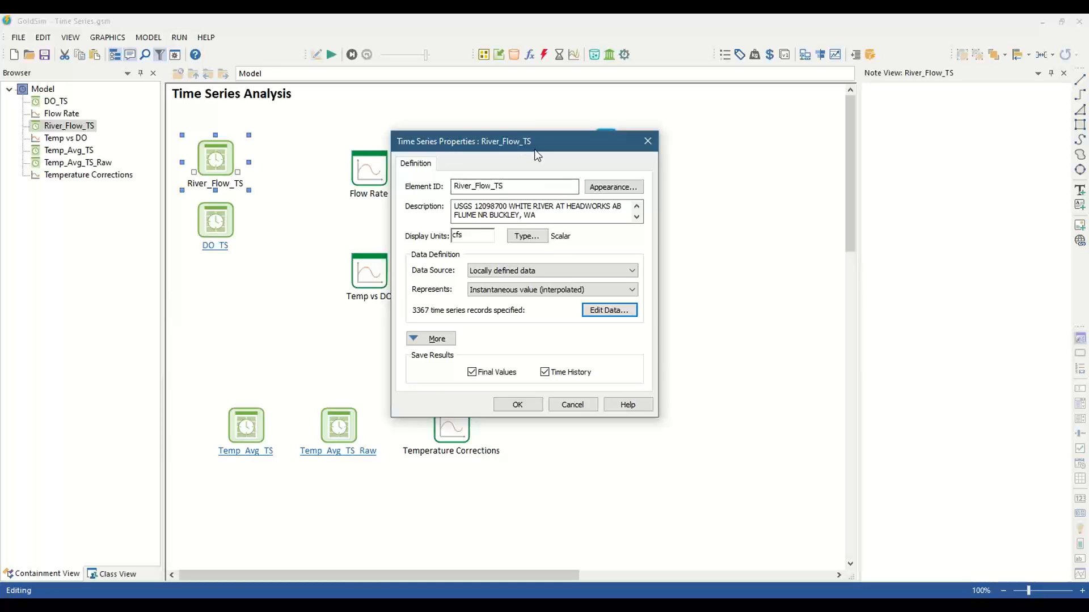
click(518, 404)
click(372, 516)
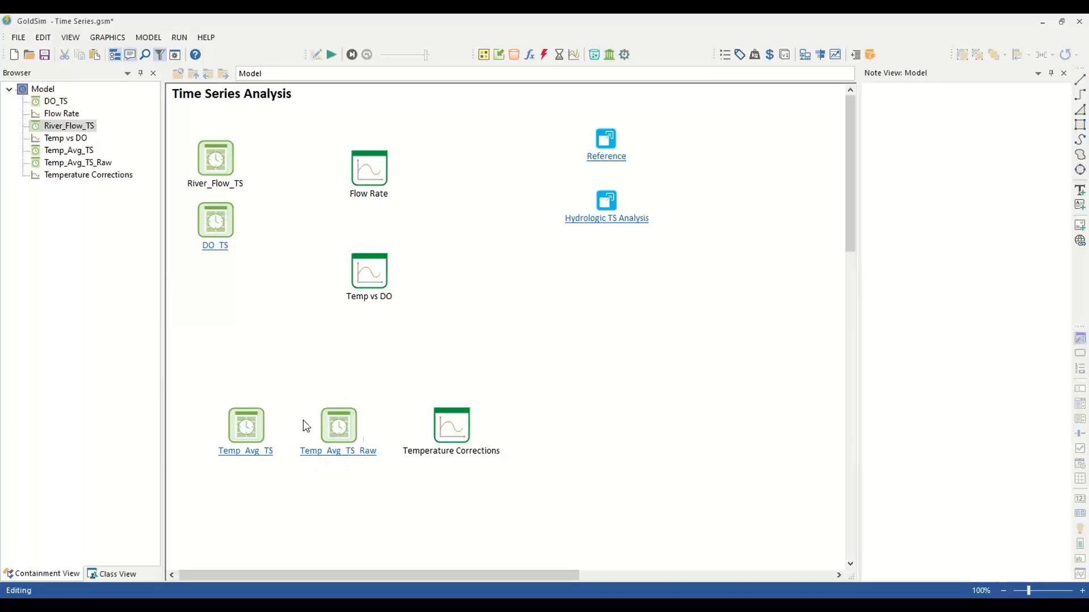
- Open the Temp_Avg_TS properties and review the options for what its time series data represents
mouse_move(329, 419)
click(239, 424)
double_click(239, 424)
drag(547, 146, 454, 175)
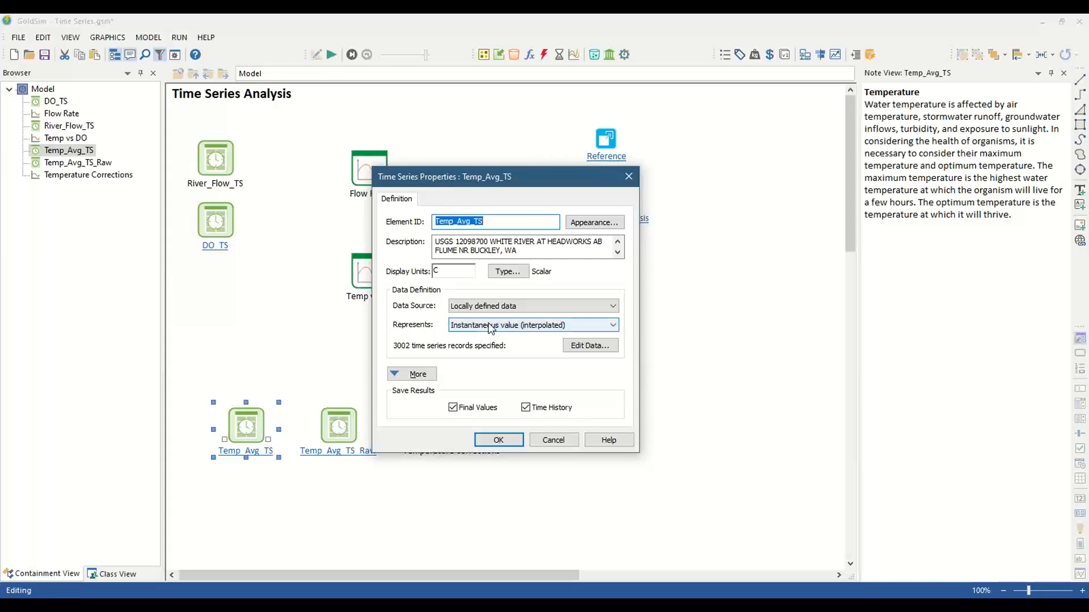
click(560, 327)
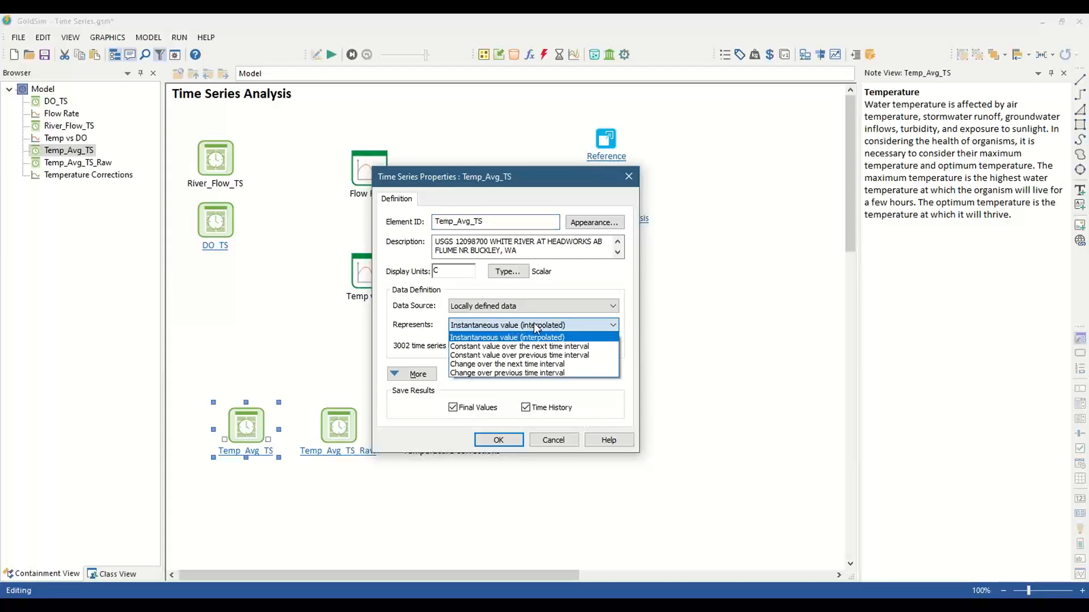
click(541, 328)
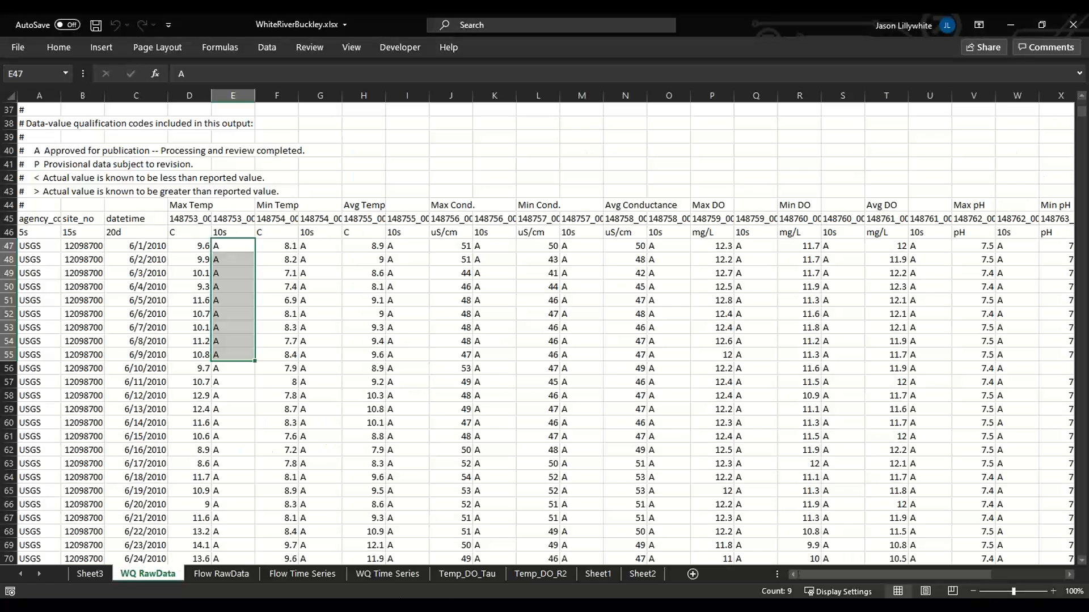
- Switch to Excel and check the Avg Temp column from its first record down through December 2010 for gaps
click(361, 246)
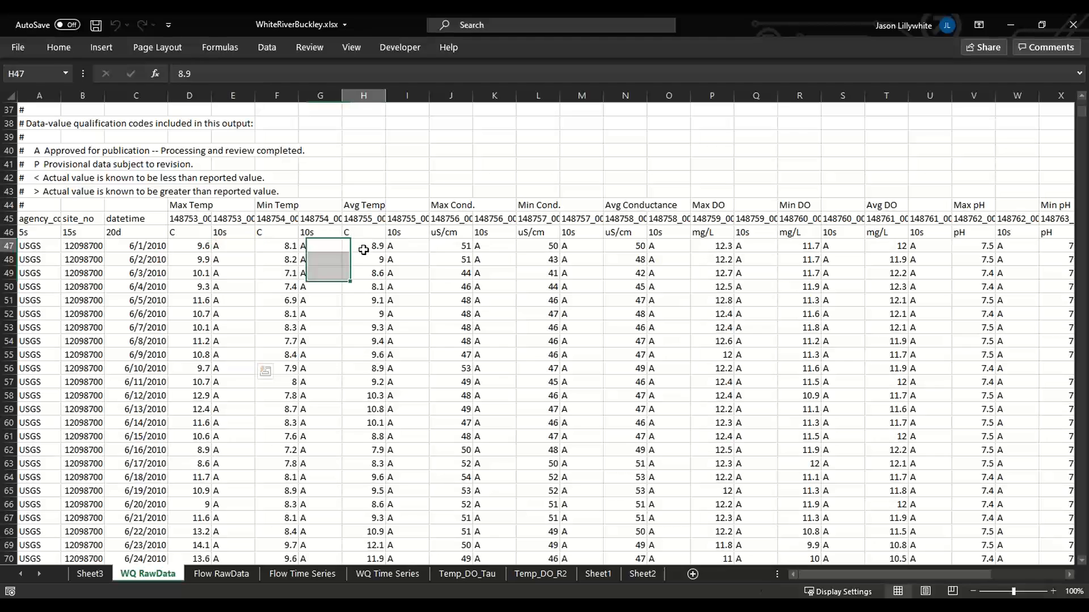
key(ctrl+shift+Down)
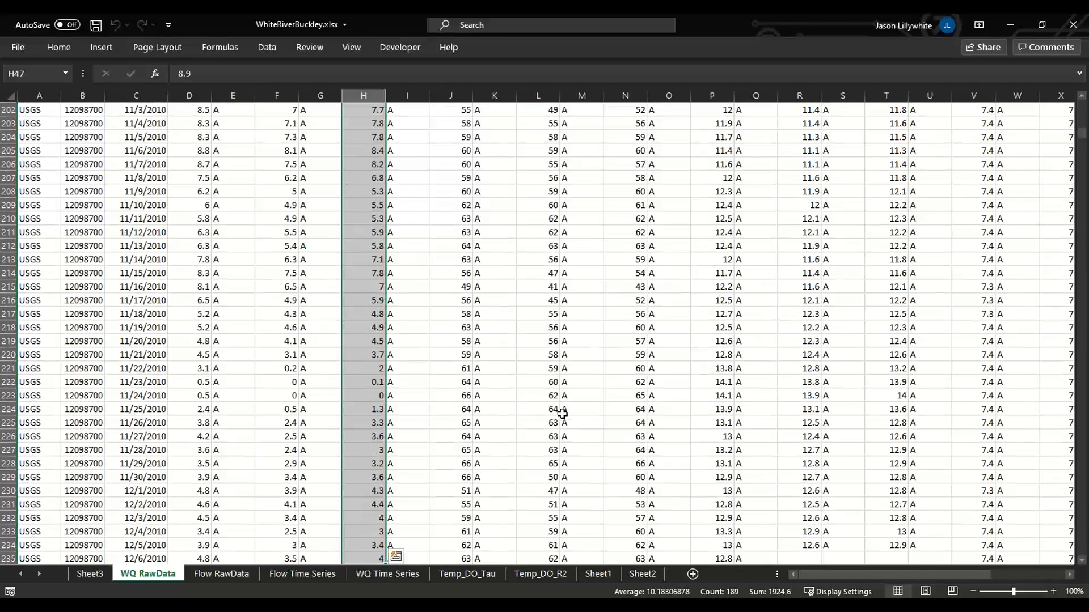
click(363, 558)
key(Down)
key(Down)
key(Down)
key(Down)
key(Down)
key(Down)
key(Down)
key(Down)
key(Down)
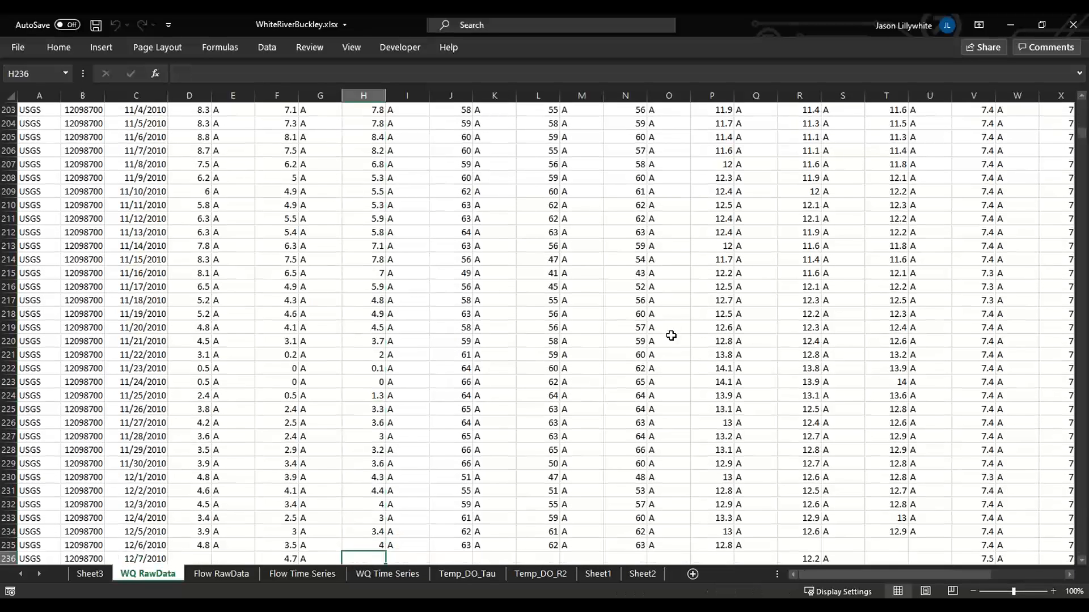
key(Down)
key(Down)
key(Down)
key(Down)
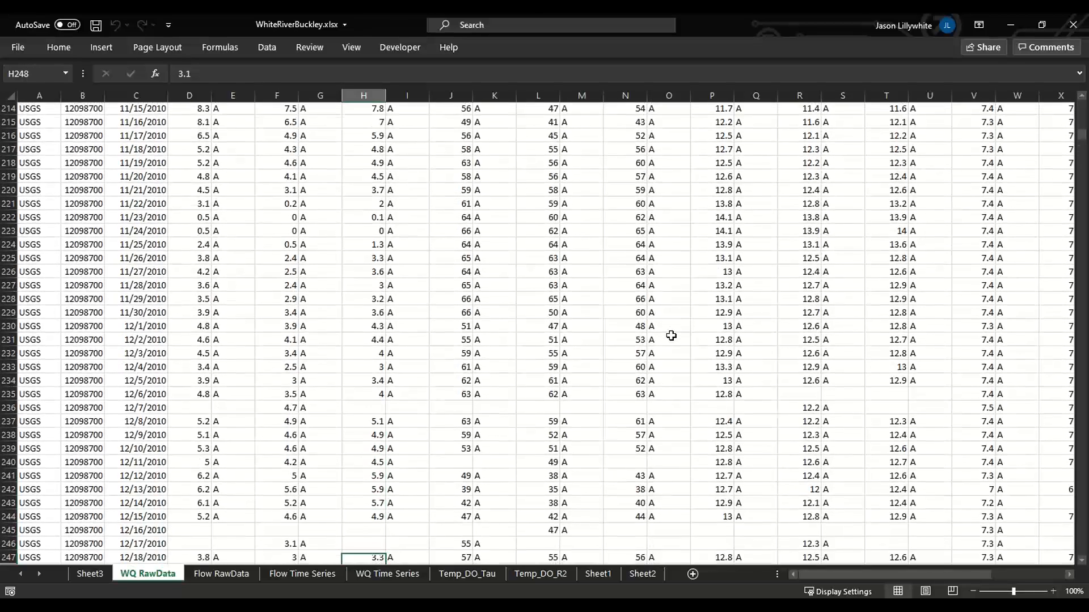
- Examine the 12/7/2010 row in WQ RawData and the Avg Temp values surrounding it
click(372, 394)
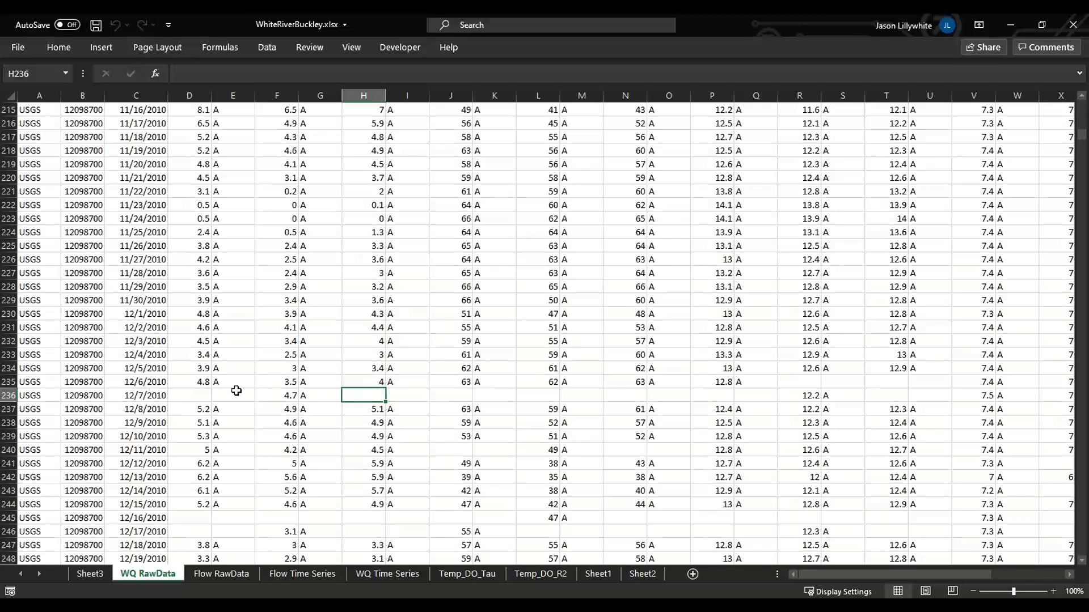
click(9, 395)
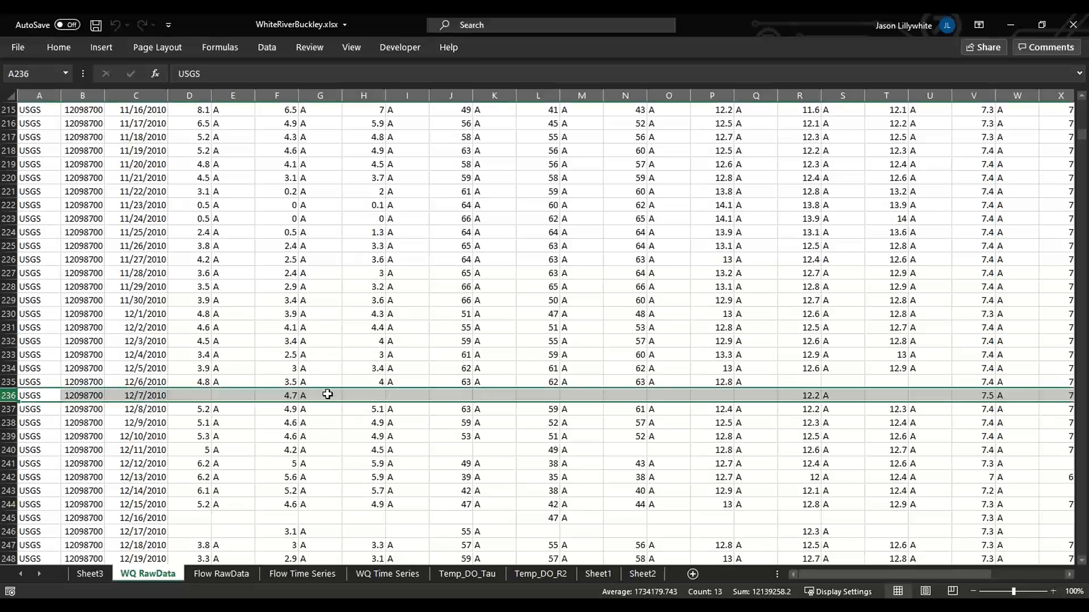
click(363, 342)
drag(377, 365, 371, 469)
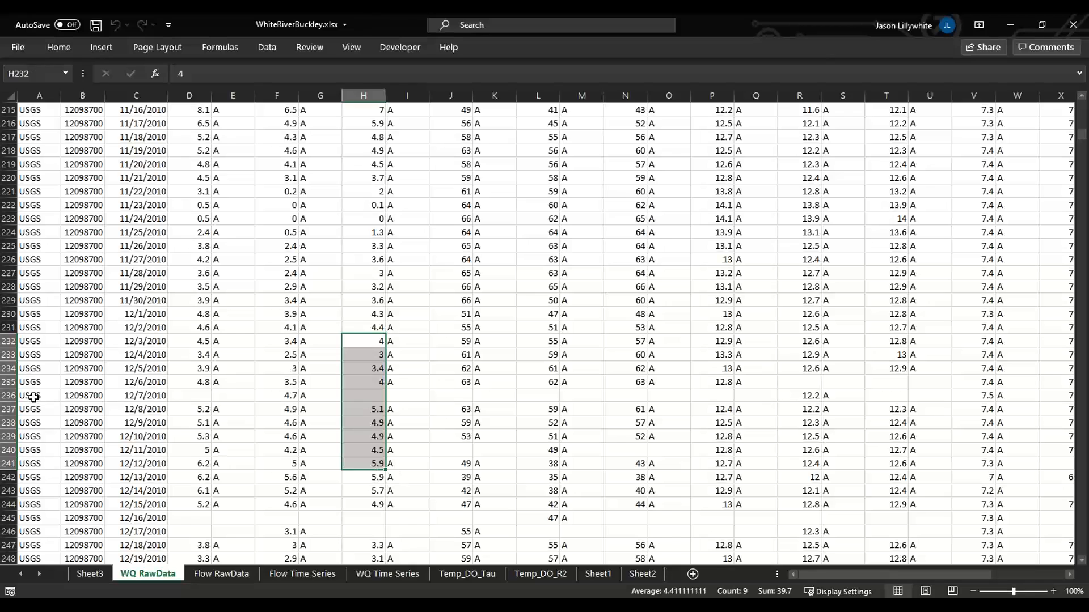
click(4, 395)
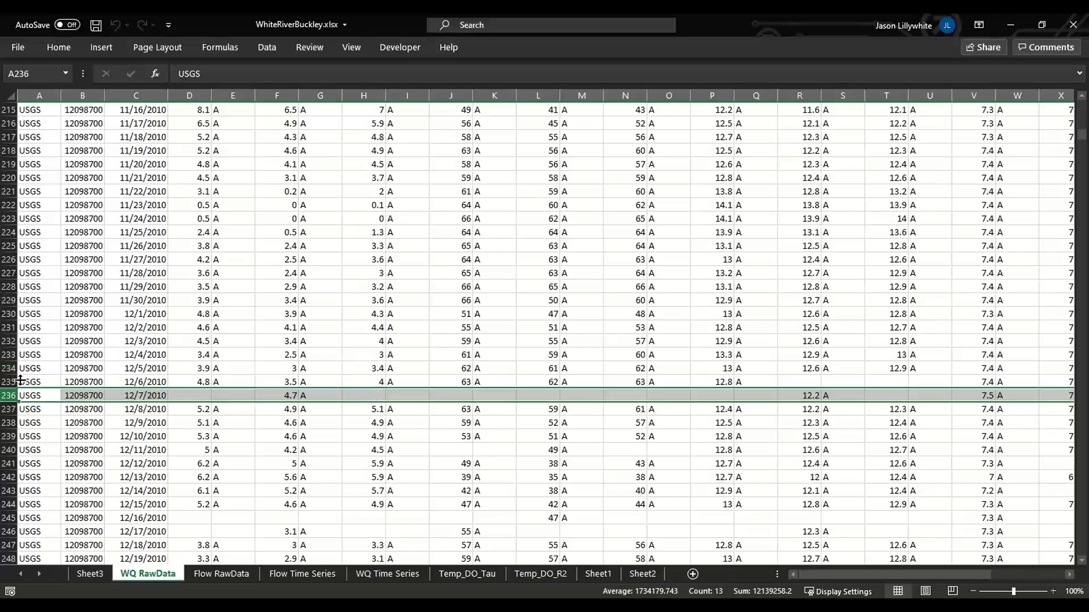
right_click(5, 396)
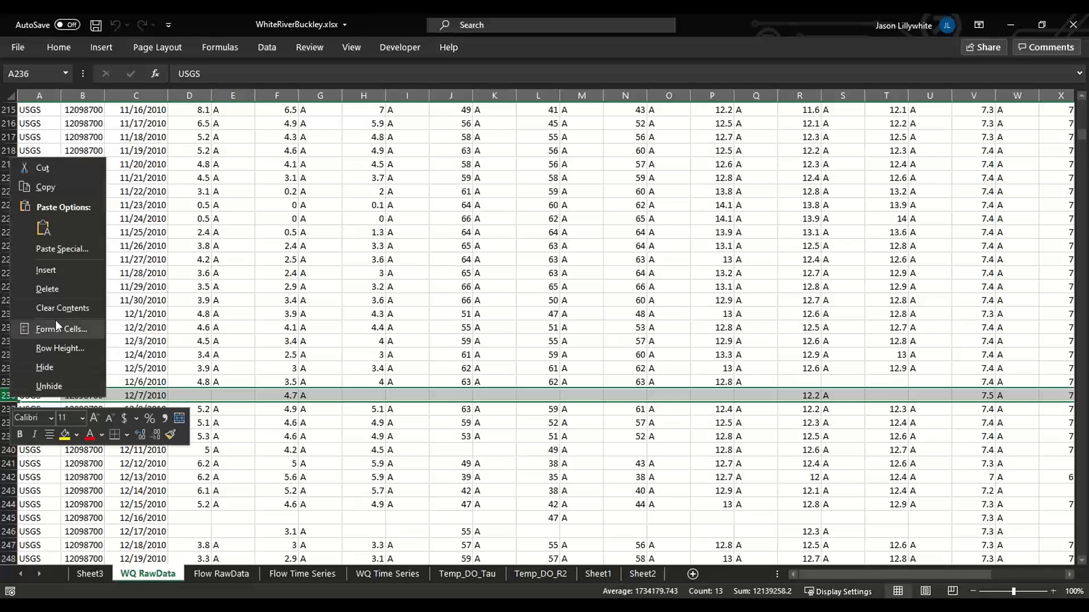
key(Escape)
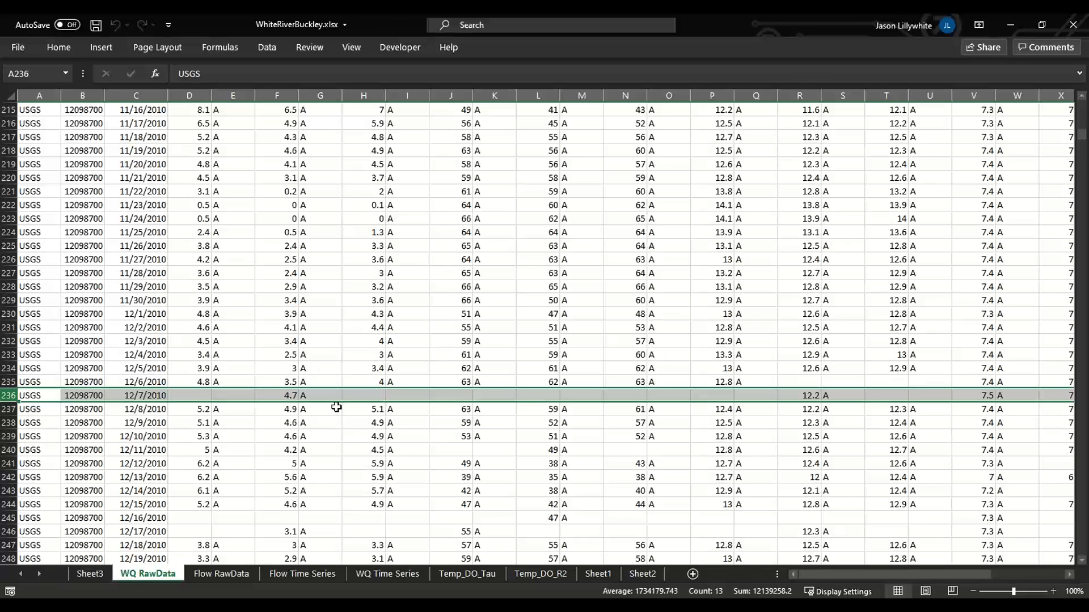
click(358, 395)
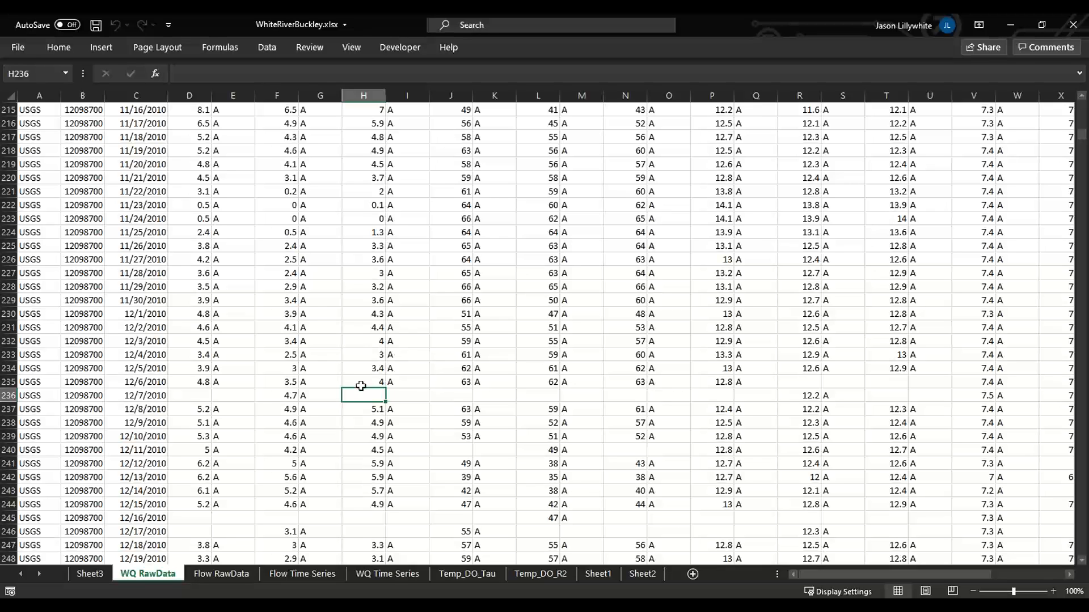
- Open Sheet3 and view the pivot table of dates and Sum of C3 from its first row
click(88, 572)
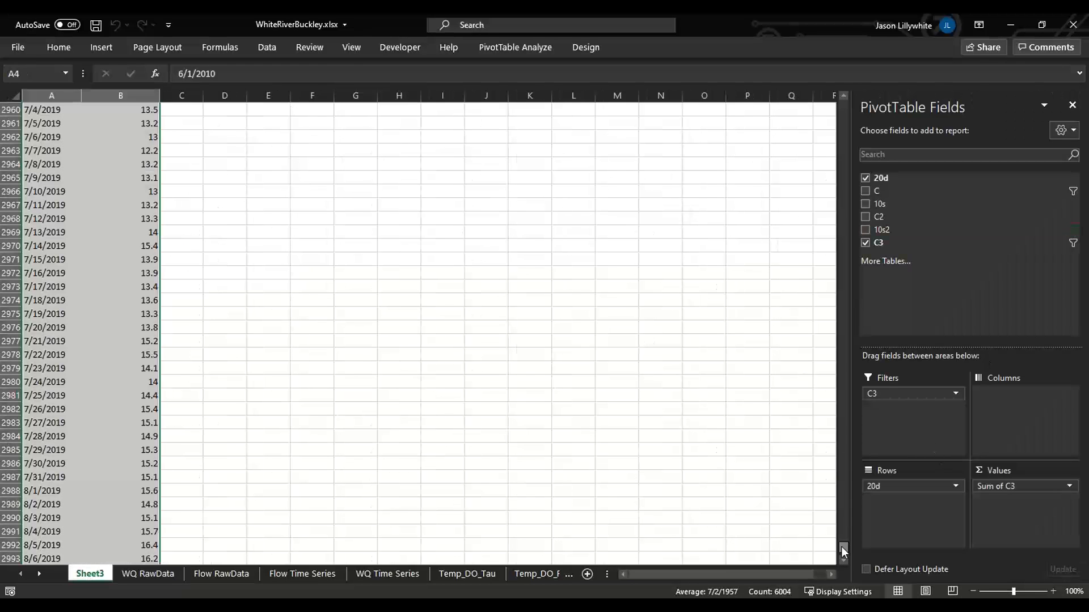
drag(844, 551, 843, 105)
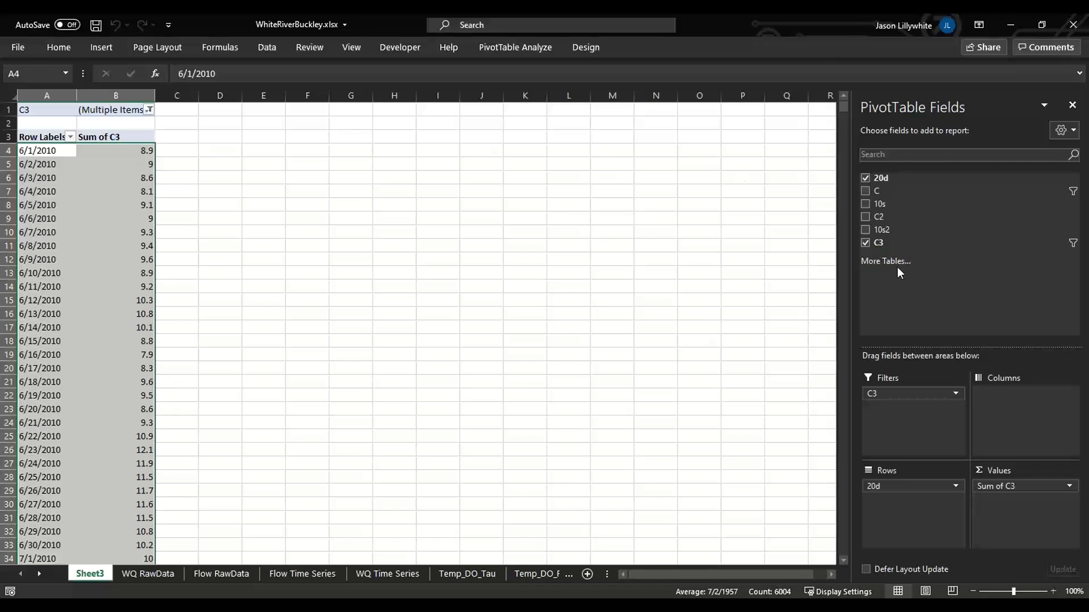
- Check the (blank) item in the pivot table's C3 filter, and select the dates and values from 6/1/2010 through 6/23/2010
click(97, 218)
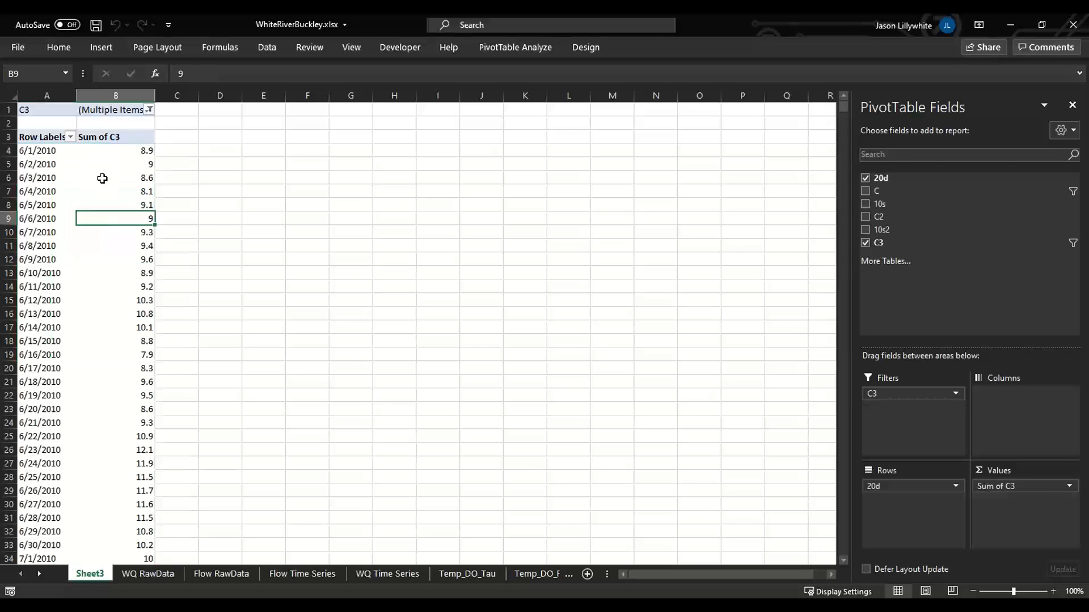
click(87, 185)
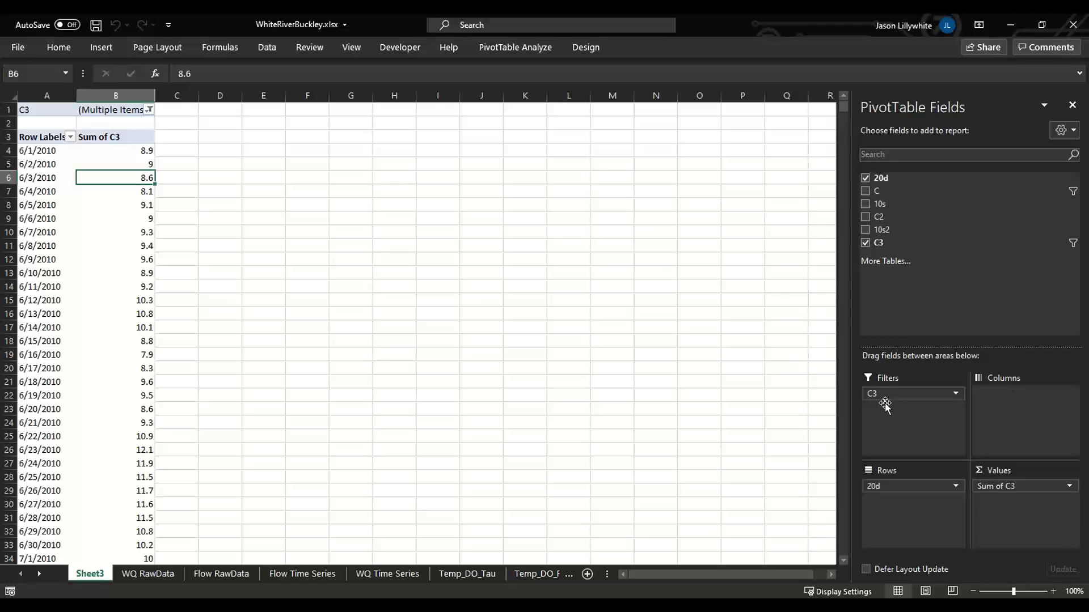
click(145, 99)
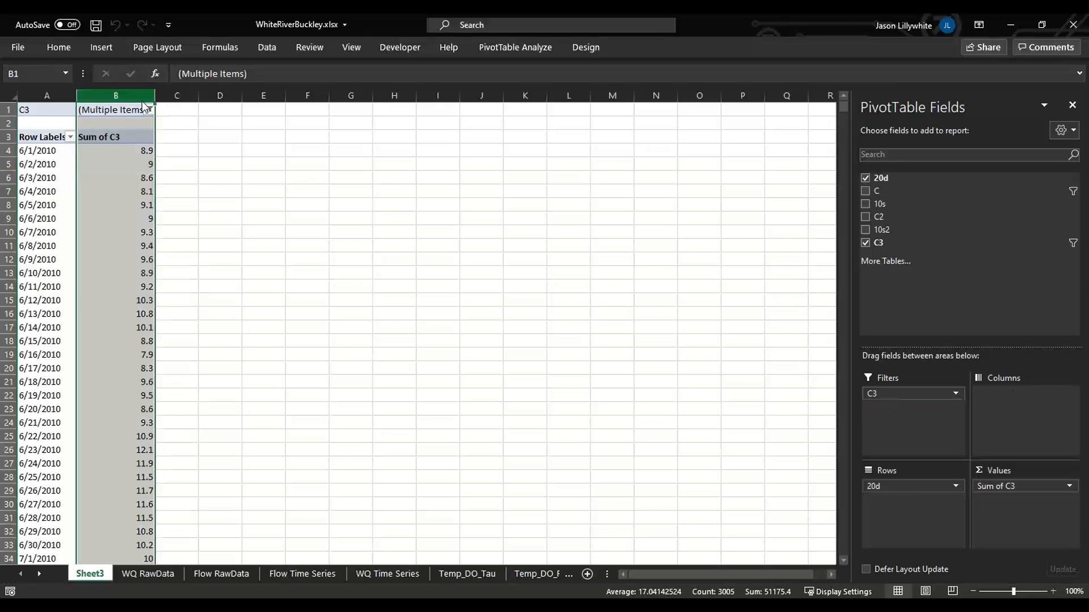
click(149, 110)
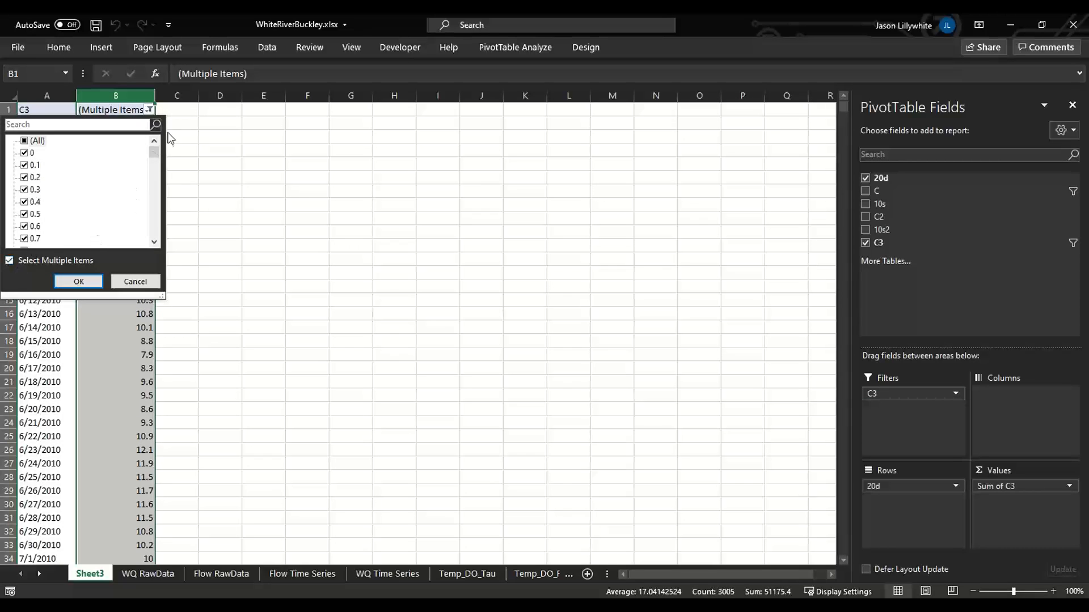
drag(153, 152, 154, 232)
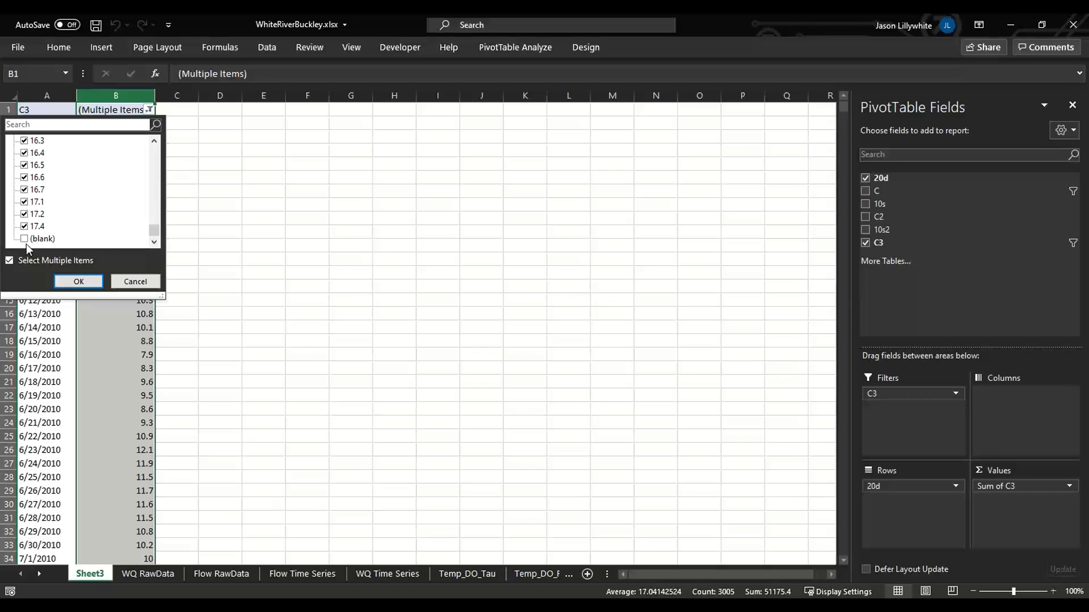
click(135, 281)
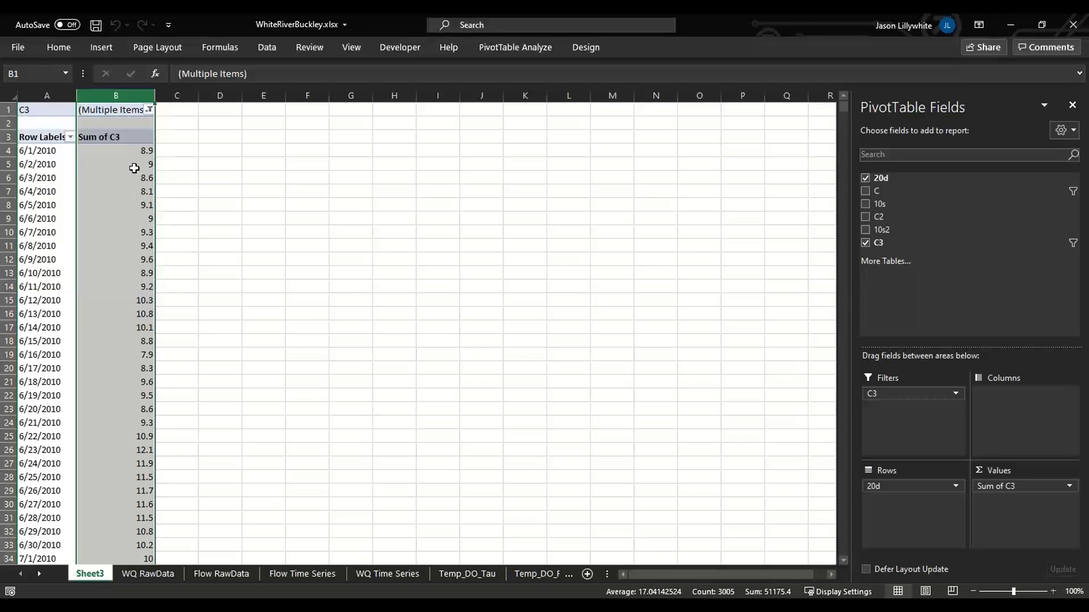
click(130, 152)
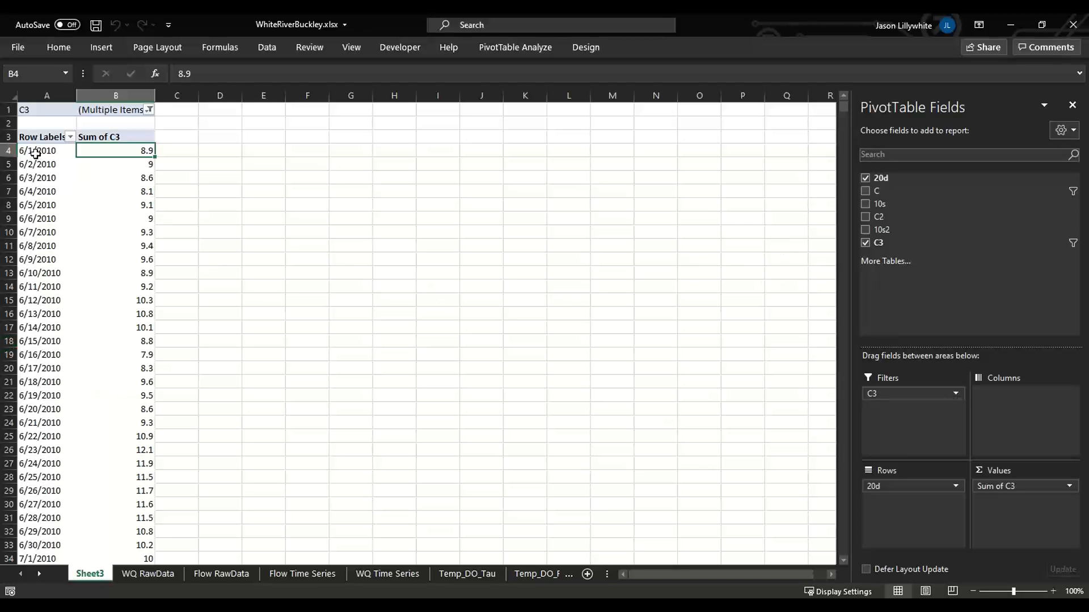
drag(40, 149, 119, 451)
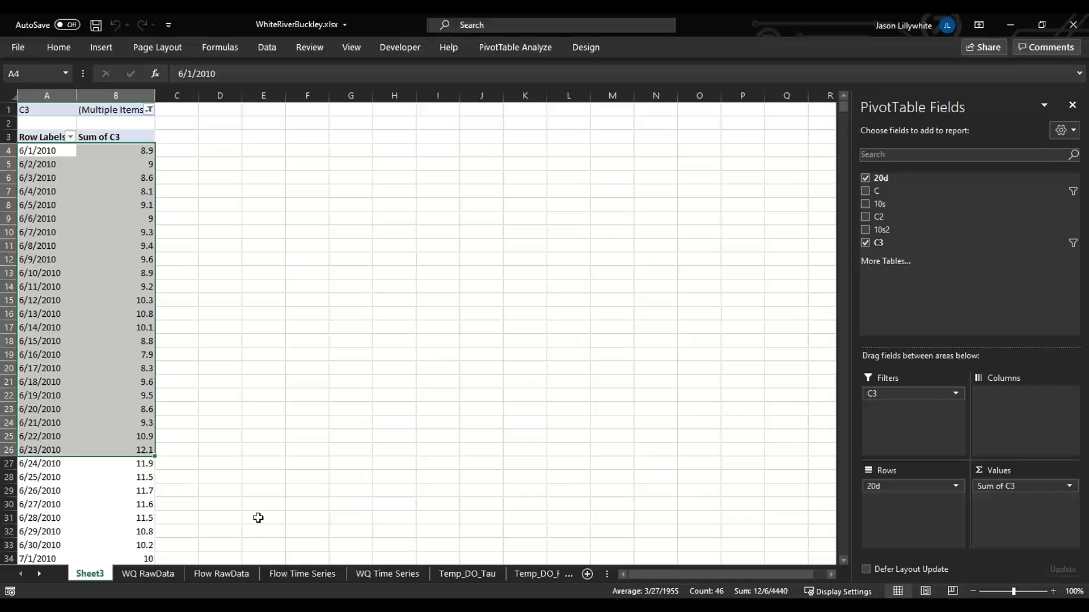
- Switch to GoldSim and recheck what the time series data represents in the Temp_Avg_TS properties
click(463, 604)
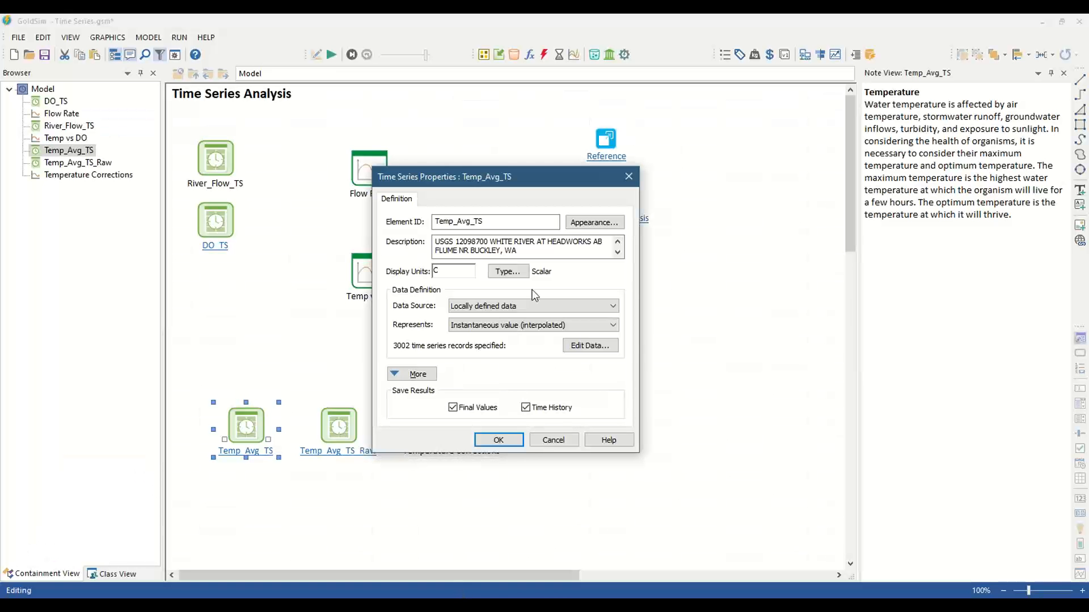
click(498, 441)
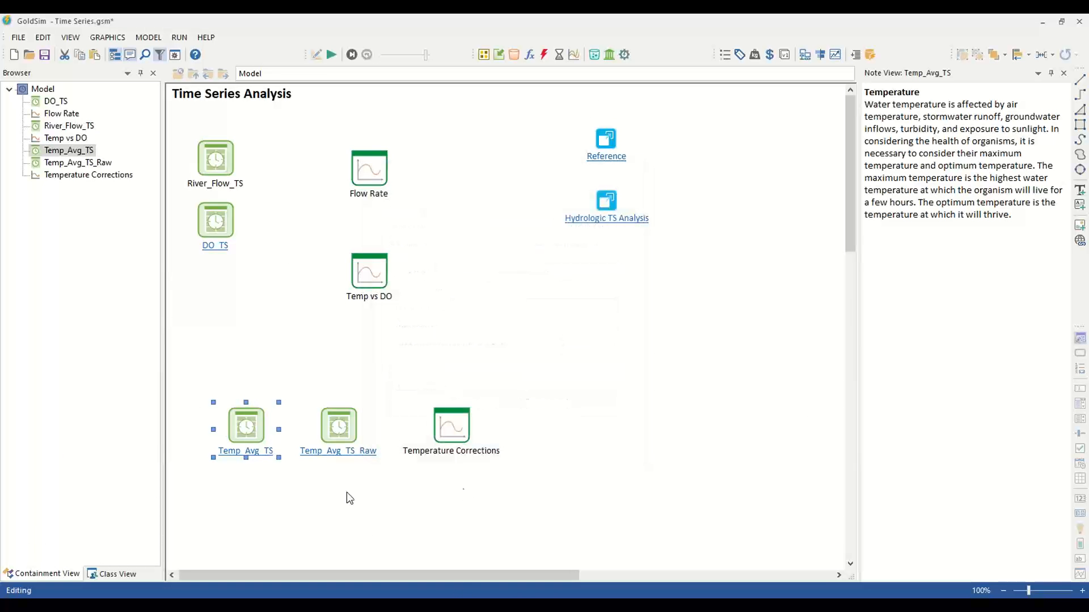
double_click(254, 420)
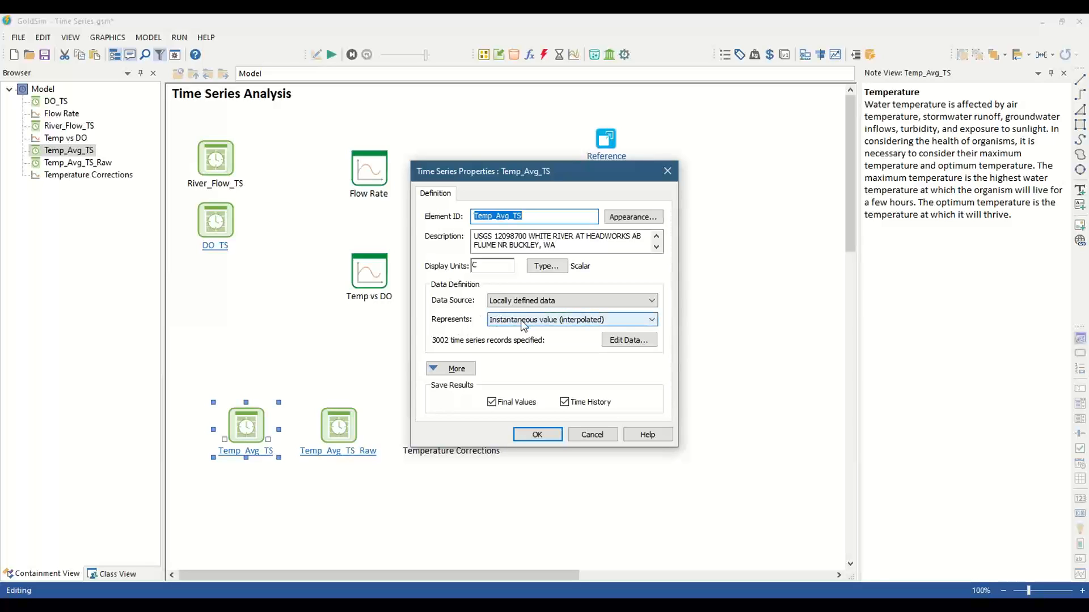
click(543, 437)
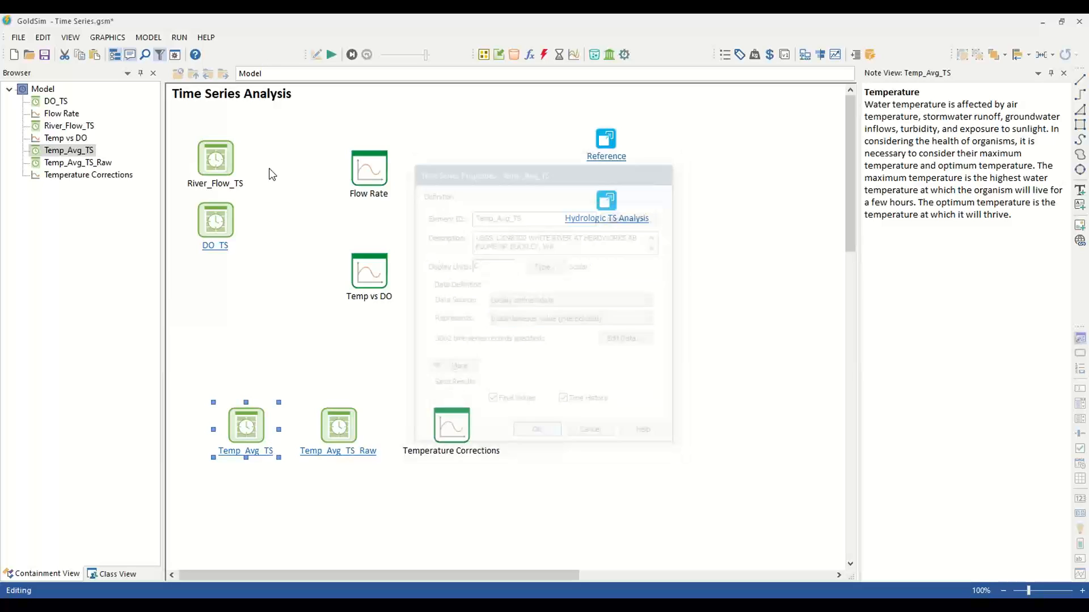
- Run the simulation and open the Temperature Corrections result chart
click(332, 55)
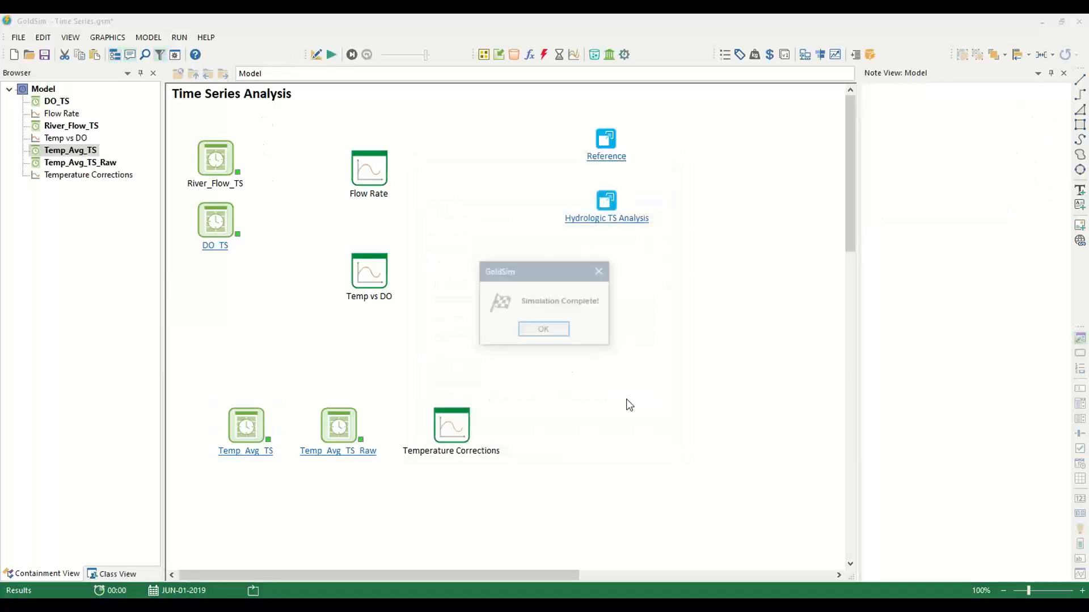
click(549, 333)
click(448, 426)
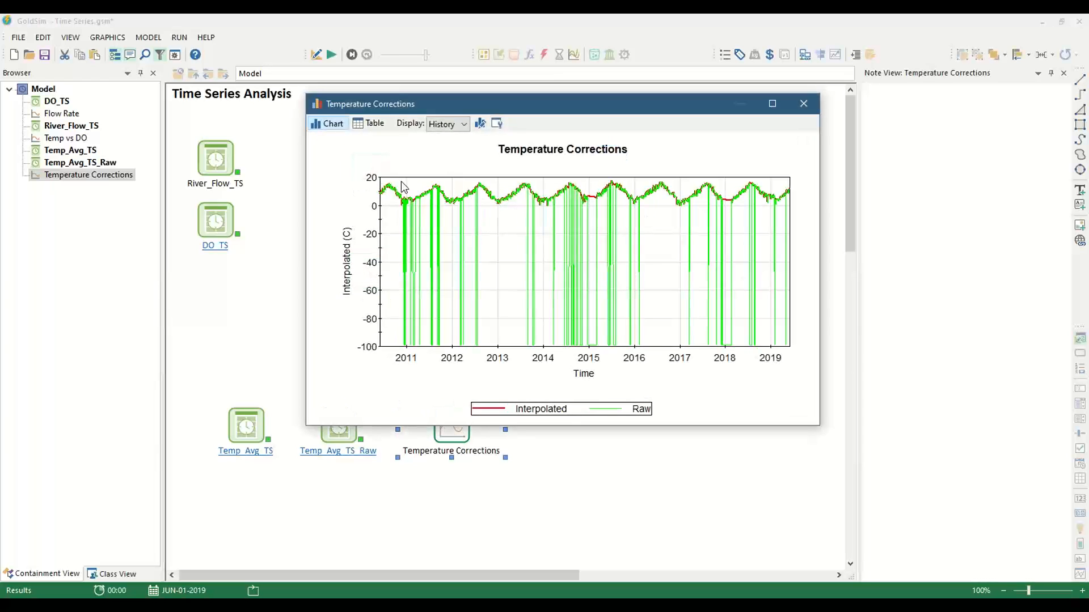
- Zoom the chart into late November 2010 through mid-April 2011 to compare Interpolated with Raw, and restore the full time range
drag(397, 177, 462, 212)
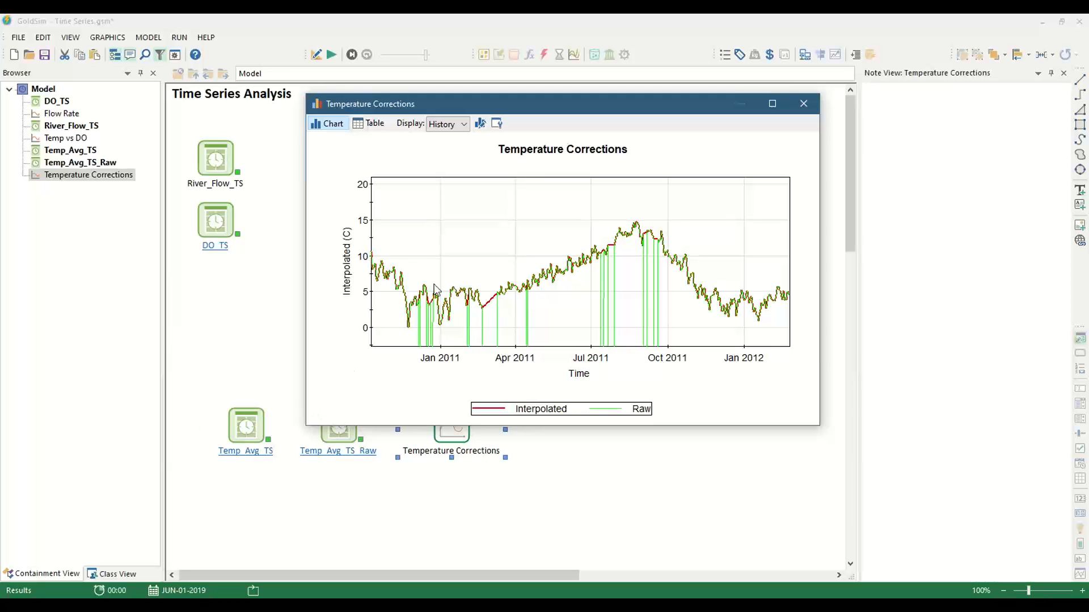
drag(407, 263, 529, 314)
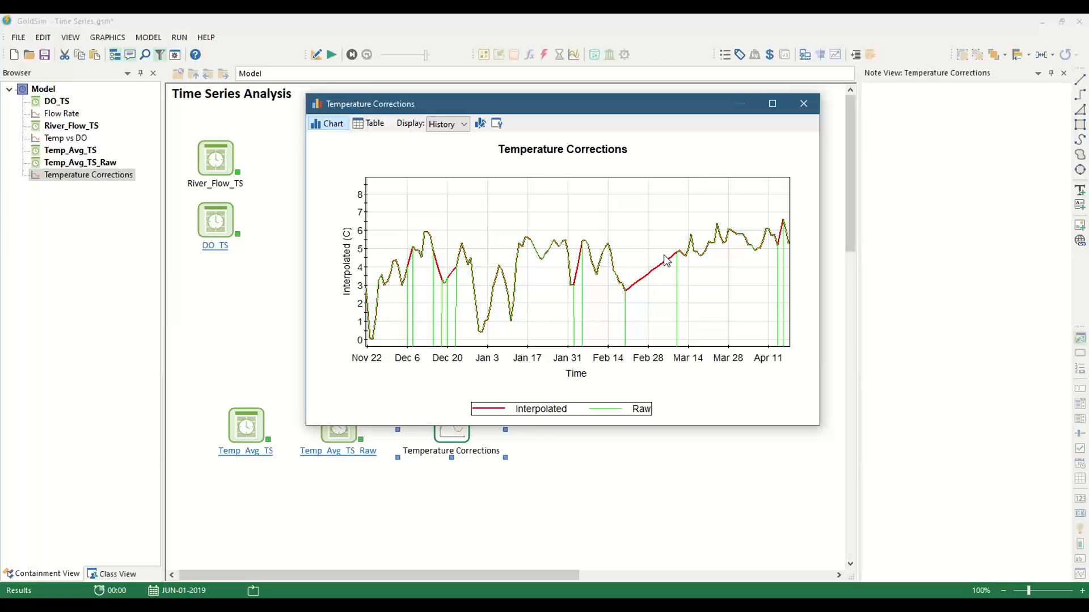
right_click(606, 266)
click(636, 286)
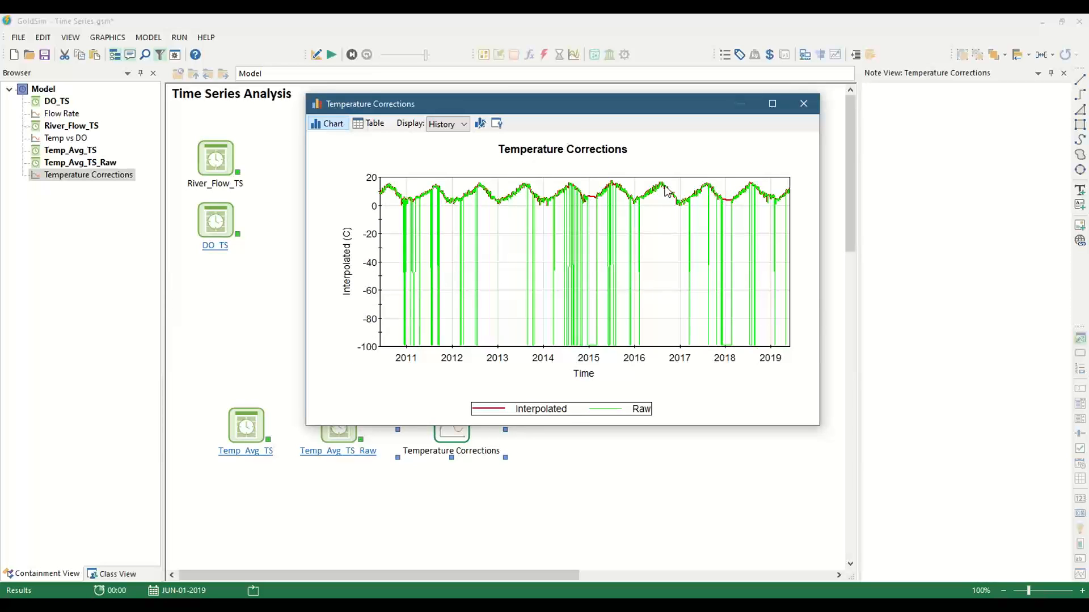
- Examine the Interpolated and Raw temperatures from late 2016 to mid-2019, and view the full Temperature Corrections chart once more before closing it
drag(664, 179, 792, 215)
mouse_move(417, 325)
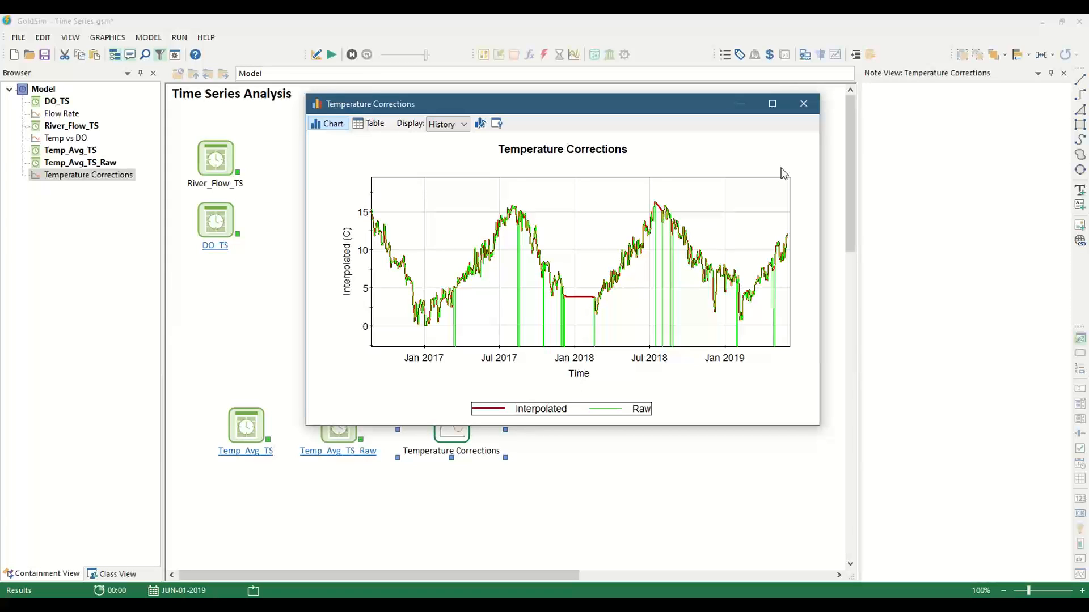
click(803, 103)
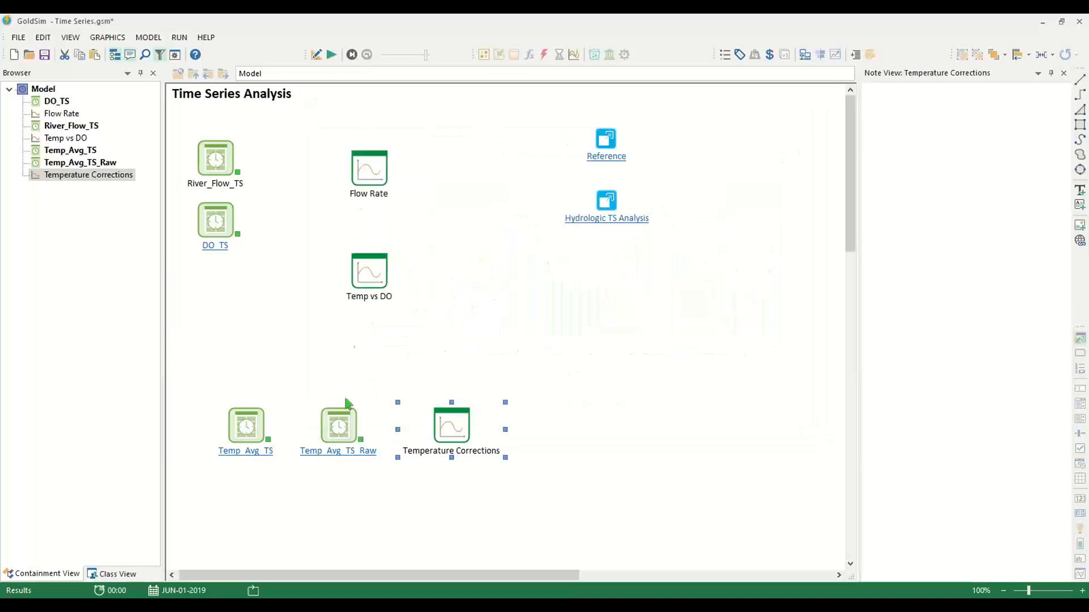
mouse_move(347, 420)
double_click(448, 422)
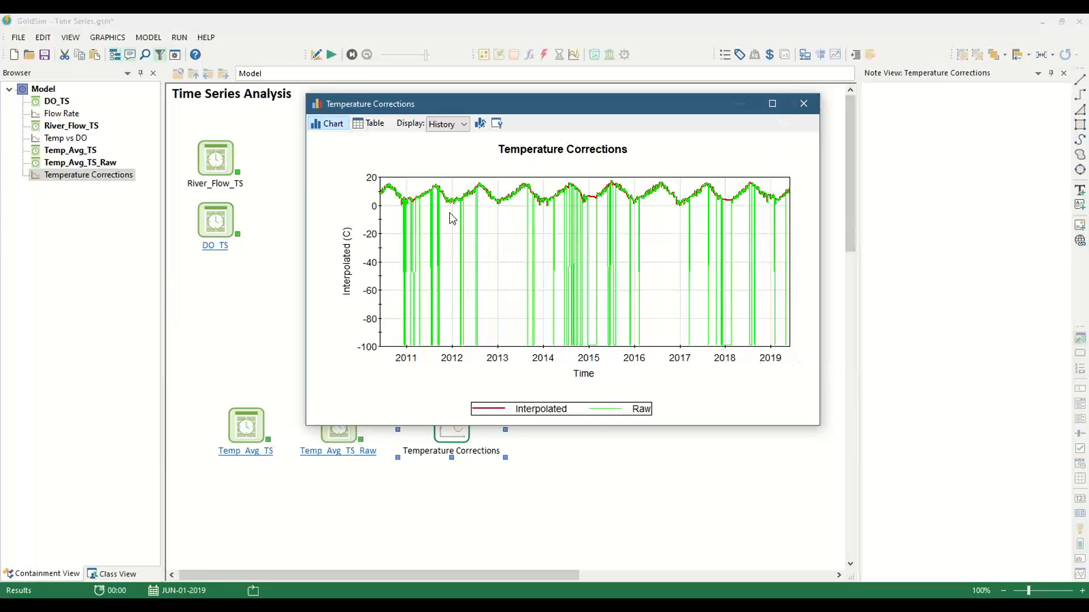
click(803, 103)
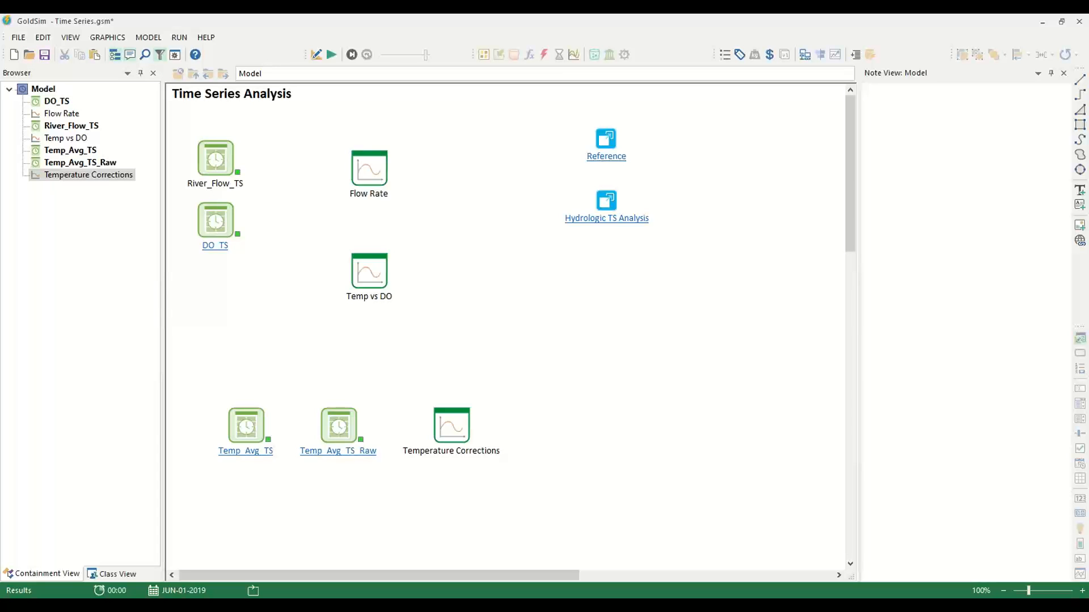
- Open the Reporting Periods.gsm model without saving the changes to Time Series.gsm
drag(635, 342, 635, 341)
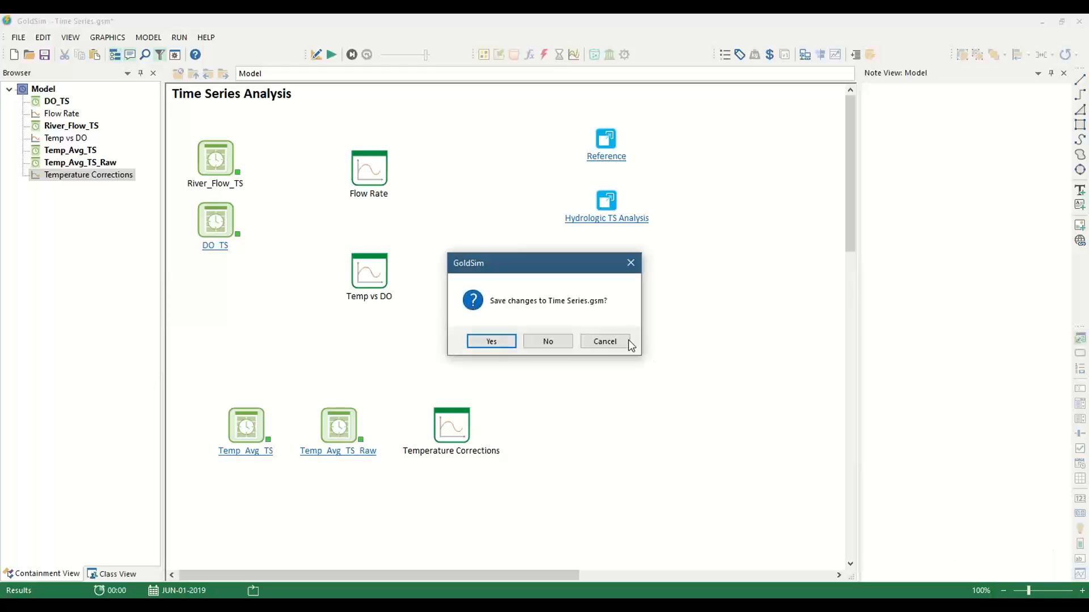
click(547, 342)
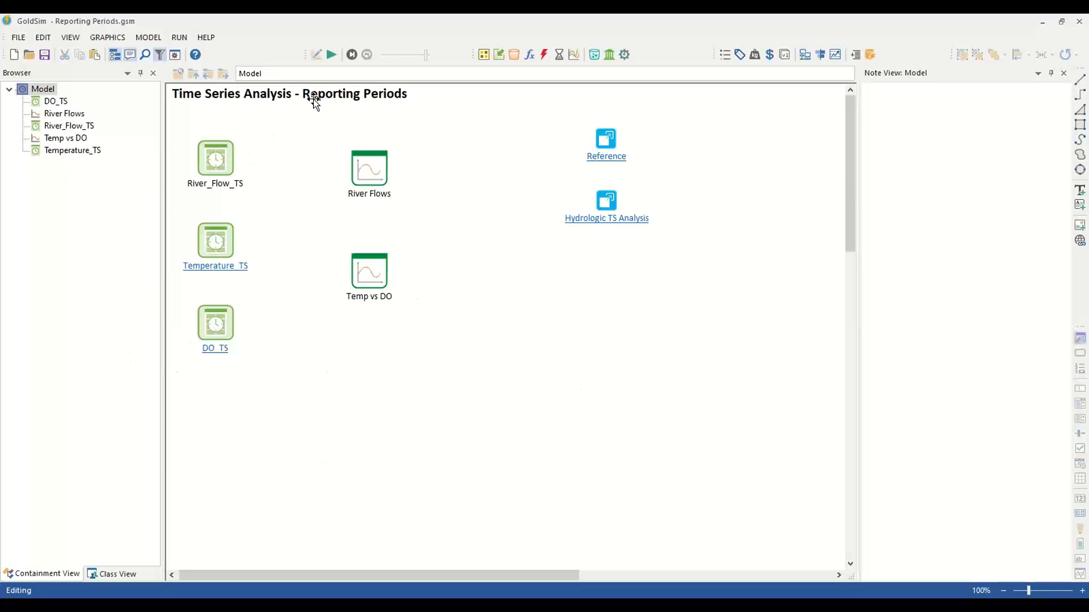
- Open the simulation settings and review the reporting steps, the save results options and the basic-step saving interval
click(175, 54)
drag(485, 124, 383, 37)
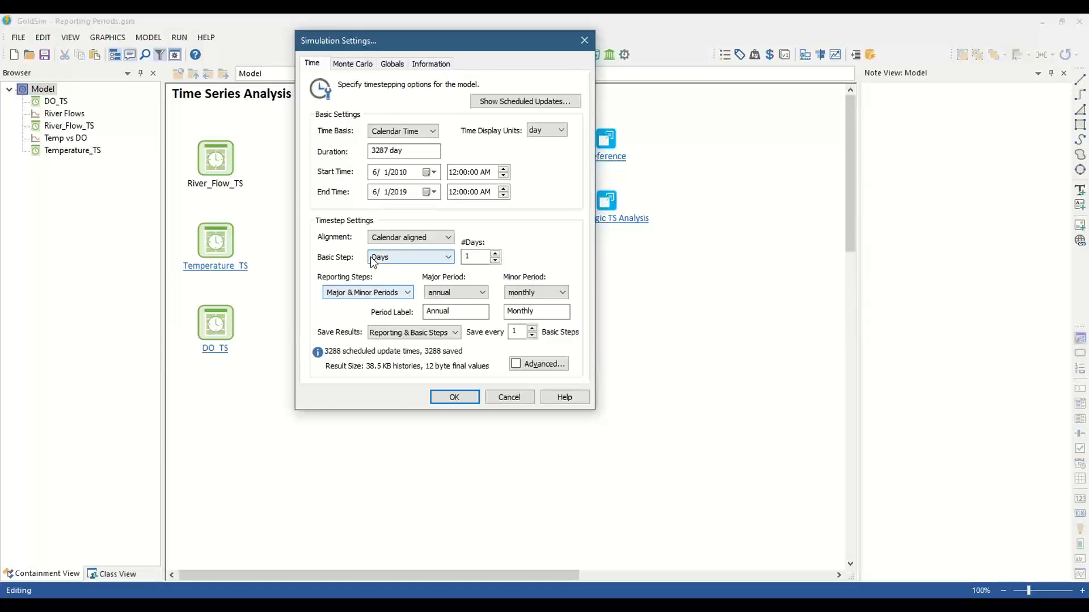
click(391, 294)
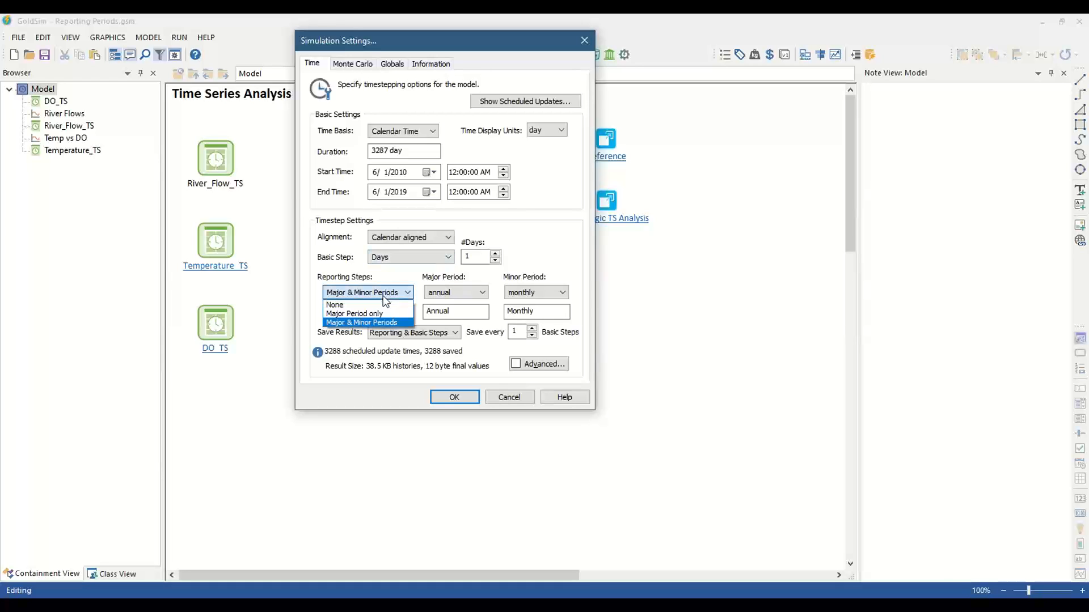
click(385, 301)
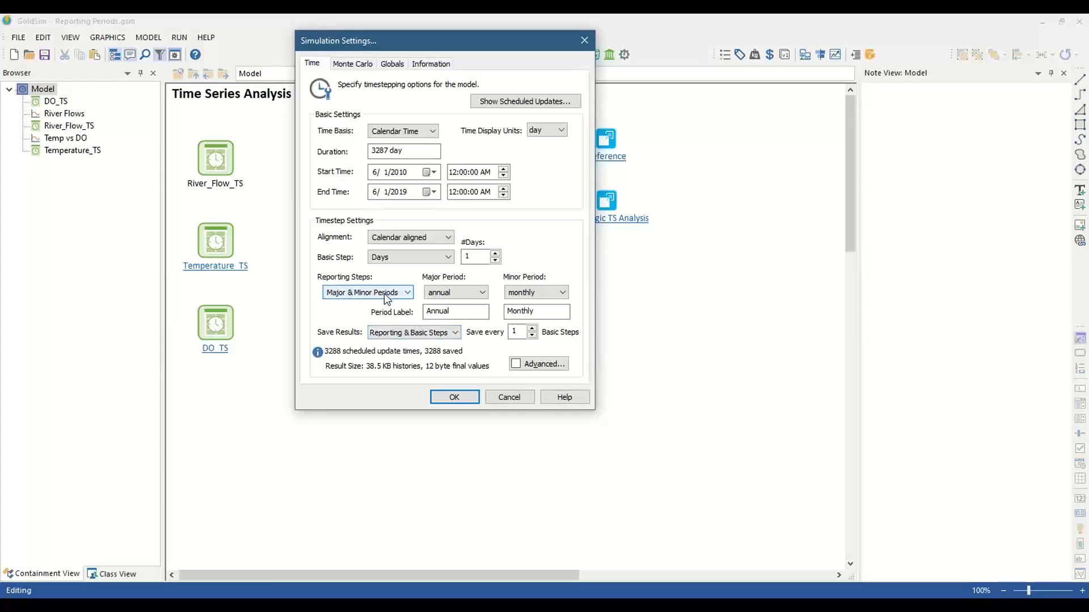
click(417, 334)
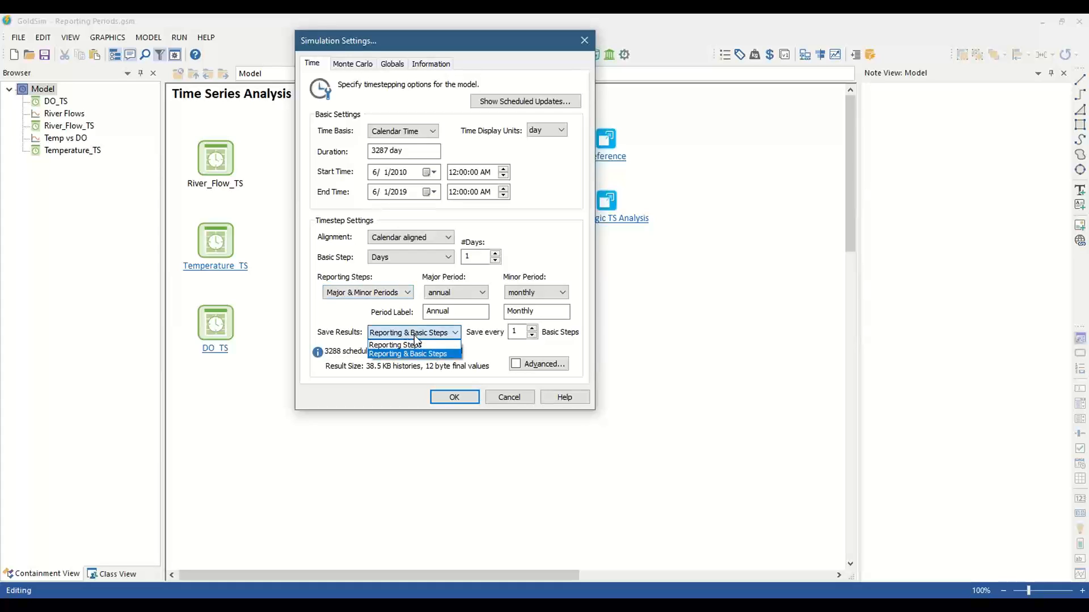
click(440, 353)
double_click(511, 332)
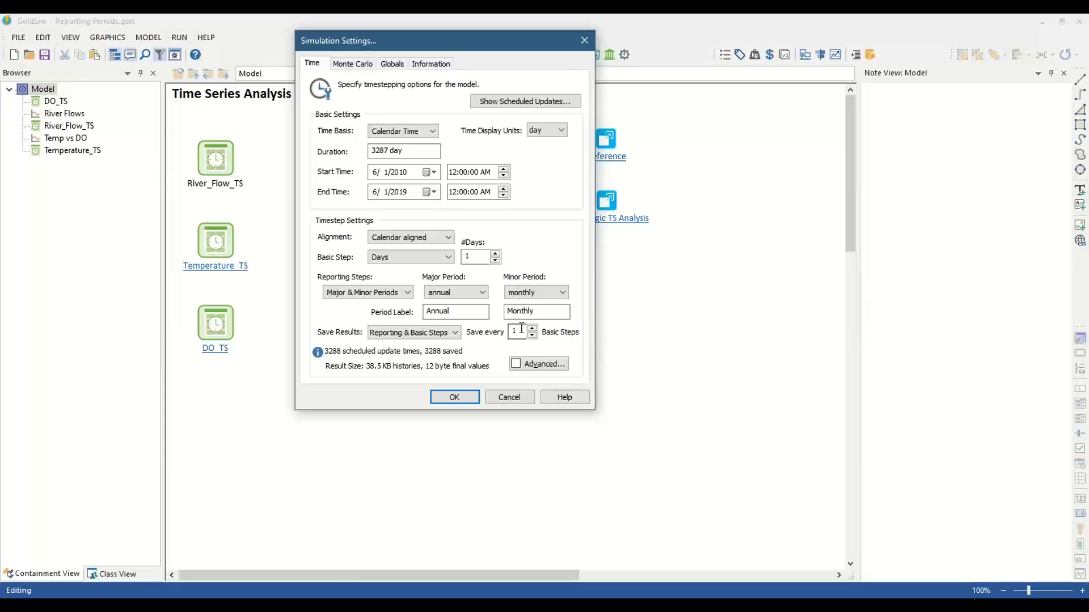
click(520, 334)
- Examine the scheduled updates through January 2011 for monthly and annual reporting period entries, and close the simulation settings
click(541, 102)
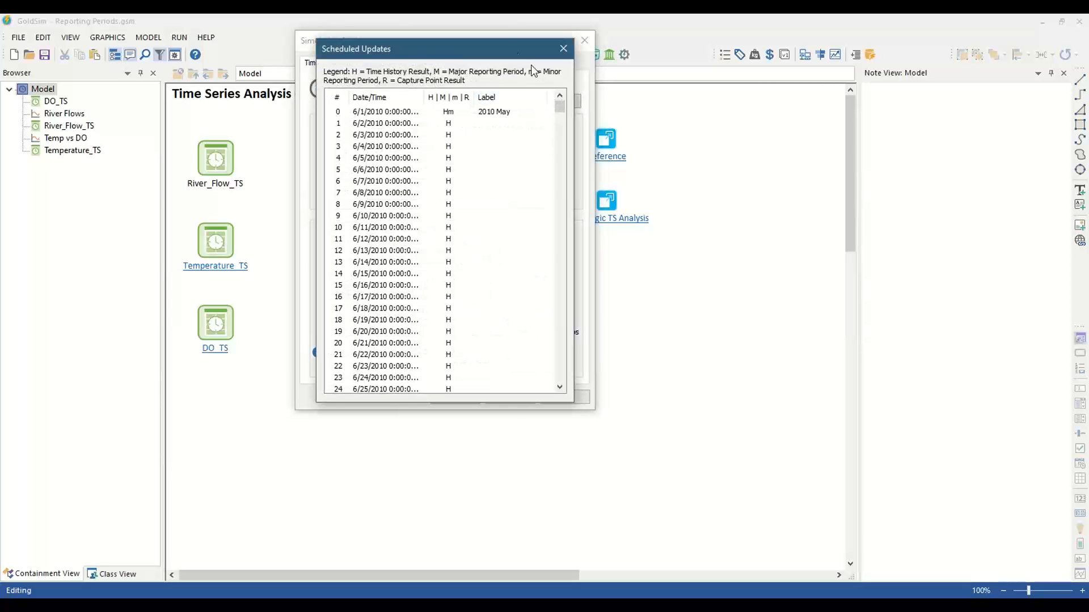
drag(539, 48, 862, 79)
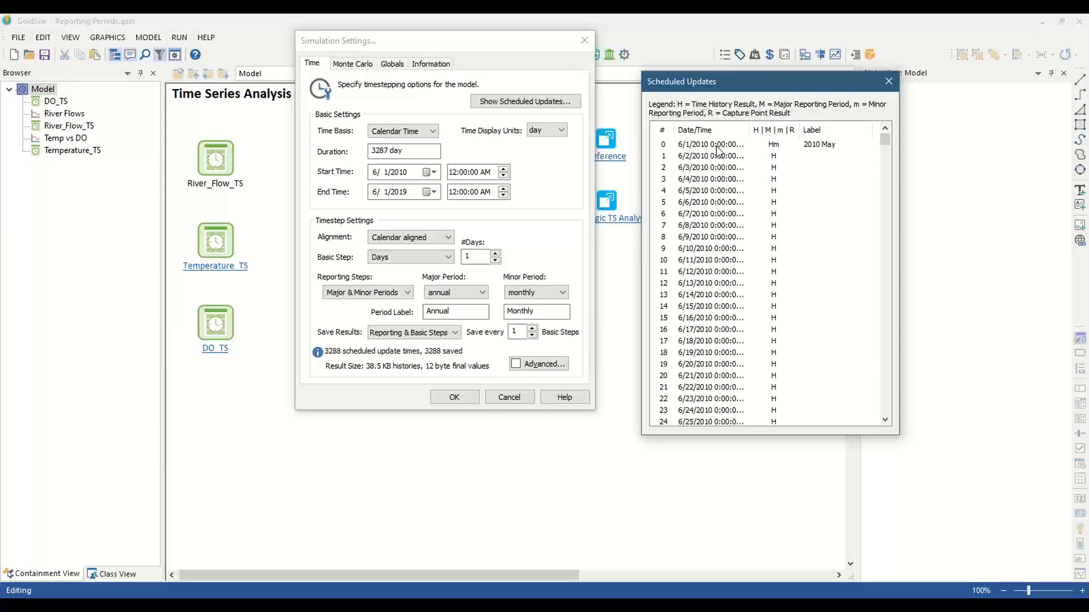
drag(749, 129, 792, 120)
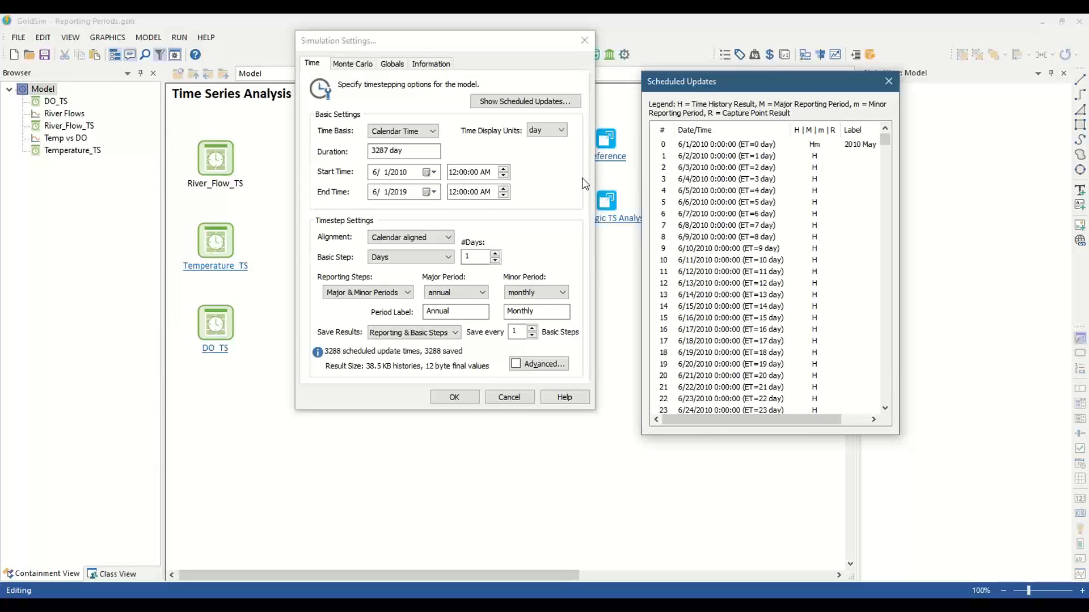
click(884, 243)
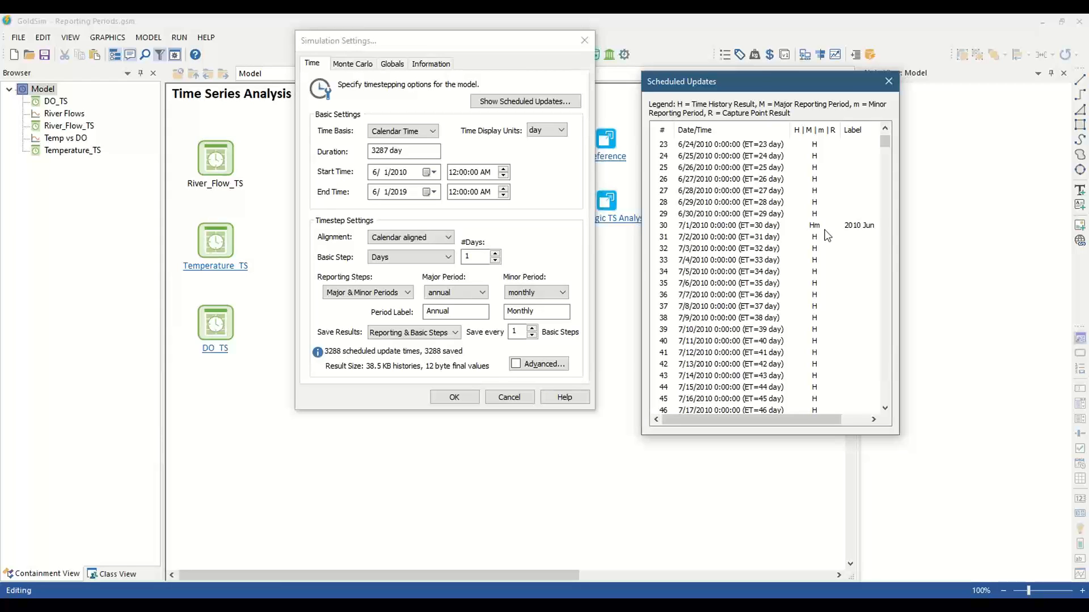
scroll(883, 295, down, 8)
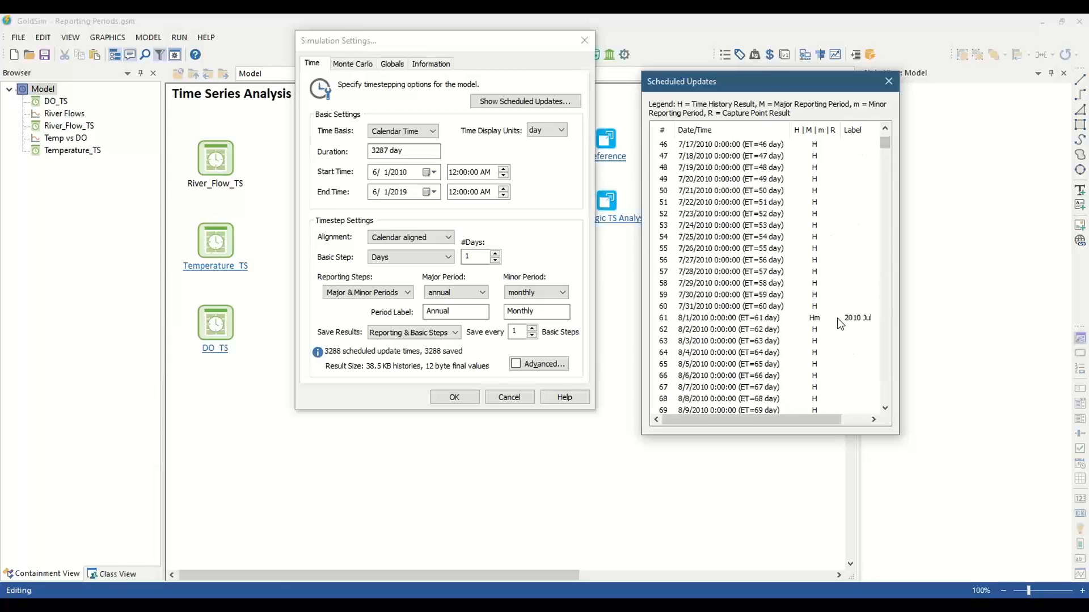
scroll(881, 328, down, 16)
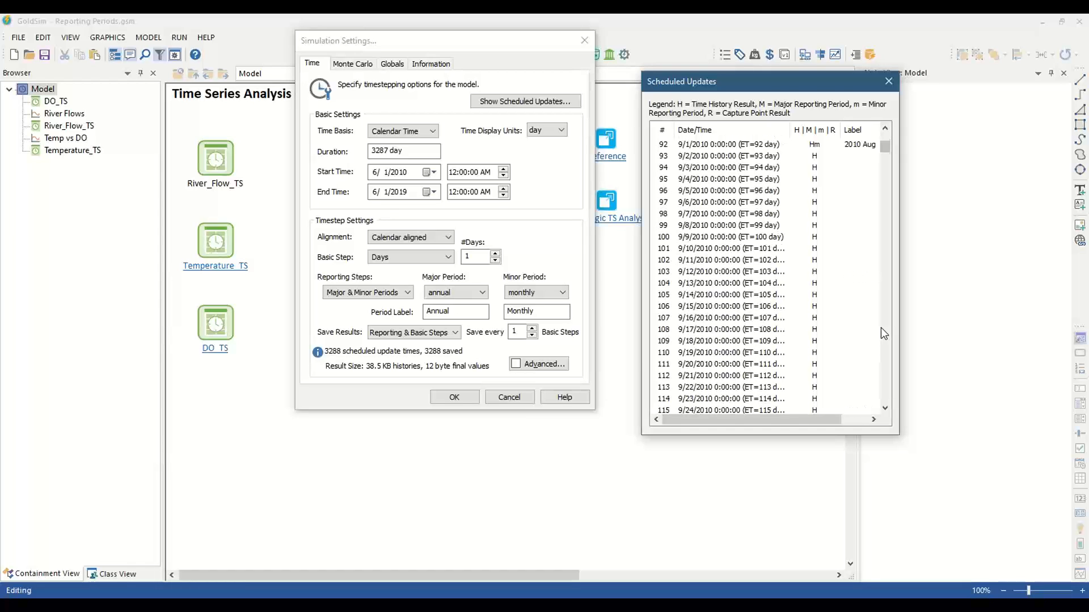
scroll(882, 329, down, 20)
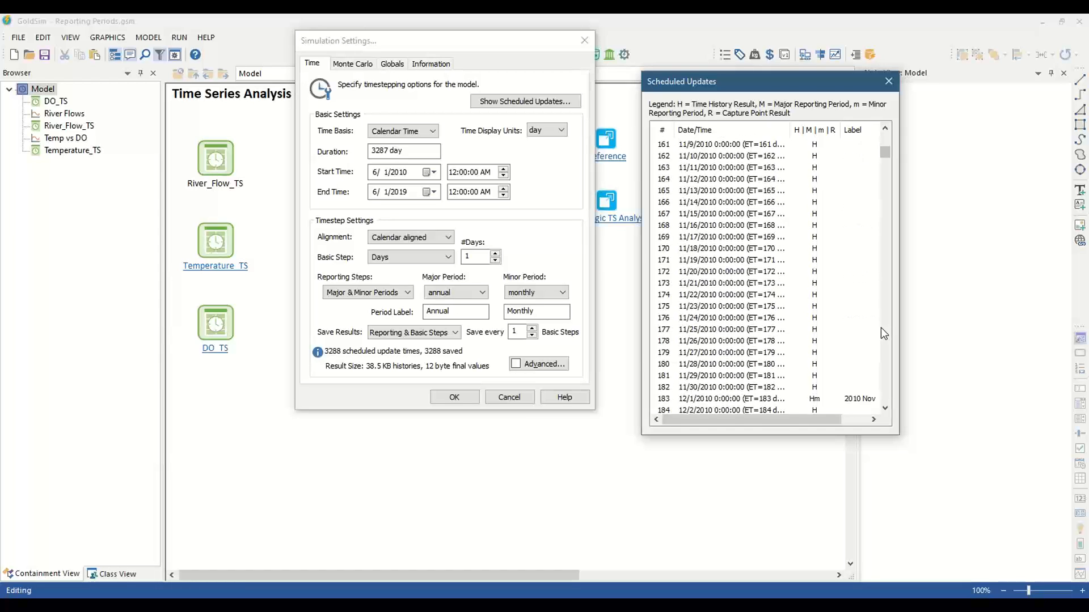
scroll(881, 328, down, 8)
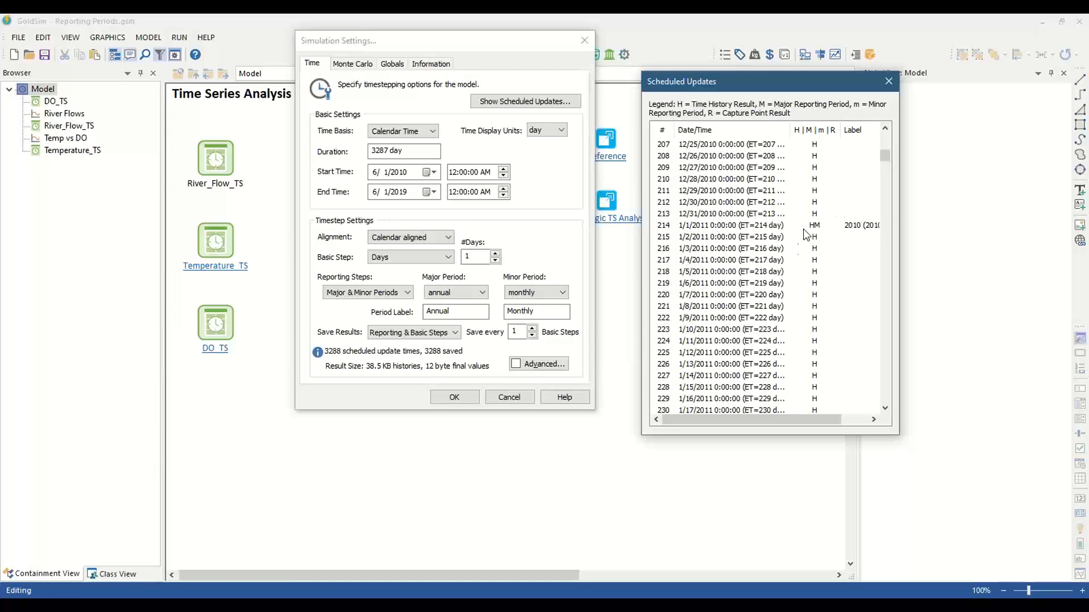
click(887, 82)
click(449, 398)
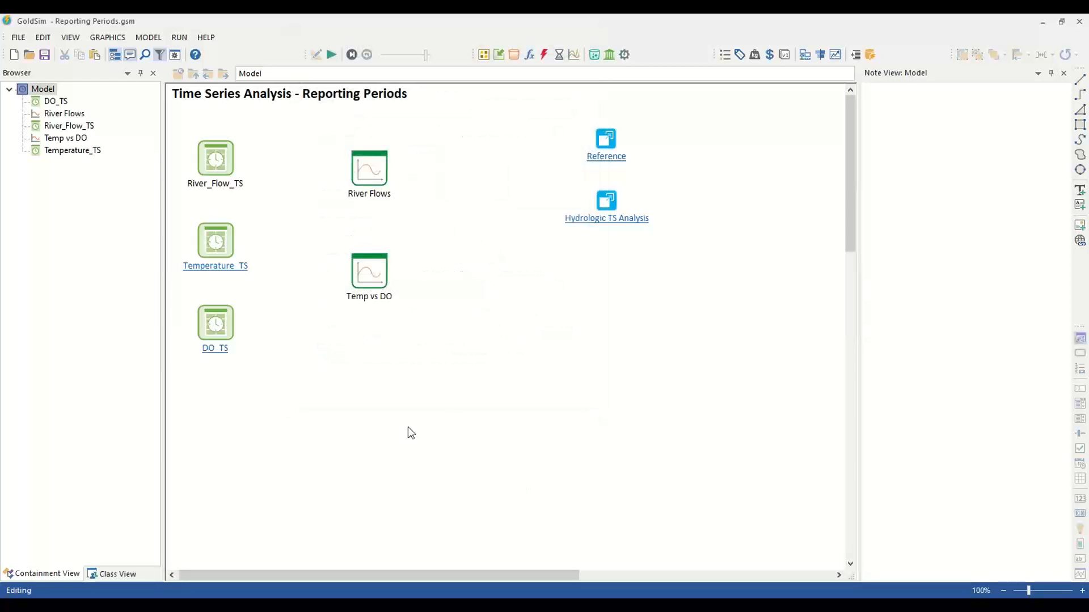
- Run the model, open the River Flows chart and review how its Daily and Period Total results are defined
click(331, 54)
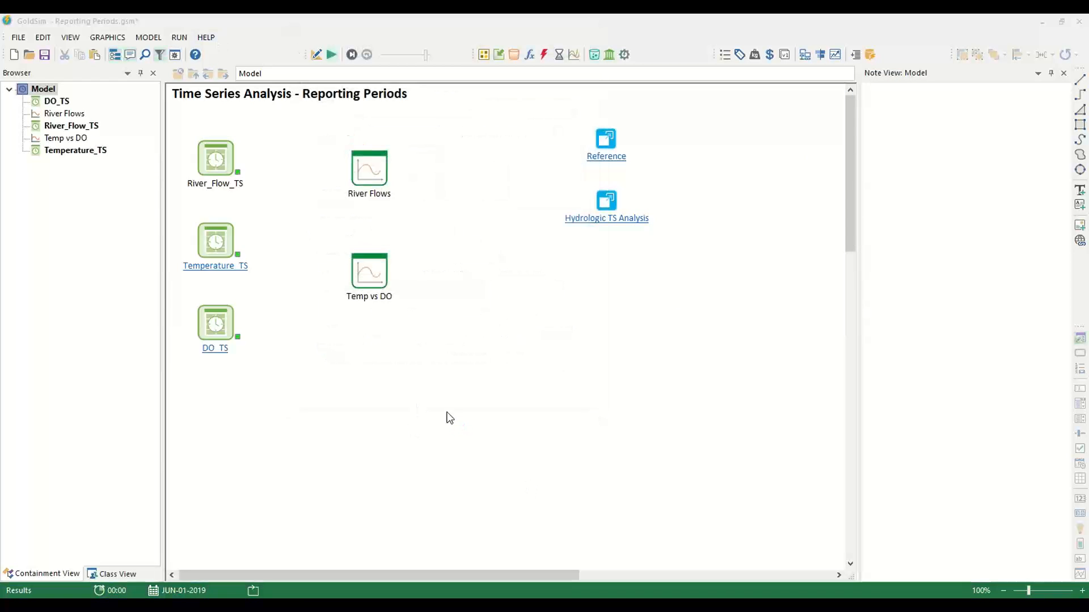
click(517, 329)
double_click(370, 169)
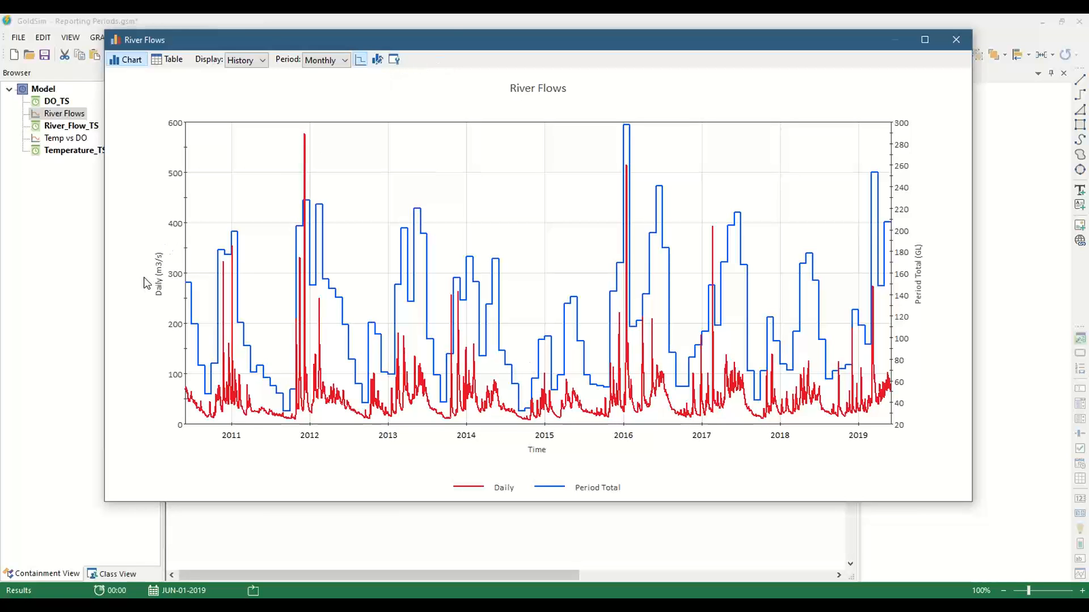
click(394, 61)
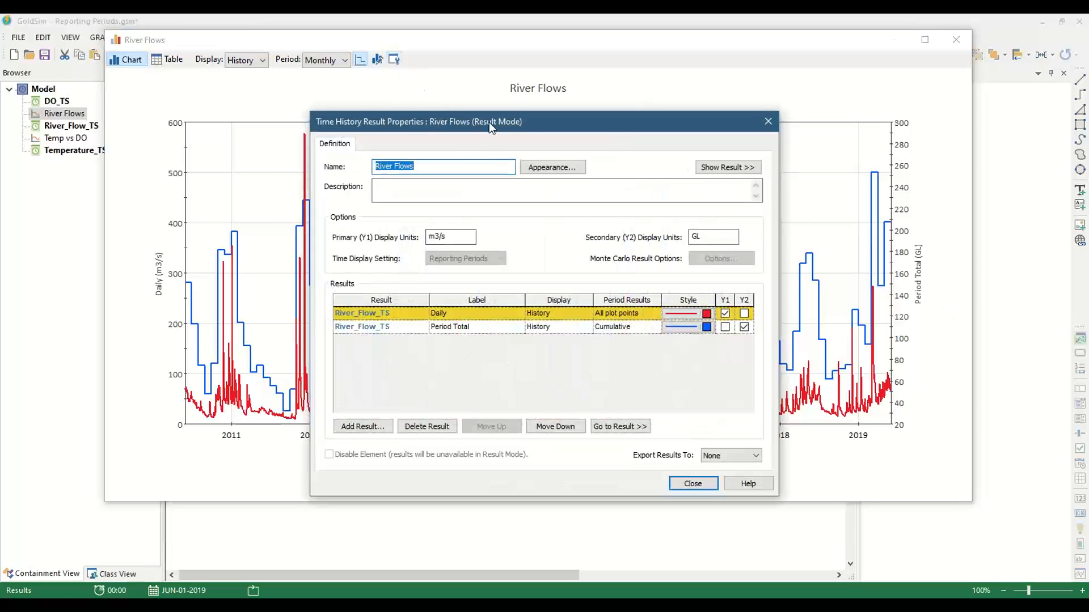
drag(494, 122, 606, 62)
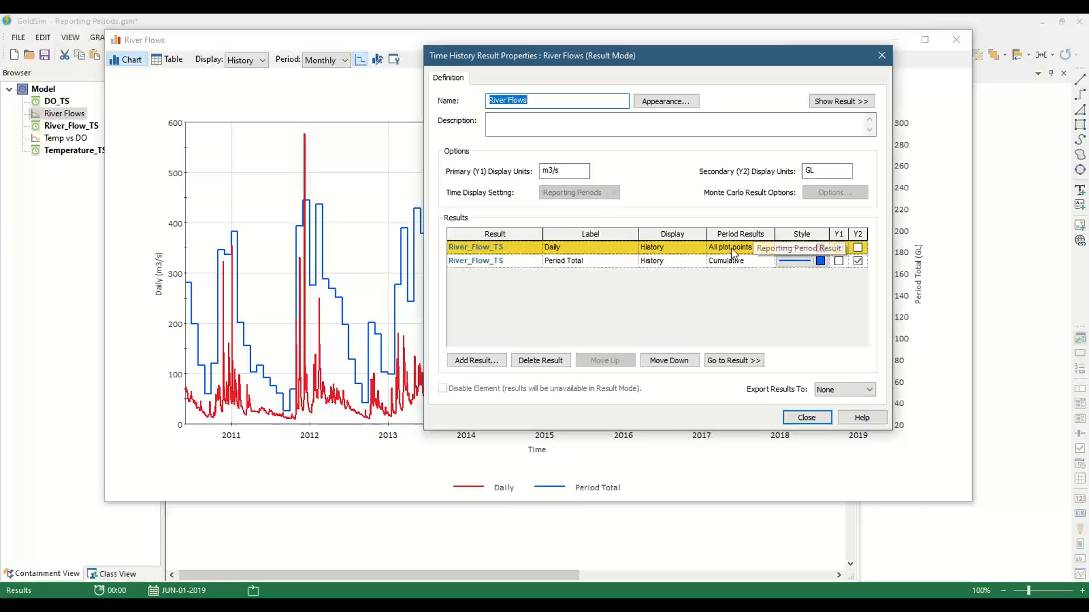
click(805, 418)
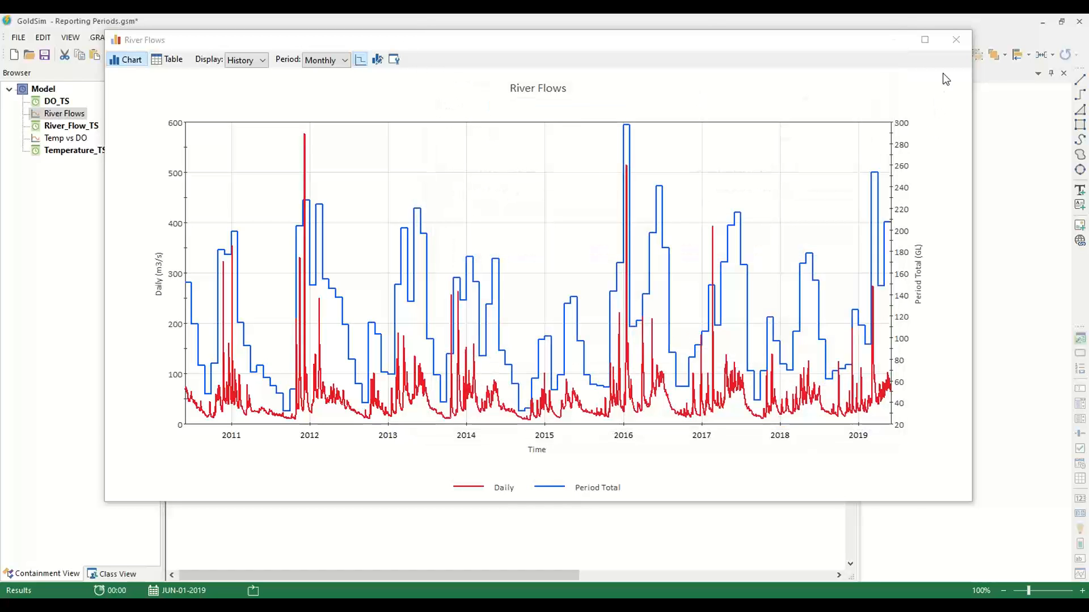
- Return the model to edit mode and close the River Flows chart window
key(F4)
key(Return)
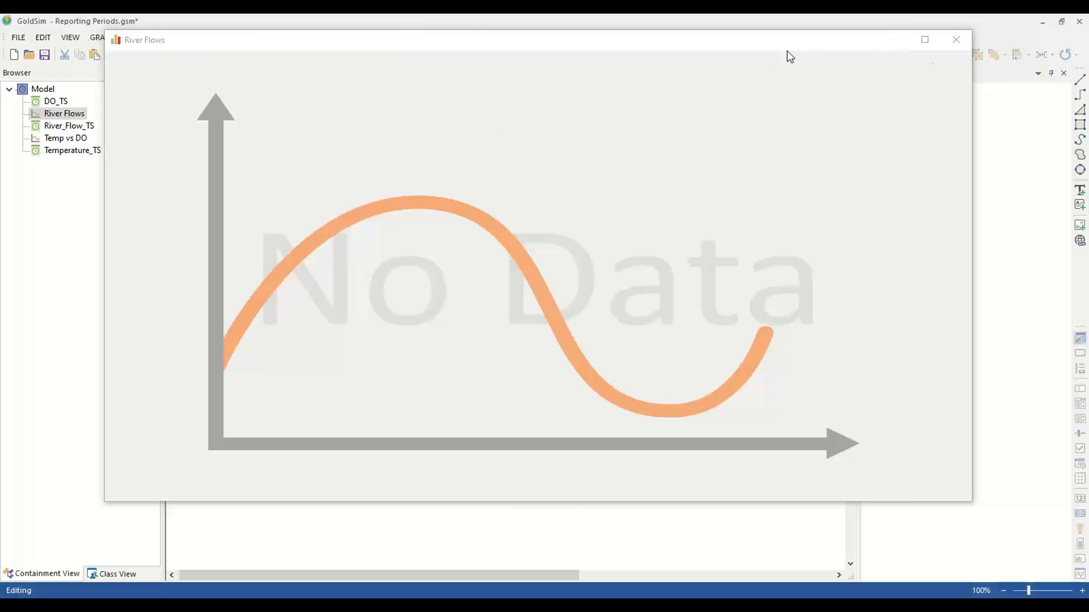
click(889, 46)
click(949, 45)
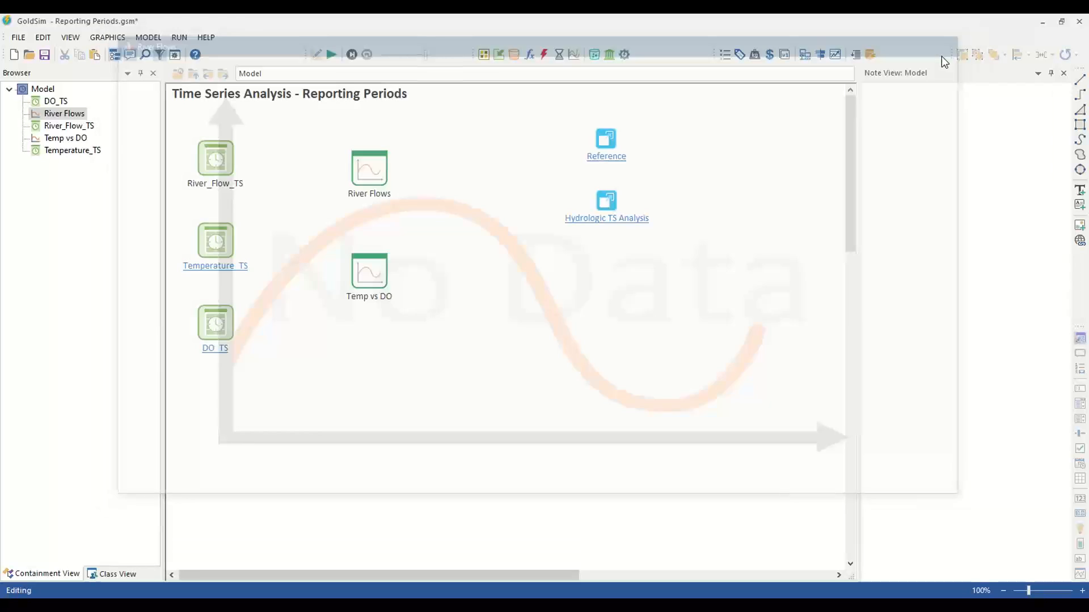
- Review the River Flows time display and Daily period result options, keeping Reporting Periods and All plot points
double_click(369, 167)
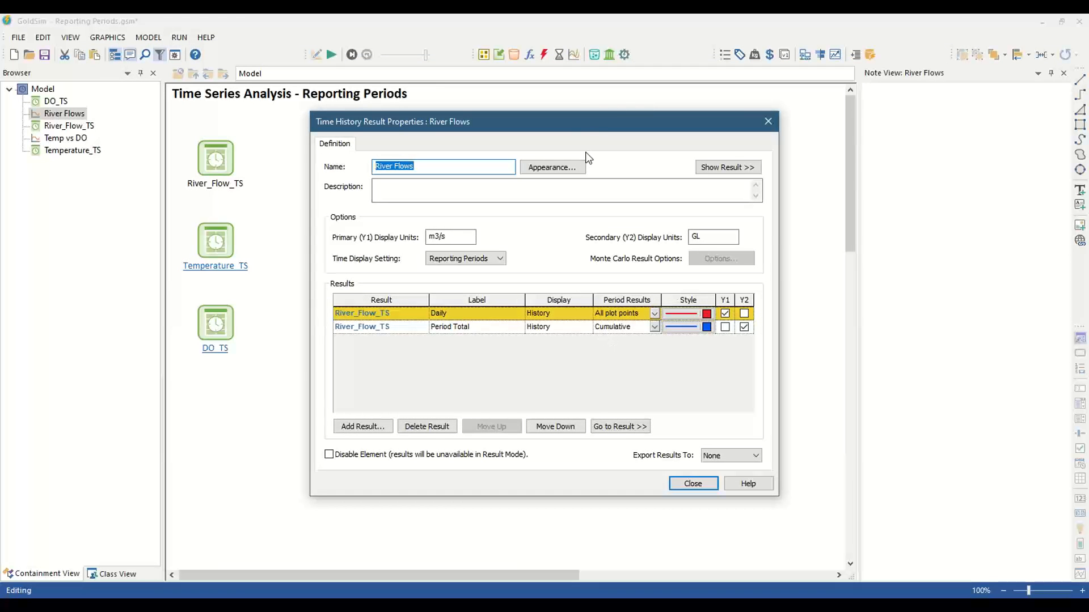
drag(624, 121, 739, 40)
click(581, 178)
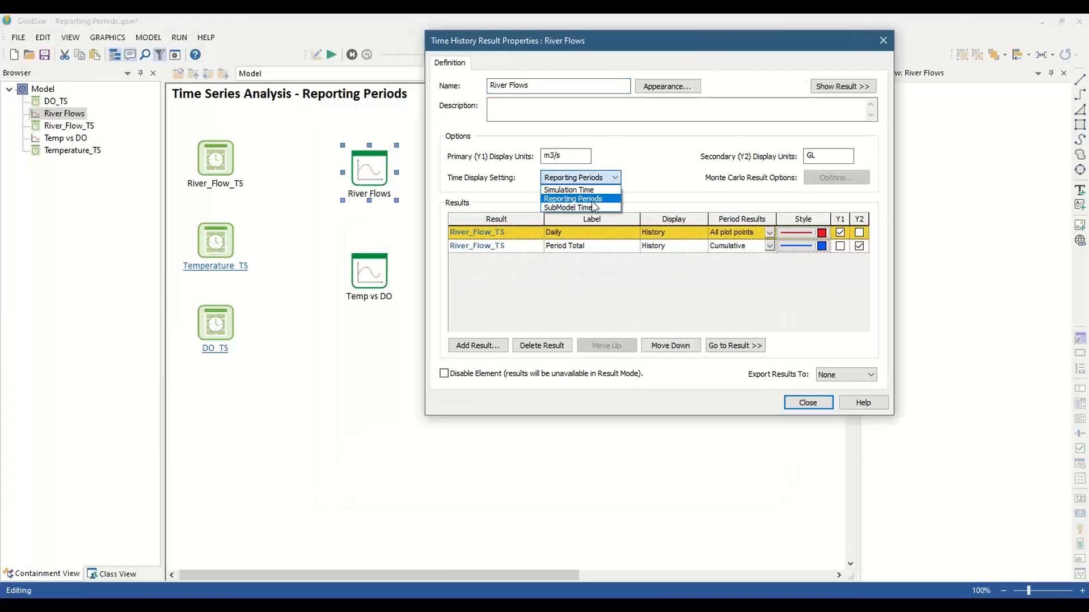
click(597, 198)
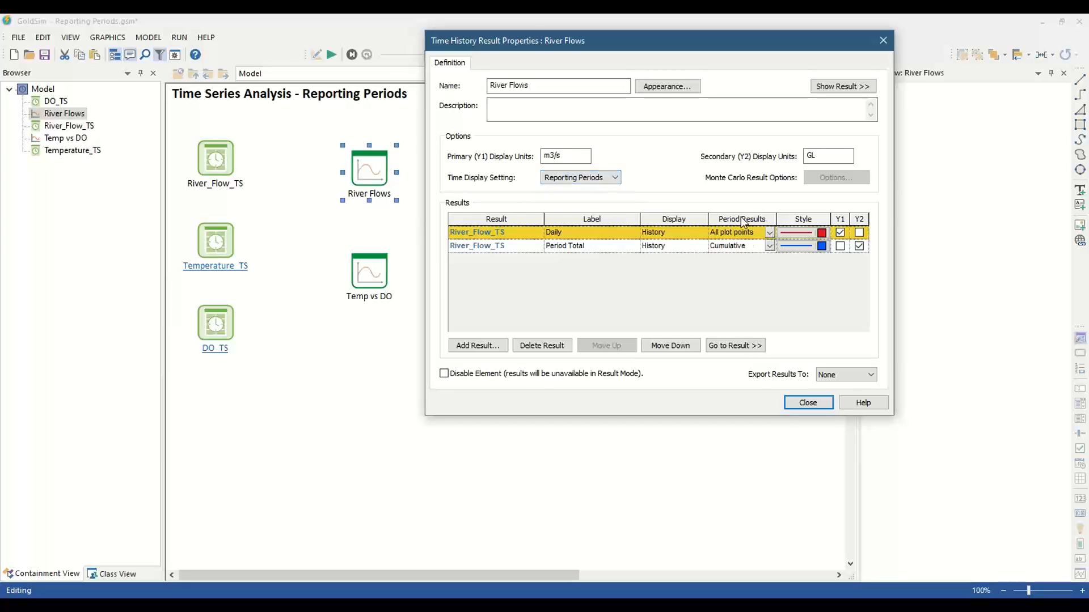
click(770, 236)
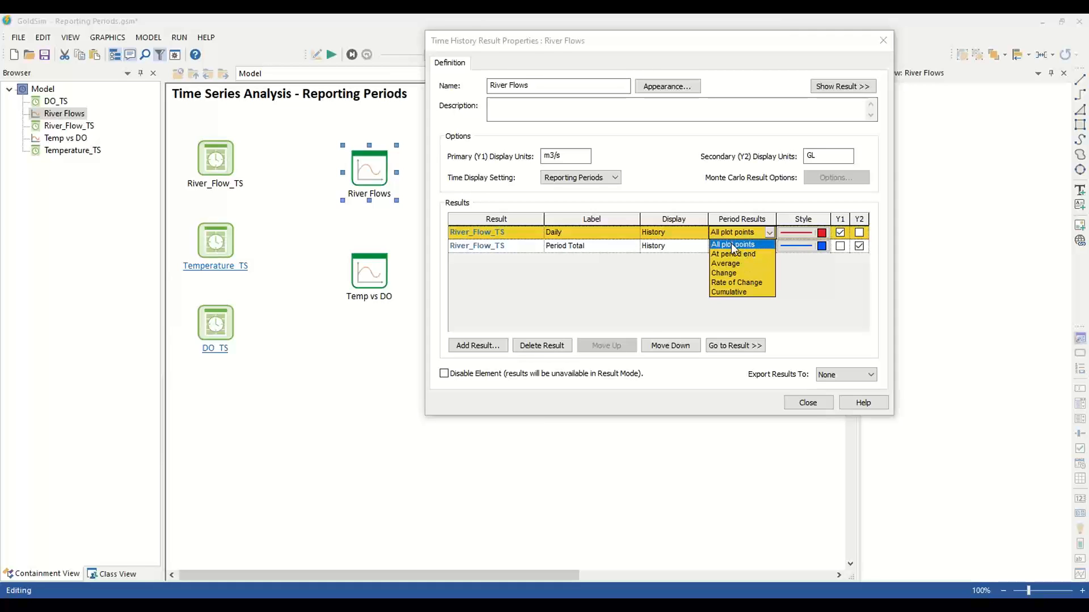
click(732, 244)
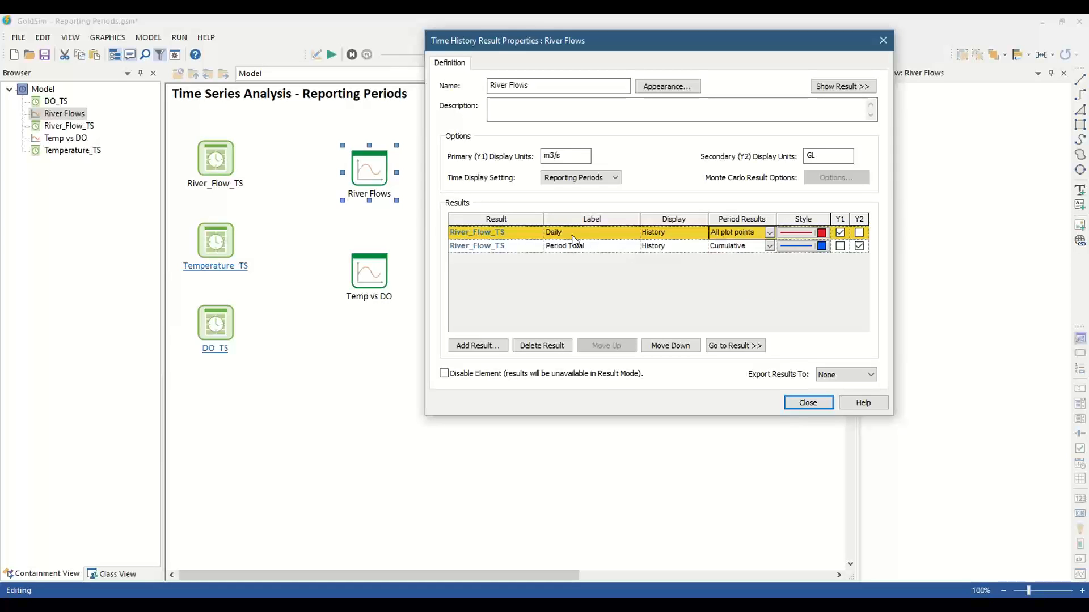
click(769, 232)
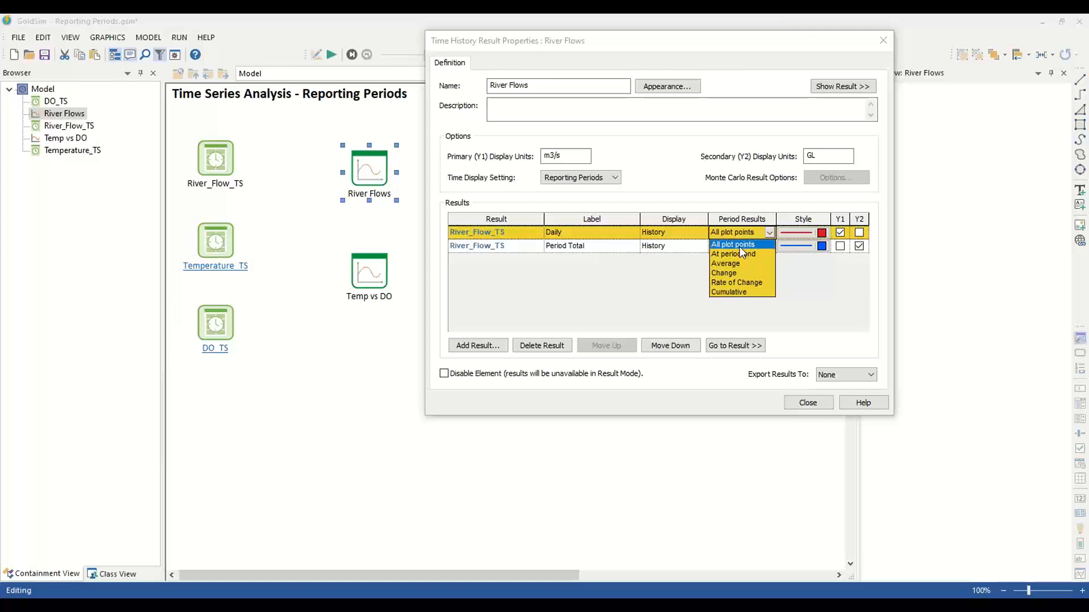
click(729, 291)
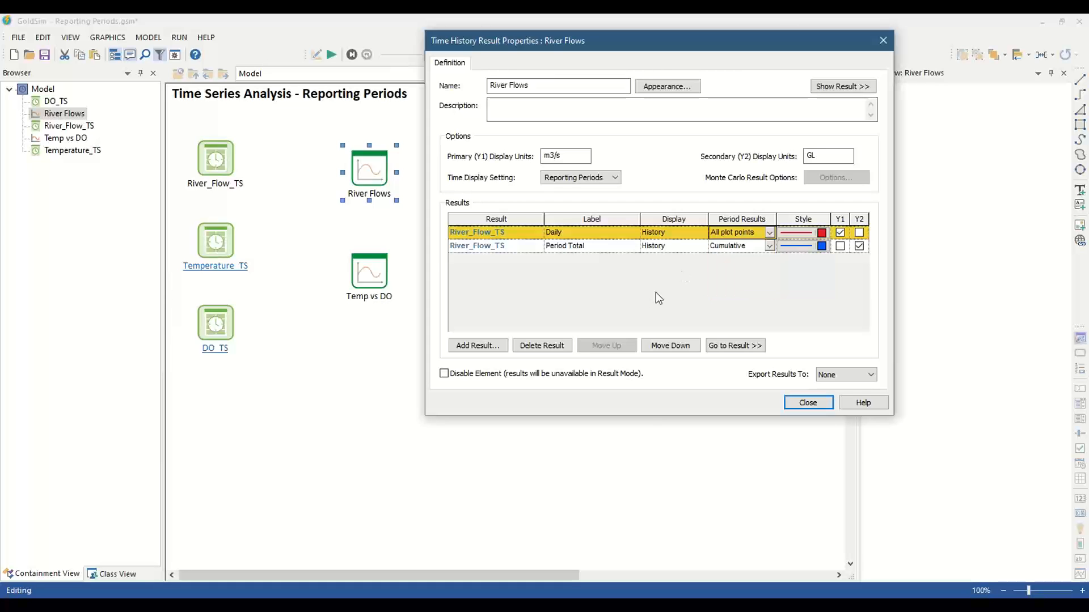
- Review the Period Total result options, keeping Cumulative, check the primary and secondary display units, and close the River Flows properties
click(770, 247)
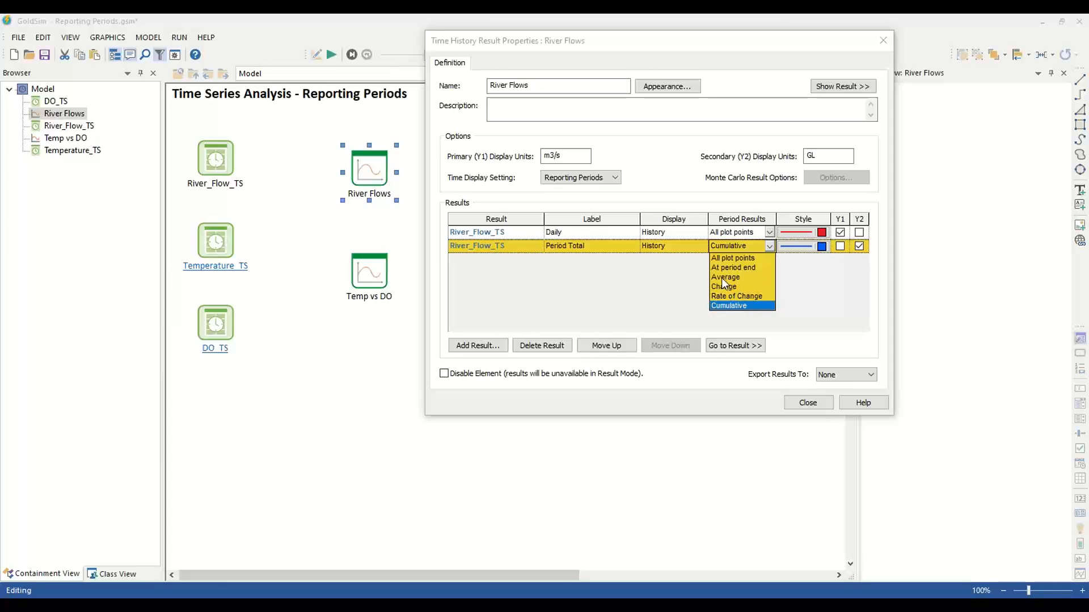
click(723, 306)
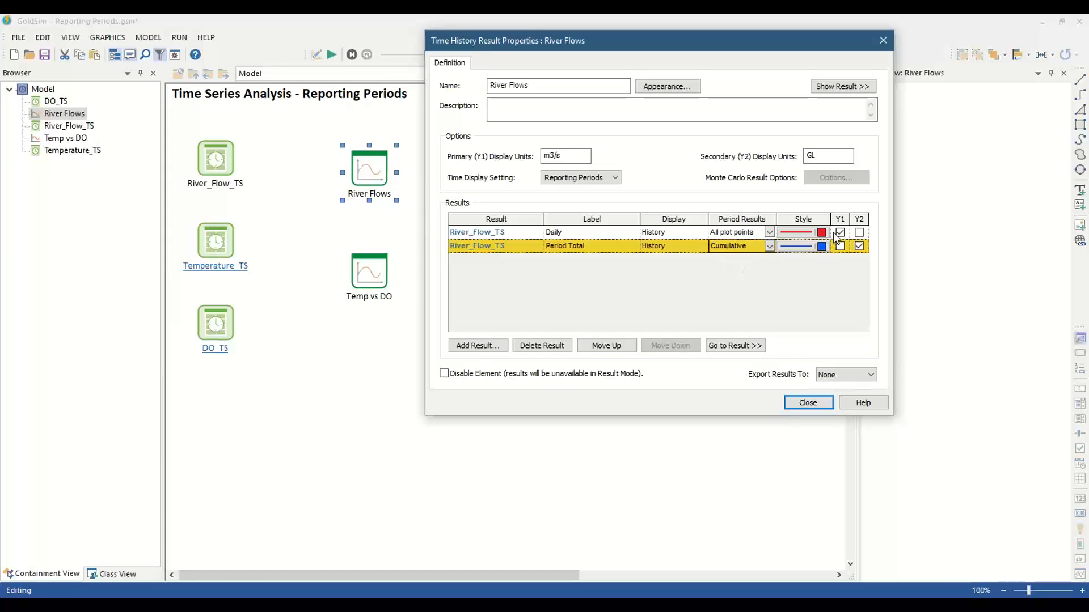
double_click(553, 156)
click(827, 157)
click(808, 402)
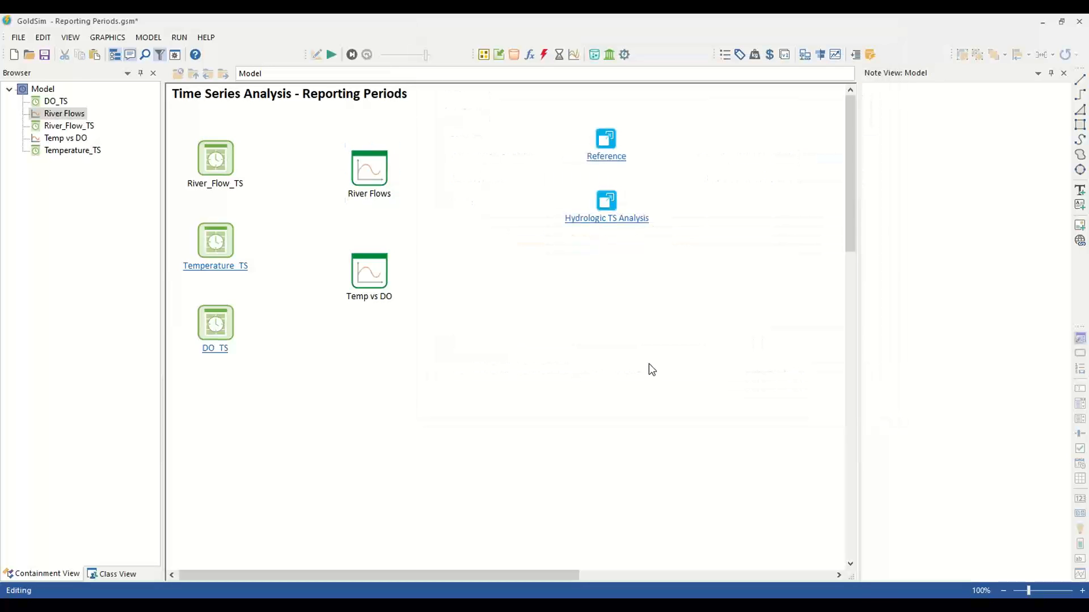
- Run the model again and display the River Flows chart with the Annual reporting period
click(331, 55)
click(550, 330)
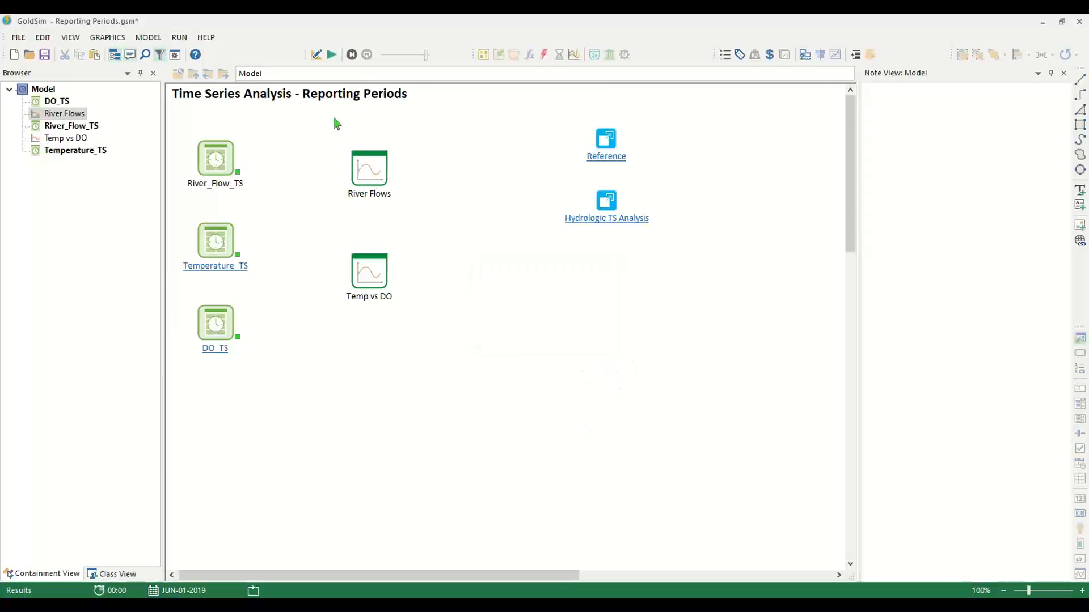
double_click(369, 168)
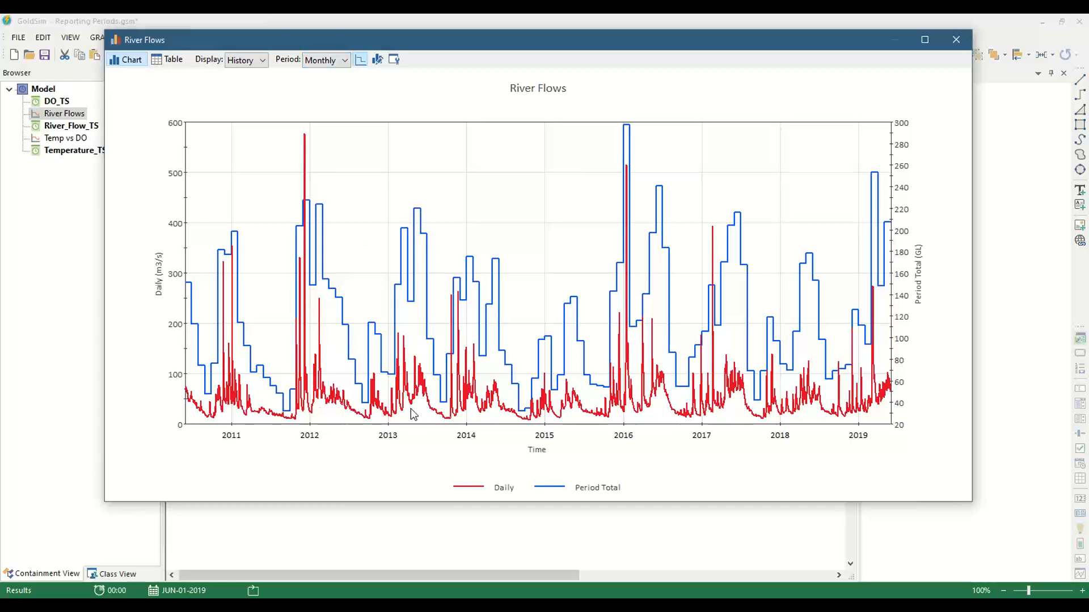
click(338, 61)
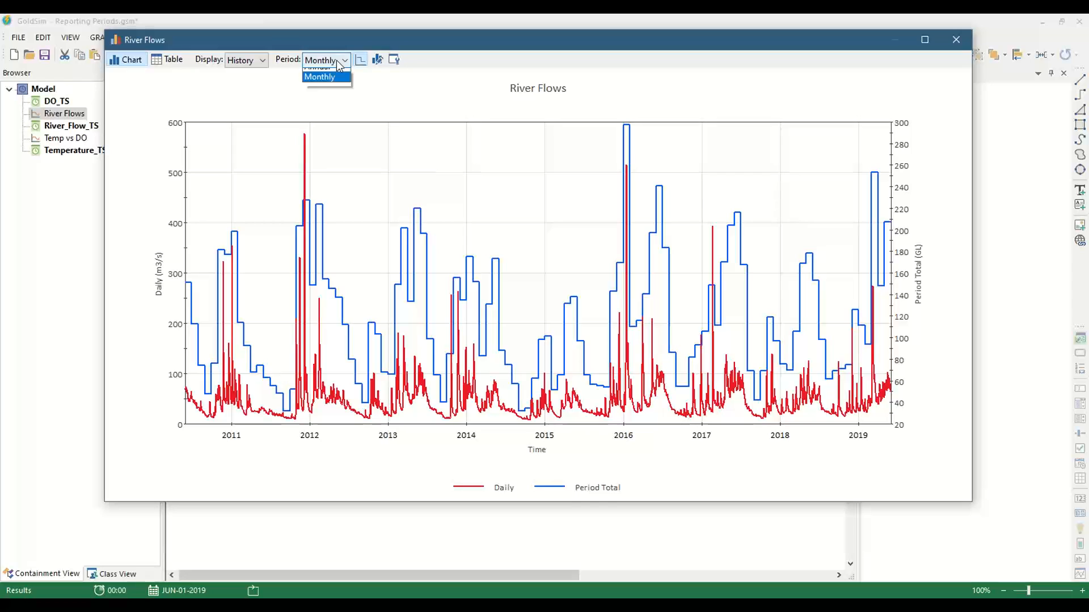
click(332, 75)
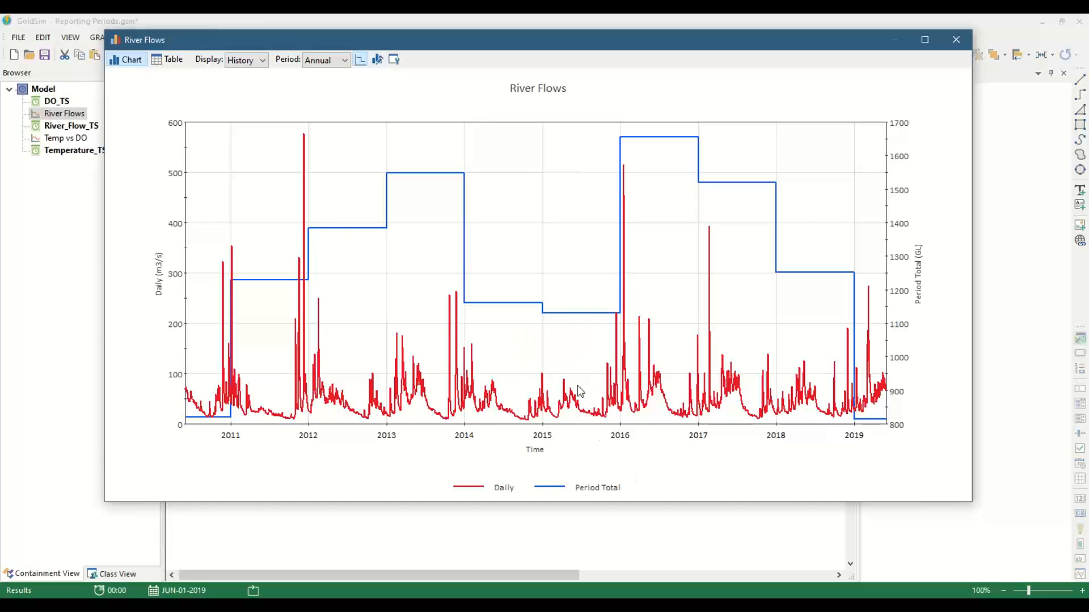
- Examine the daily flows against the annual period totals in the River Flows chart and close it
mouse_move(575, 407)
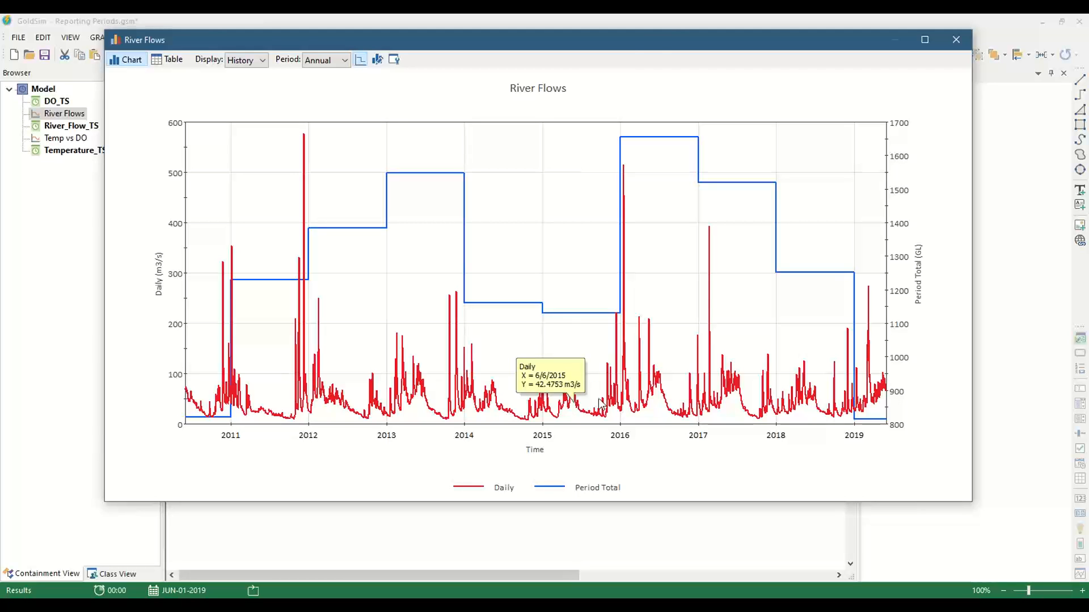
drag(635, 42, 612, 44)
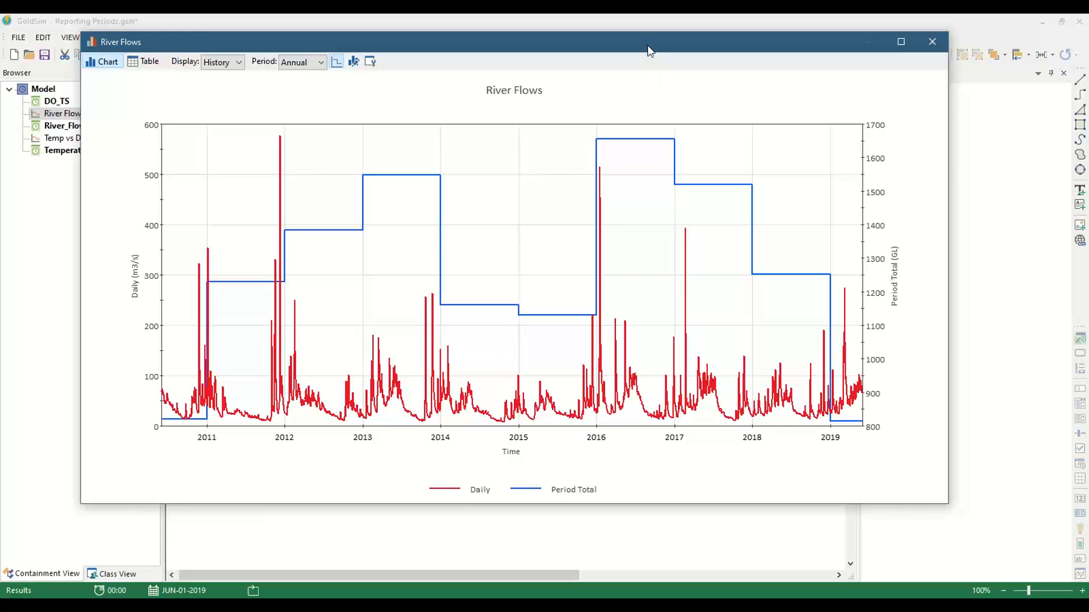
drag(650, 51, 661, 63)
click(944, 54)
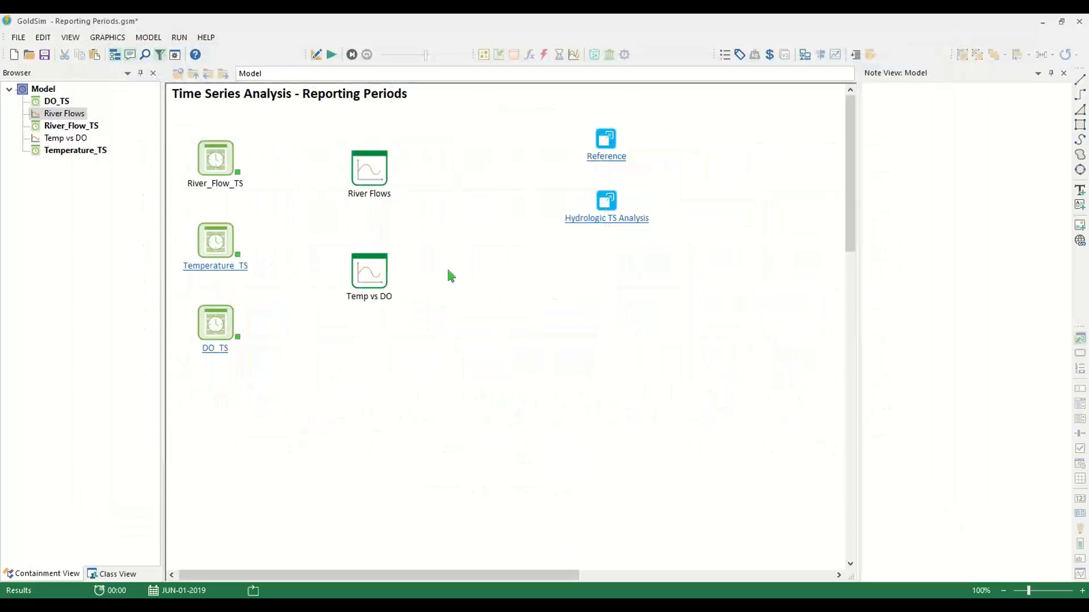
- Return the model to edit mode and save Reporting Periods.gsm
key(F4)
key(Return)
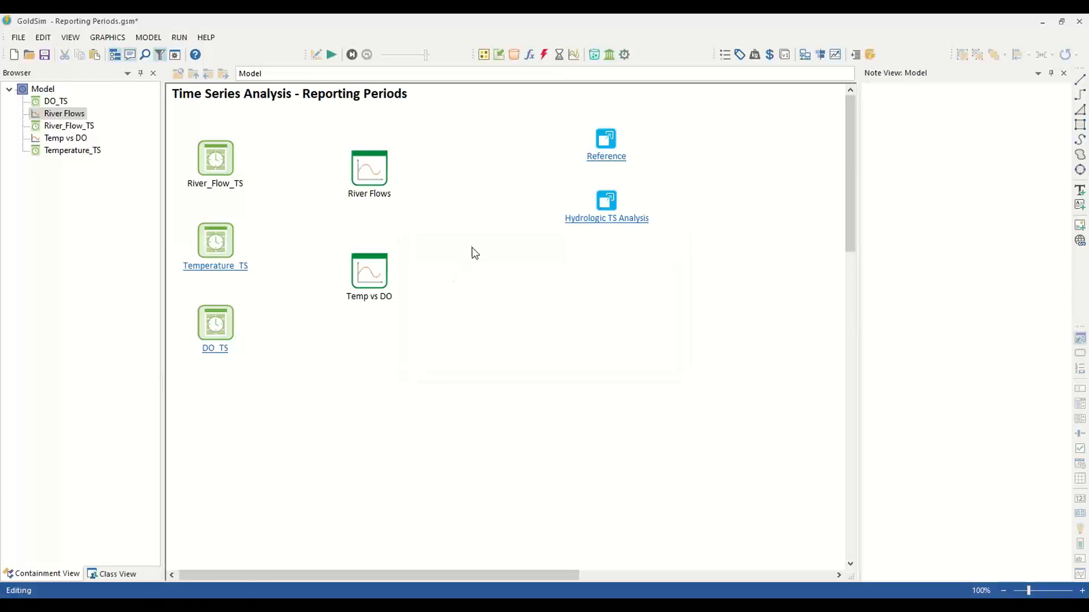
key(ctrl+s)
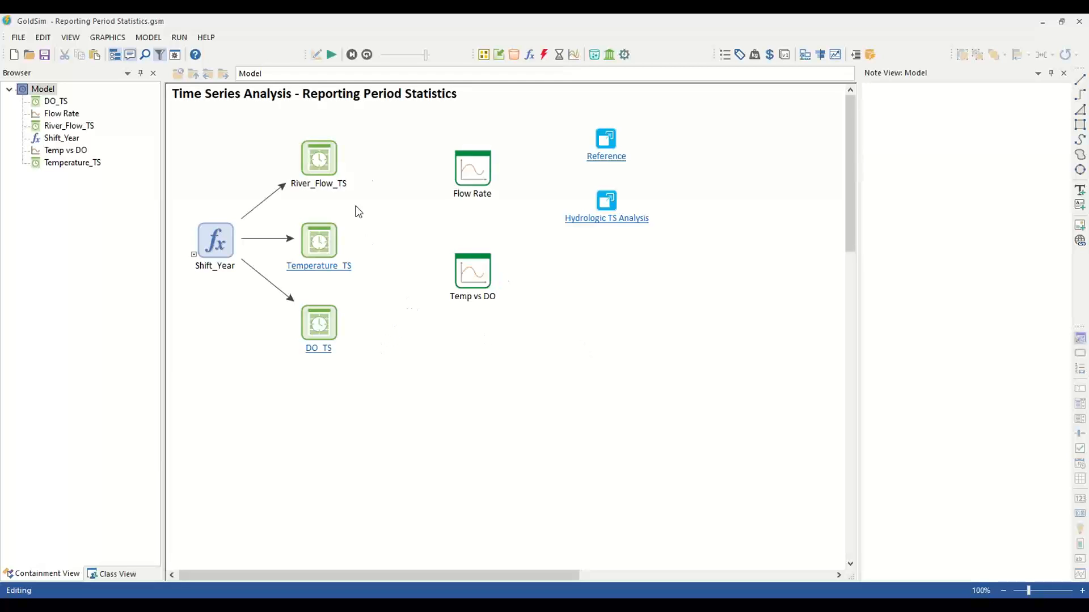
- Set the simulation's start time to 1/1/2021 and its end time to 1/1/2022
click(174, 55)
drag(499, 131, 487, 97)
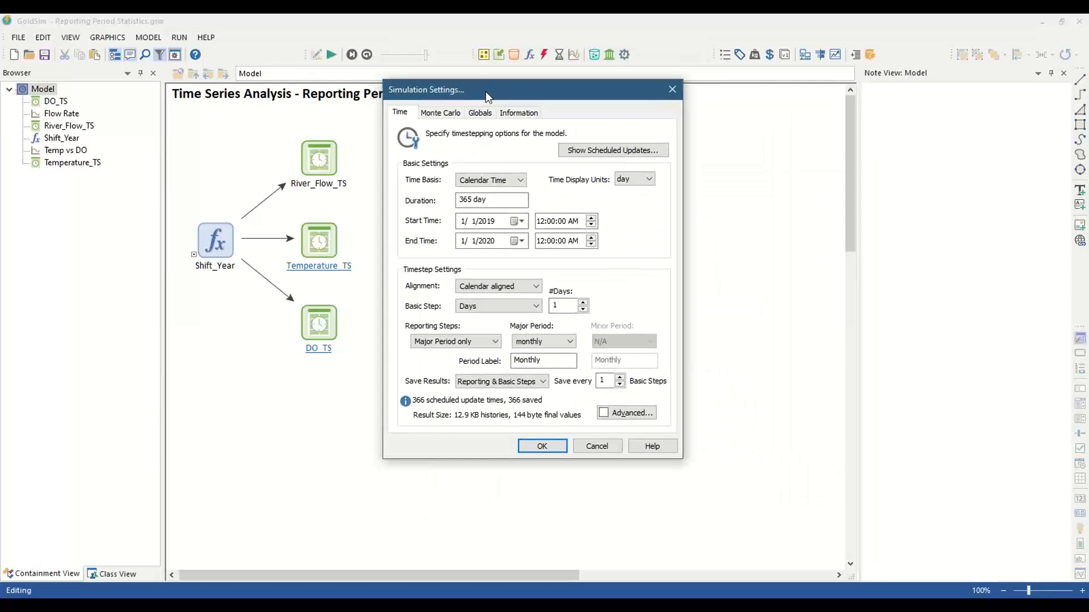
click(491, 222)
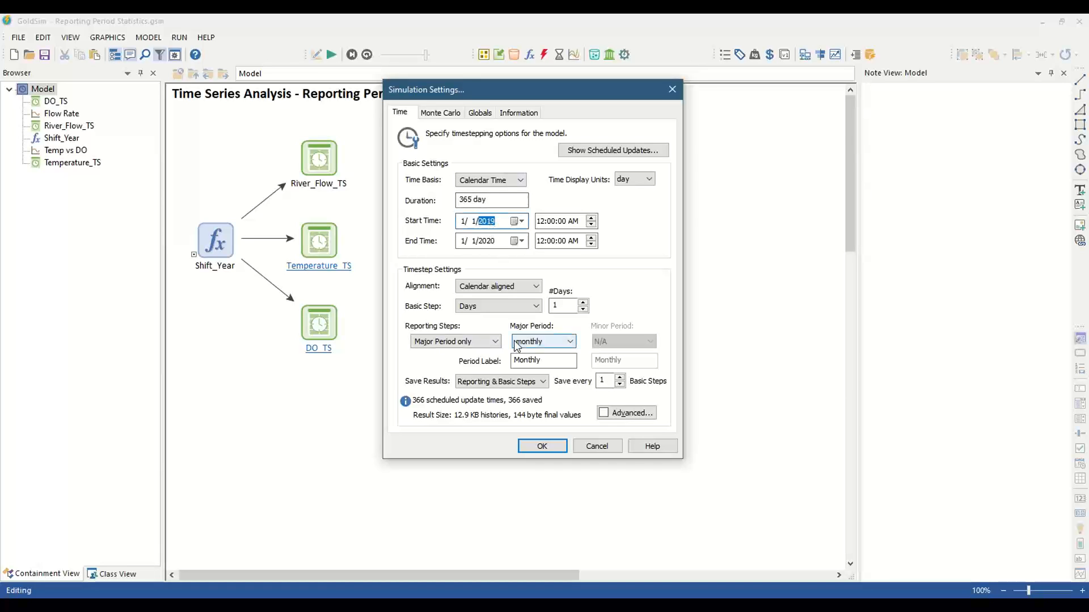
key(Up)
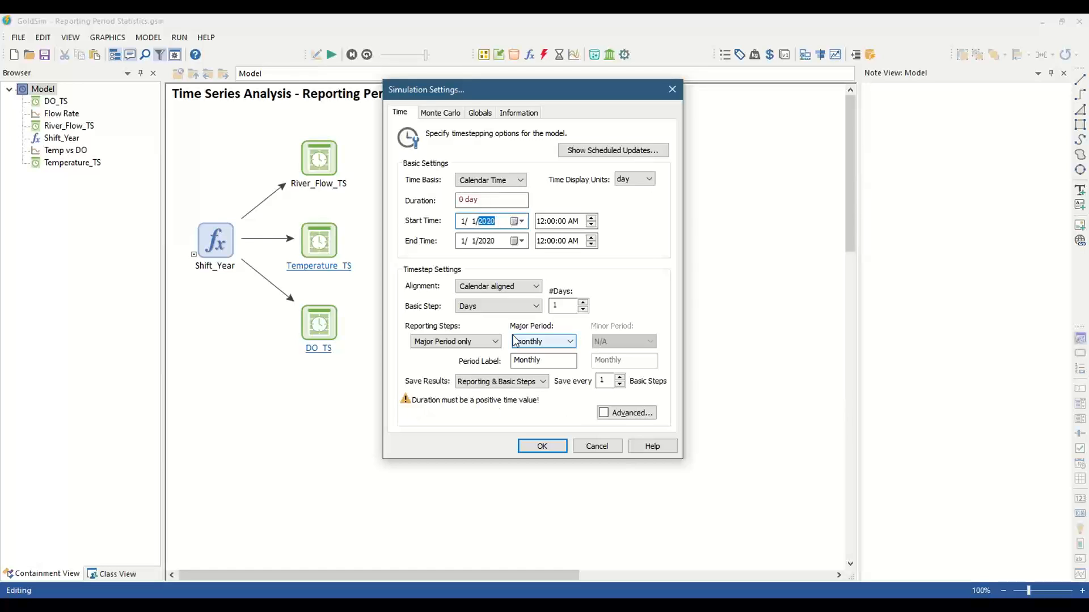
key(Up)
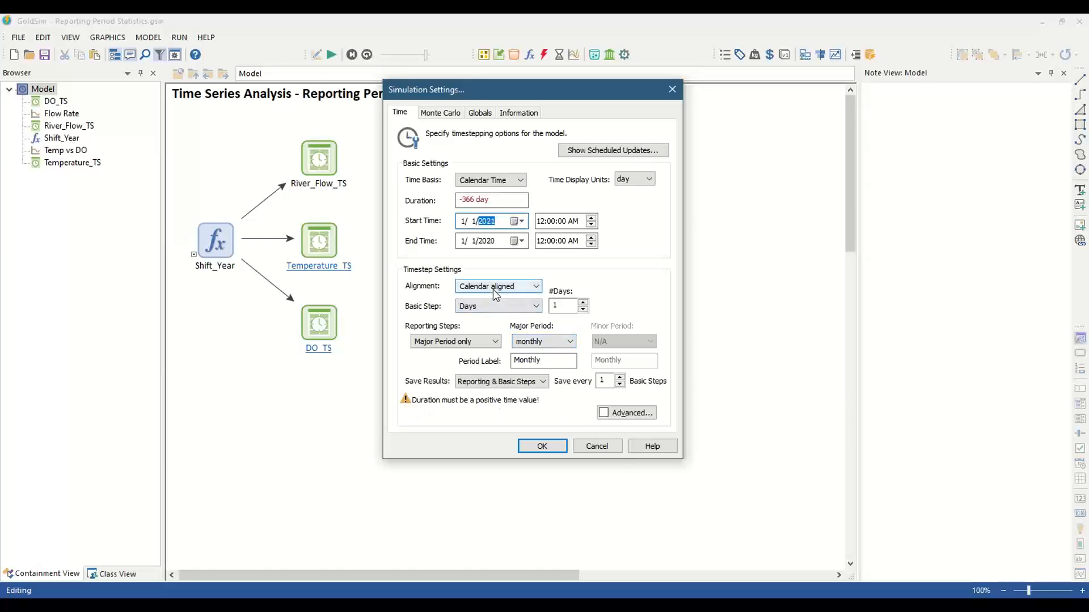
click(483, 242)
key(Up)
key(Up)
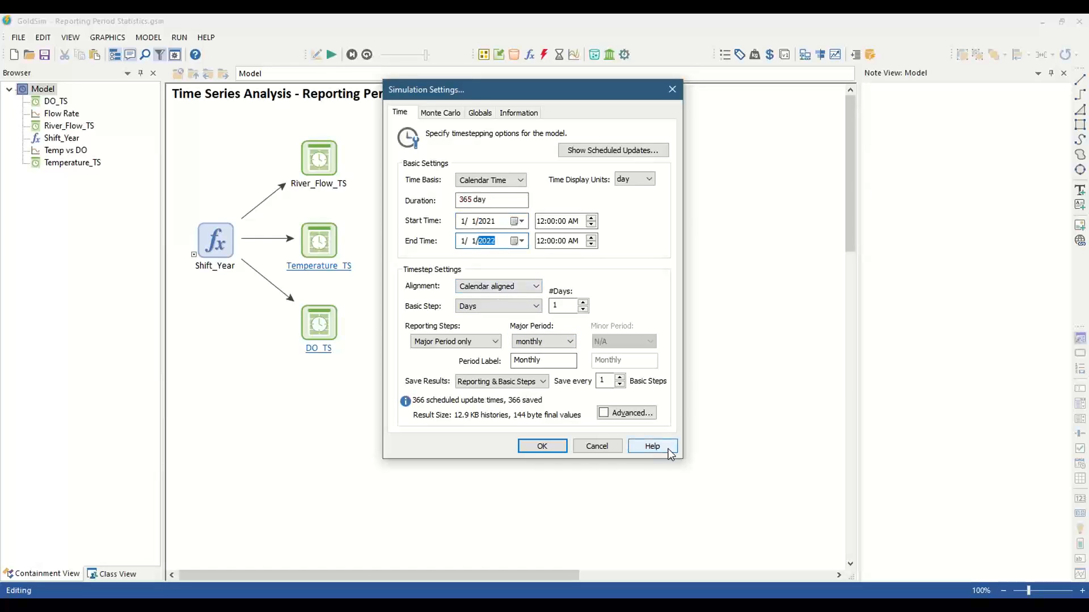
- Check the simulation's start and end years and the Time Basis options, keeping Calendar Time
click(486, 222)
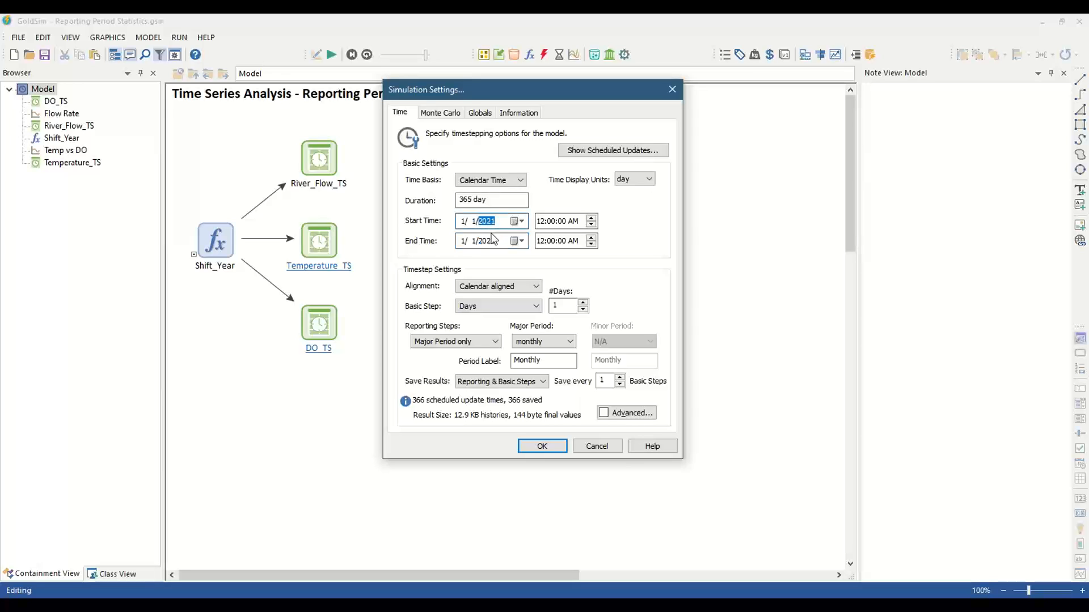
click(490, 240)
click(494, 222)
click(493, 241)
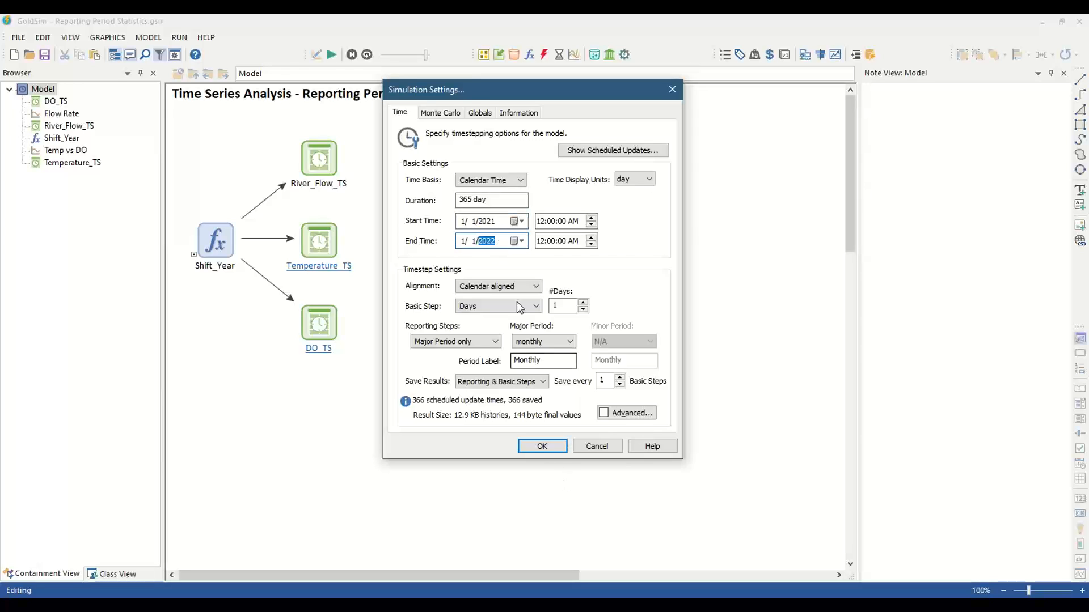
click(519, 180)
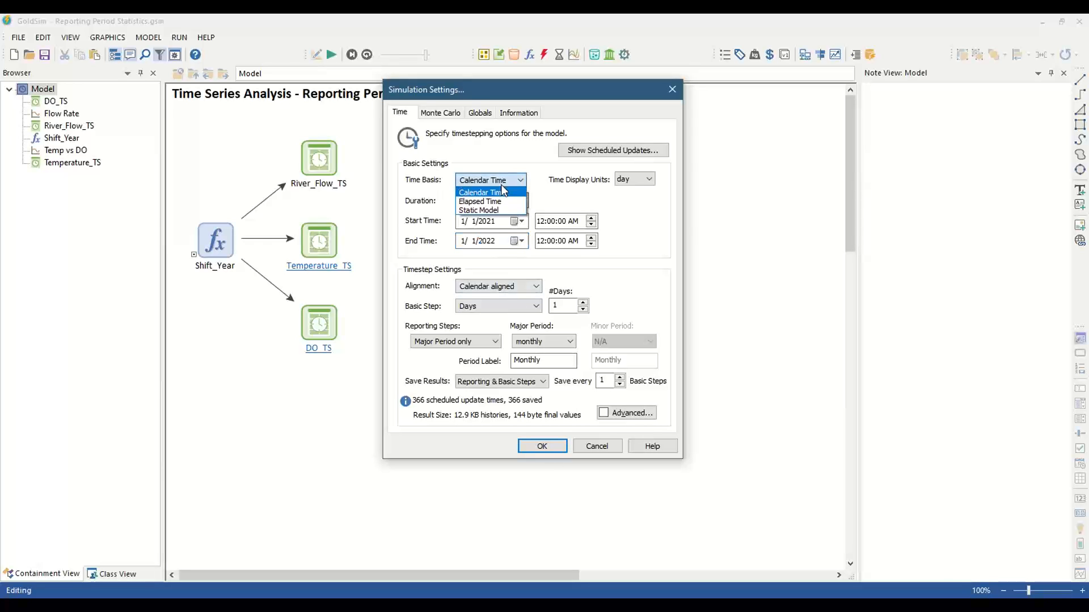
click(535, 189)
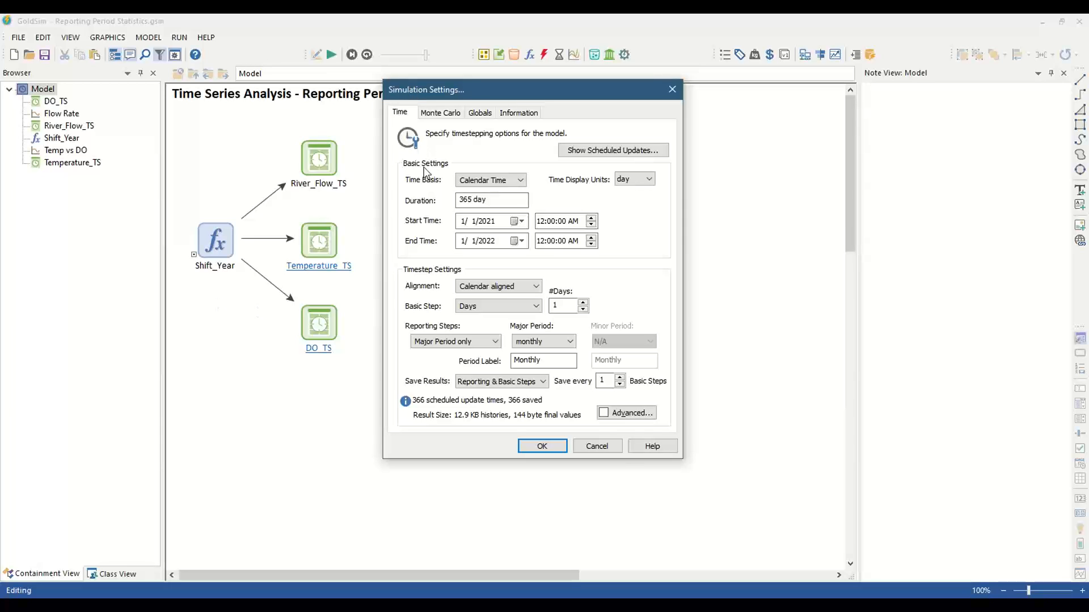
- Review the number of Monte Carlo realizations, return to the time settings, and accept the simulation settings
click(438, 113)
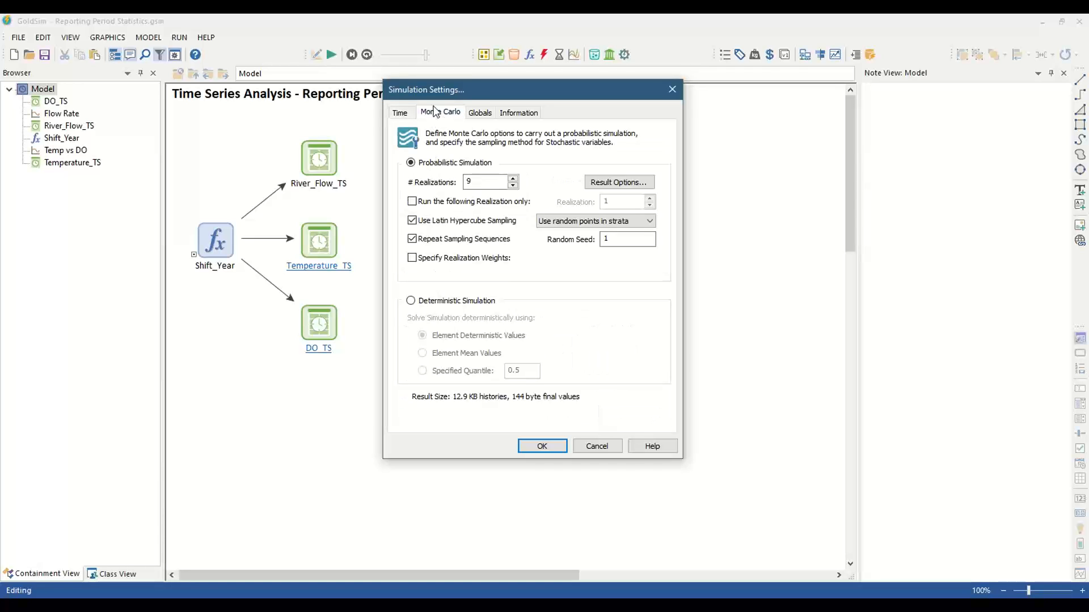
click(486, 181)
click(407, 114)
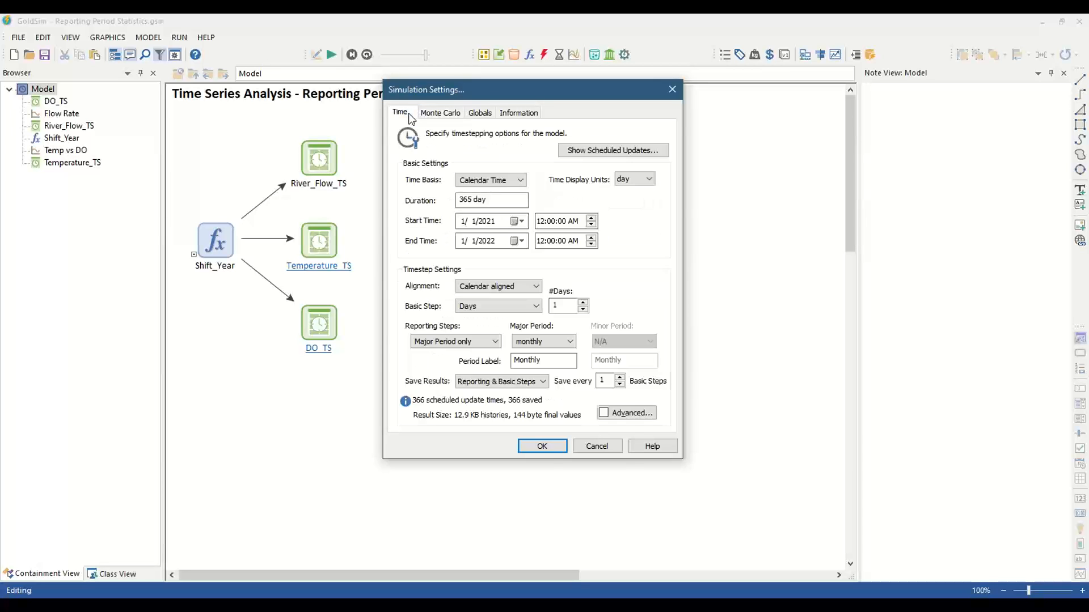
click(549, 447)
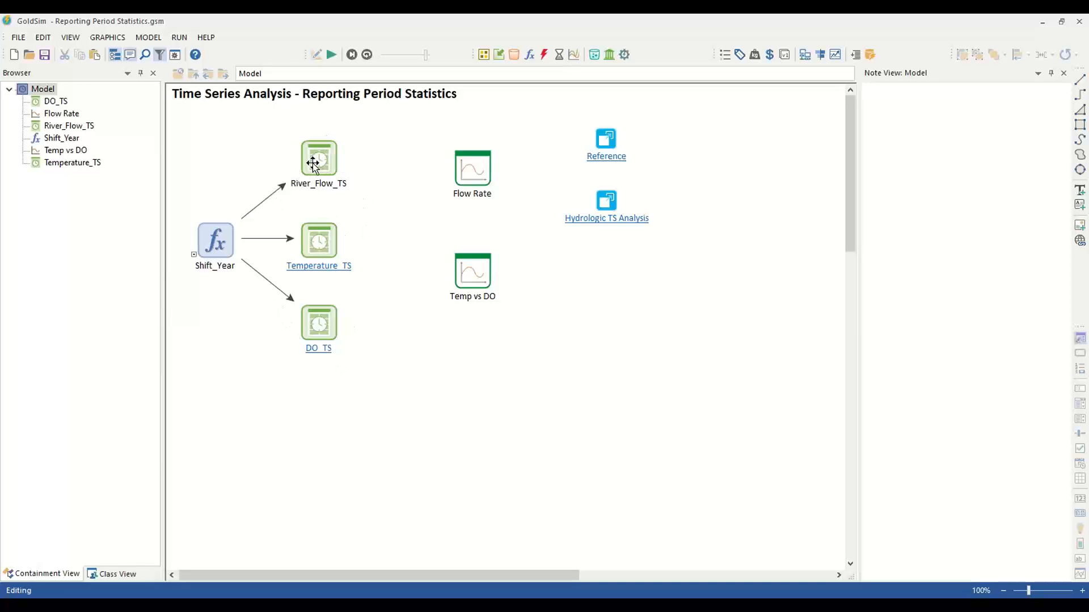
- Examine the equation of the Shift_Year expression and close its properties
mouse_move(325, 321)
mouse_move(321, 189)
mouse_move(216, 245)
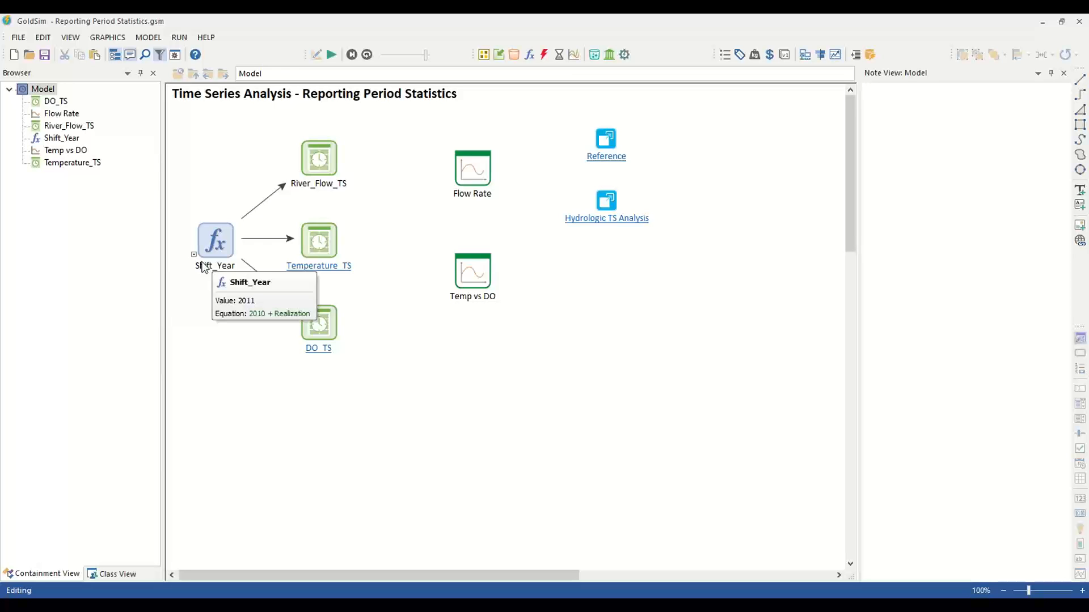
double_click(216, 243)
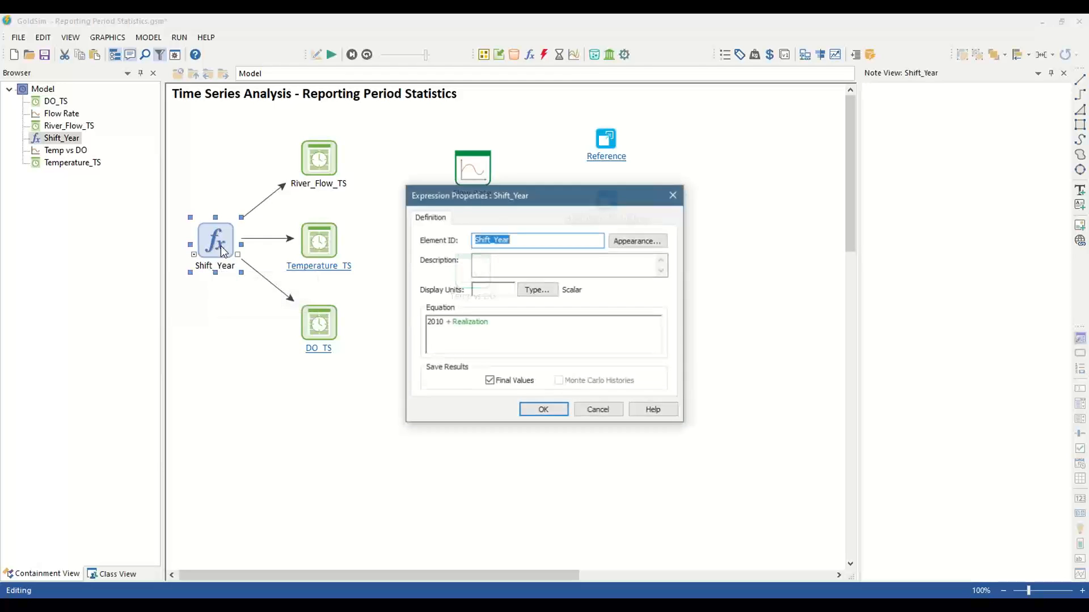
drag(436, 201, 384, 154)
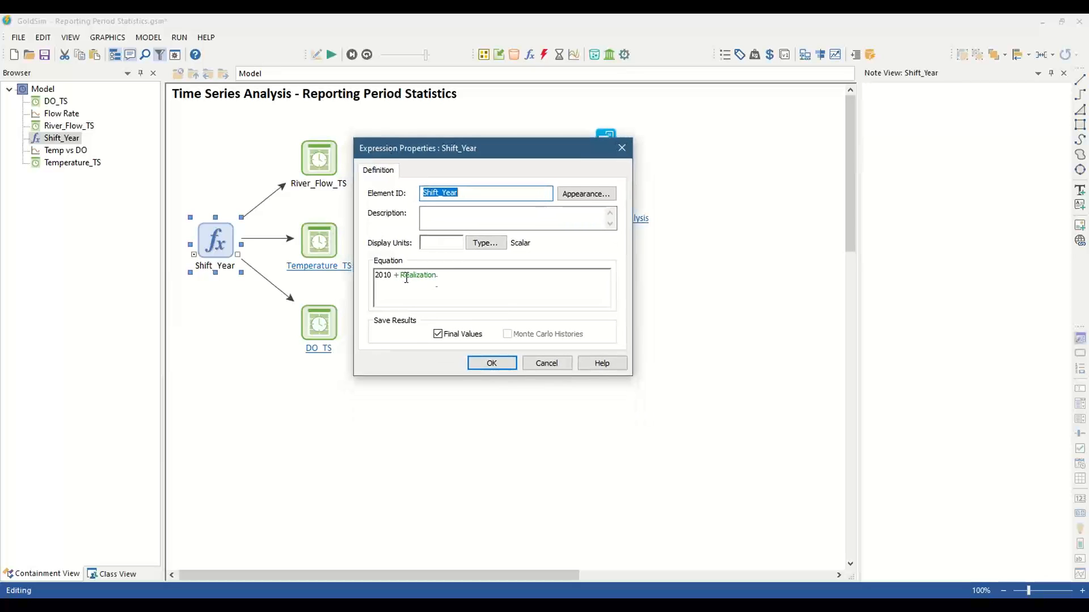
mouse_move(402, 278)
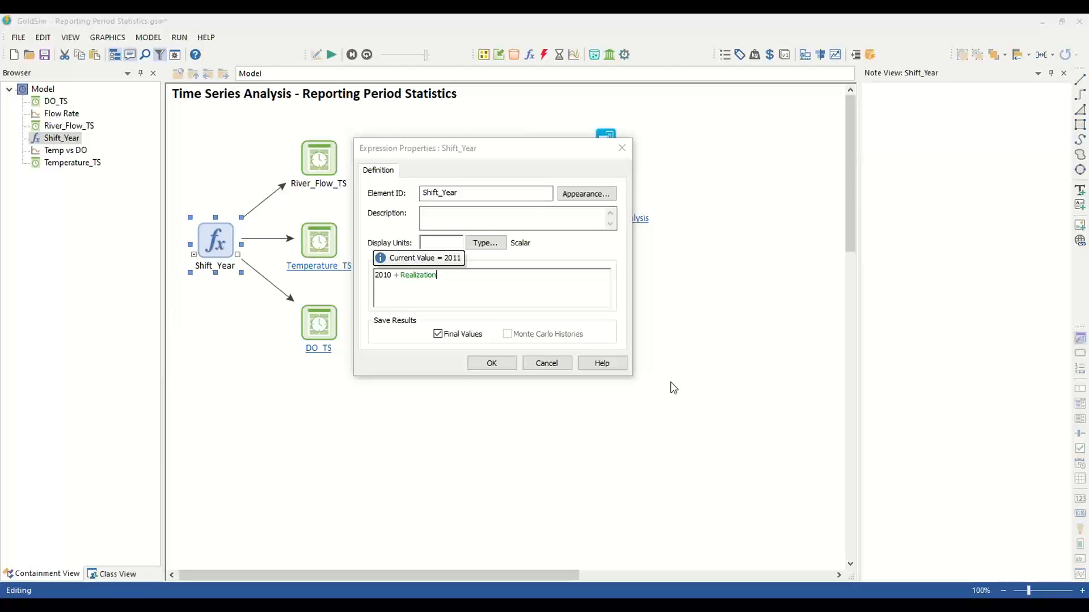
click(489, 365)
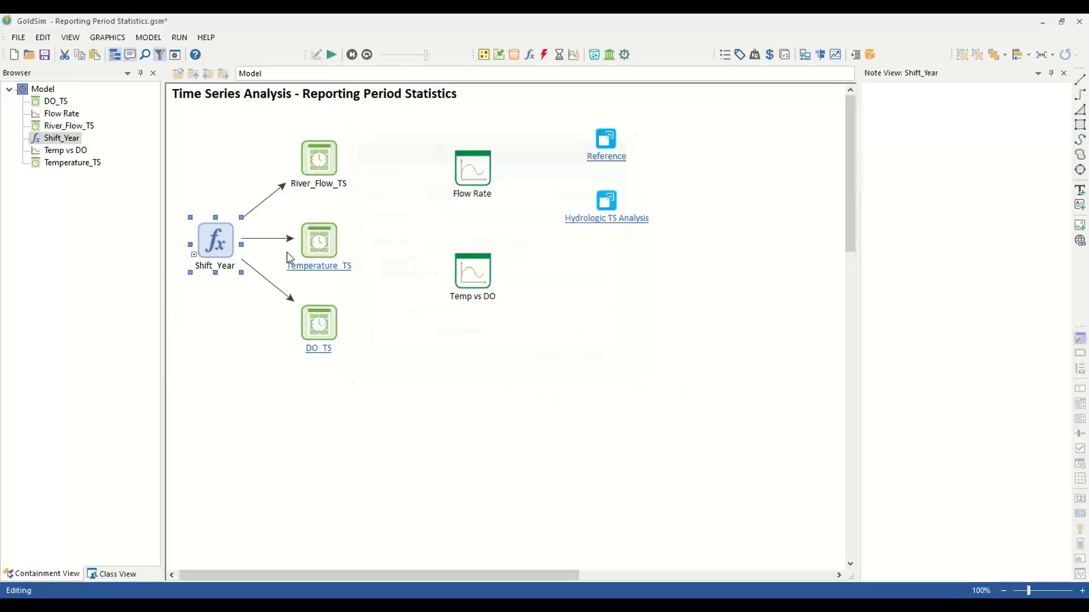
- Review the time shifting settings of River_Flow_TS that align data years through Shift_Year, and close its properties
double_click(316, 156)
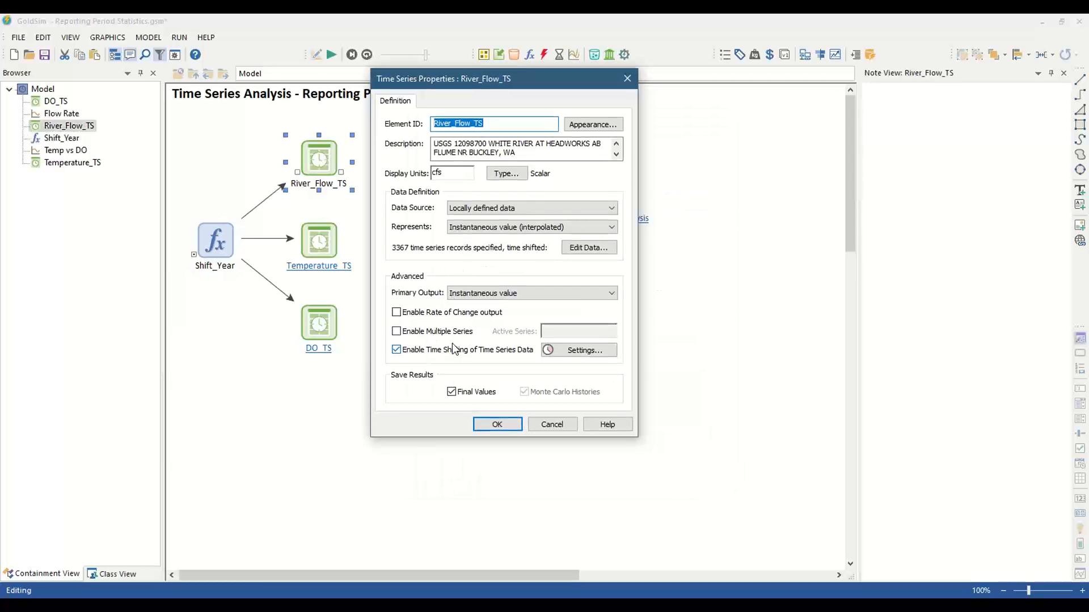
click(558, 359)
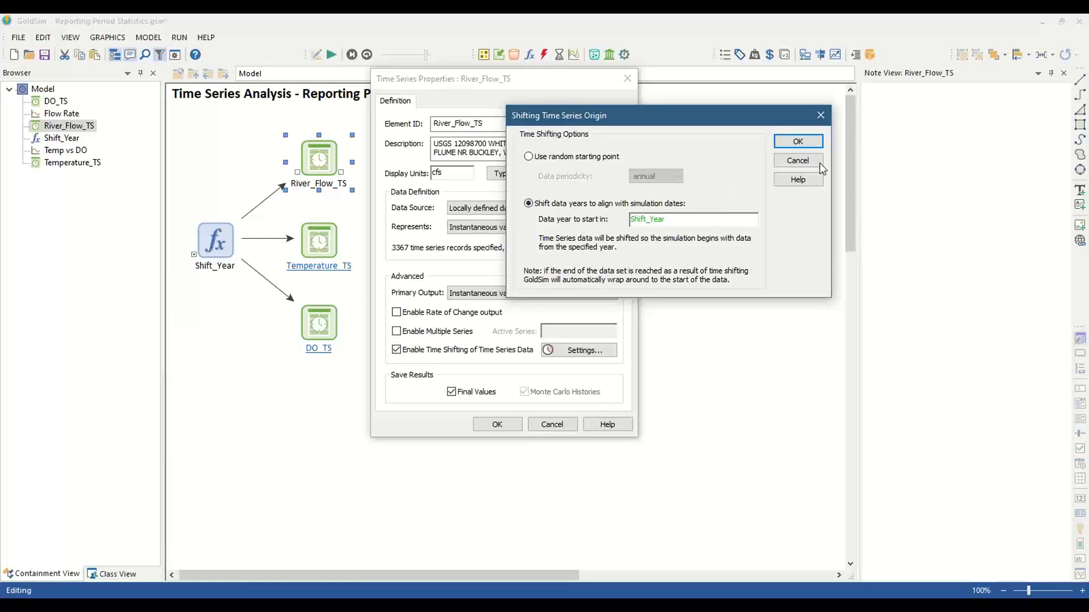
click(809, 141)
click(497, 424)
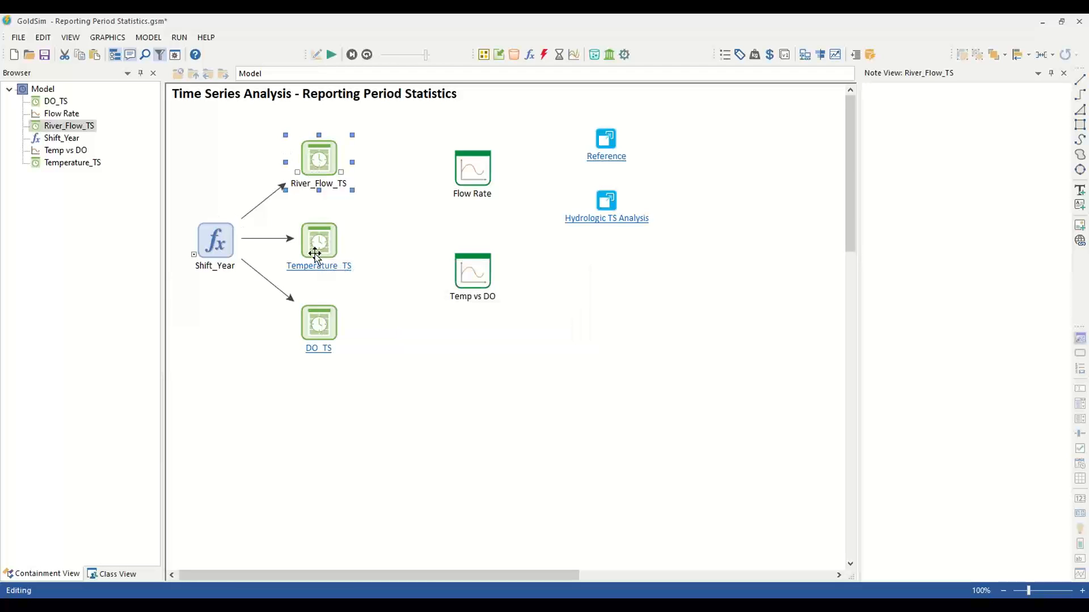
click(230, 243)
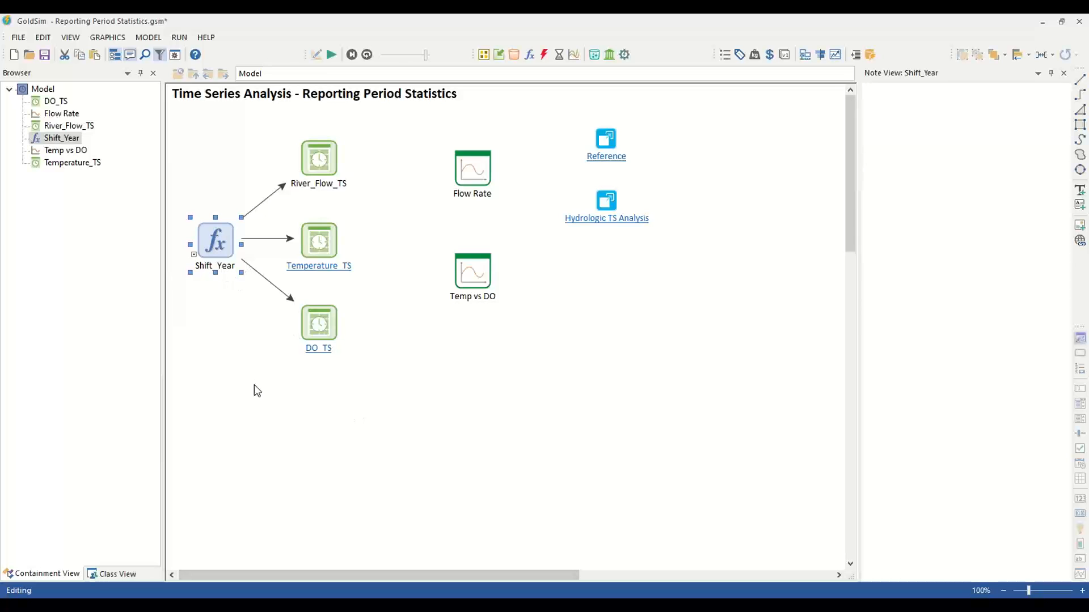
- Run the model and display the Flow Rate result as a chart
click(331, 55)
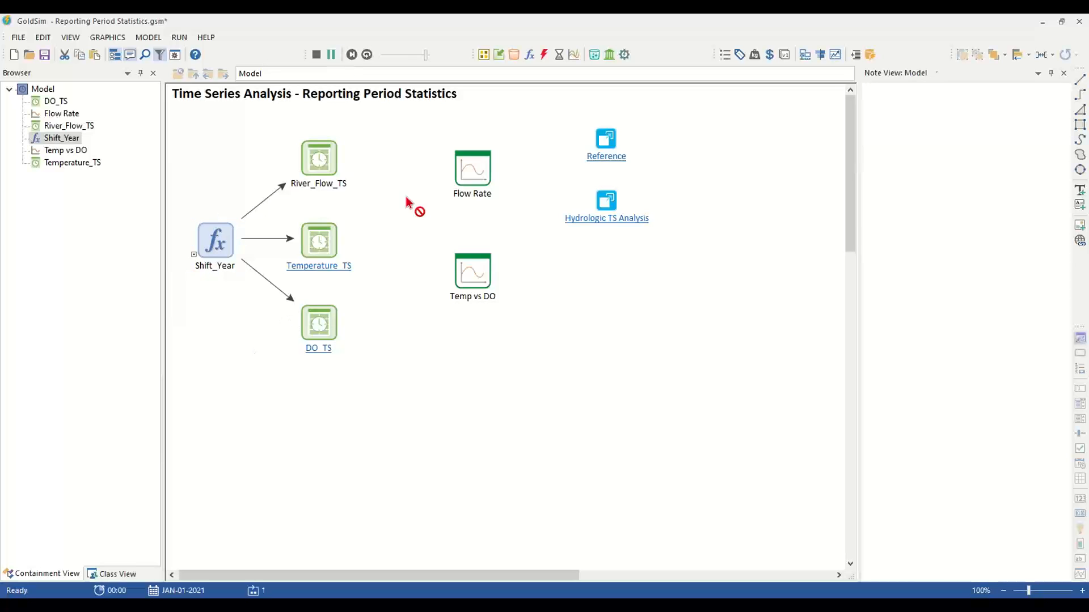
click(558, 332)
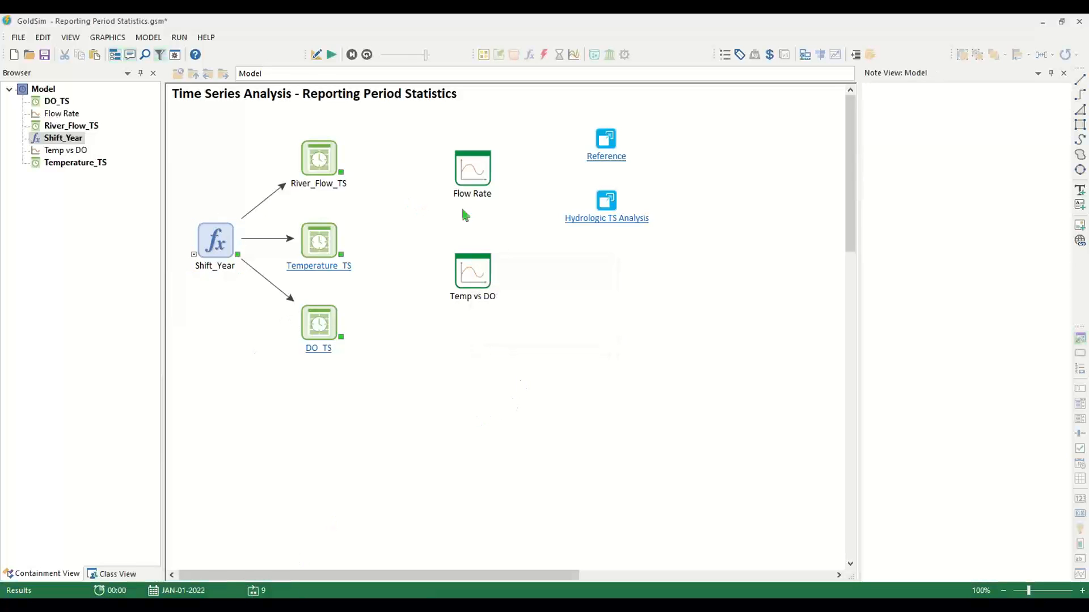
double_click(473, 169)
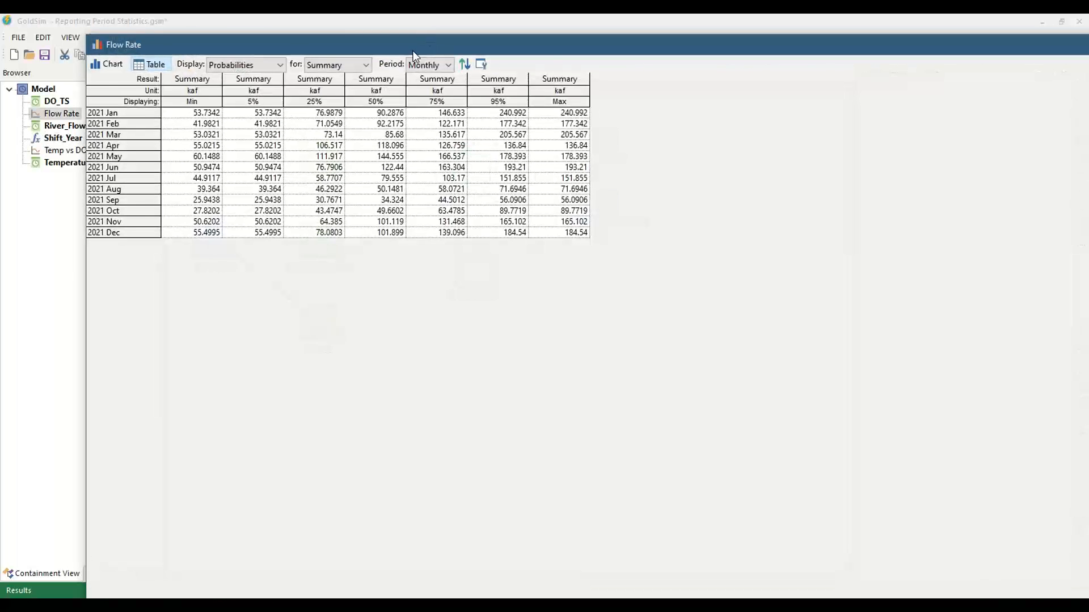
click(90, 64)
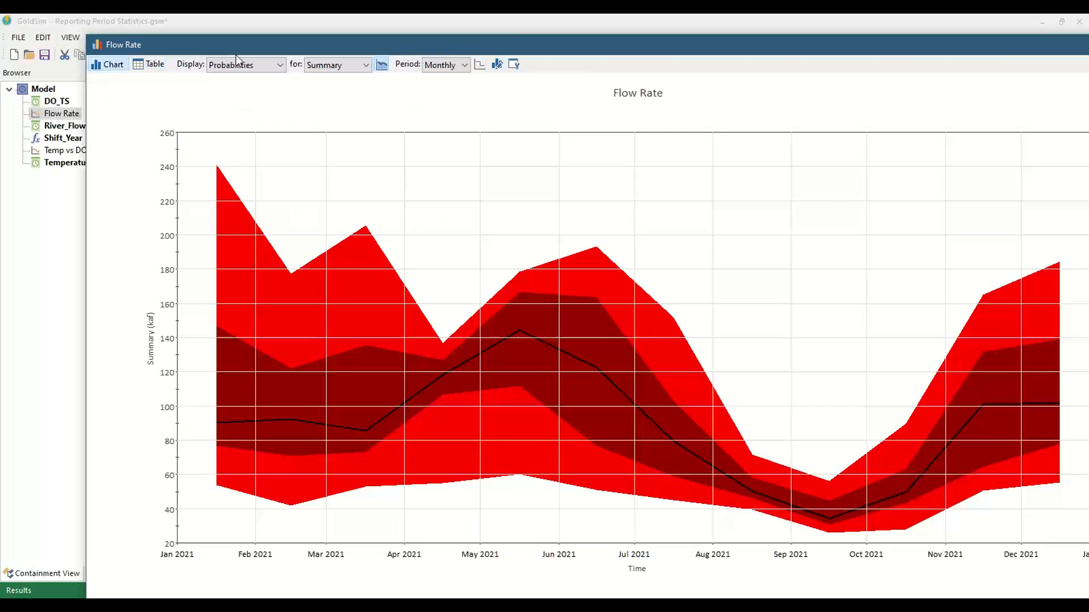
- Shrink the Flow Rate chart window and reposition it so the whole chart and legend are visible
click(88, 36)
click(207, 44)
drag(86, 30, 536, 243)
drag(647, 252, 364, 56)
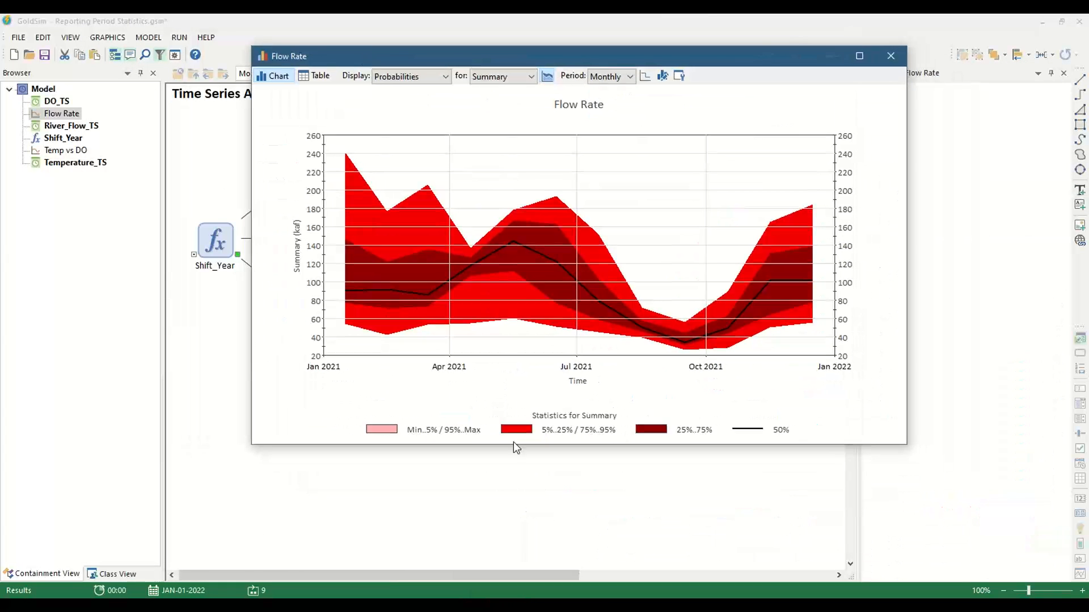
- Compare the monthly Flow Rate probabilities with and without the stepped display, leaving the stepped display on
click(645, 76)
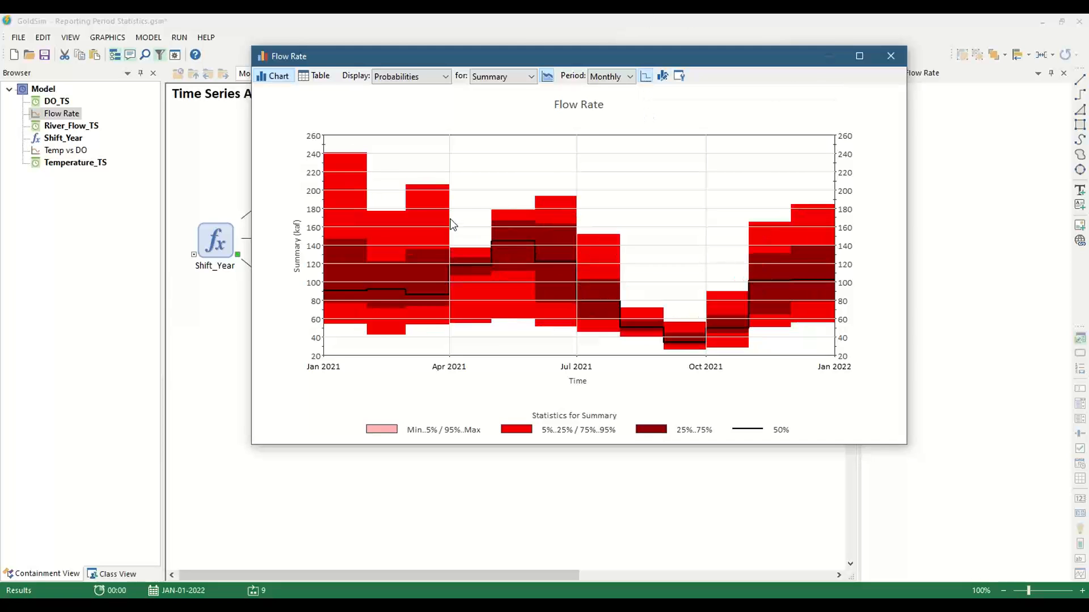
click(644, 78)
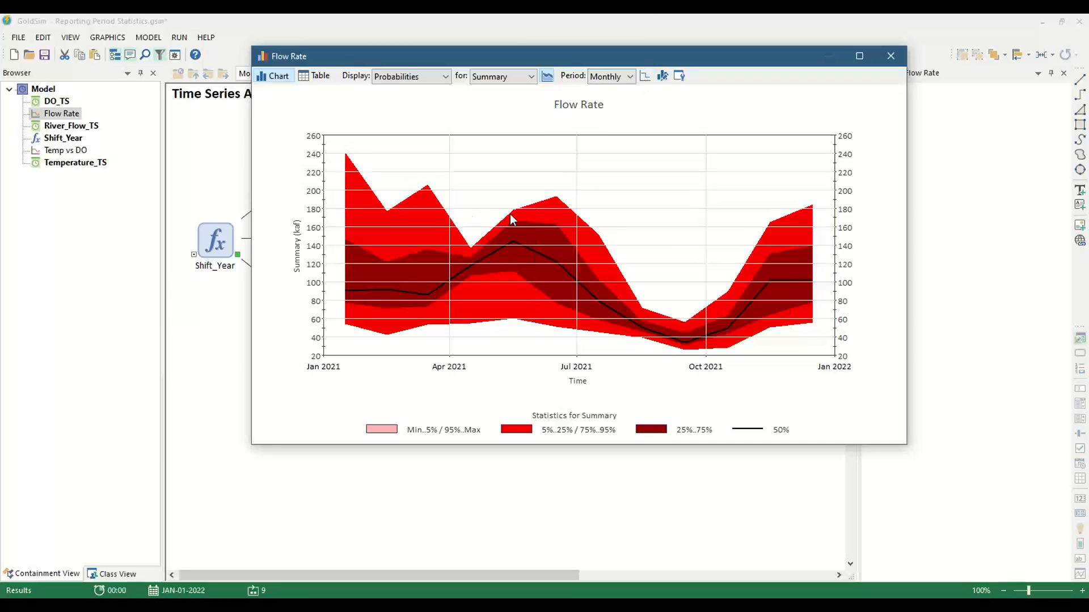
click(645, 76)
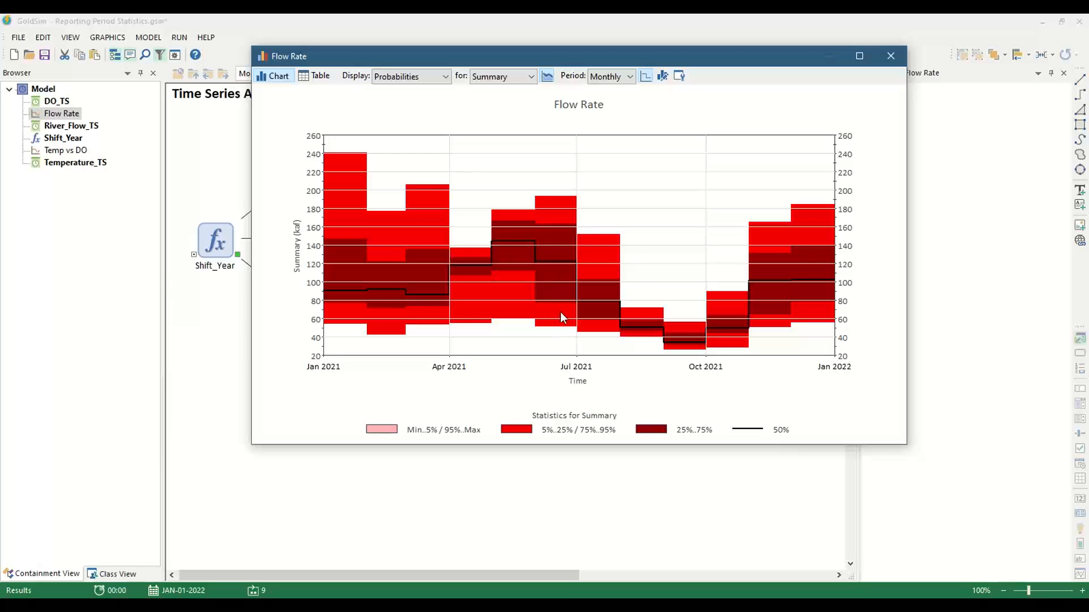
mouse_move(563, 272)
- Check the available reporting periods, keeping Monthly, and switch the Flow Rate probabilities chart to the River_Flow_TS result
click(607, 75)
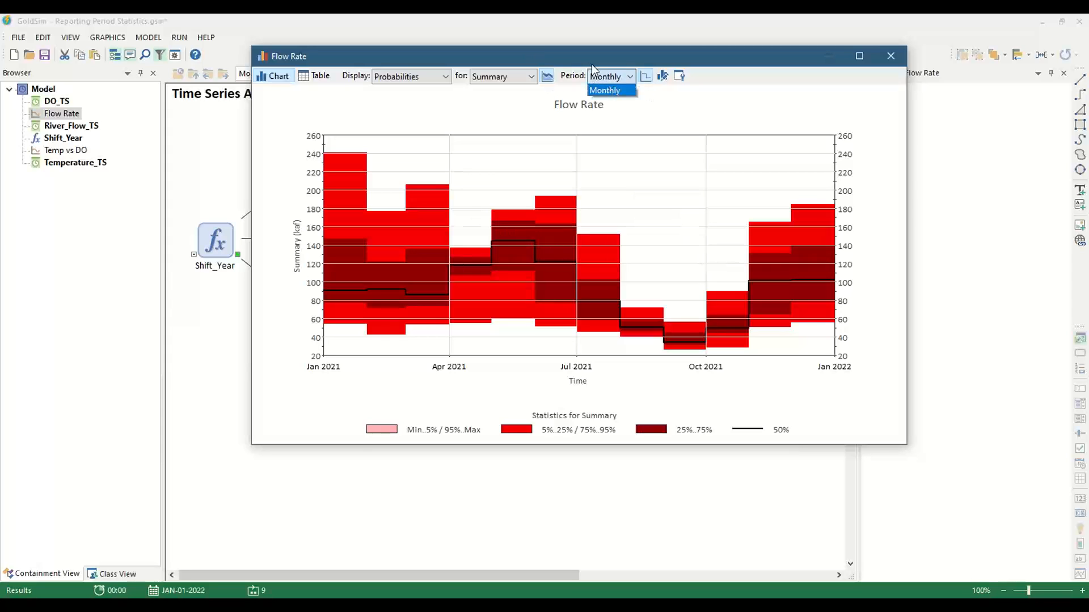
click(609, 90)
click(608, 77)
click(630, 78)
click(527, 77)
click(528, 78)
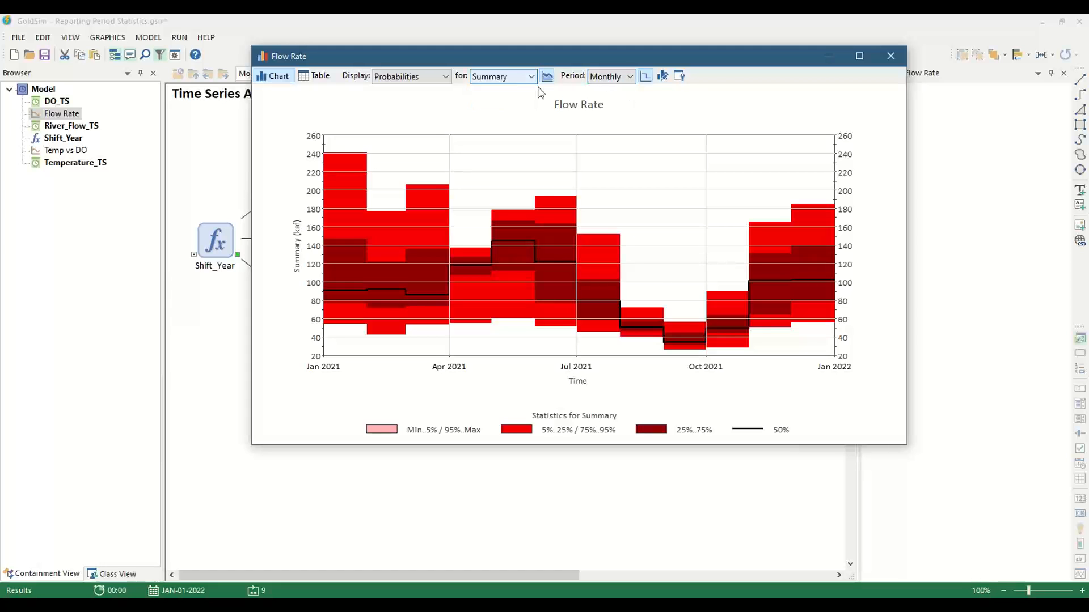
click(506, 78)
click(506, 88)
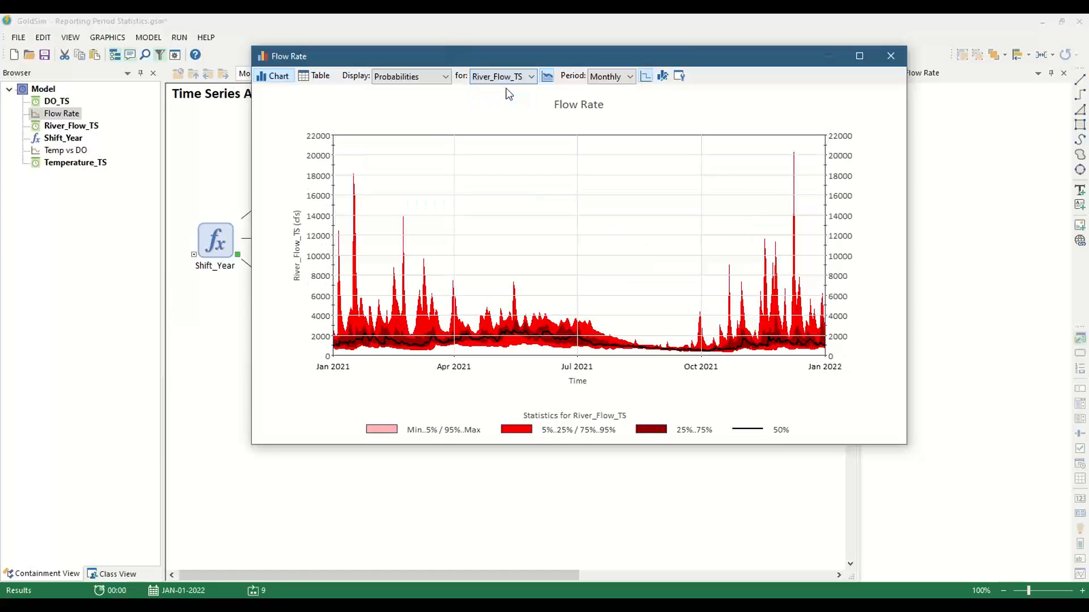
- Review the Period Results settings of both results in the Flow Rate properties and close them
click(615, 85)
click(612, 90)
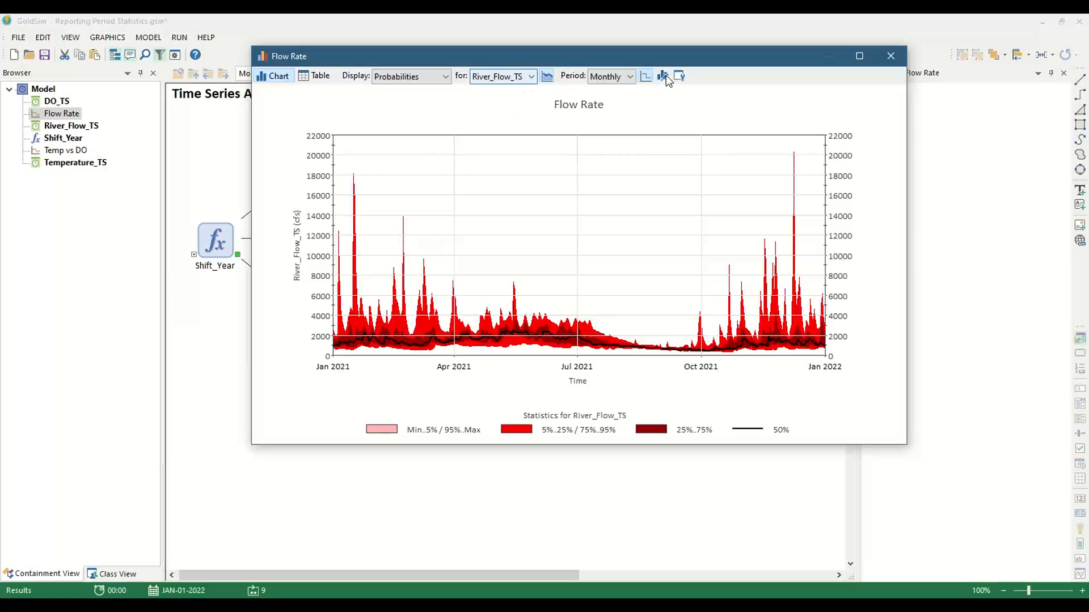
click(680, 75)
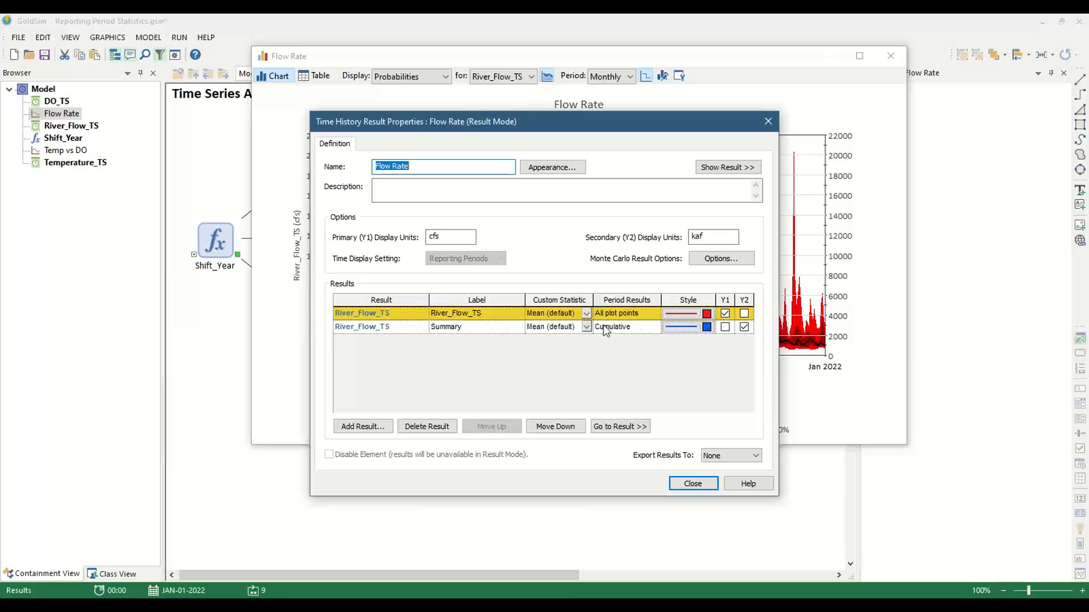
click(768, 121)
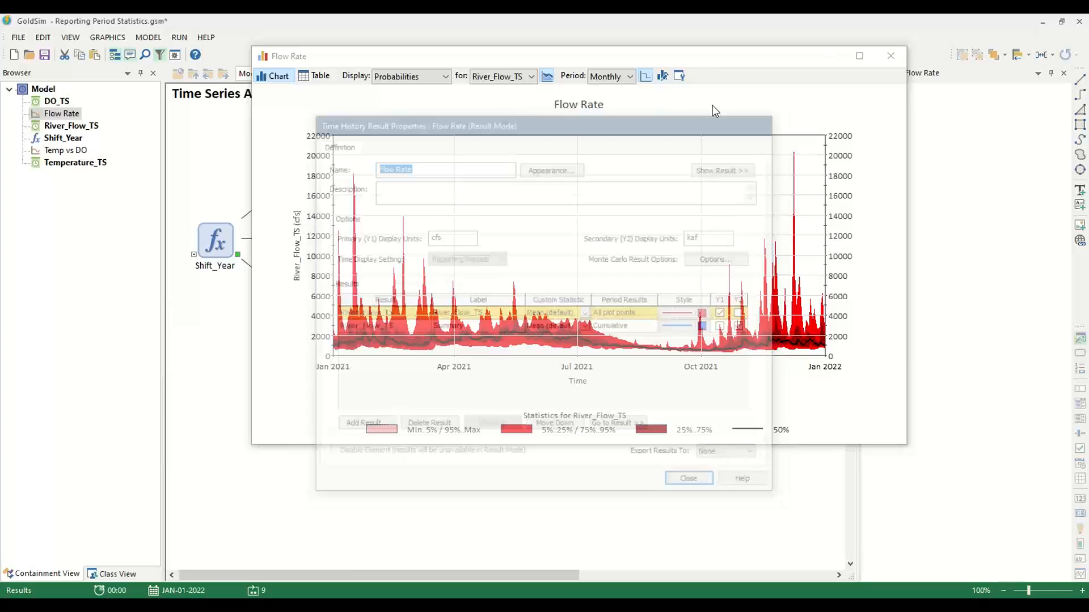
- Keep the Monthly period, switch the Flow Rate probabilities to the Summary result, and show them as a table
click(607, 77)
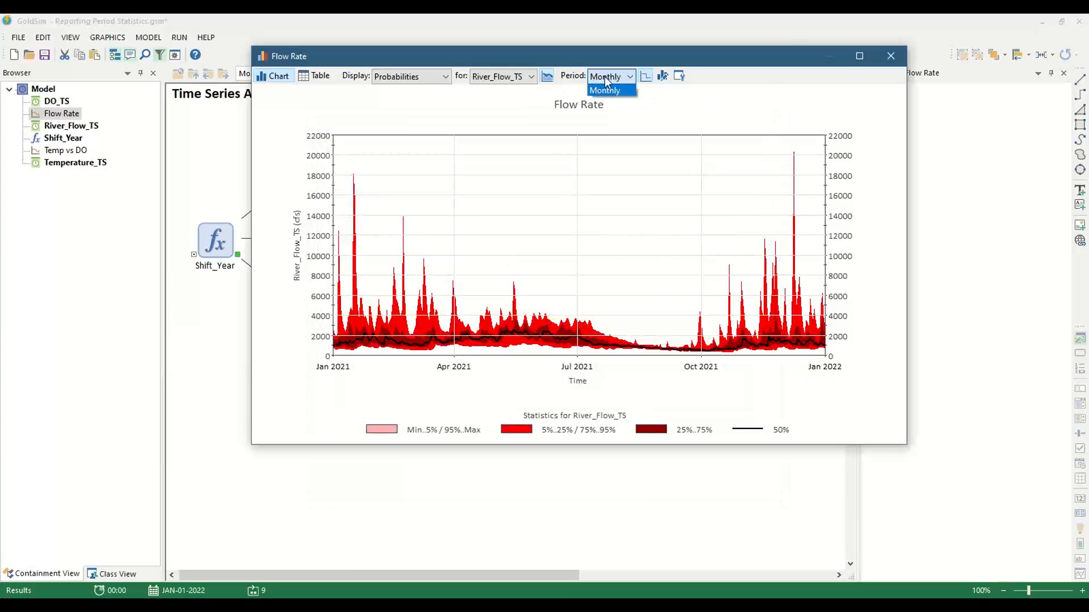
click(606, 89)
click(523, 79)
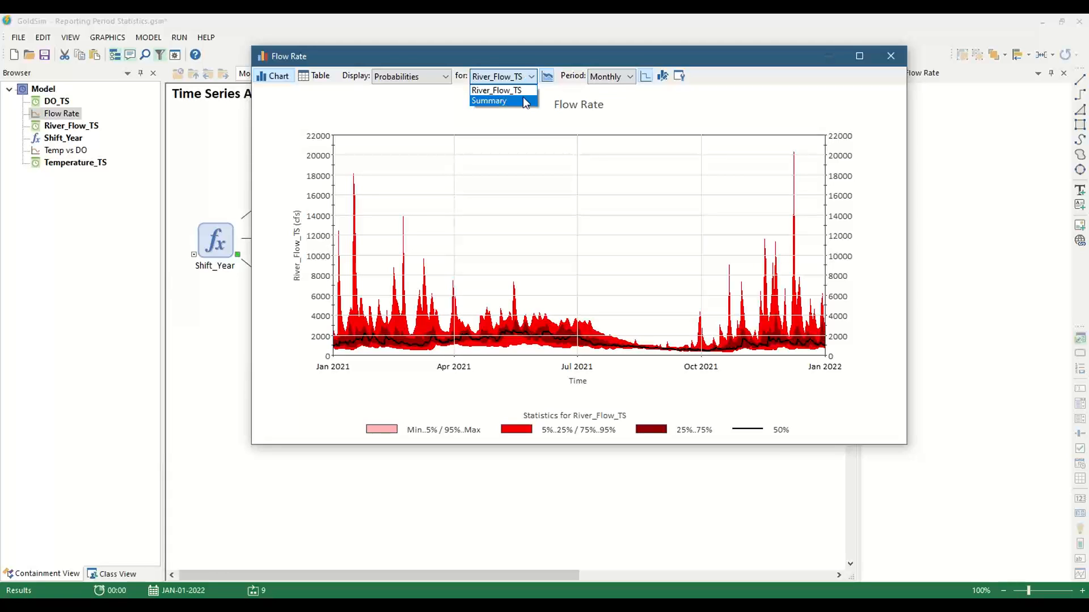
click(499, 102)
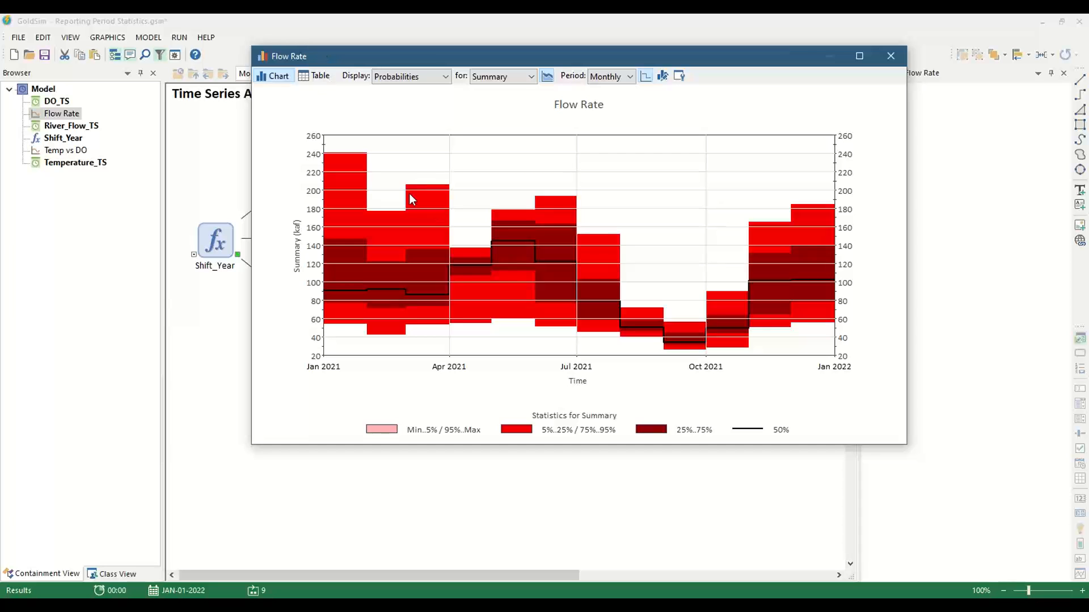
click(318, 80)
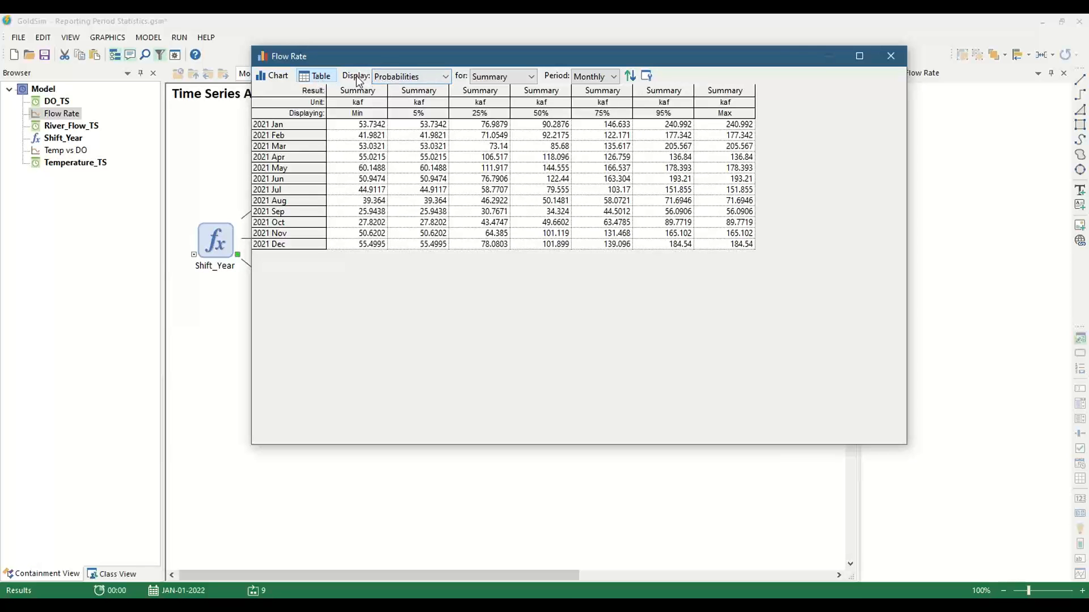
- Examine the monthly Summary probability columns from Min to Max and the June 2021 row, then close the Flow Rate result
click(352, 112)
click(720, 107)
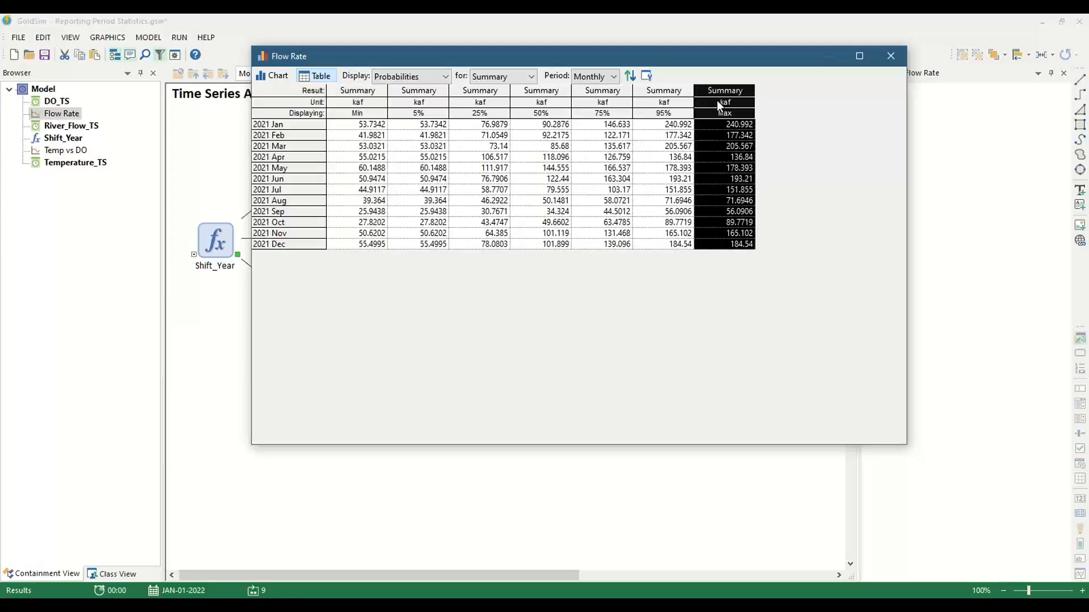
click(528, 111)
click(606, 111)
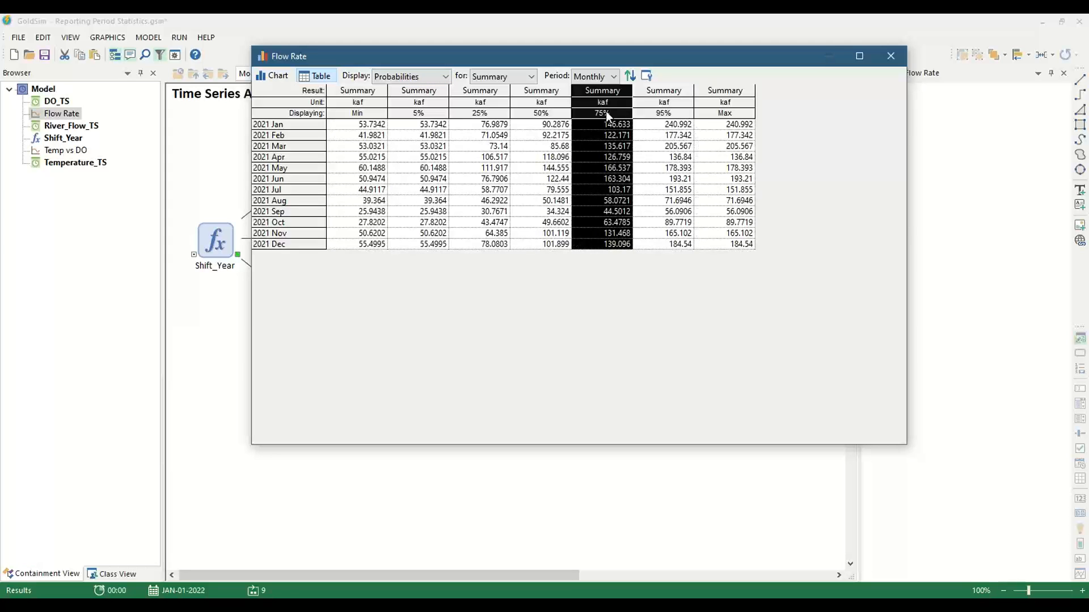
click(663, 111)
click(395, 92)
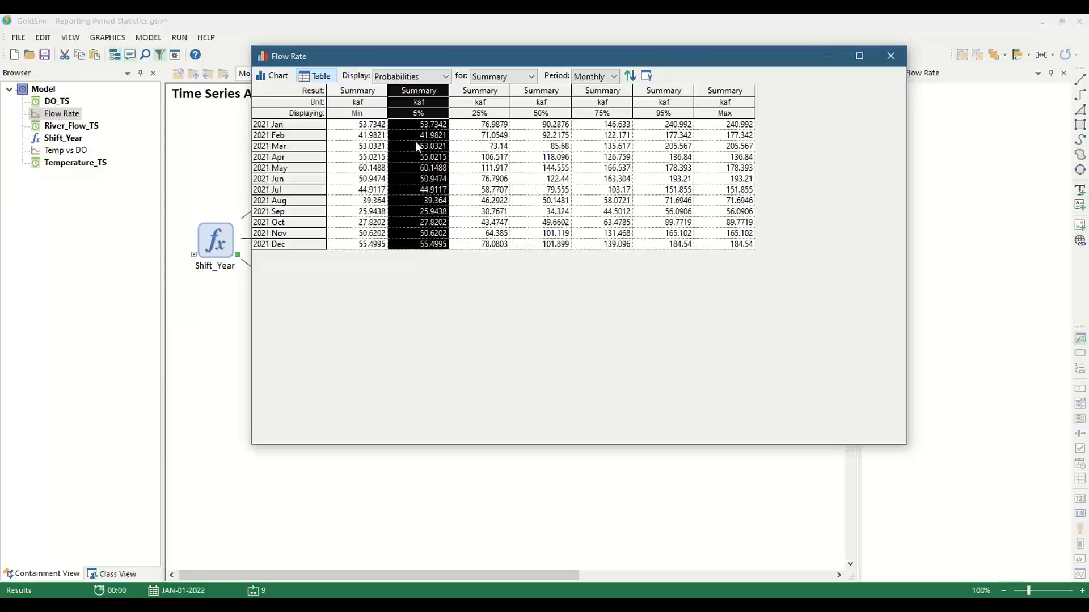
click(301, 180)
drag(351, 181, 700, 181)
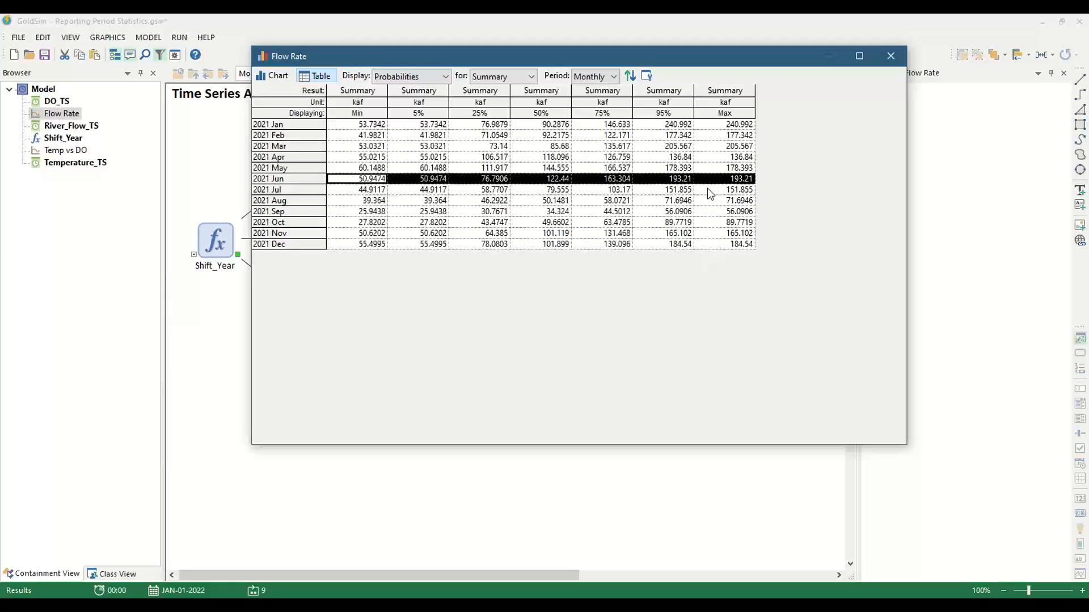
click(889, 56)
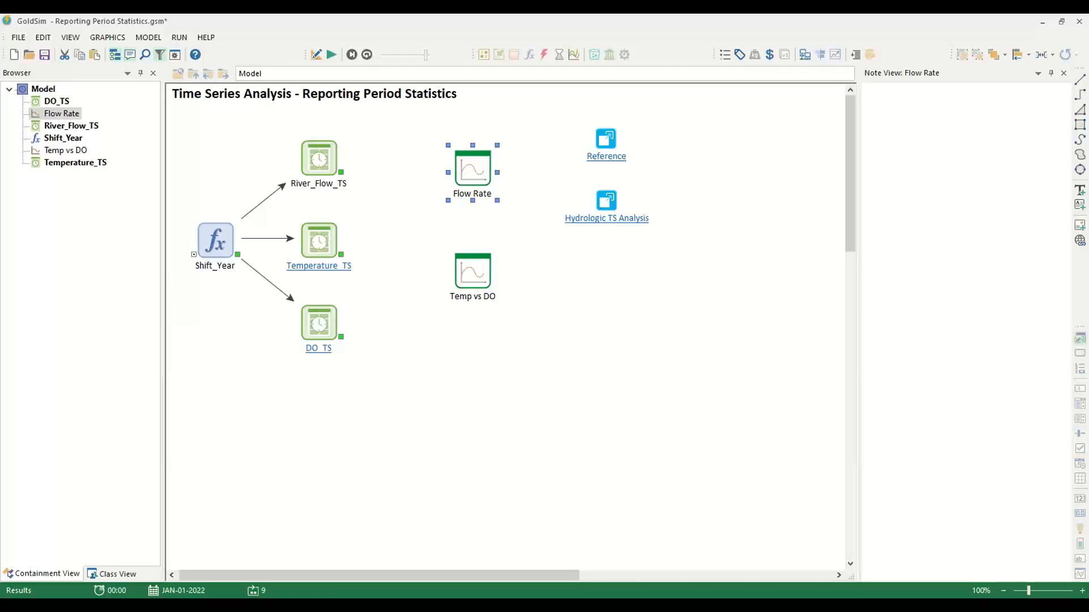
- Return the Reporting Period Statistics model to edit mode and save it
click(571, 421)
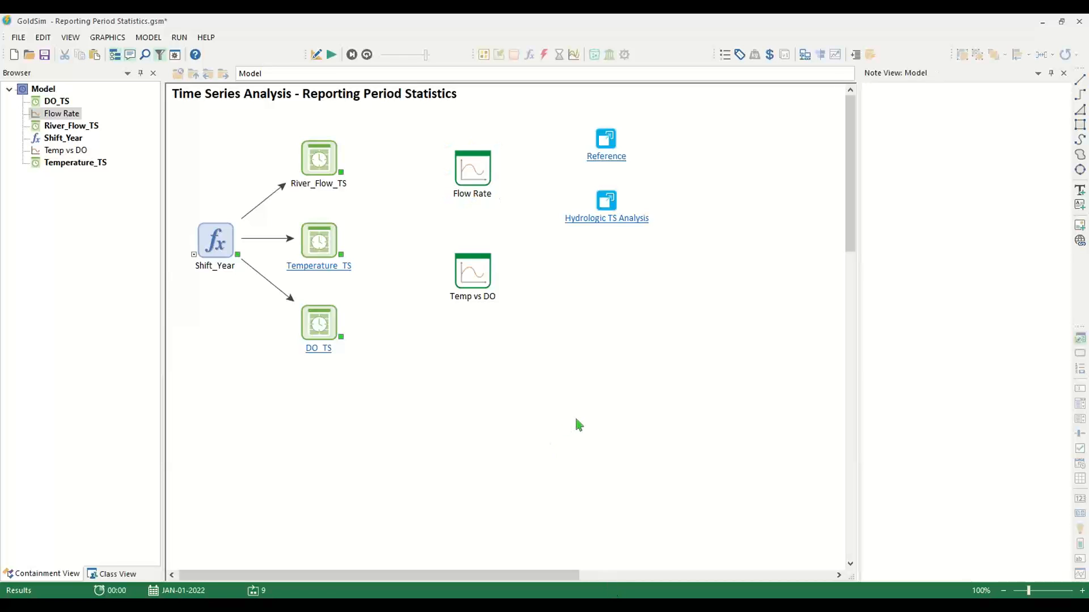
key(F4)
key(Return)
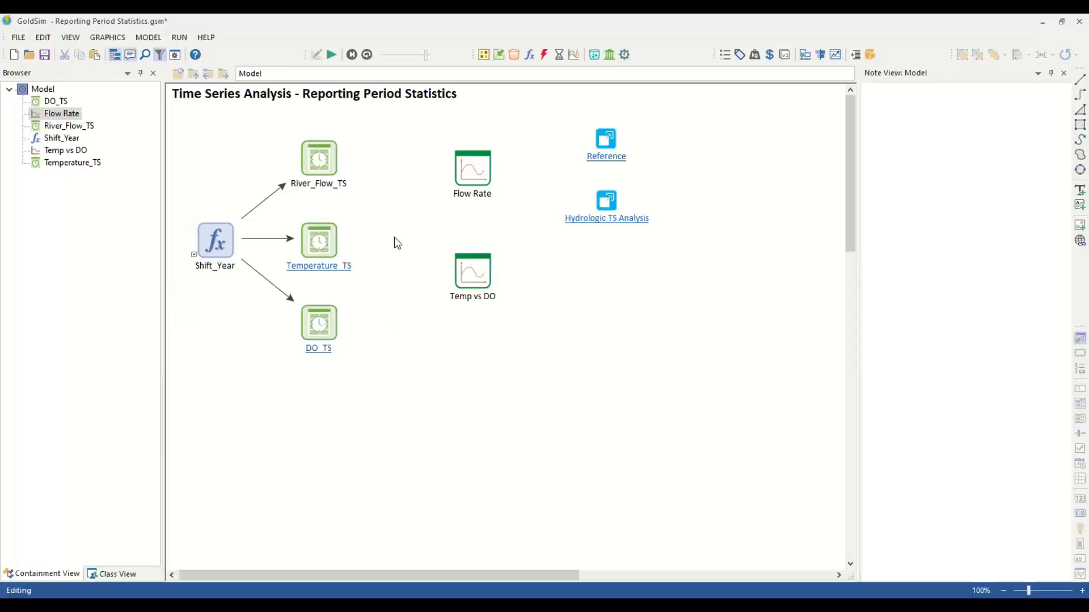
click(44, 54)
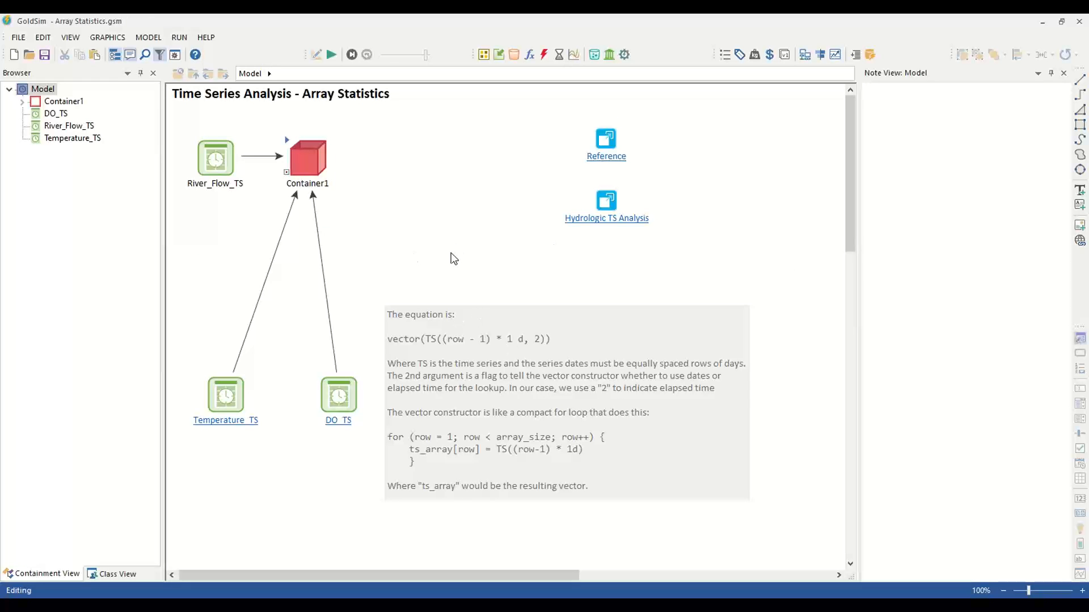
- Review the River_Flow_TS time series properties in the Array Statistics model and close them without changes
double_click(210, 159)
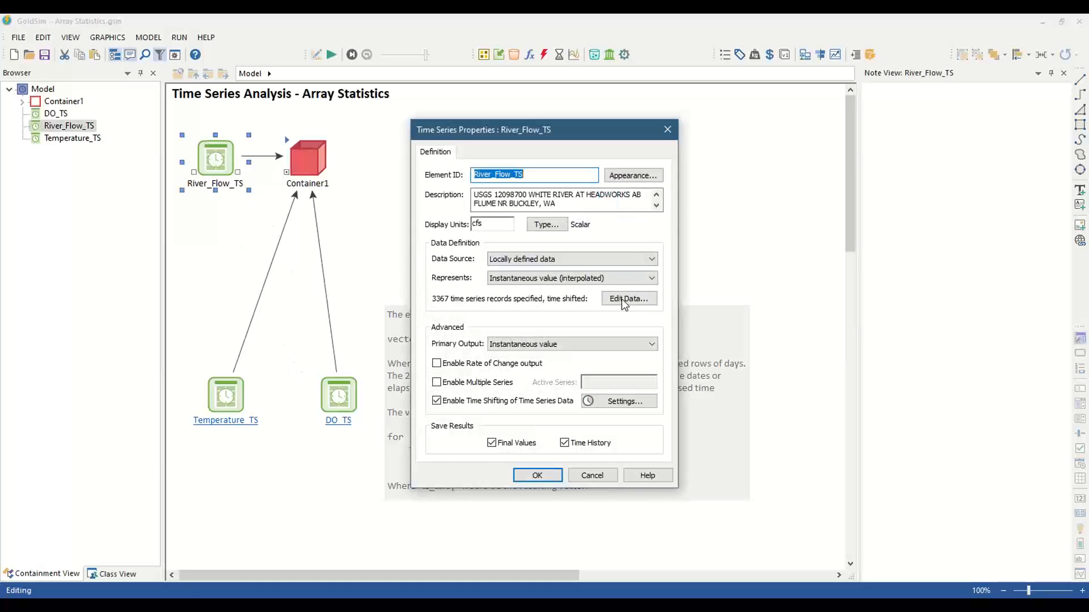
click(582, 476)
mouse_move(212, 156)
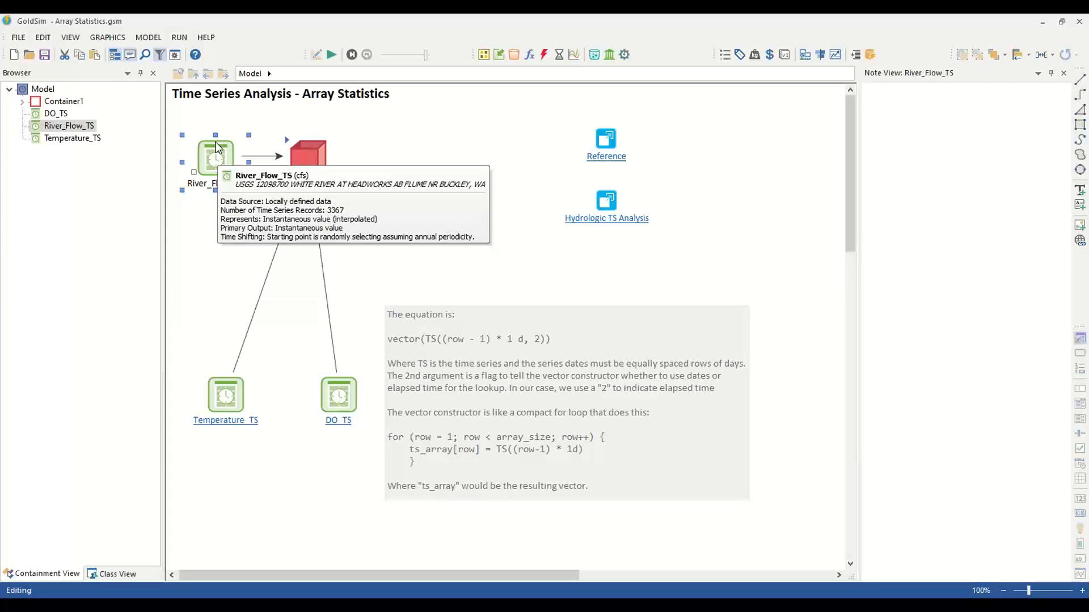
- Open the model's array labels and check which types of new set can be created, without adding one
click(148, 37)
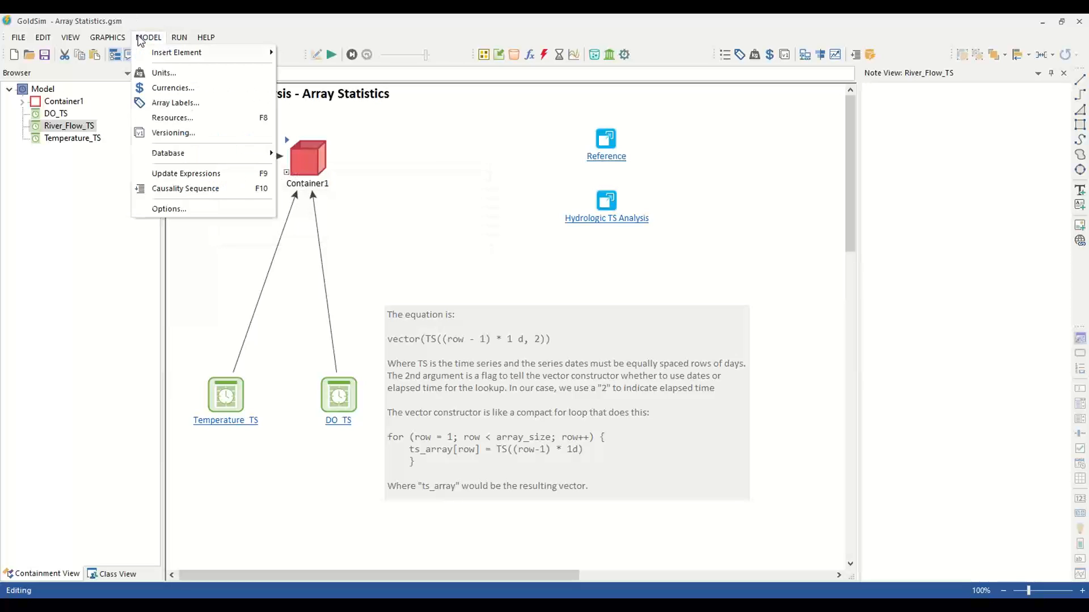
click(173, 103)
drag(446, 134, 427, 118)
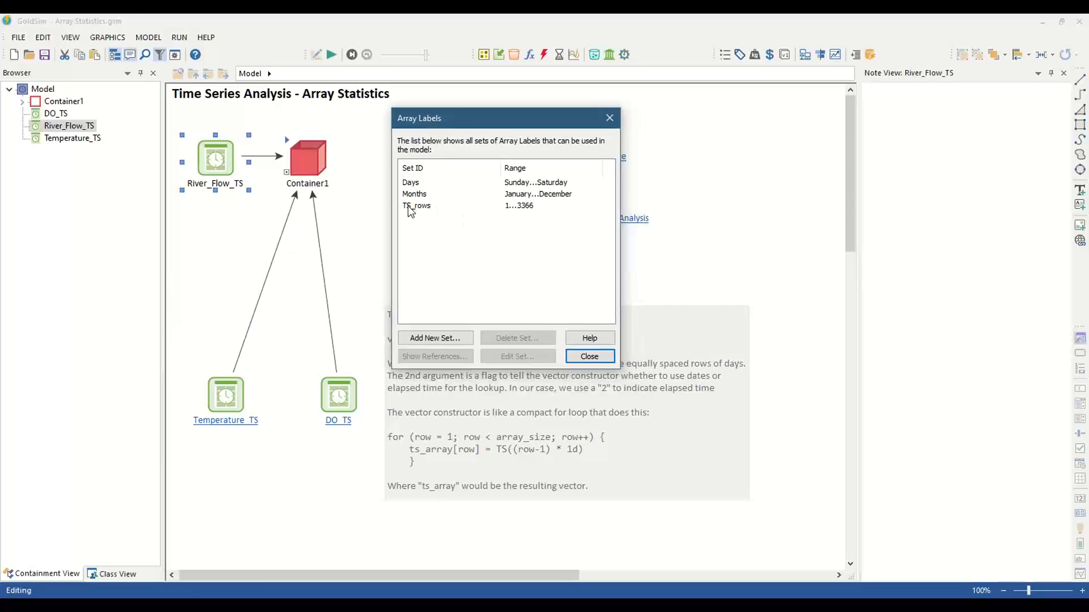
click(437, 338)
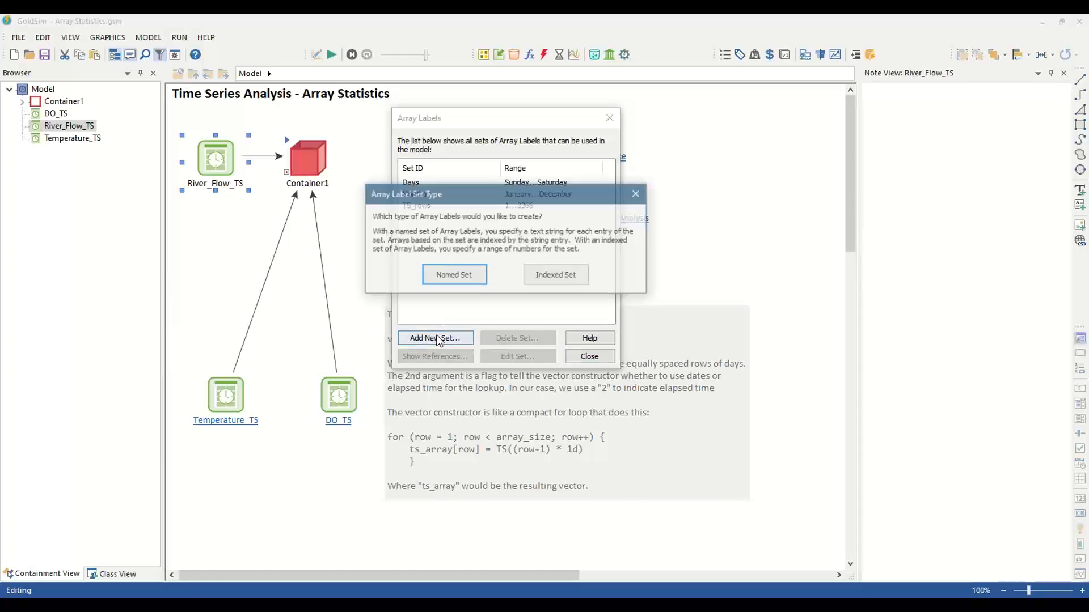
click(637, 196)
- Review the index range and members of the TS_rows array label set, then close the array labels
double_click(422, 205)
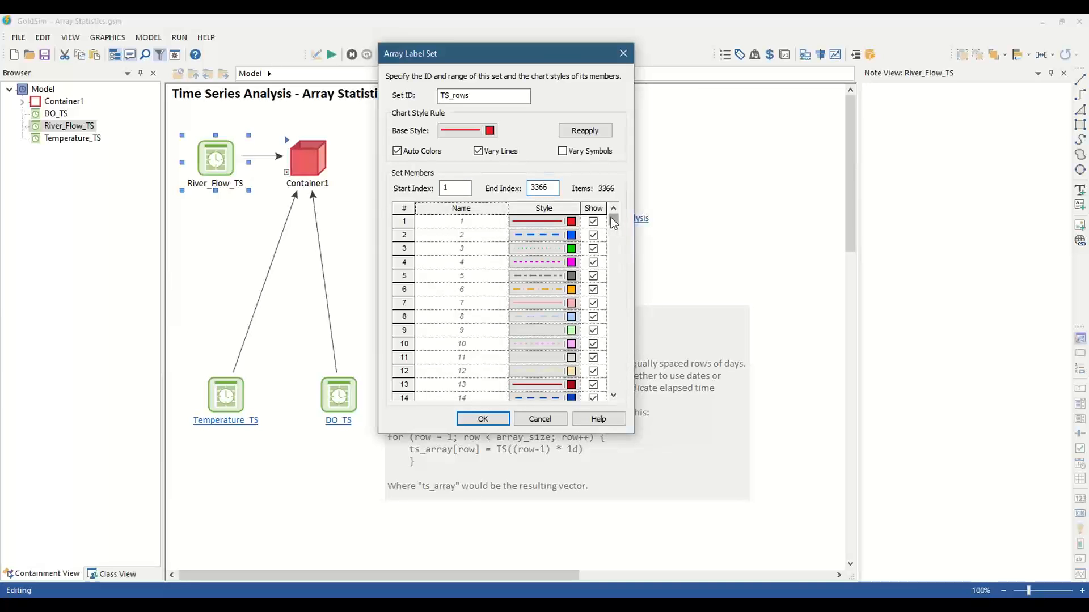
drag(613, 221, 485, 365)
click(483, 419)
click(587, 355)
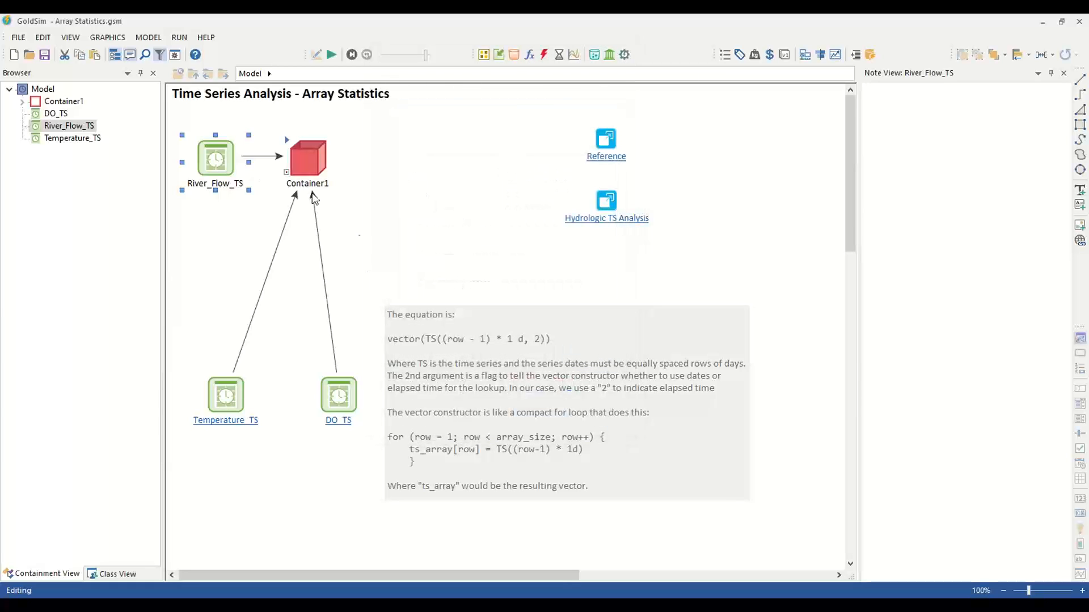
- Move the vector equation note slightly up without its grey shading and highlight the word "vector" in the equation
mouse_move(234, 172)
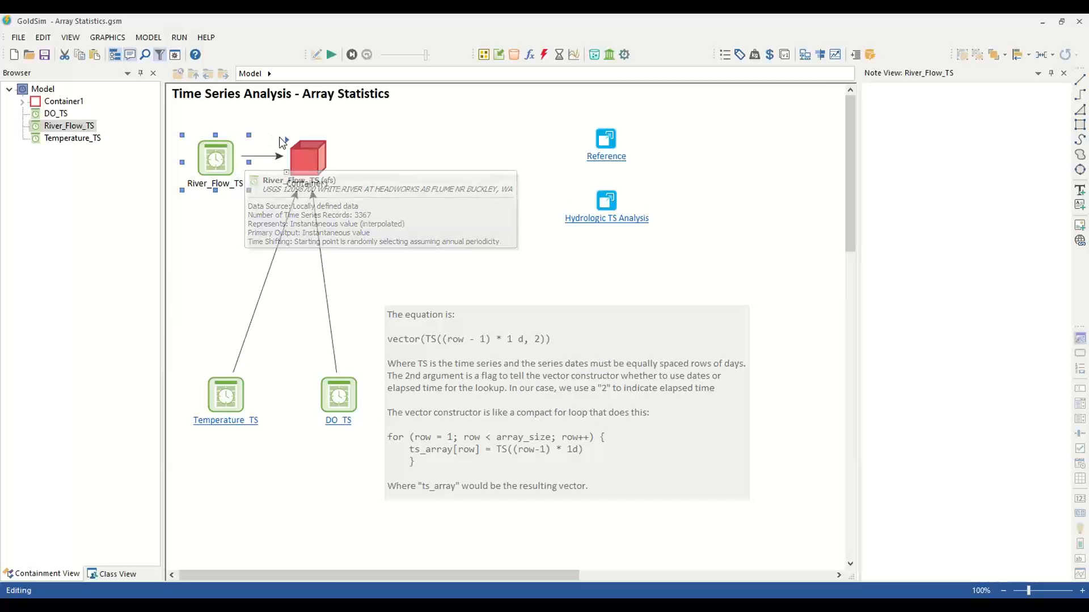
click(525, 342)
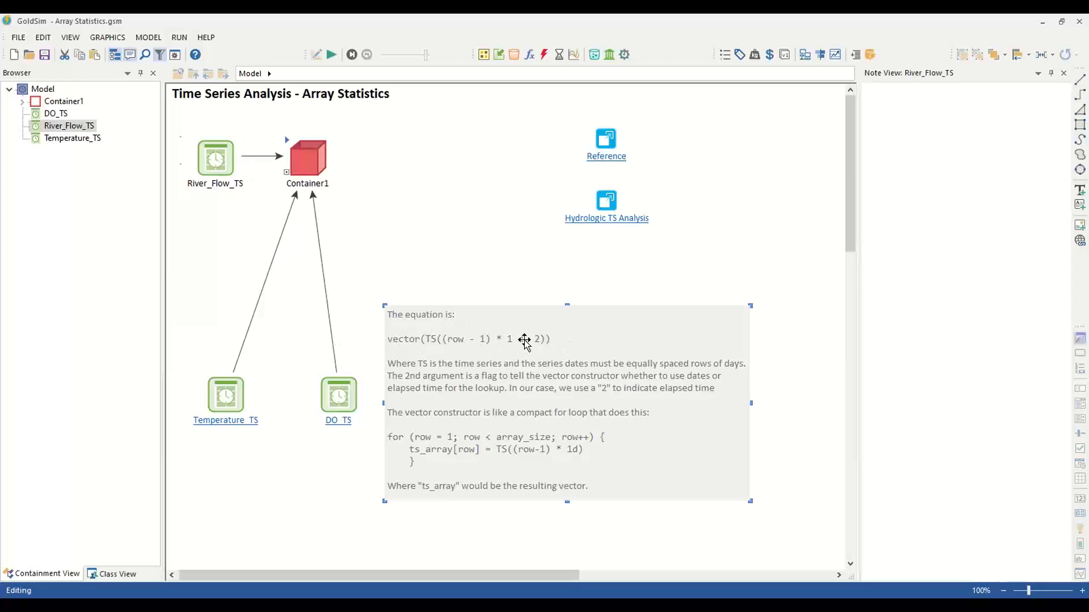
drag(524, 340, 528, 297)
right_click(506, 288)
click(530, 316)
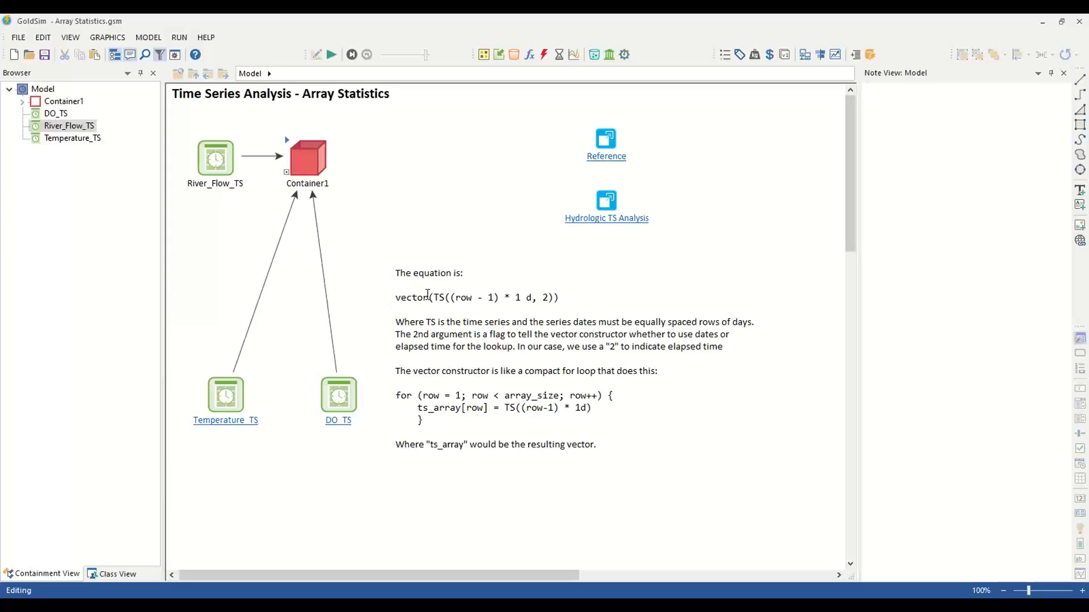
mouse_move(429, 298)
mouse_down()
mouse_move(396, 297)
mouse_move(431, 298)
mouse_up()
click(402, 298)
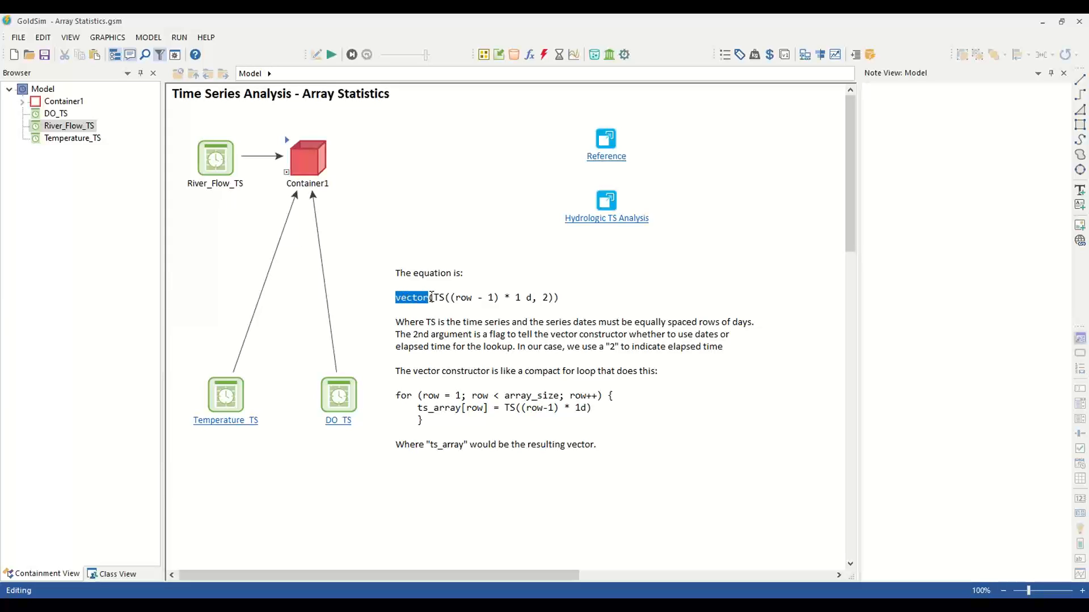
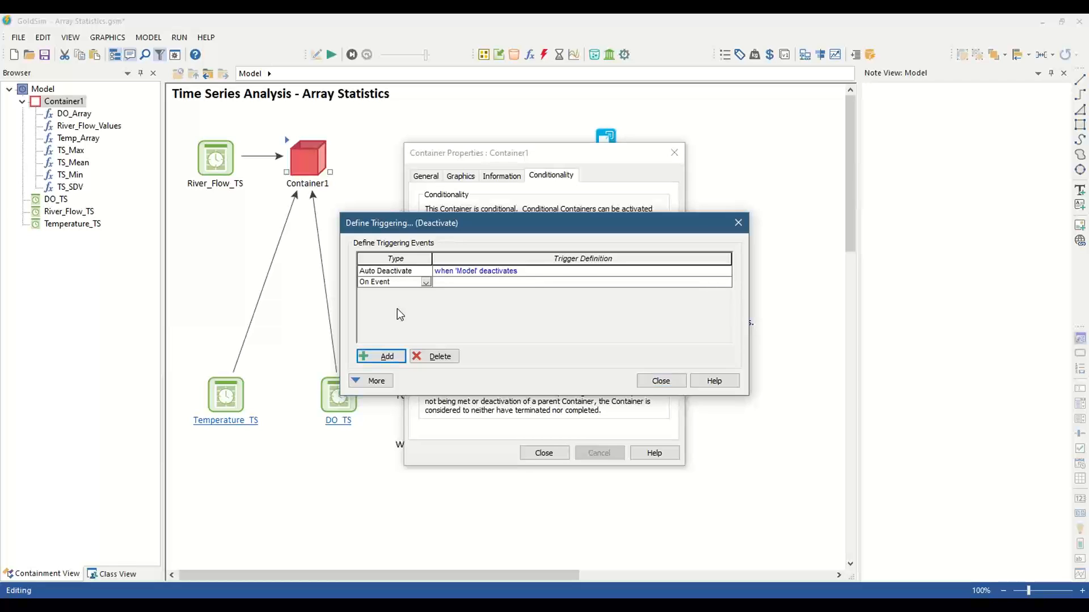
- Set Container1's added deactivation trigger to On True with the condition eday > 0 and close the container properties
click(397, 282)
click(426, 282)
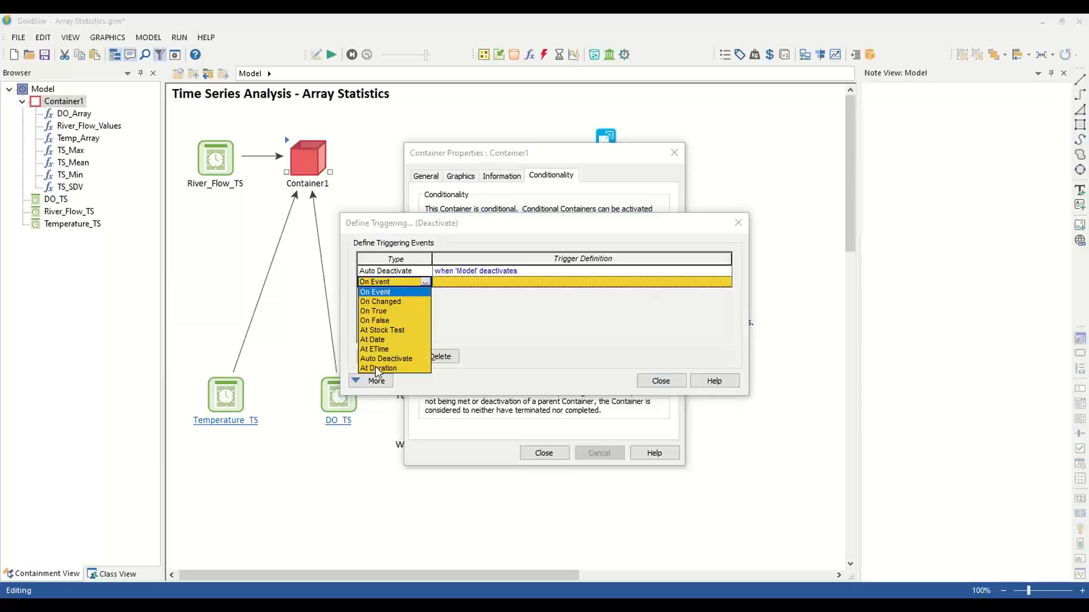
click(376, 350)
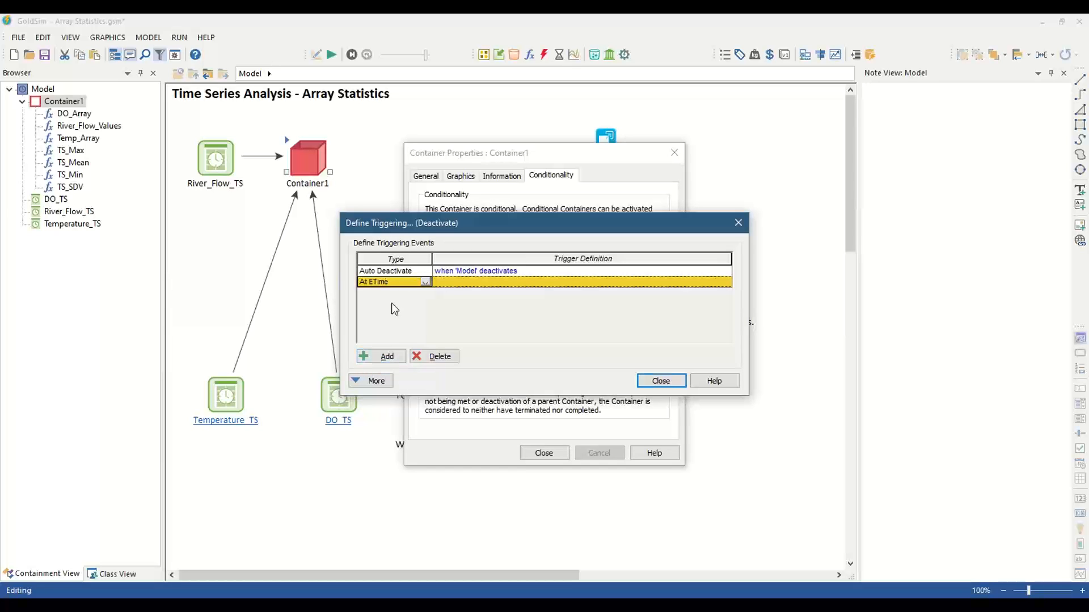
click(425, 282)
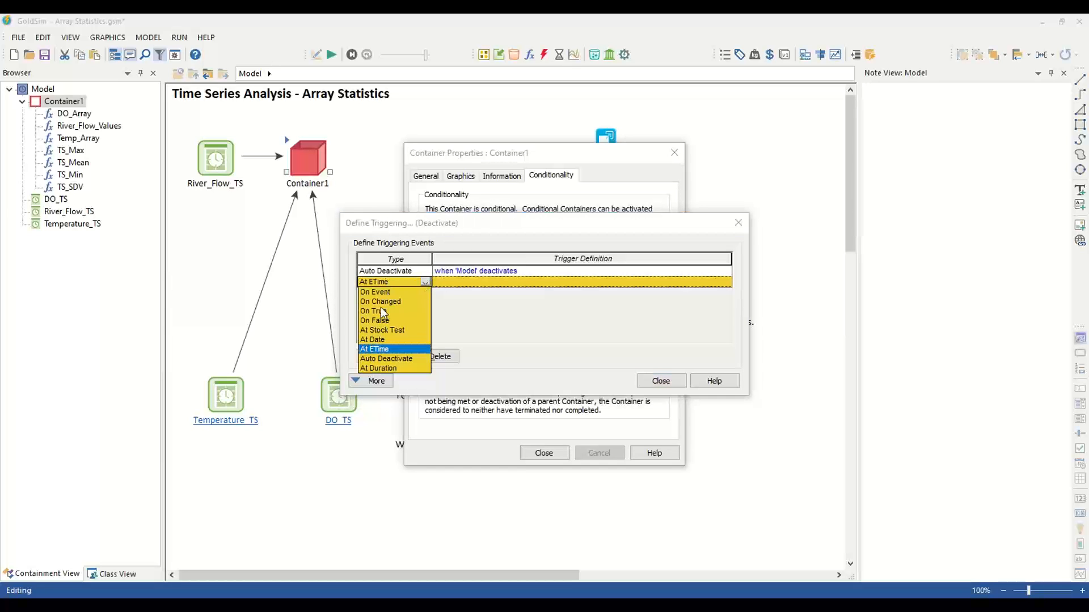
click(381, 316)
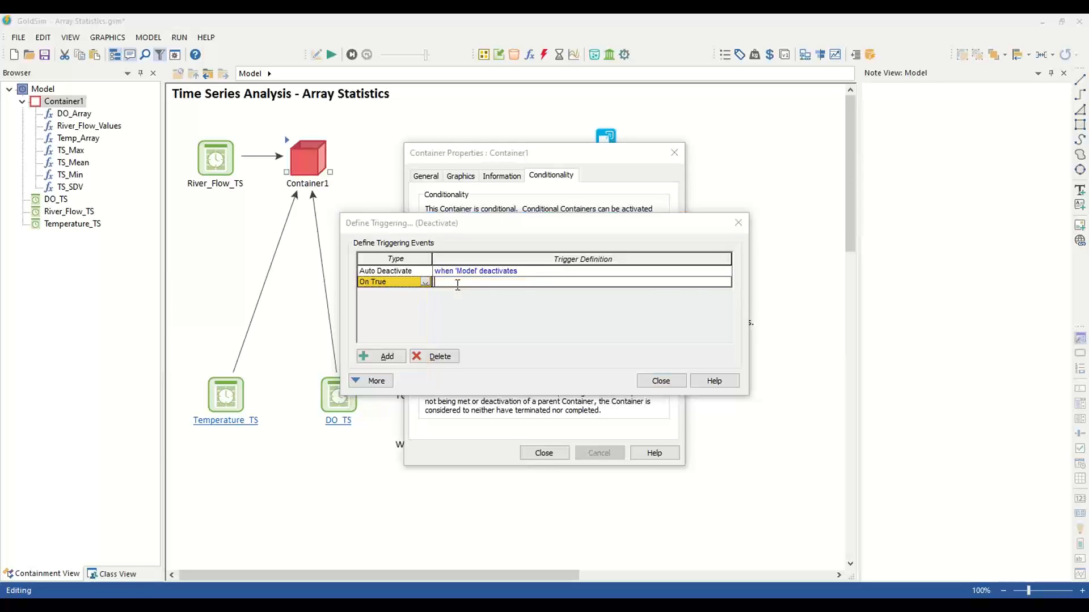
text(eday)
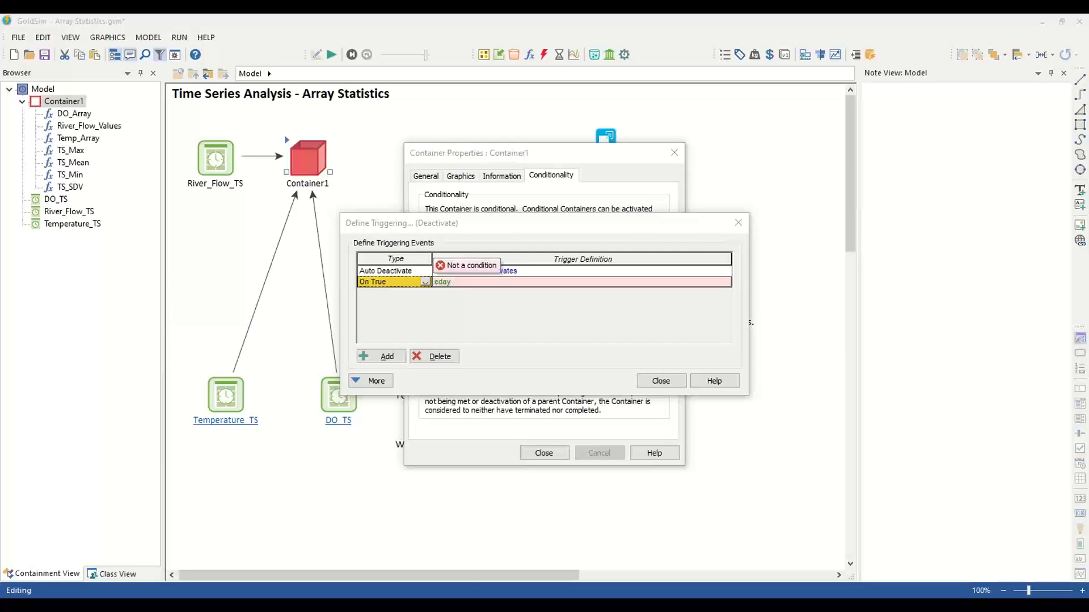
text( > 0)
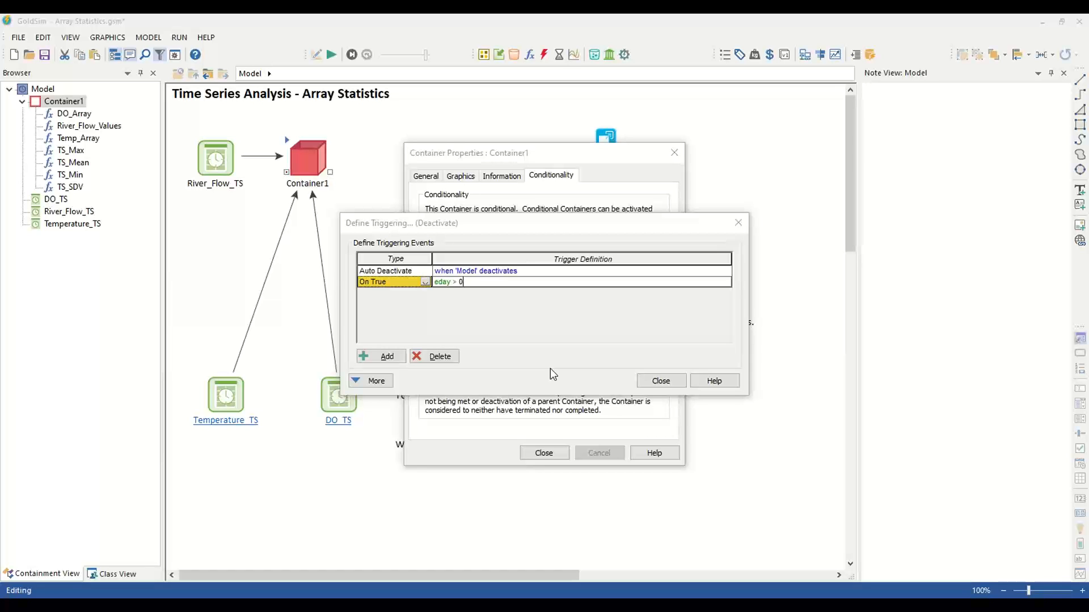
click(661, 381)
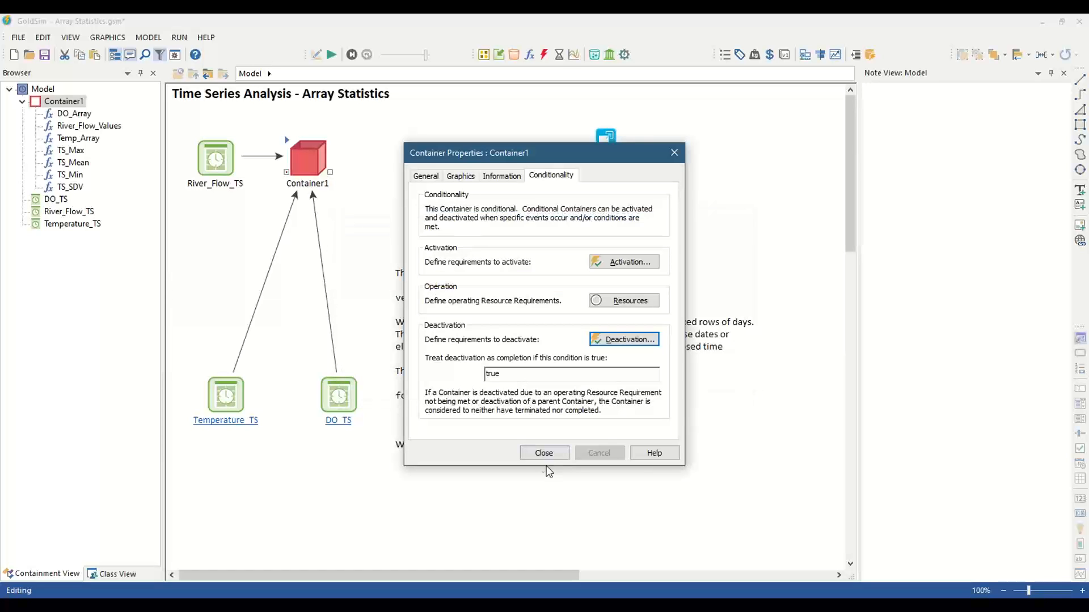
click(553, 452)
- Run the Array Statistics simulation to completion and return the model to edit mode
click(332, 55)
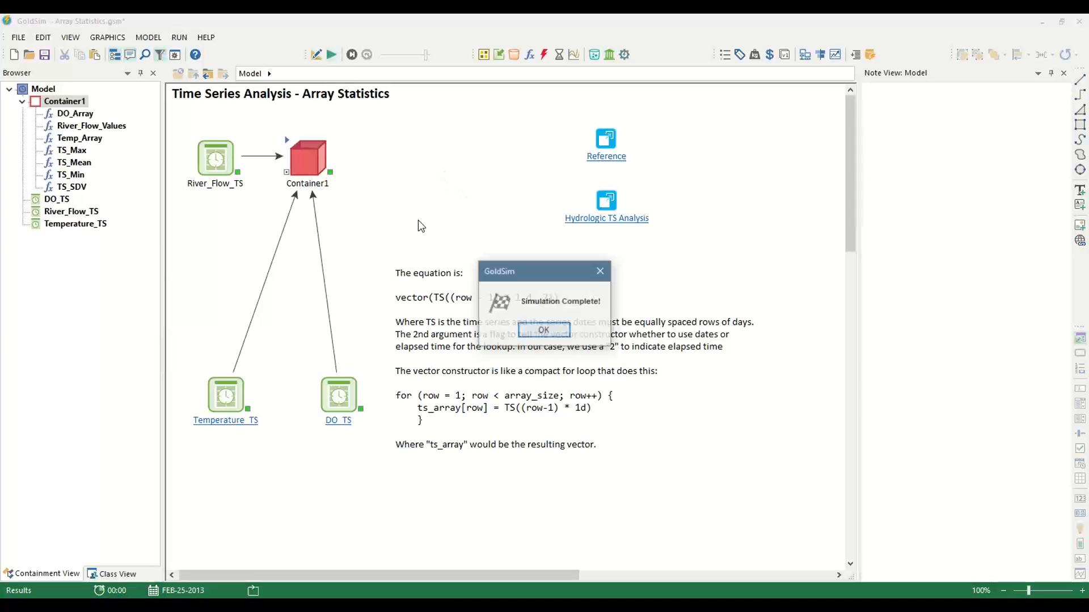
click(535, 328)
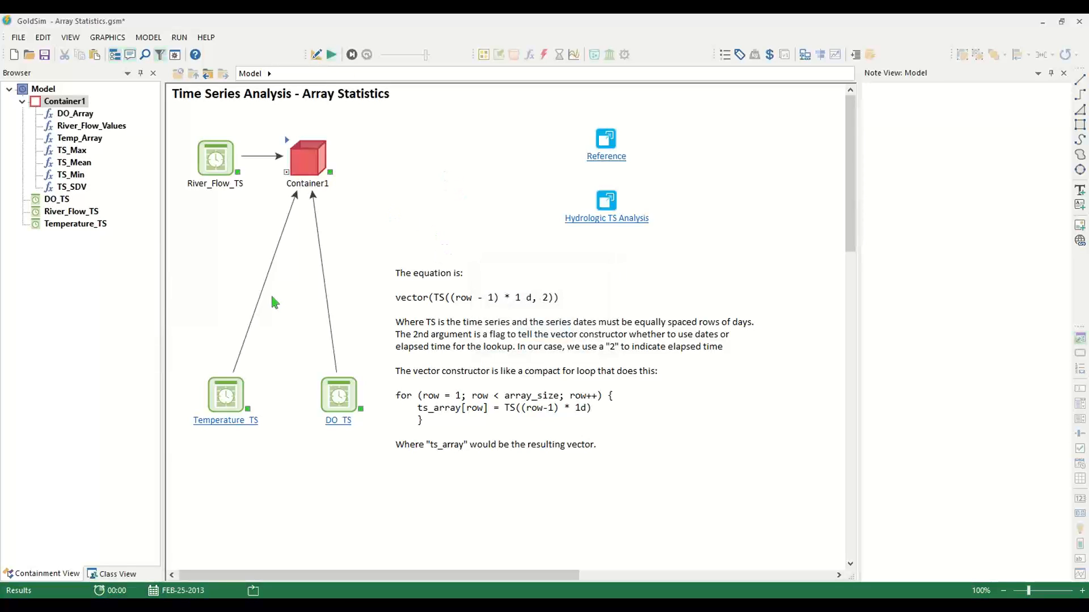
key(F4)
key(Return)
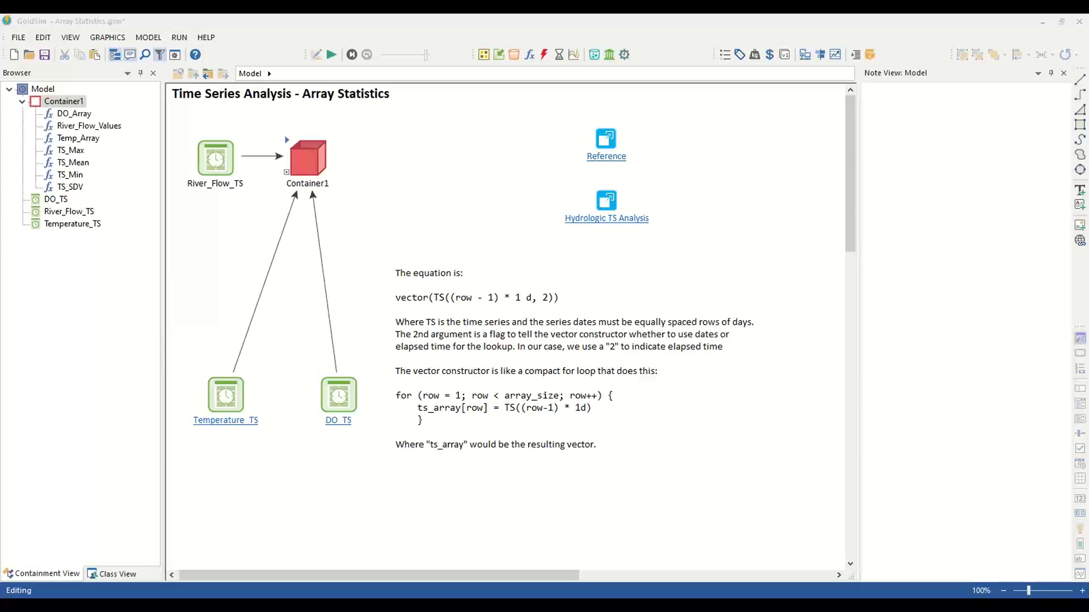
drag(433, 188, 523, 218)
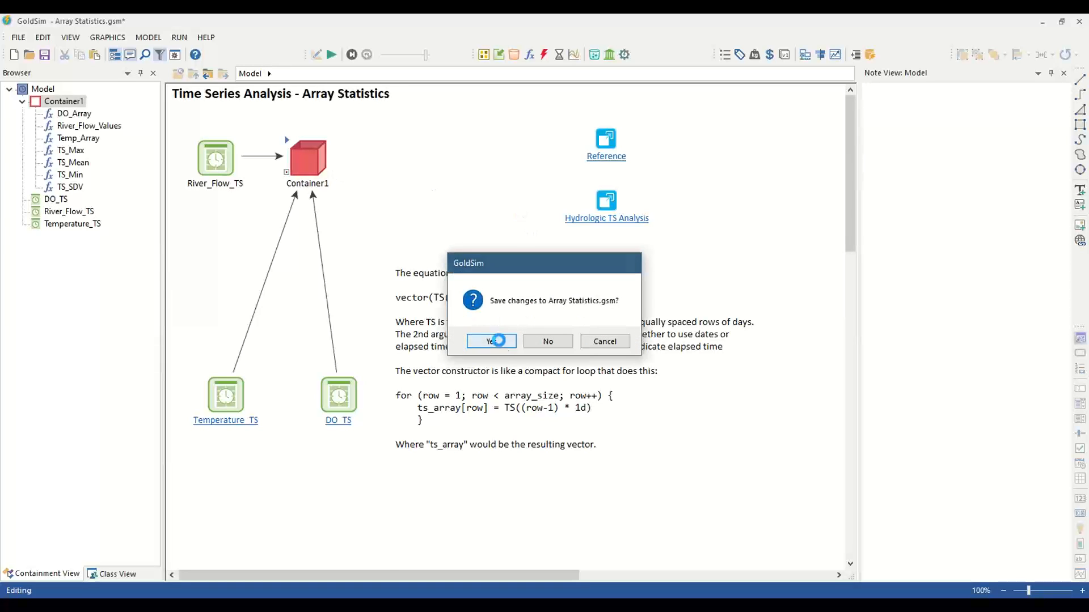
- Save the changes to Array Statistics.gsm, and look inside SubModel1 and its Array_Calcs container in the Monthly Annual Totals model
click(502, 345)
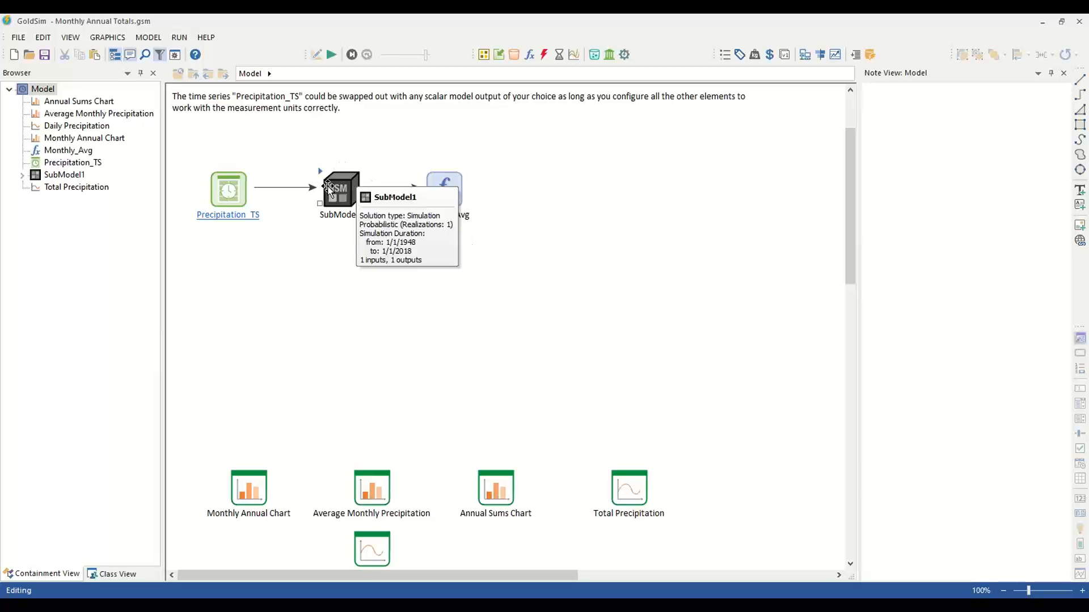
double_click(322, 171)
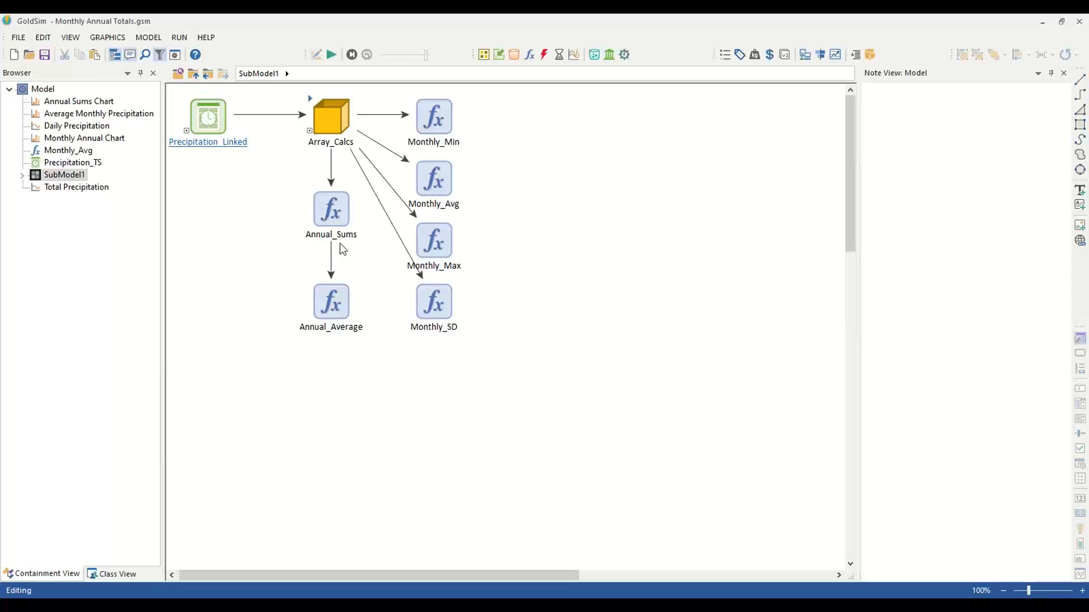
double_click(313, 102)
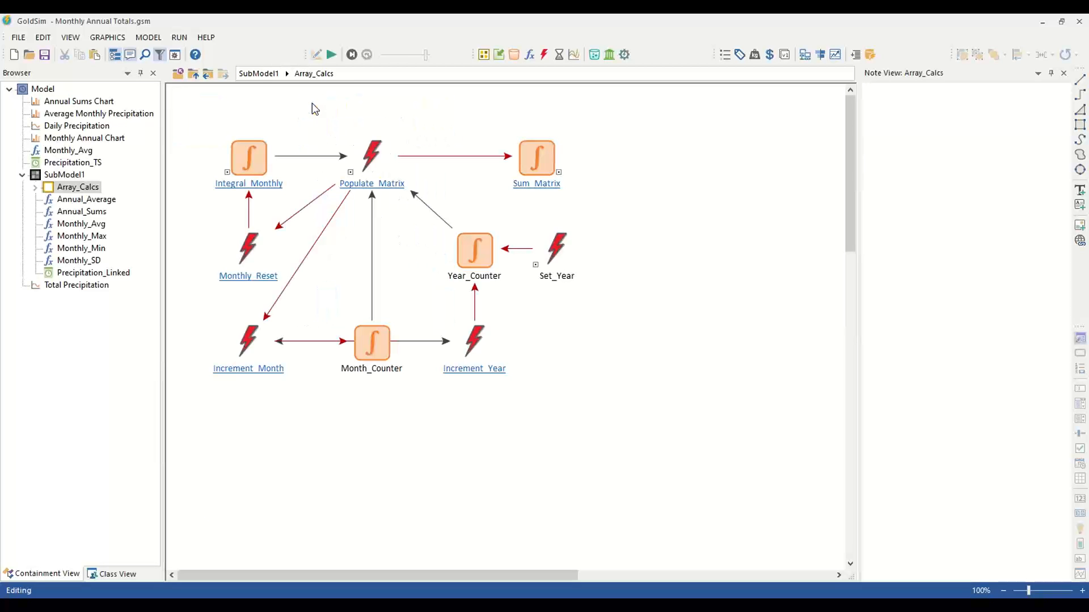
click(193, 75)
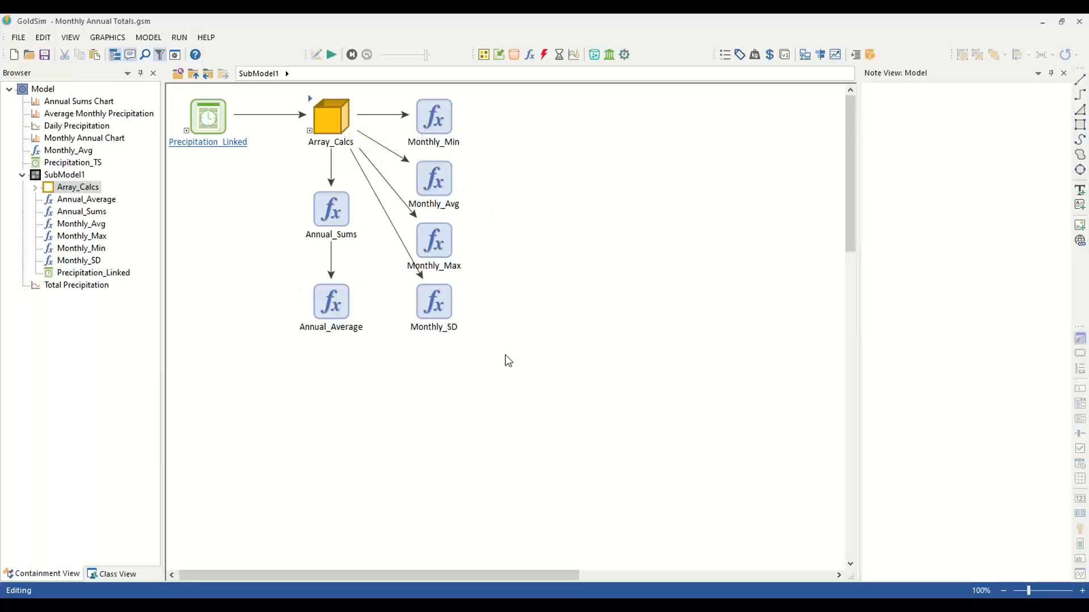
- Review the rate of change of the Integral_Monthly integrator inside Array_Calcs and close its properties
mouse_move(424, 231)
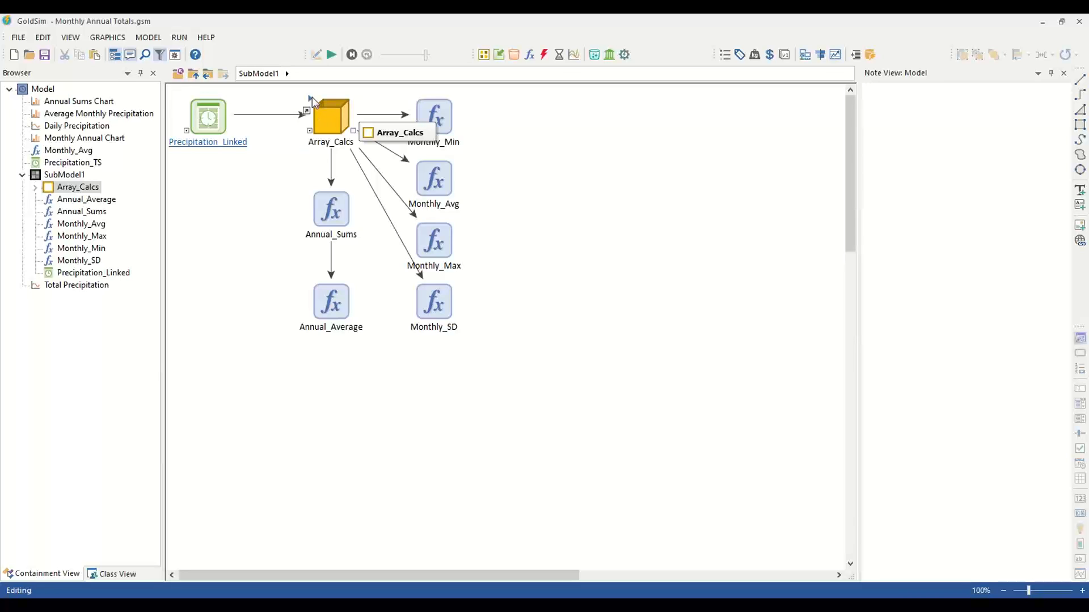
double_click(313, 103)
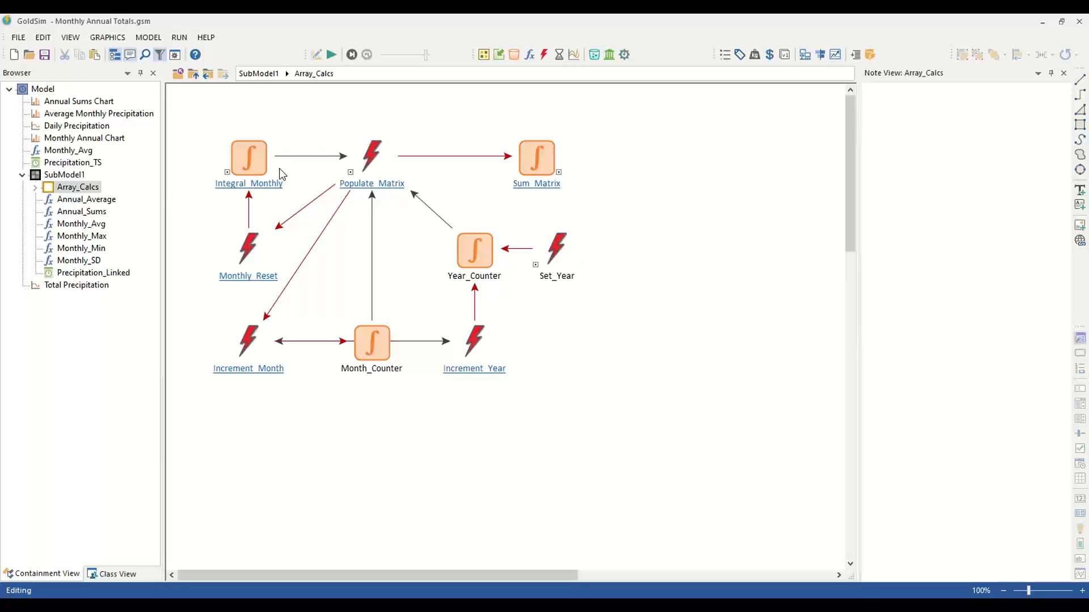
double_click(248, 159)
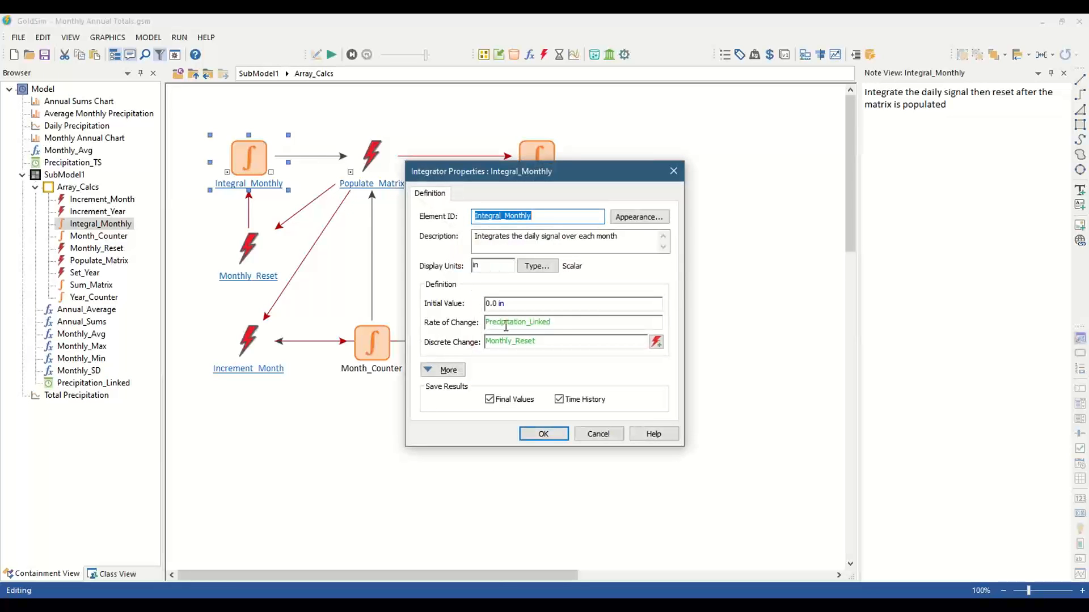
drag(562, 325, 468, 323)
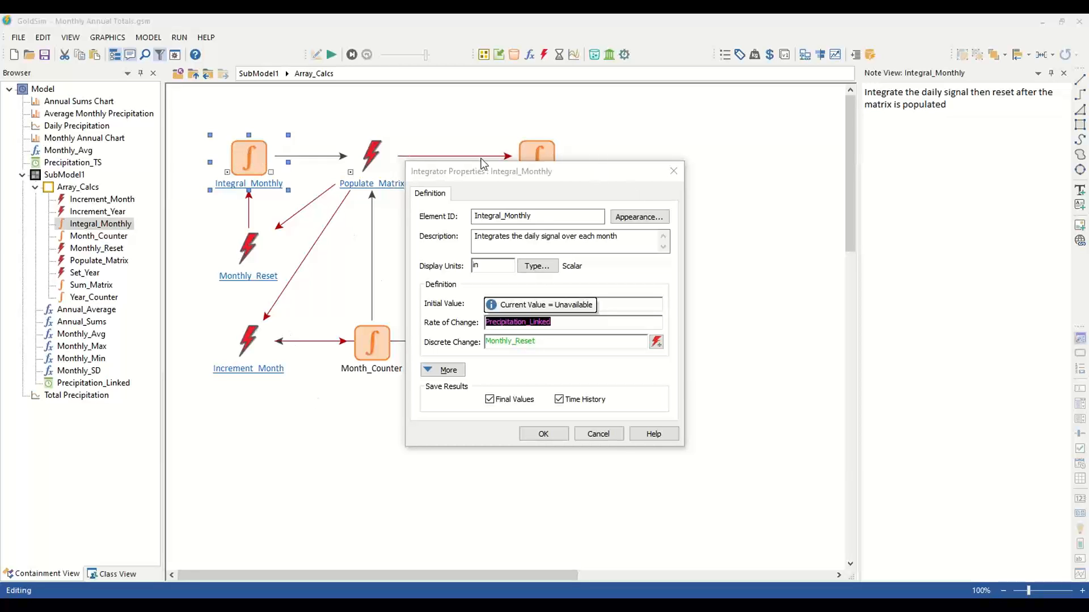
click(543, 434)
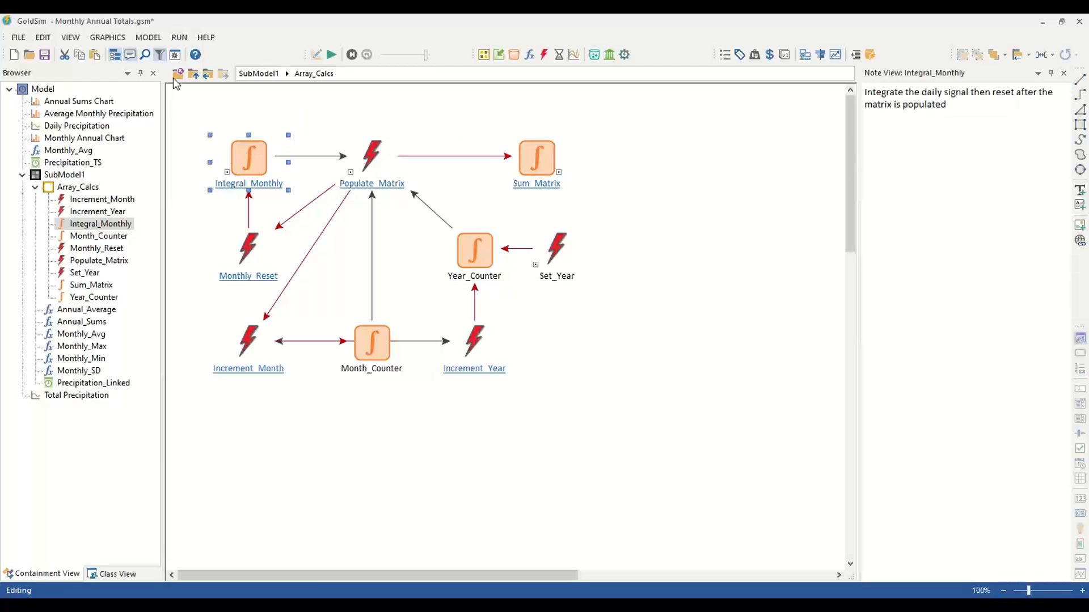
- Review the start and end indexes of the Years array label set and close the array labels
click(149, 38)
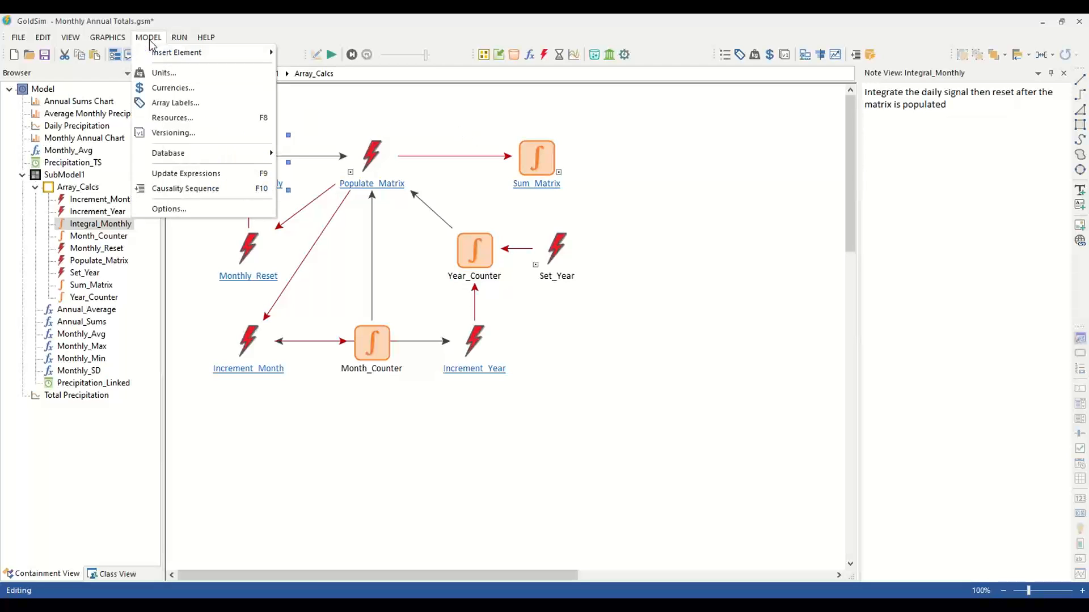
click(164, 105)
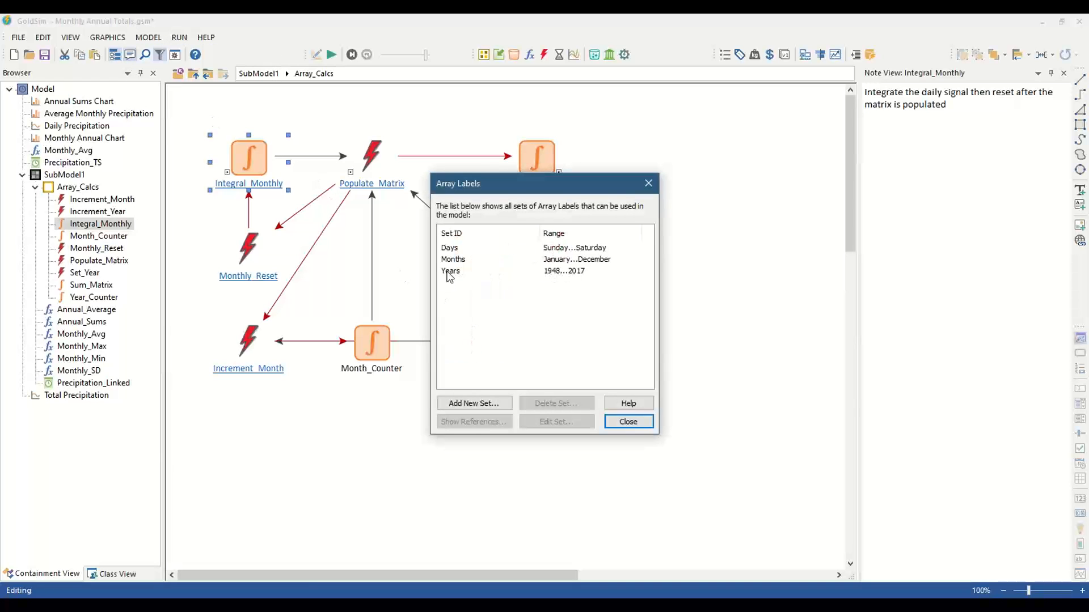
double_click(448, 272)
click(483, 253)
click(574, 253)
click(492, 252)
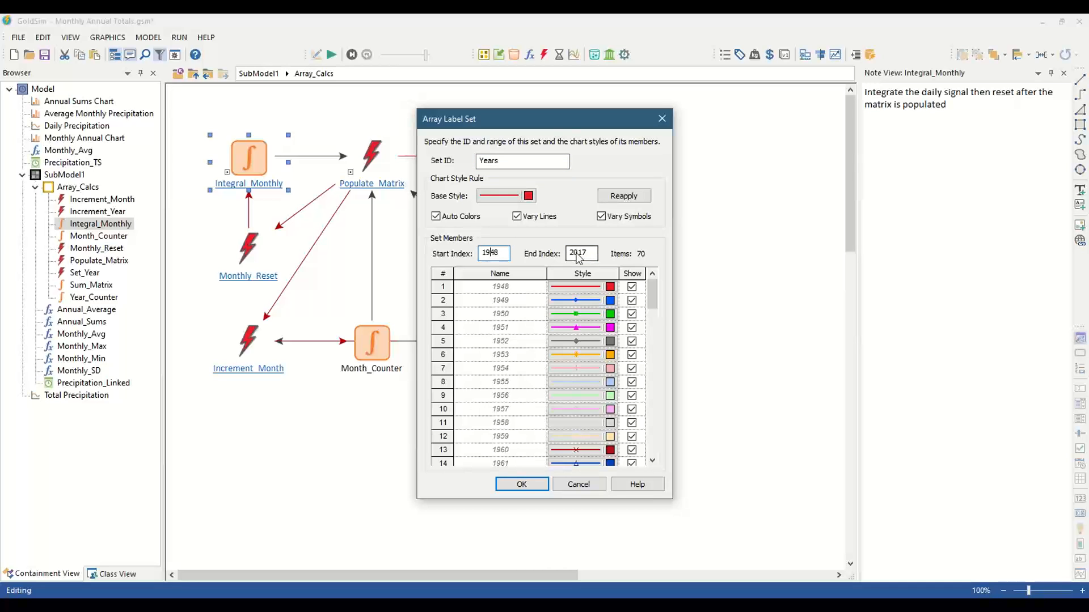
click(519, 484)
click(618, 419)
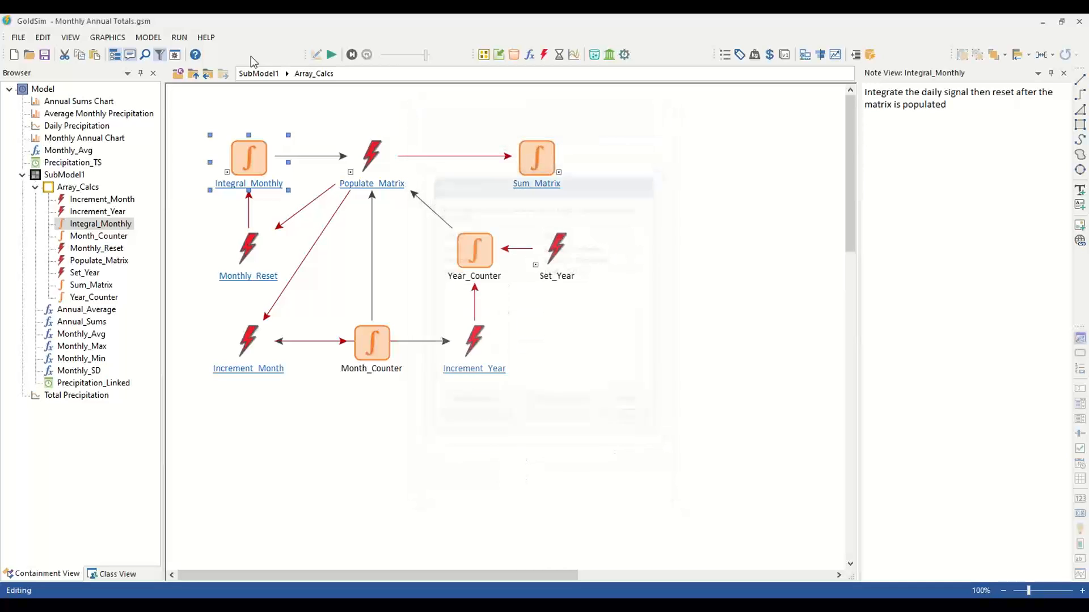
- Check the data source of the Precipitation_Linked time series in SubModel1 and close its properties
click(255, 74)
click(204, 116)
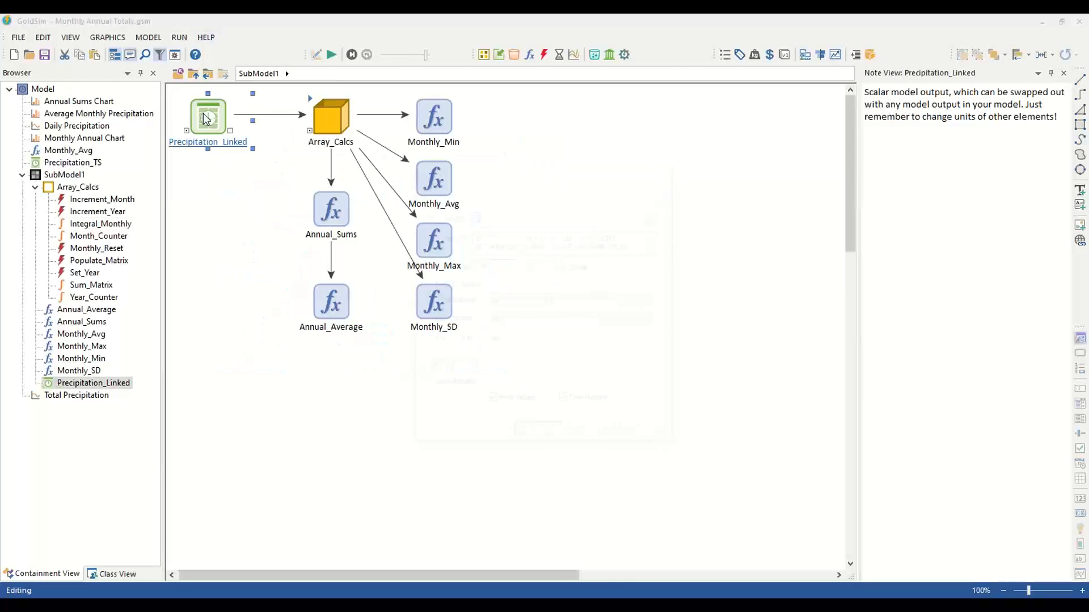
double_click(204, 116)
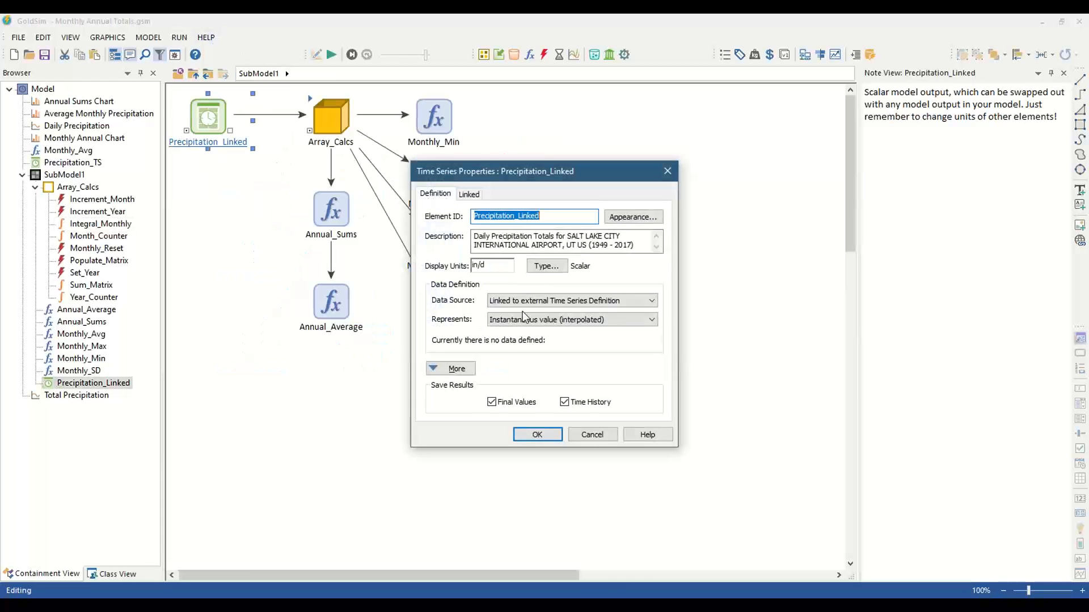
click(667, 171)
- Examine the first and last dates in the Precipitation_TS data at the model's top level, then close its properties
click(198, 74)
click(225, 199)
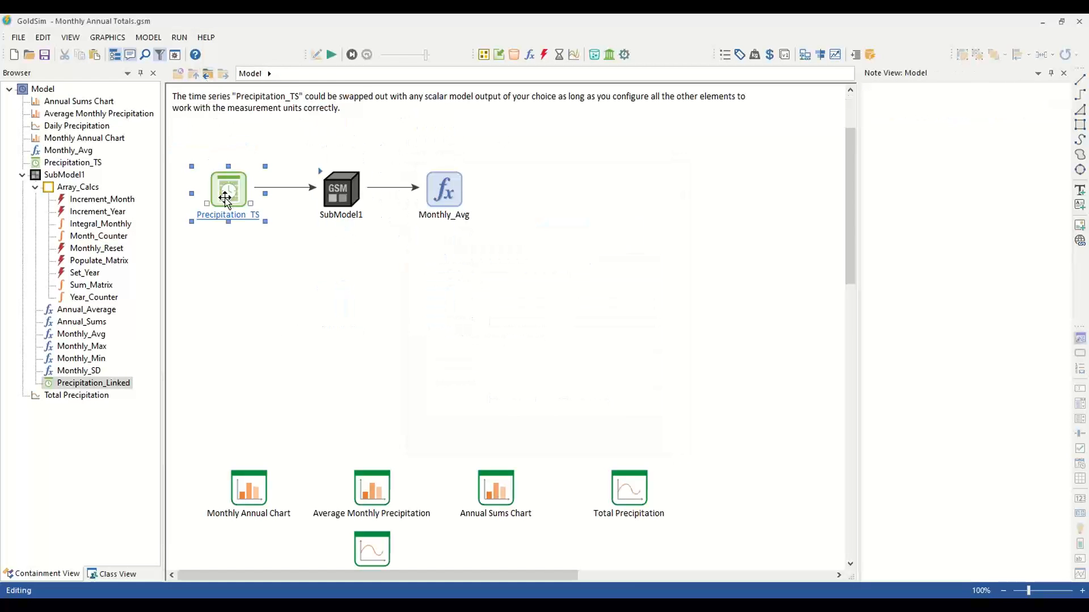
double_click(225, 199)
click(629, 341)
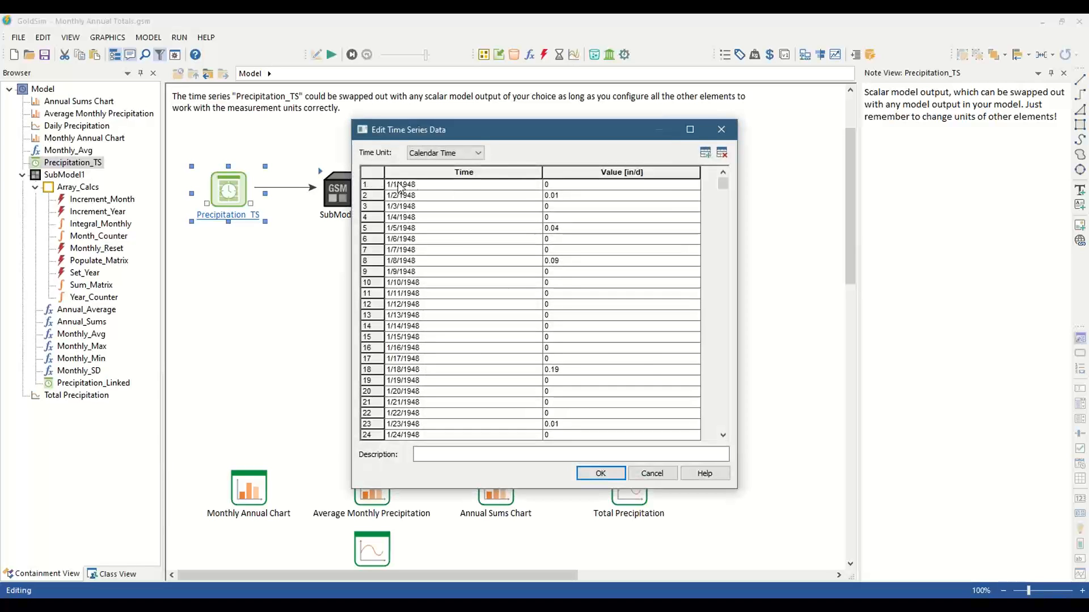
drag(723, 183, 740, 425)
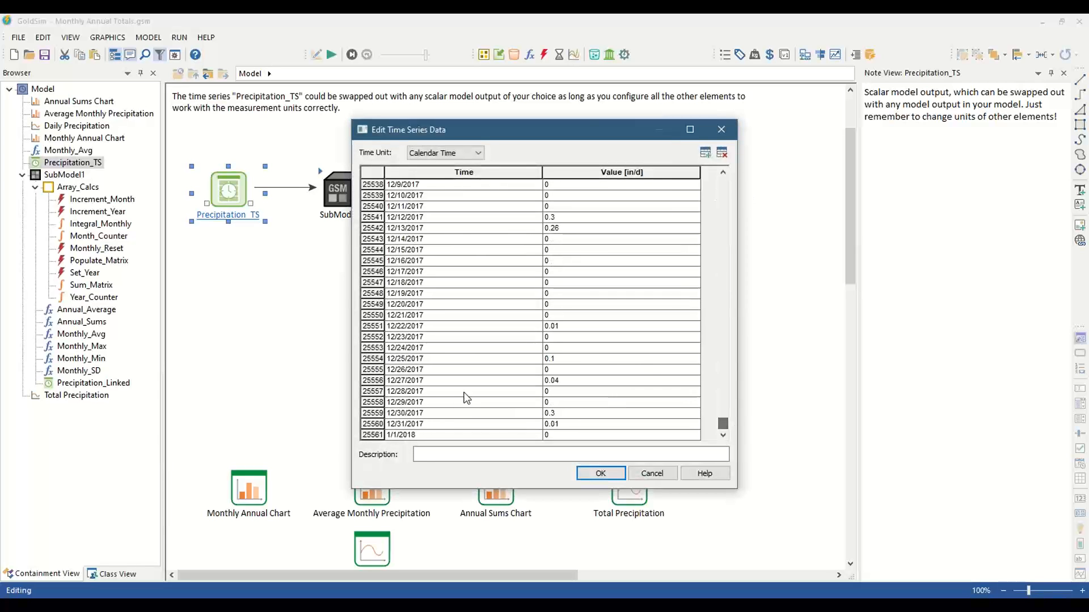
click(408, 426)
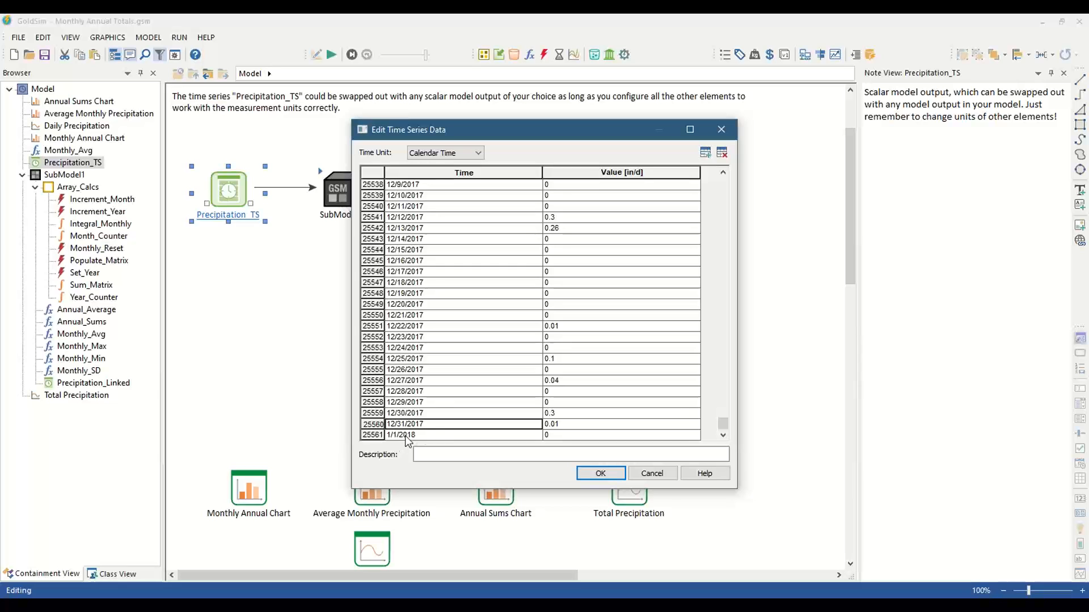
click(608, 475)
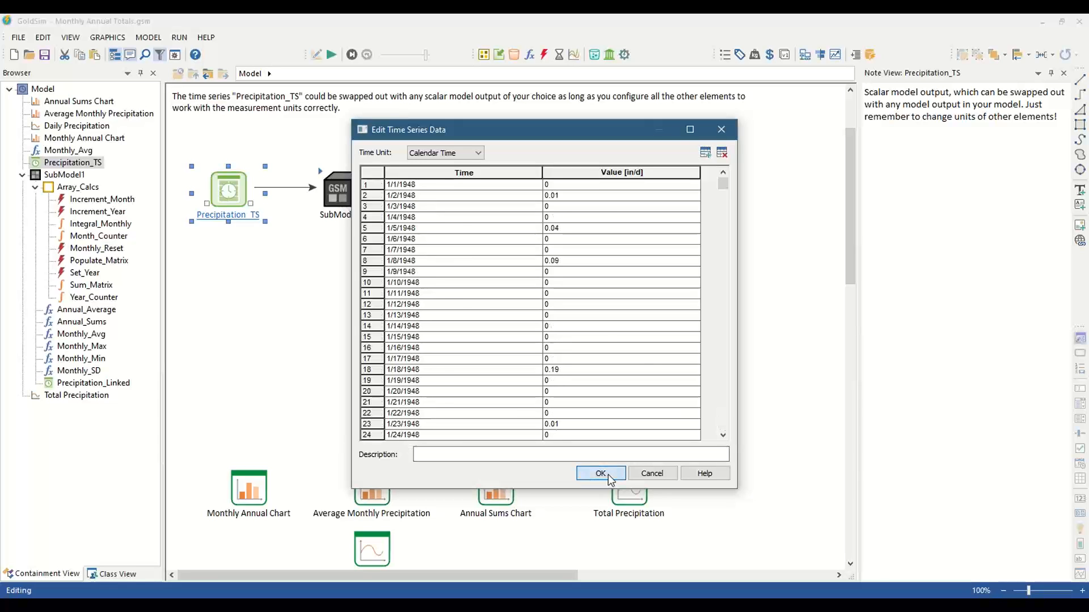
click(539, 439)
click(384, 343)
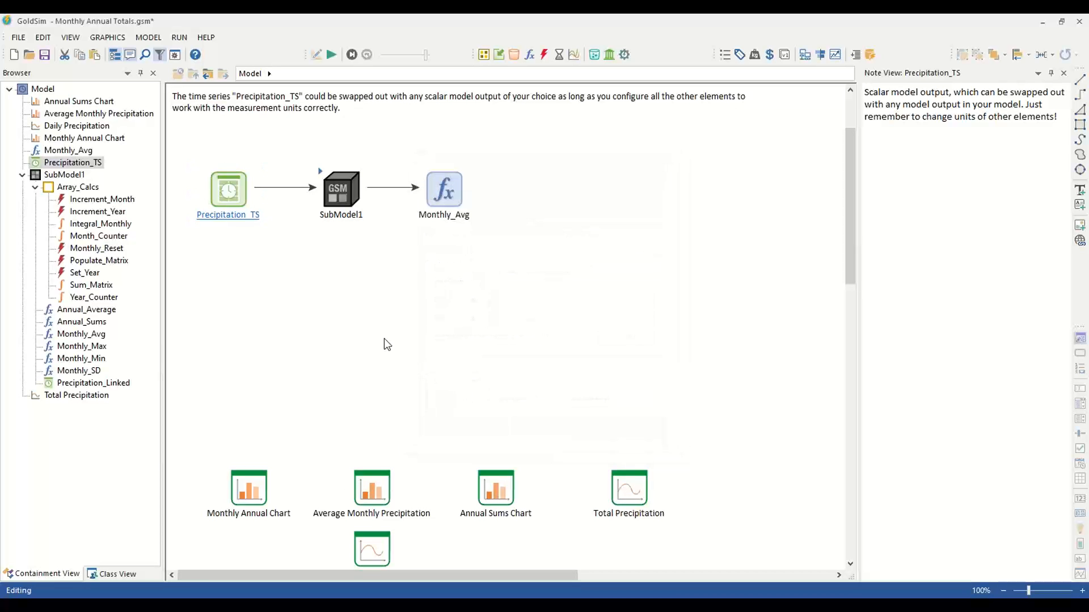
- Look through the members of the Years array label set from first to last year and close the array labels
click(148, 37)
click(171, 103)
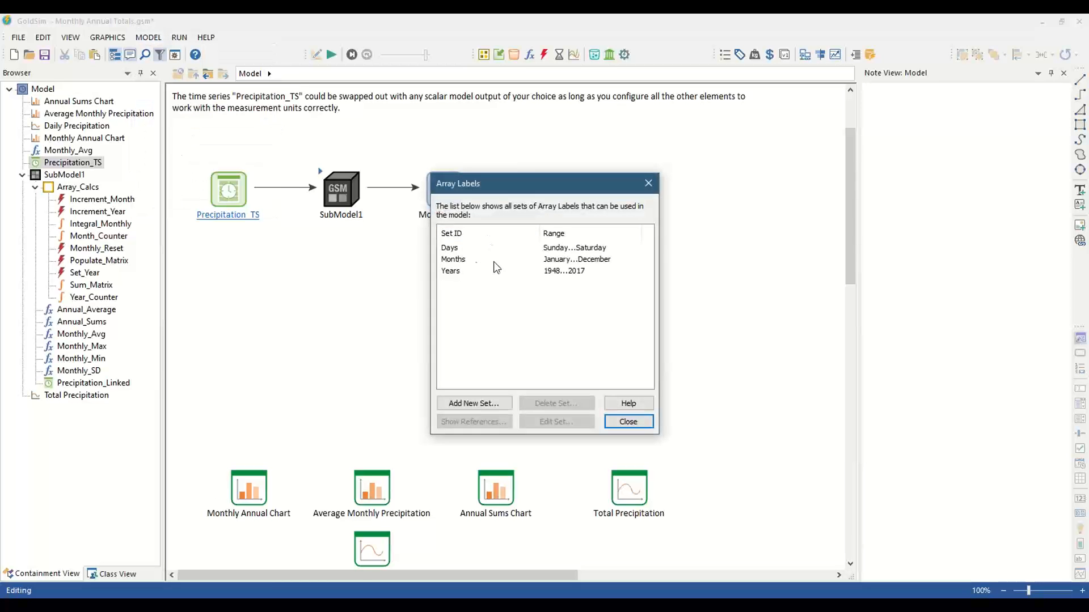
double_click(455, 270)
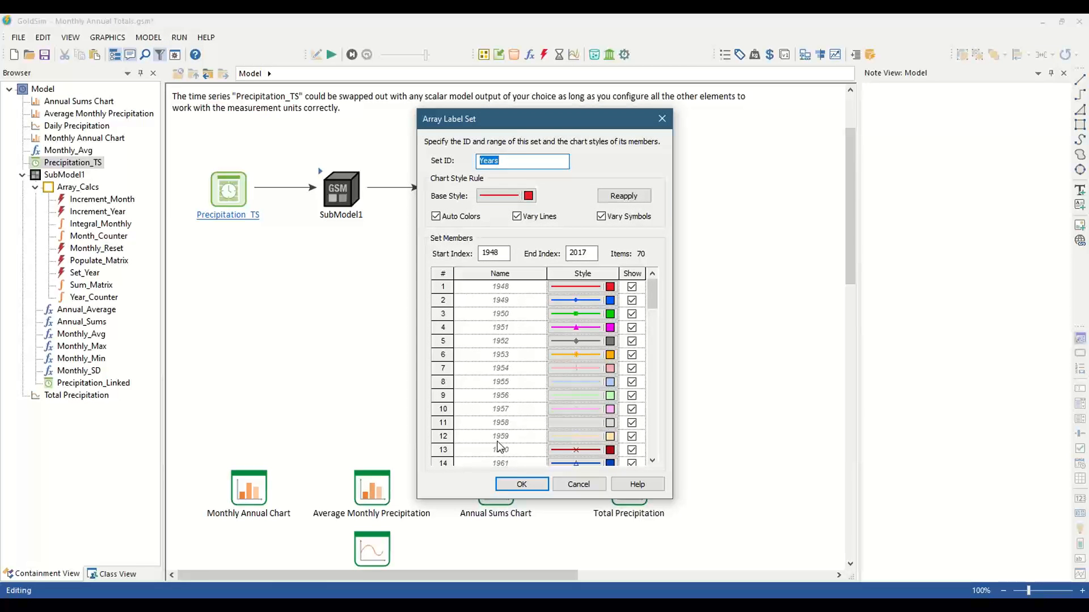
scroll(652, 312, down, 1)
drag(654, 312, 652, 291)
drag(650, 298, 659, 453)
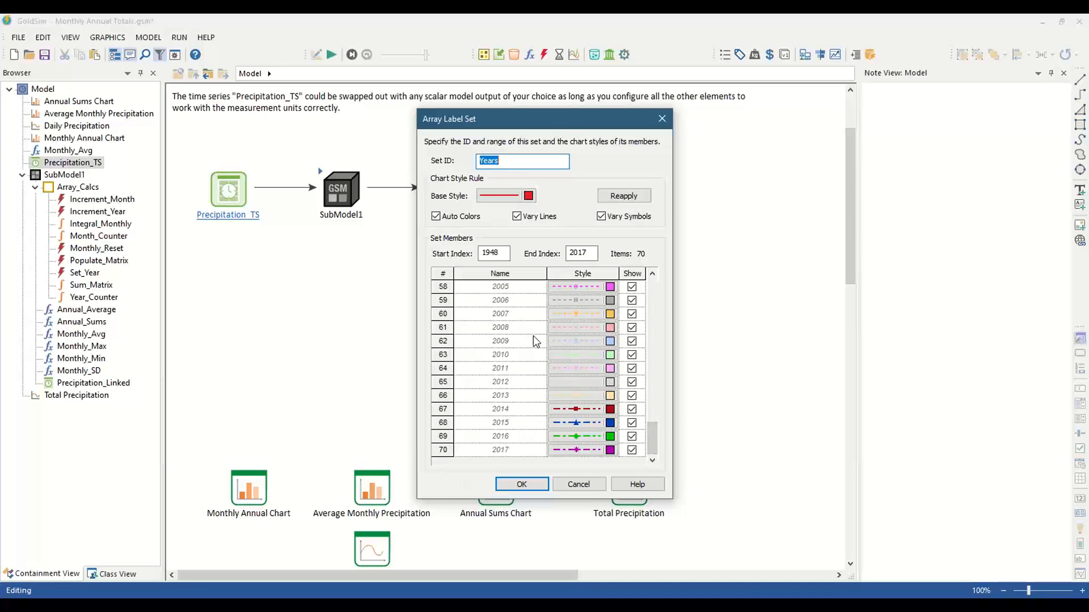
click(505, 485)
key(Return)
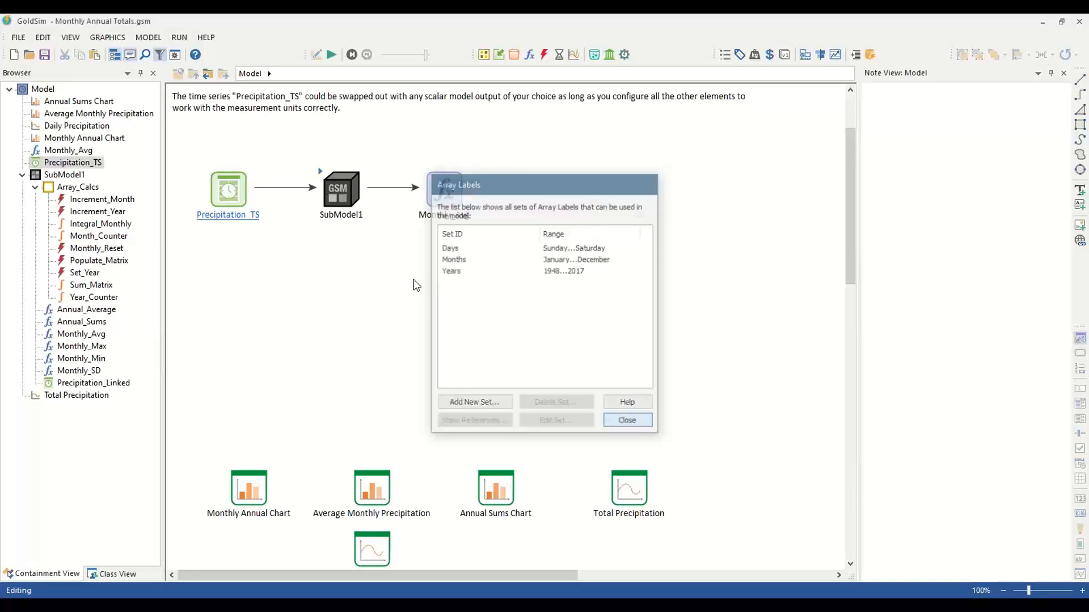
- Go into SubModel1 and run the Monthly Annual Totals simulation to completion
double_click(338, 188)
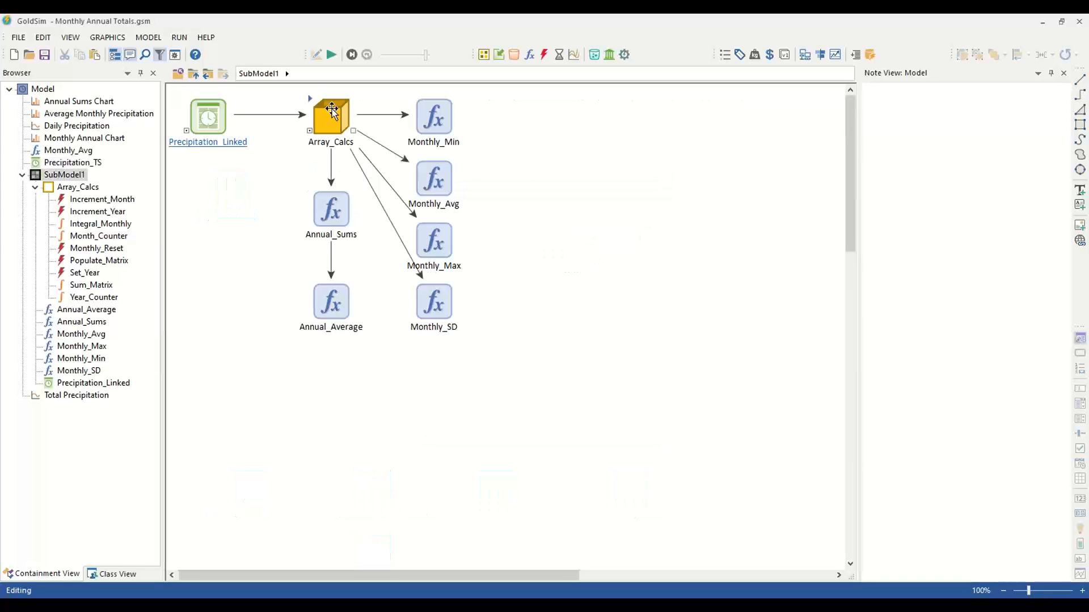
click(337, 60)
click(628, 340)
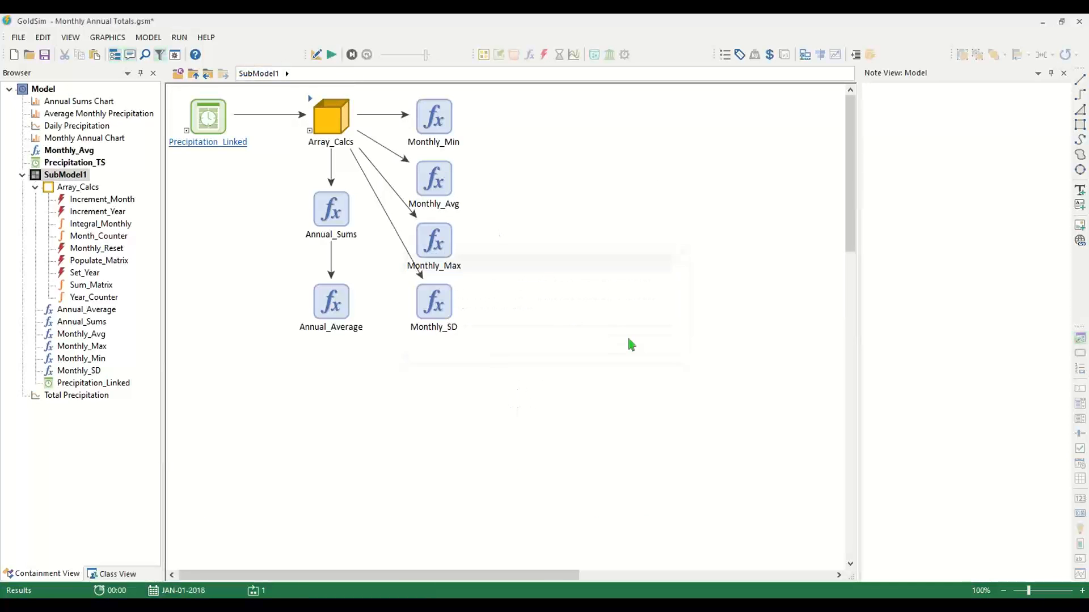
- Examine the array result of the top-level Monthly_Avg element as a chart and as a table, then close it
right_click(430, 113)
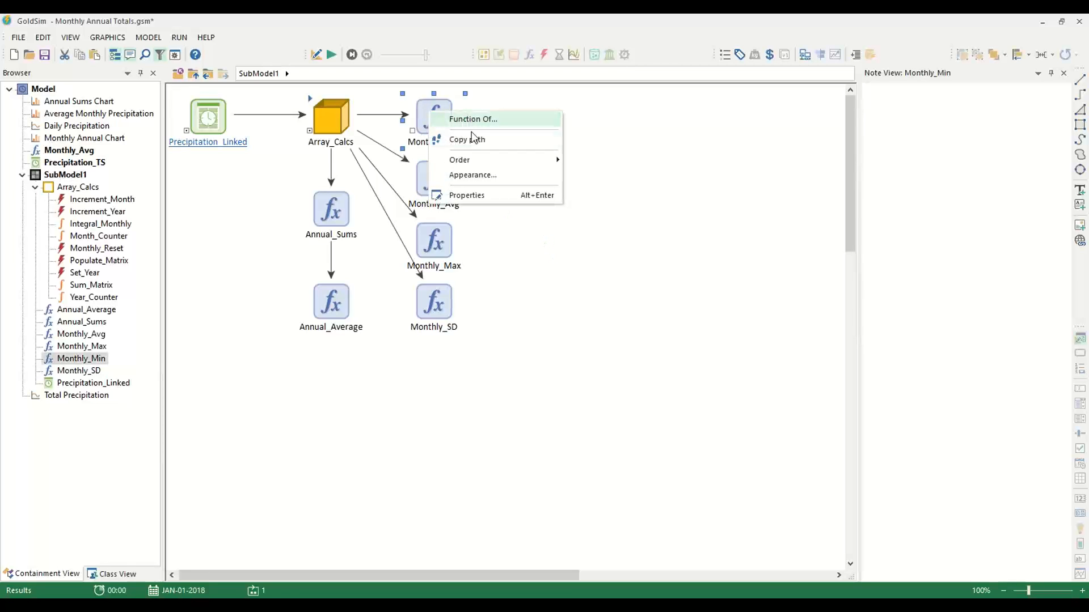
click(591, 294)
click(199, 75)
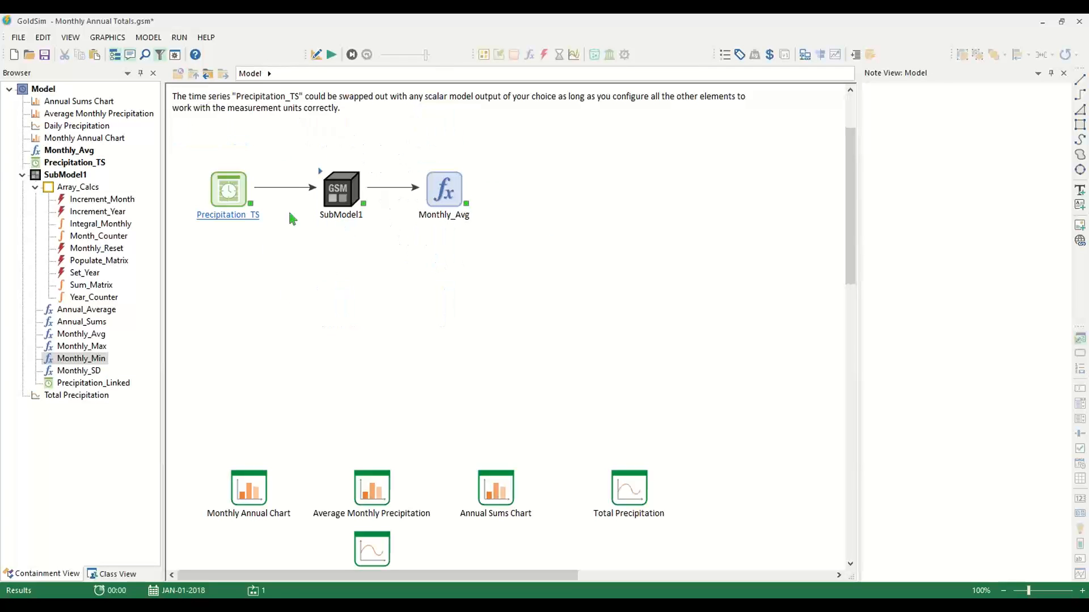
mouse_move(468, 209)
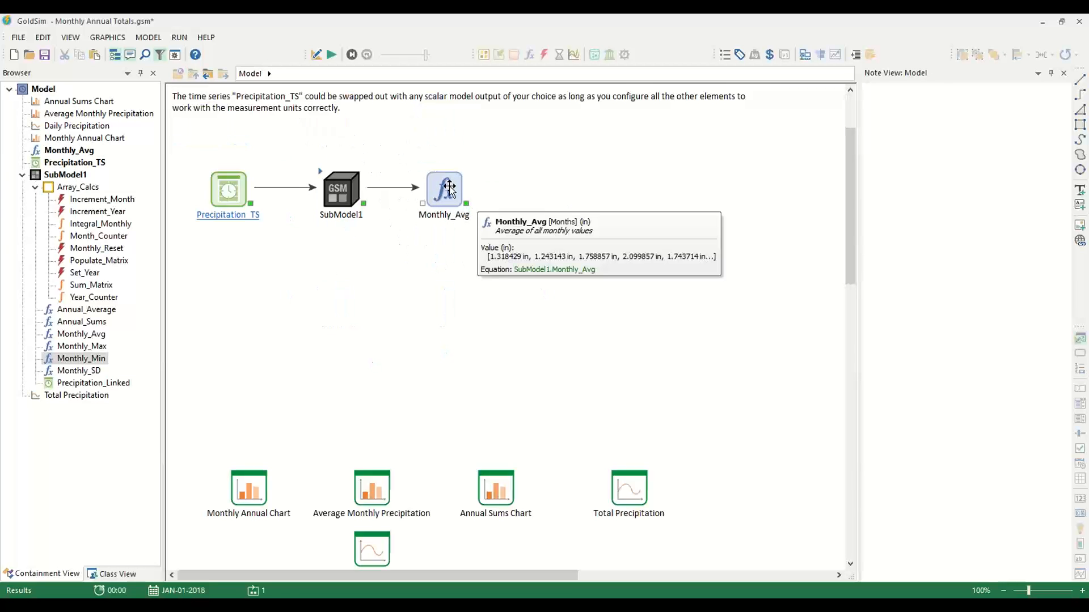
right_click(448, 183)
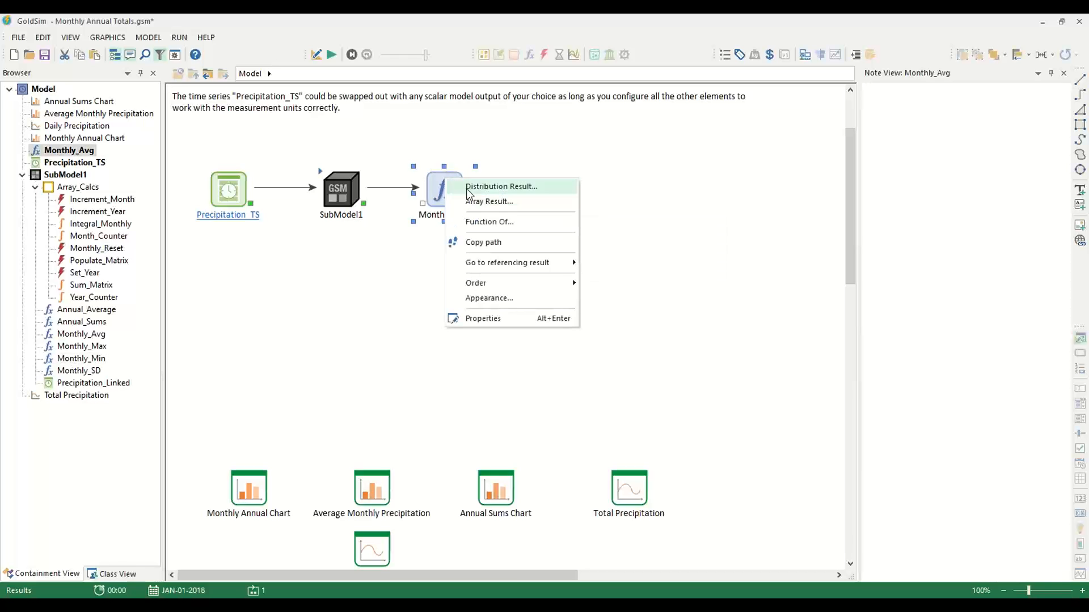
click(484, 202)
drag(514, 132, 636, 69)
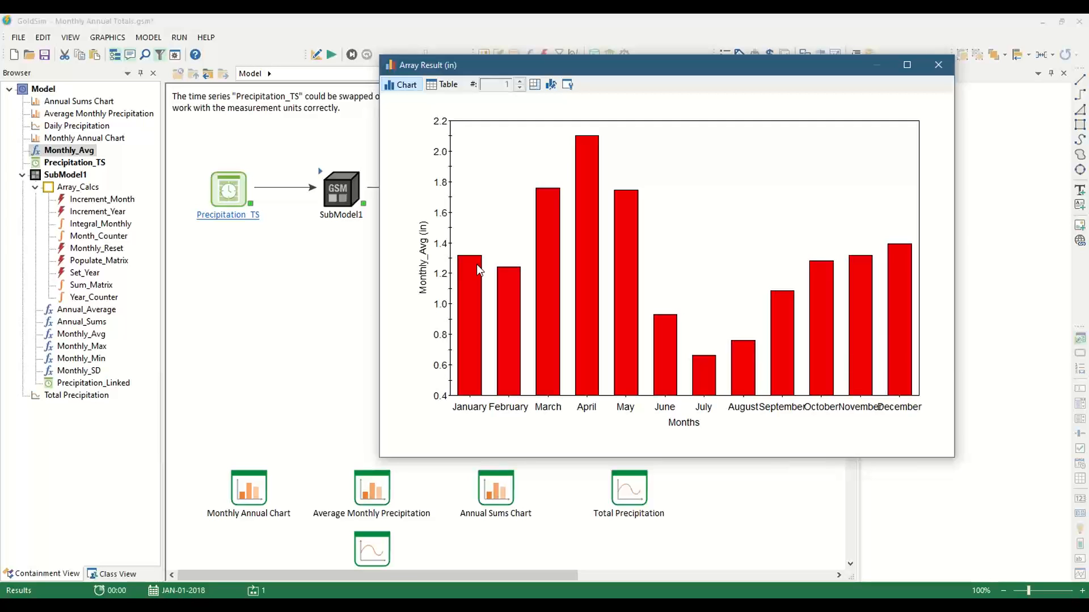
click(444, 85)
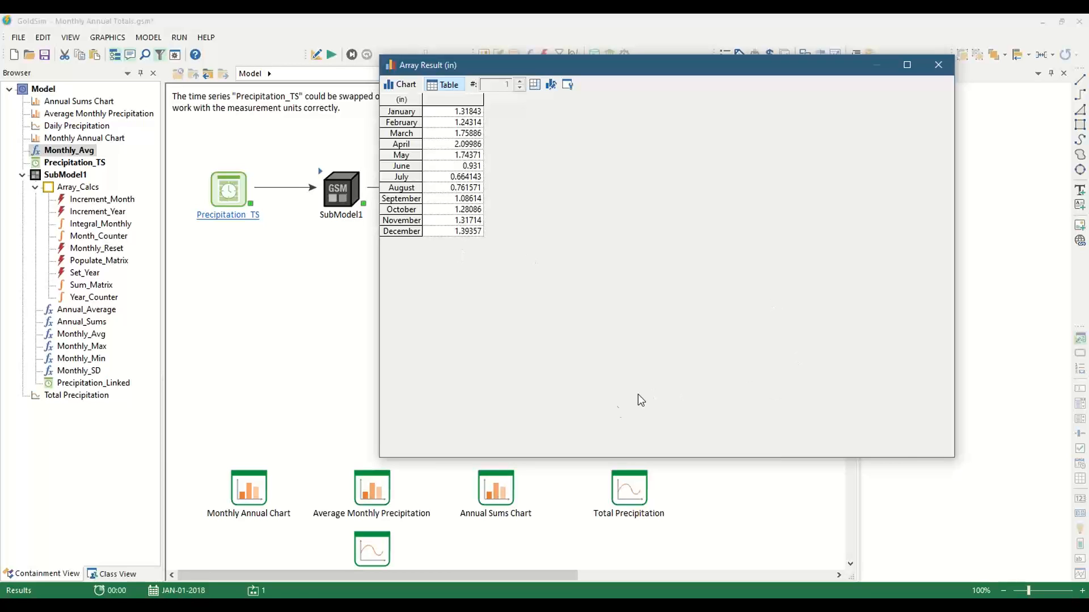
click(938, 66)
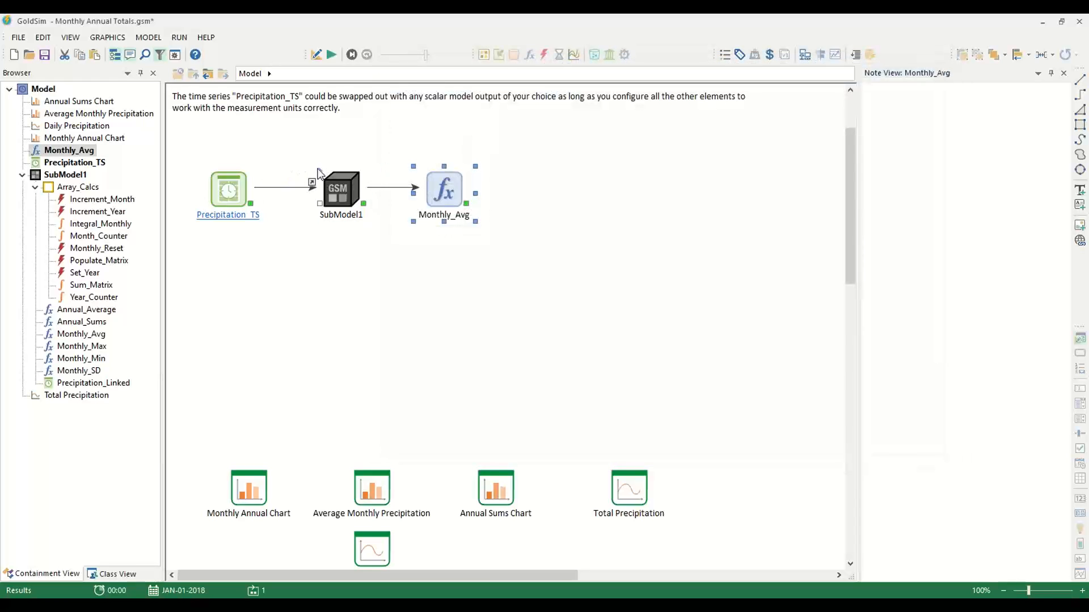
- Look inside SubModel1, go back to the top level, and return the model to edit mode
double_click(338, 188)
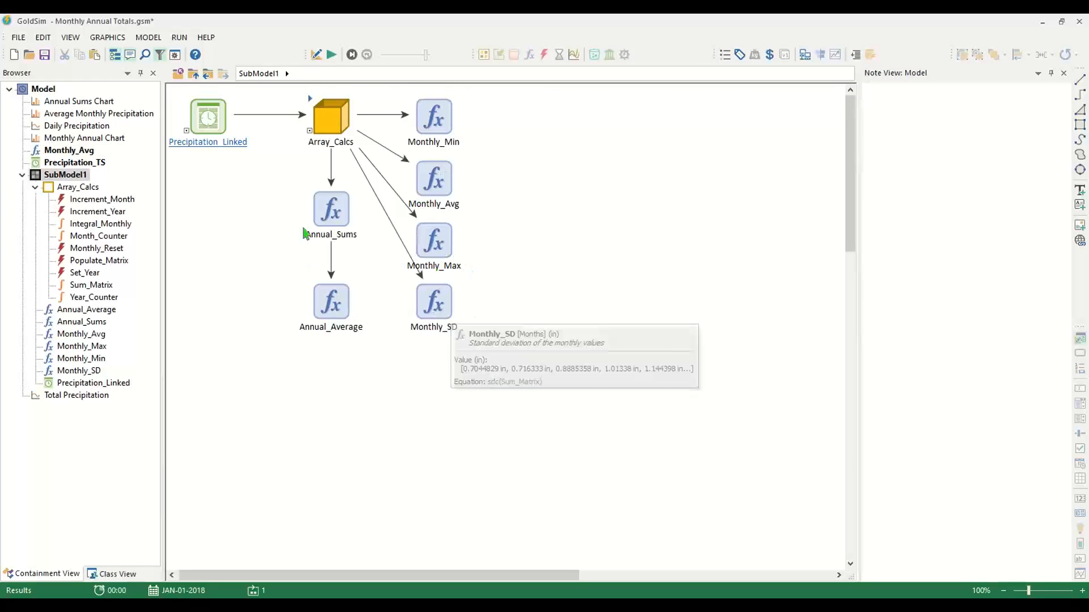
click(208, 75)
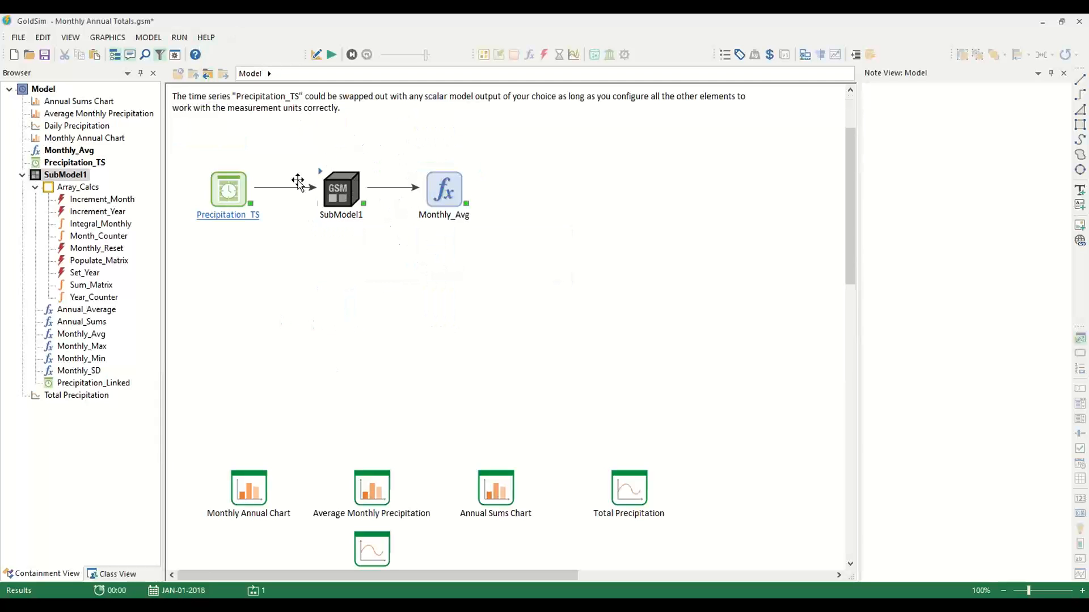
mouse_move(432, 182)
key(F4)
- Examine the trigger definition that controls when SubModel1 runs, then close its properties
click(335, 194)
double_click(336, 194)
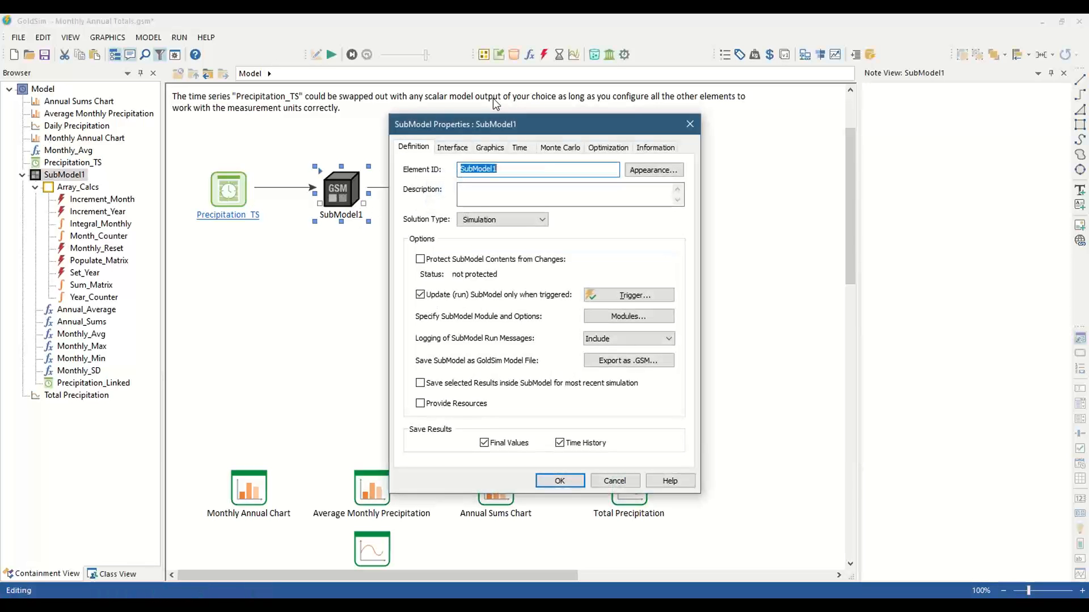
drag(486, 121, 495, 81)
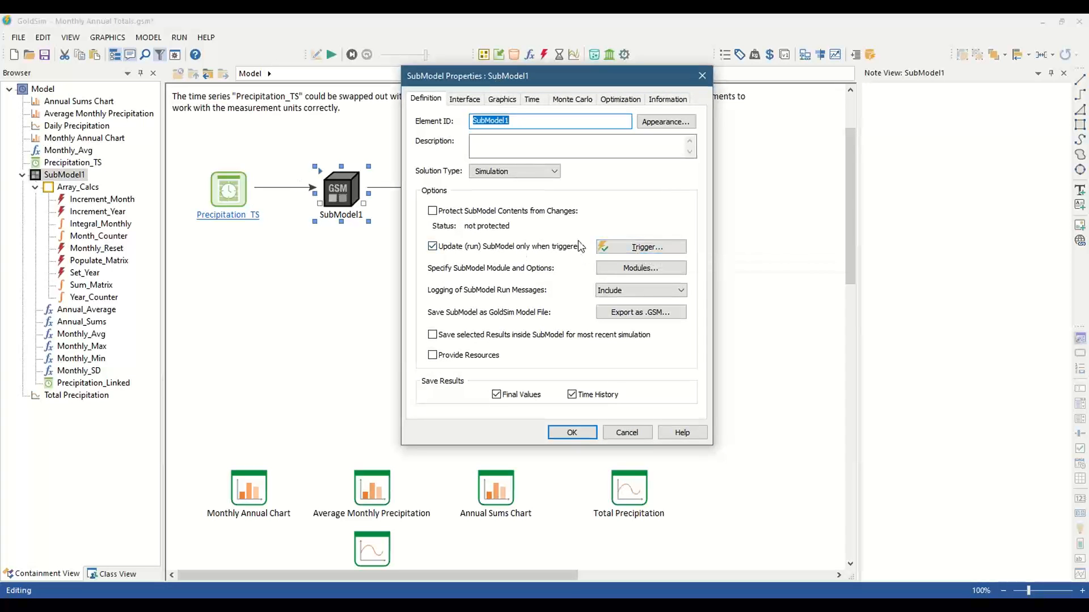
click(623, 248)
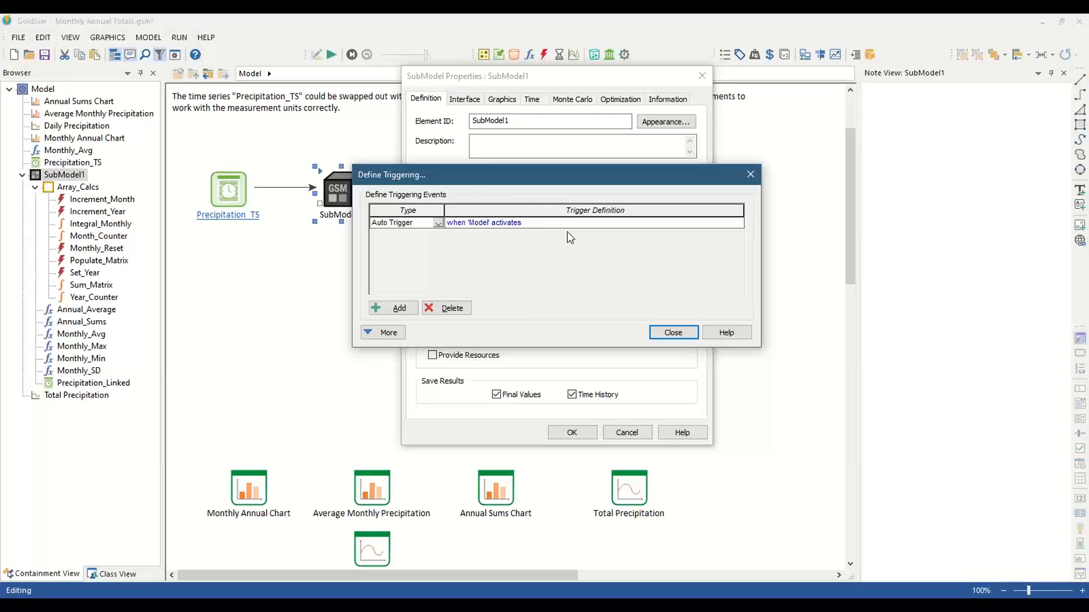
click(660, 336)
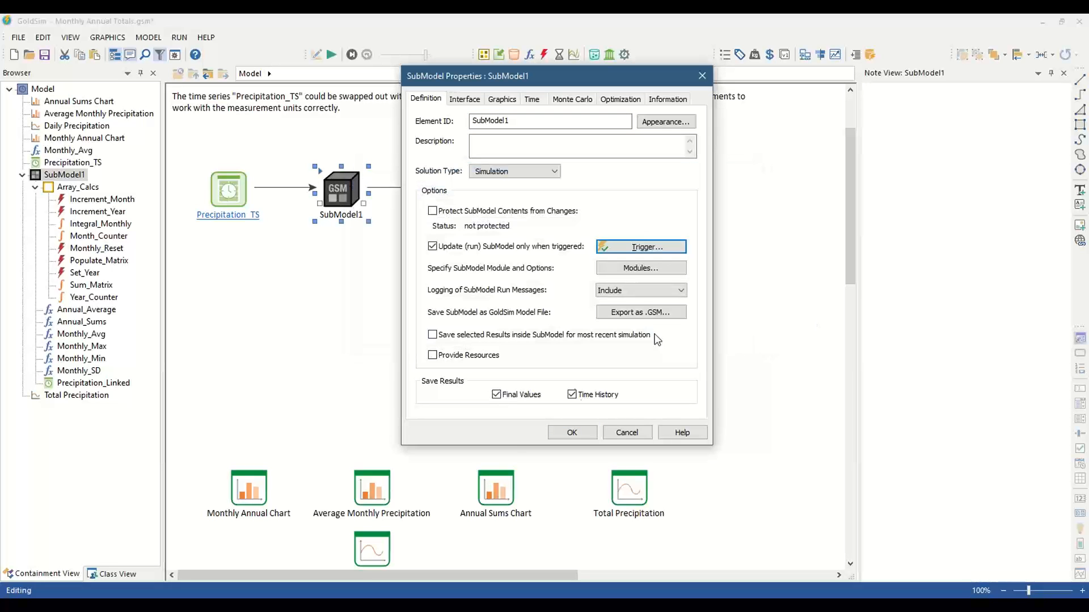
click(567, 431)
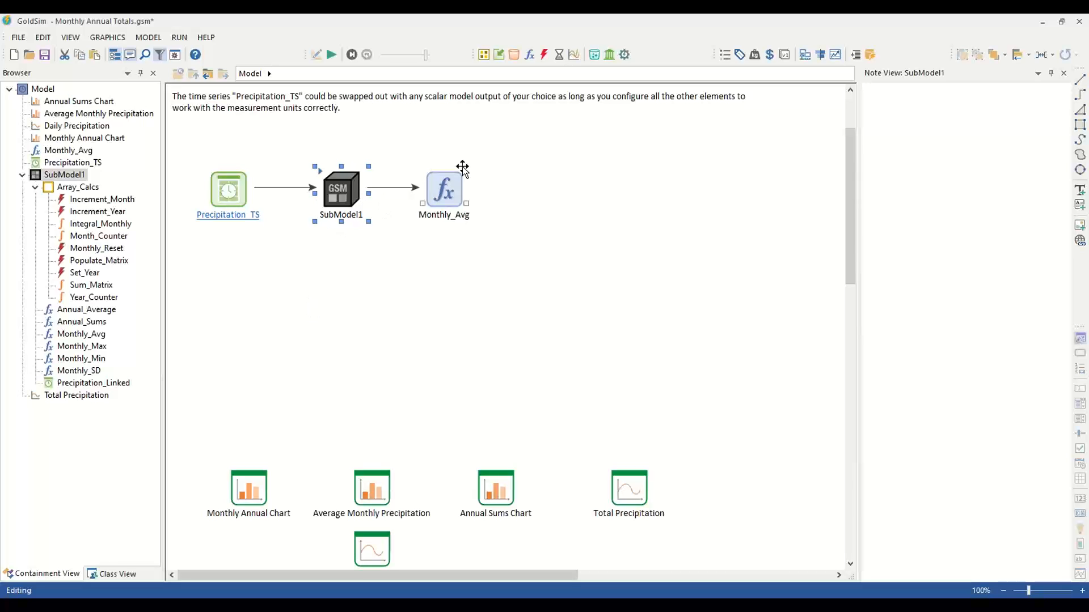
- Examine the time settings of SubModel1, including its start and end dates, then close its properties
mouse_move(462, 167)
click(433, 476)
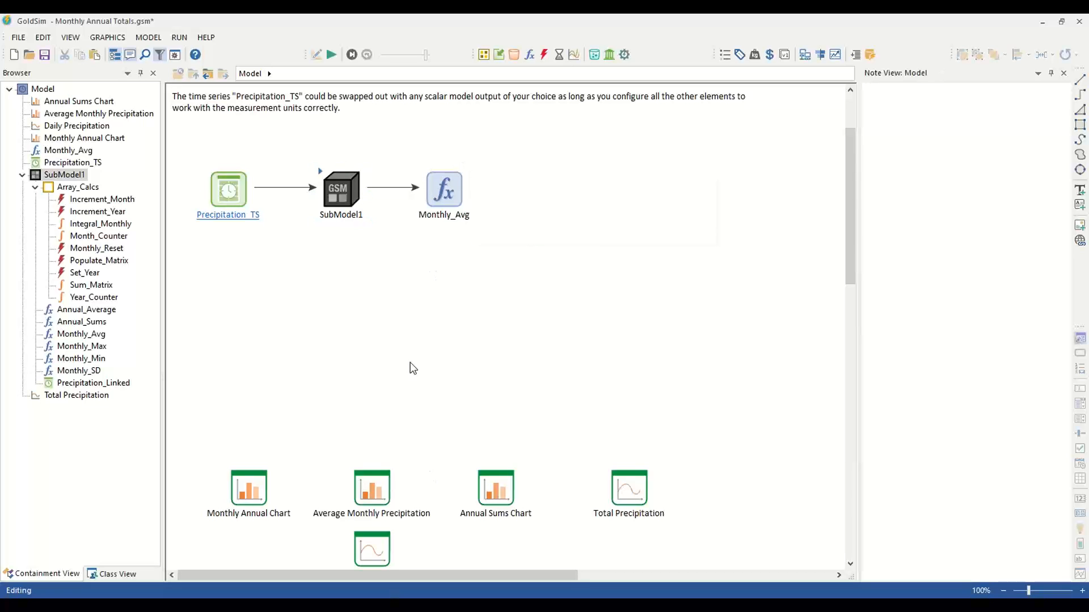
click(342, 178)
click(229, 193)
double_click(337, 188)
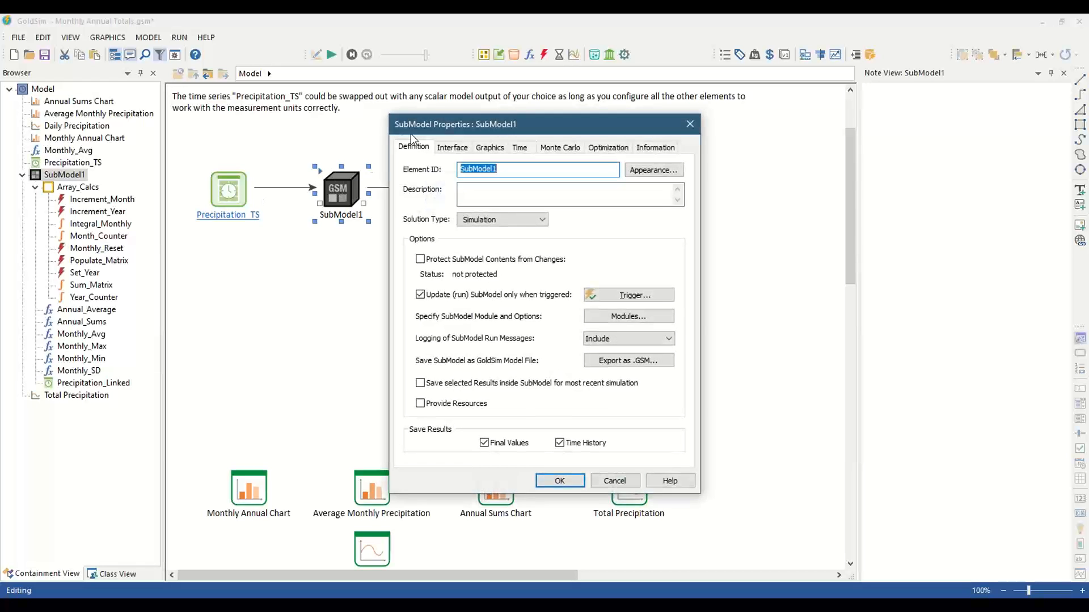
drag(458, 150, 427, 115)
click(524, 144)
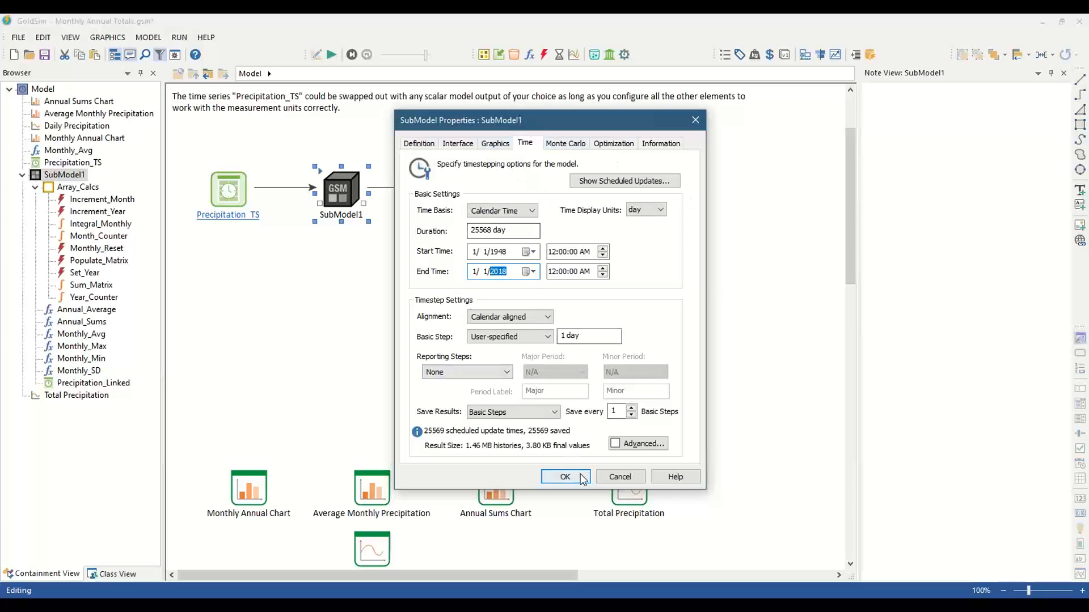
click(563, 476)
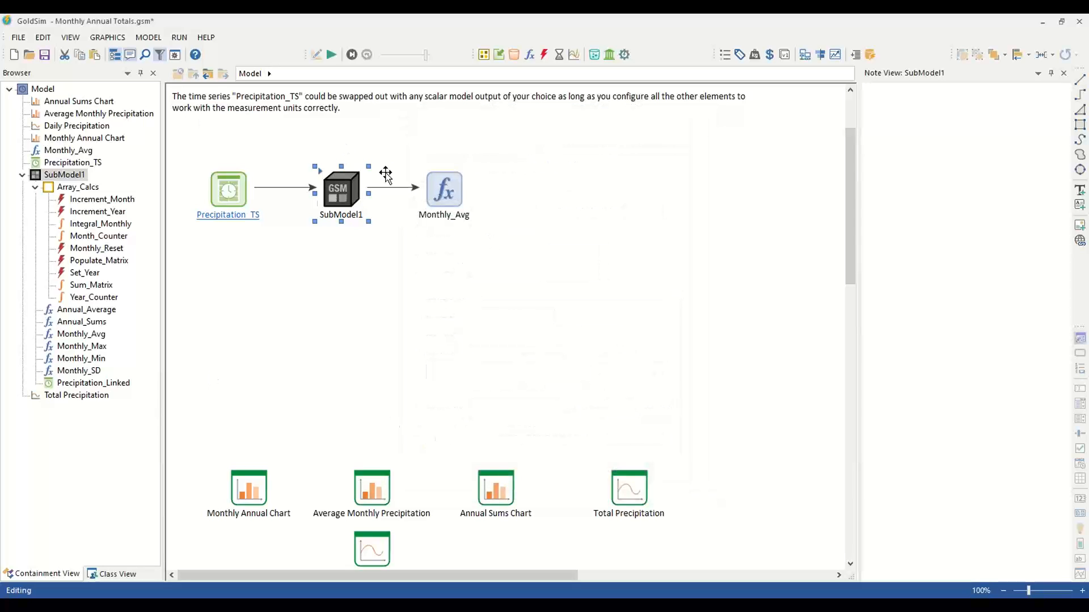
- Add Annual_Sums to SubModel1's output interface as a Final Value with the Mean statistic, and close the properties
mouse_move(342, 195)
click(432, 184)
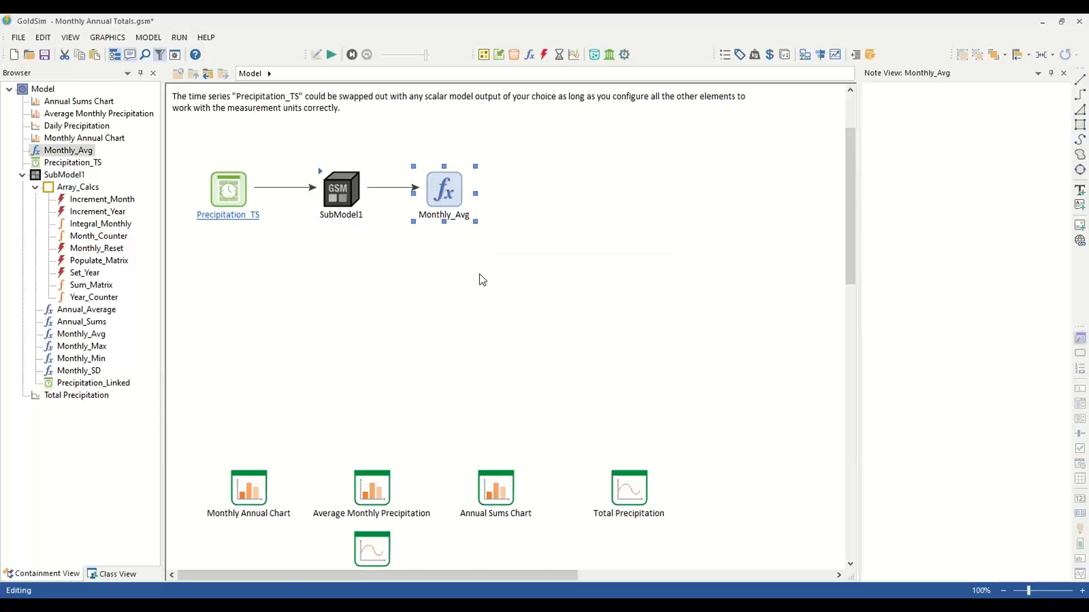
mouse_move(437, 177)
double_click(341, 190)
drag(441, 124, 588, 103)
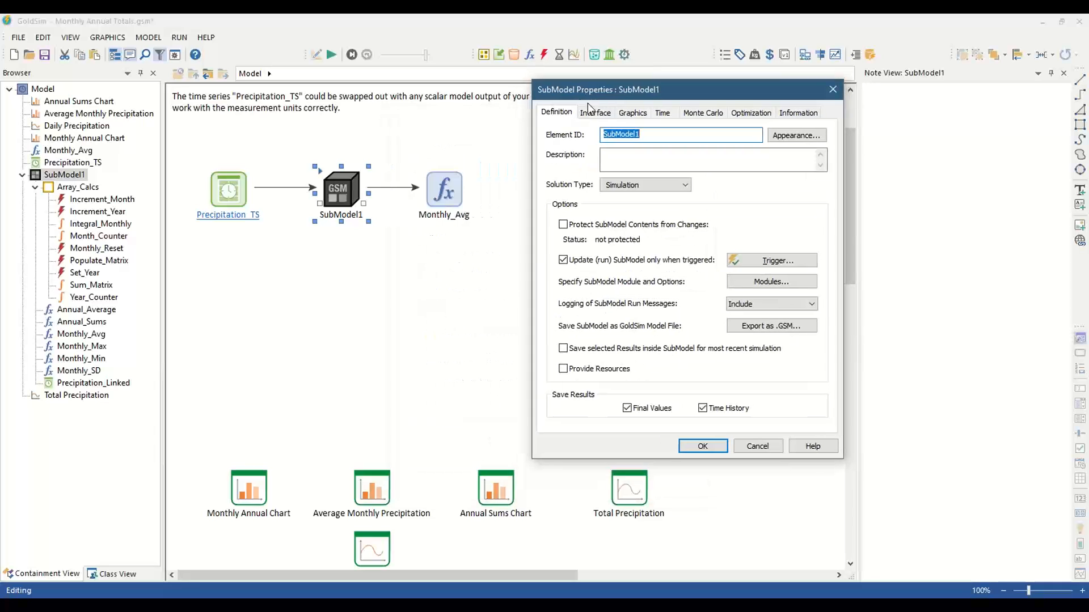
click(592, 113)
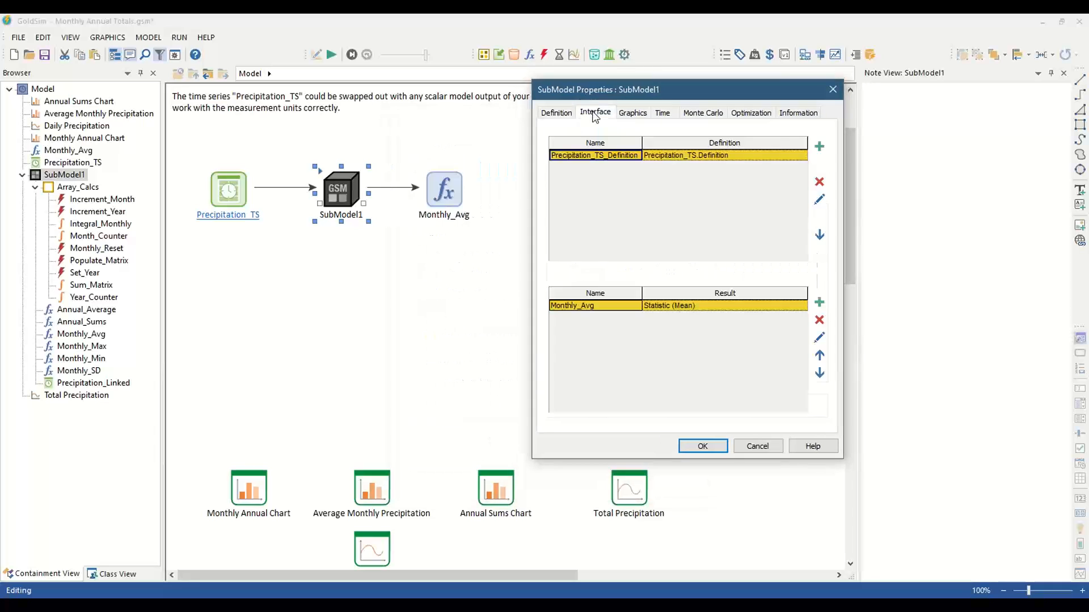
click(819, 303)
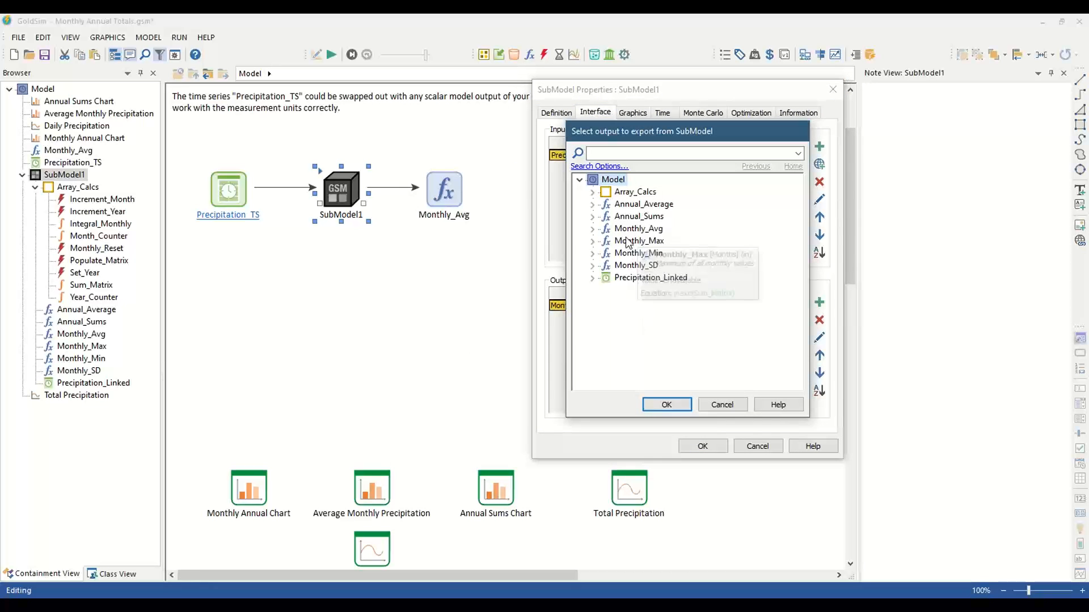
double_click(640, 216)
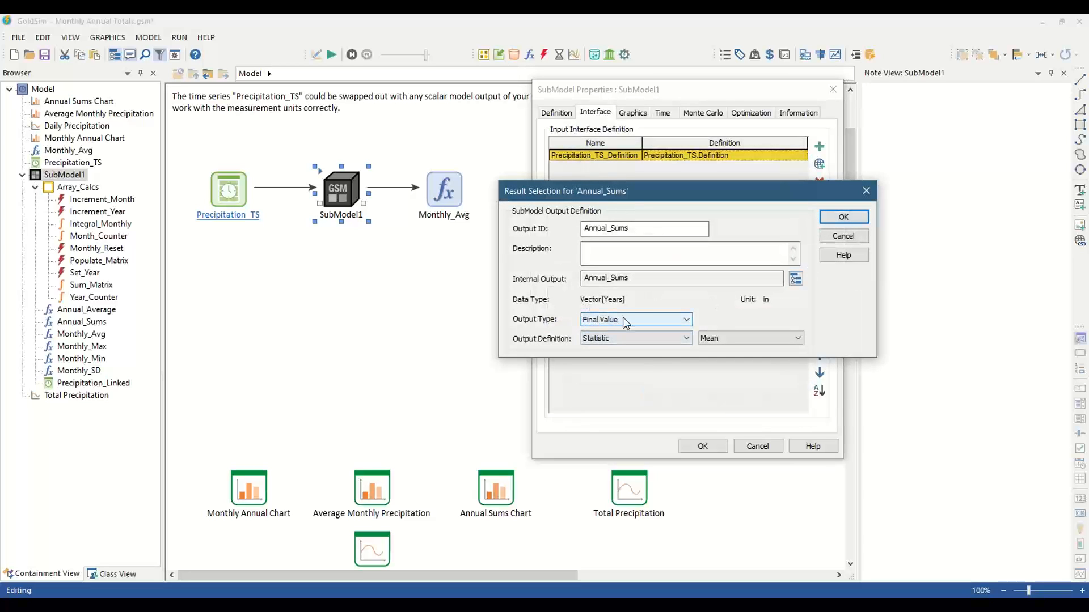
click(843, 217)
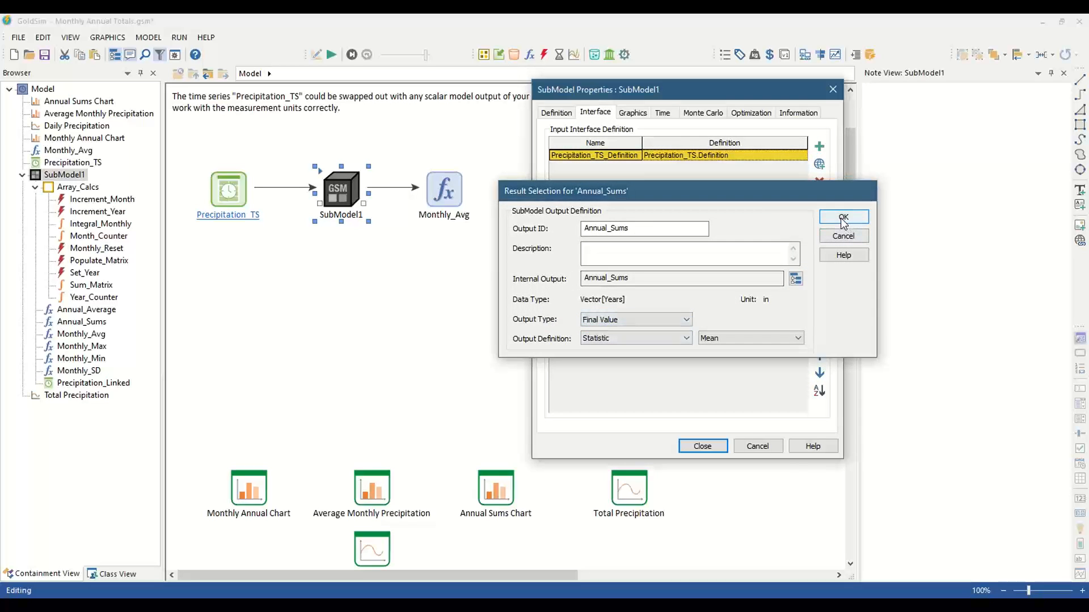
click(702, 445)
- Check the output interface and Monte Carlo settings of SubModel1, then close its properties
double_click(348, 193)
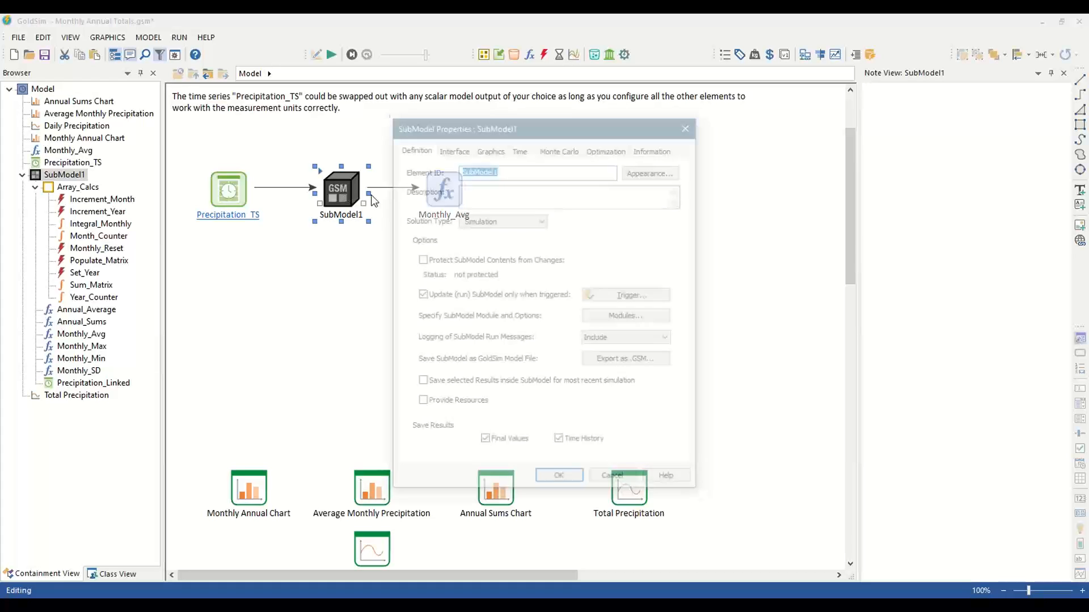
click(451, 148)
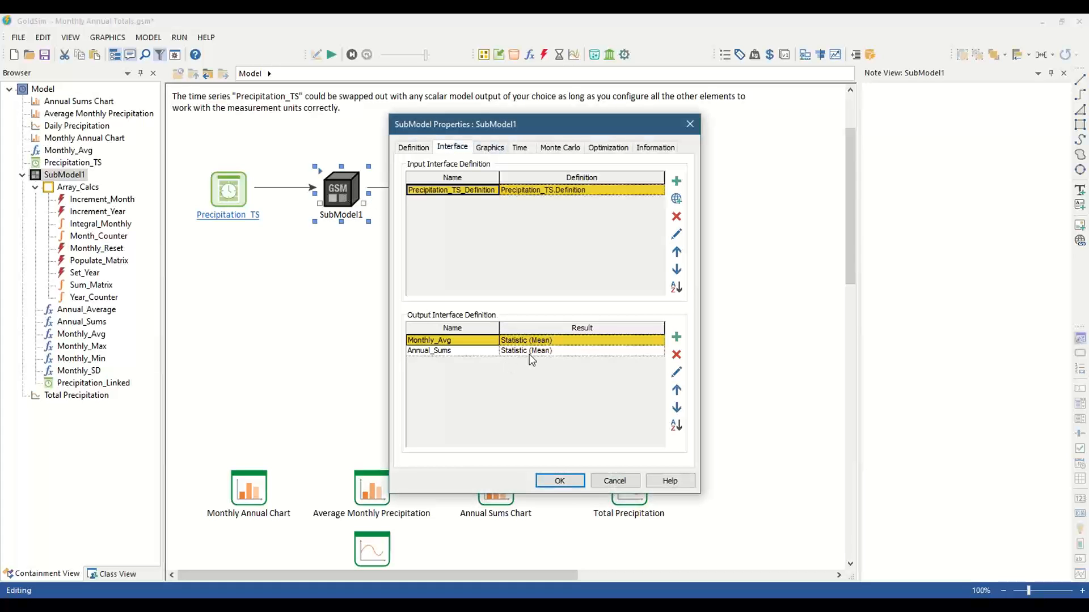
click(567, 150)
click(452, 146)
click(559, 481)
- Switch from the Monthly Annual Totals model to the Time Series Dist.gsm model
click(448, 200)
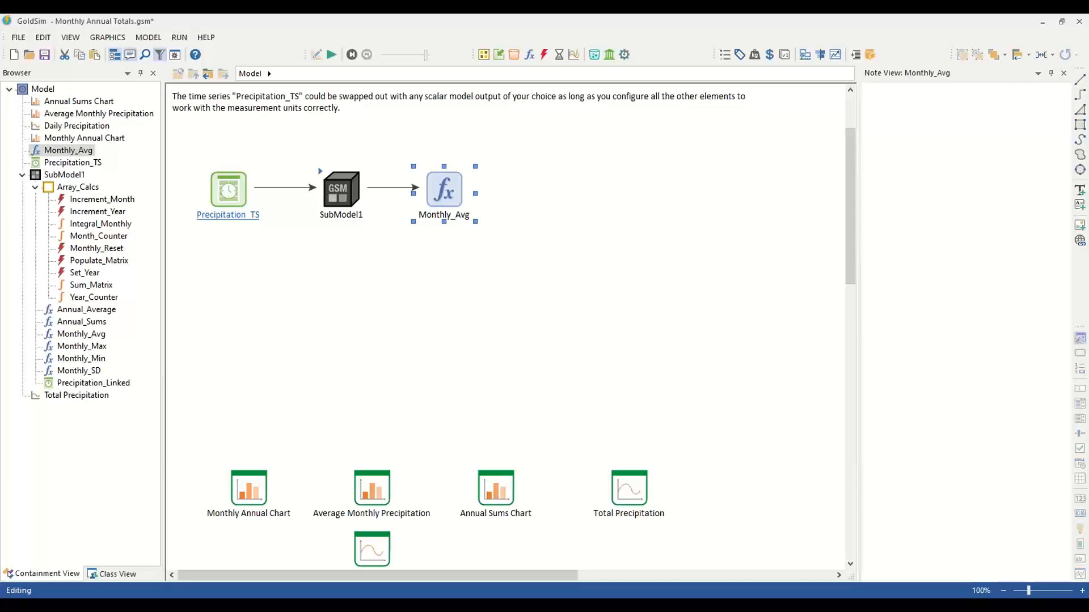
drag(1086, 590, 652, 366)
click(562, 341)
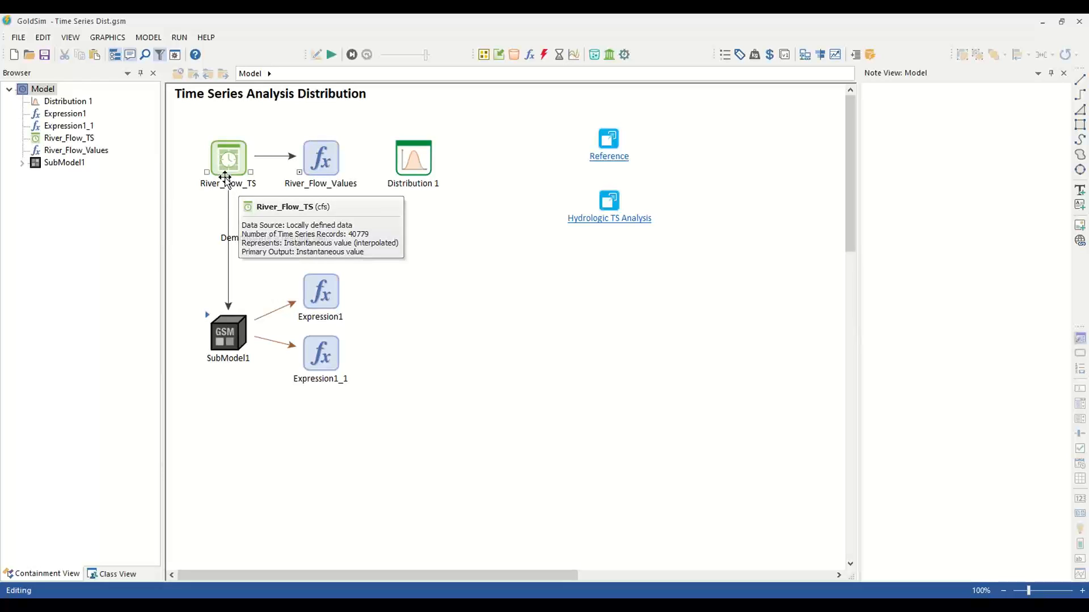
- Open the time series data of River_Flow_TS and inspect the flow value recorded for 10/3/1904
click(228, 164)
double_click(227, 163)
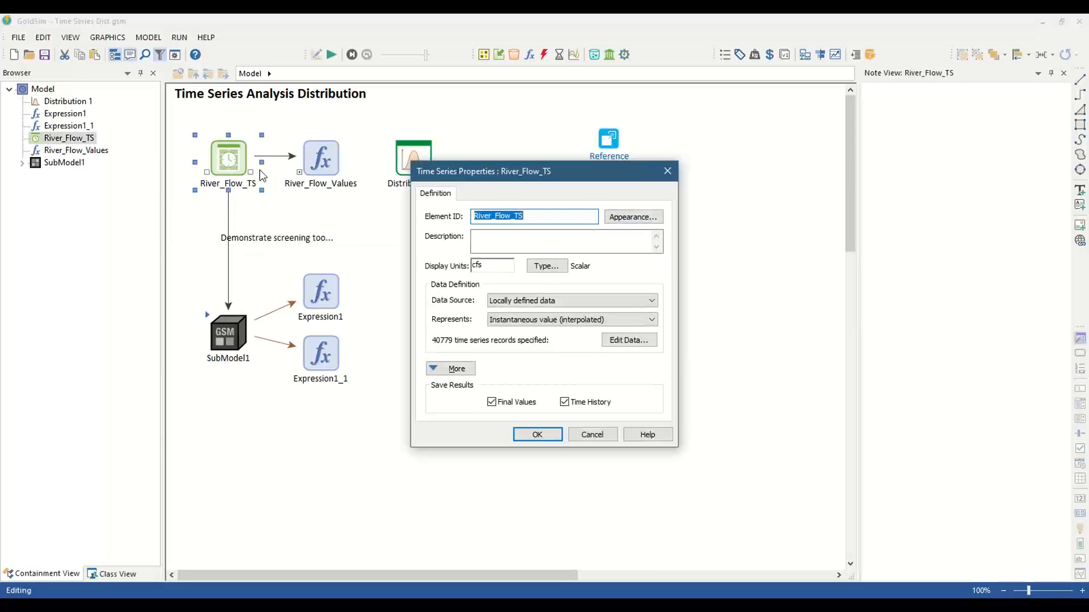
drag(429, 170, 479, 105)
click(673, 278)
mouse_move(775, 118)
mouse_down()
mouse_move(799, 391)
mouse_move(794, 120)
mouse_up()
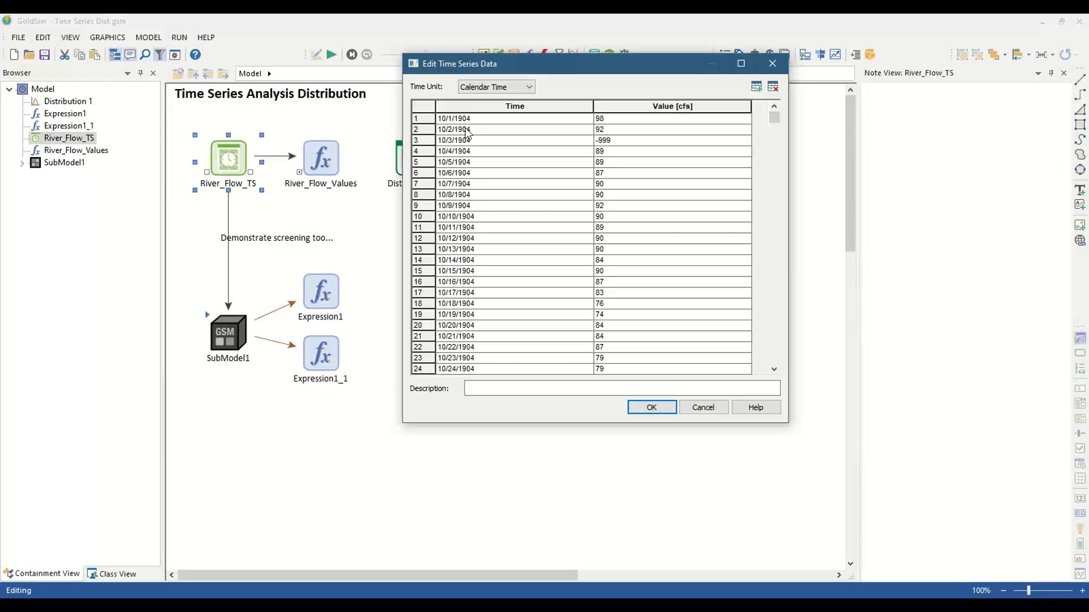
click(607, 144)
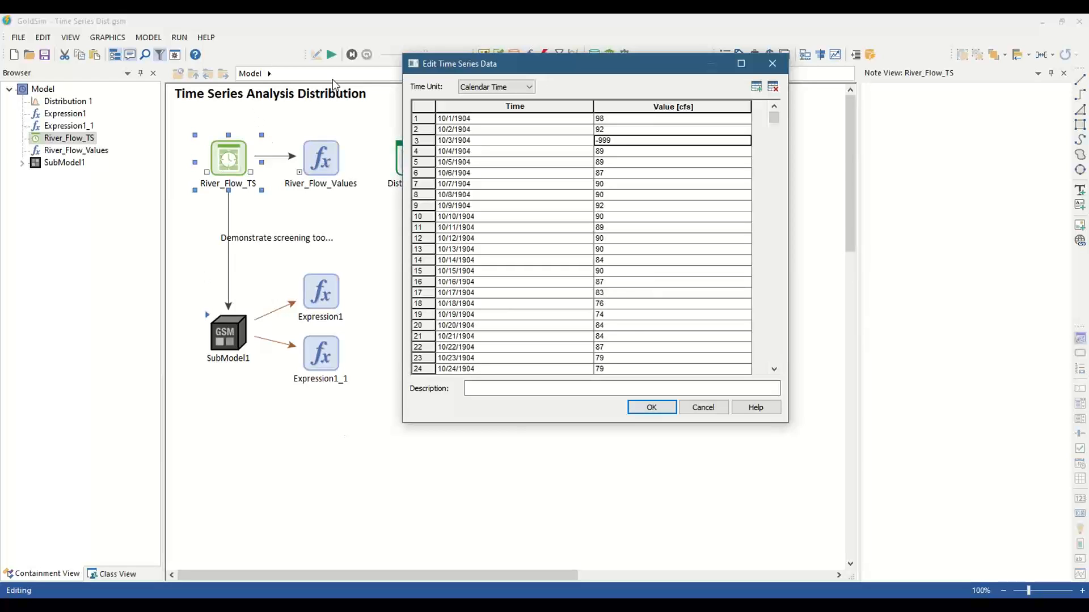
- Look through the other October 1904 flow values of River_Flow_TS, then close the data and properties
click(613, 120)
click(614, 129)
click(621, 150)
click(618, 162)
click(617, 187)
click(623, 217)
click(628, 248)
click(628, 283)
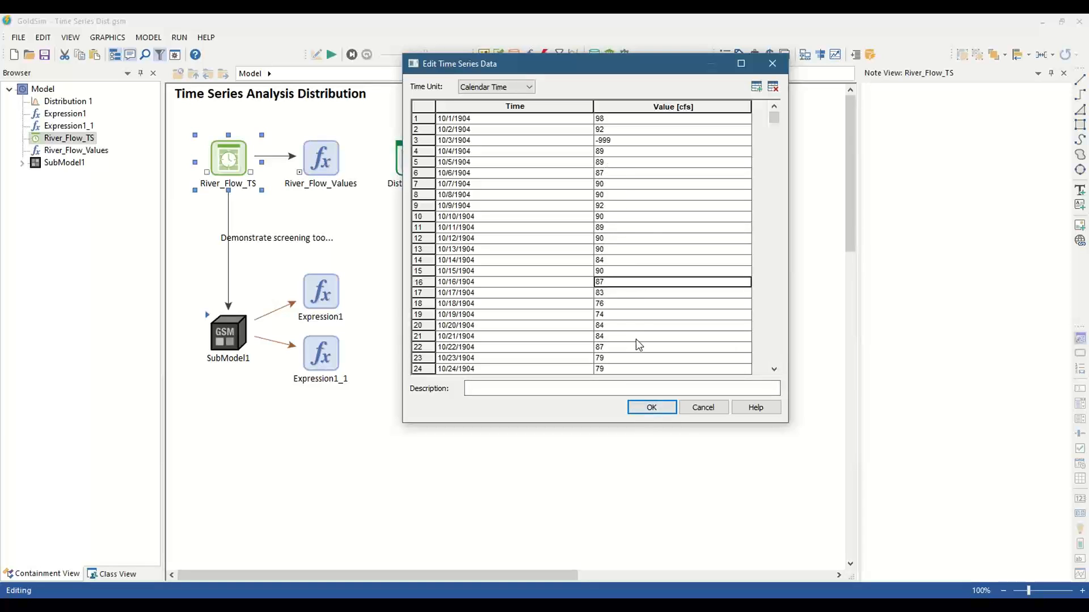
click(651, 407)
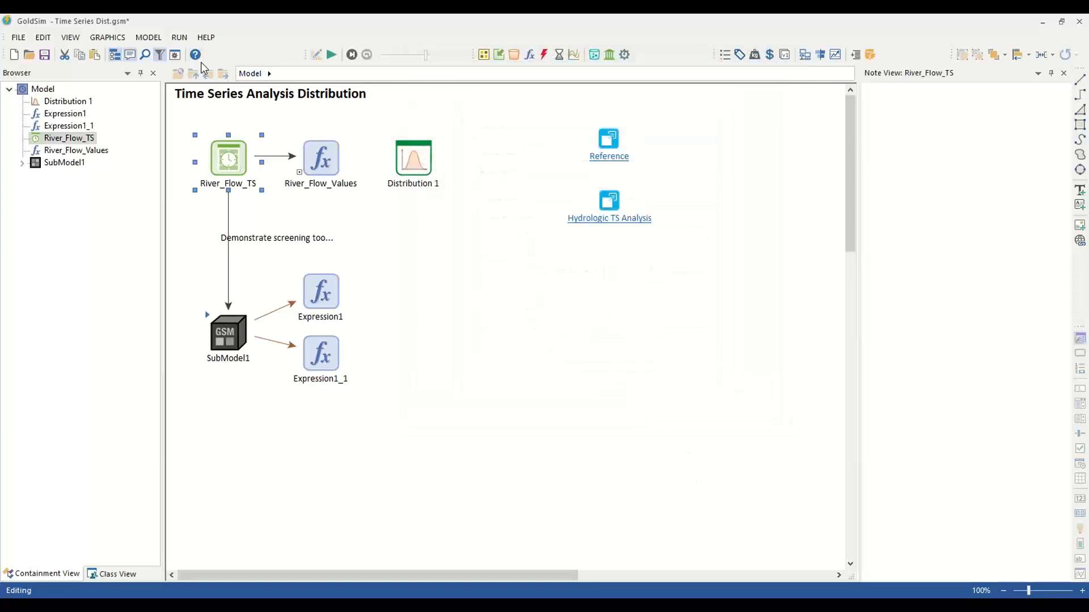
- Examine the time basis and Monte Carlo options in the top-level simulation settings, then close them
click(175, 55)
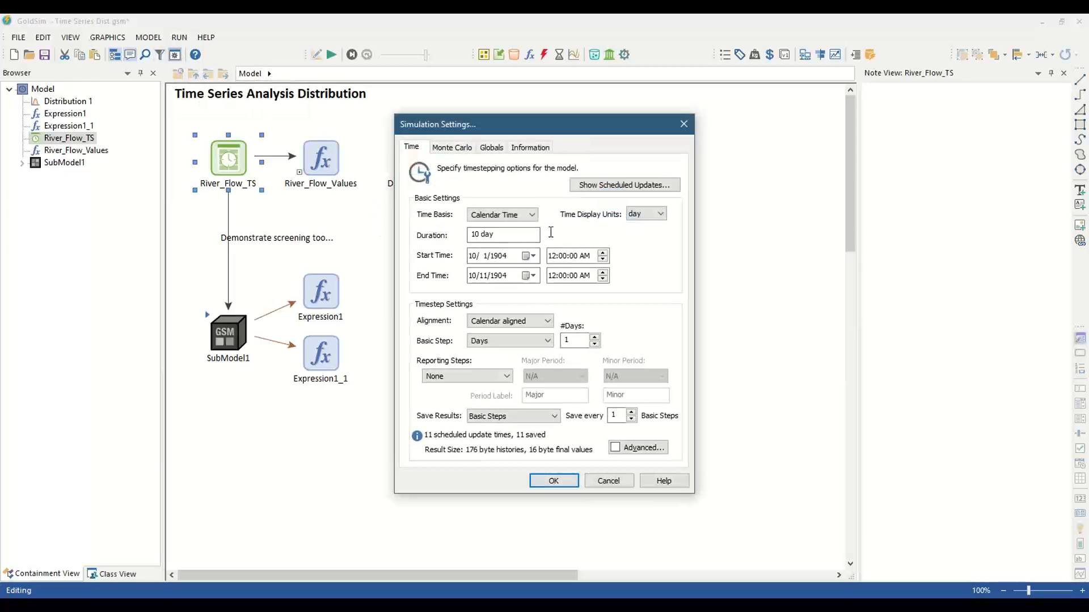
click(508, 220)
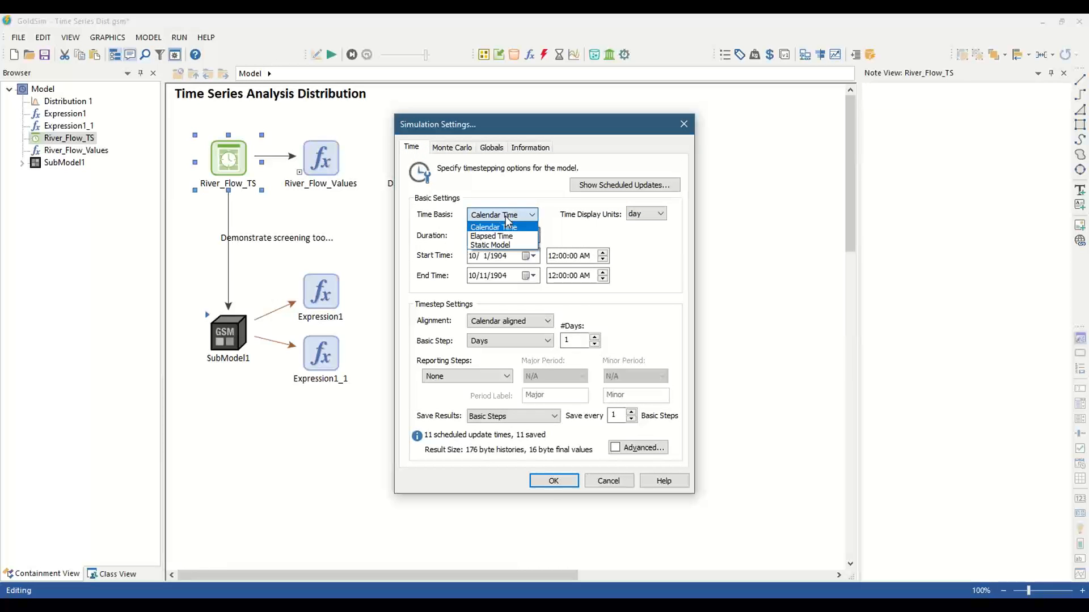
click(457, 147)
click(458, 148)
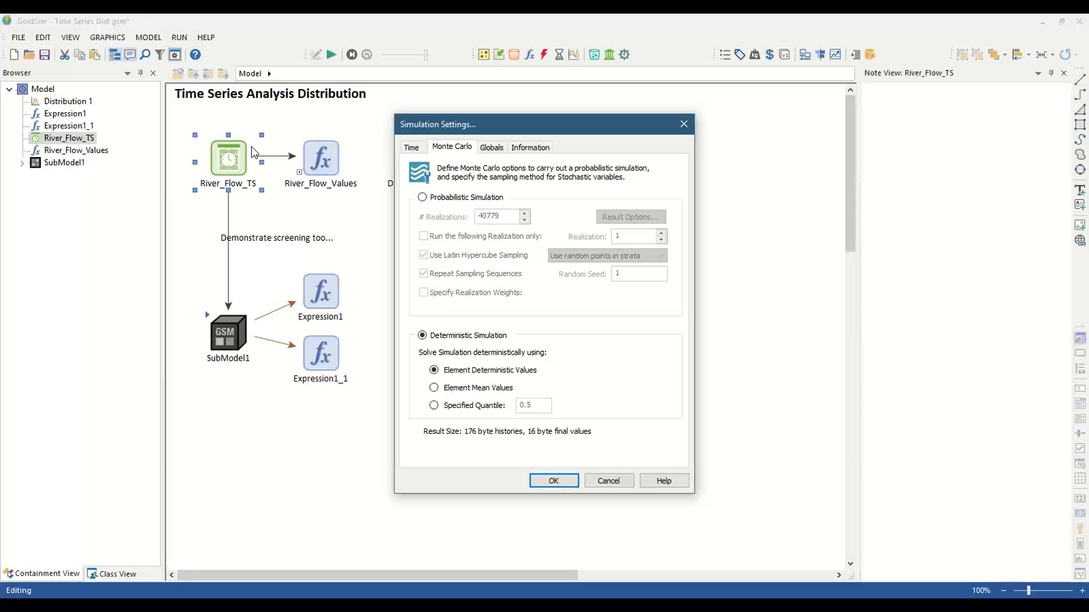
click(565, 482)
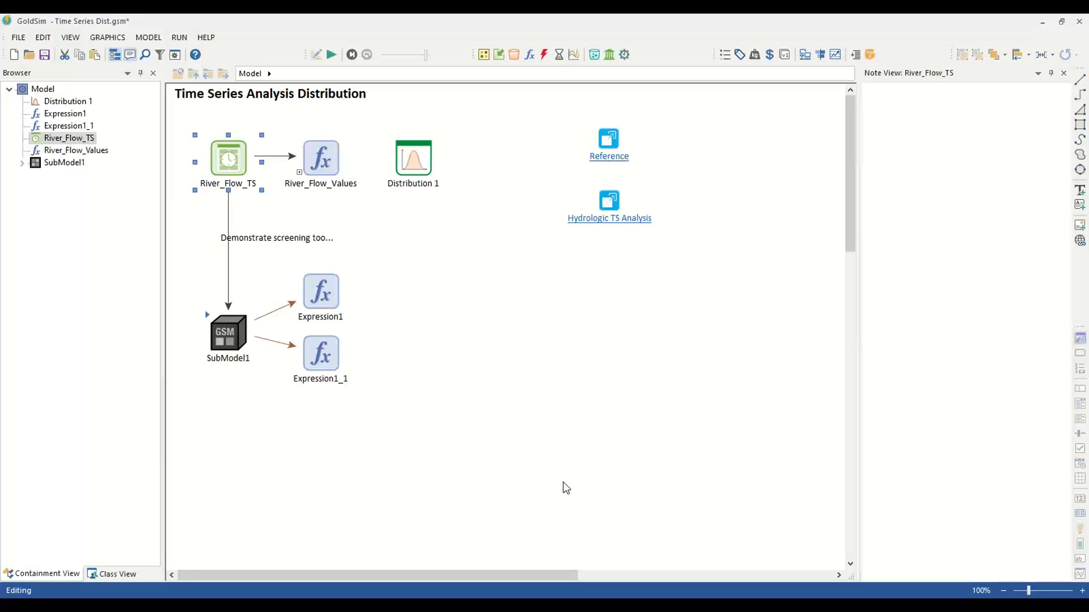
- Run the Time Series Dist simulation to completion and dismiss the completion message
mouse_move(229, 151)
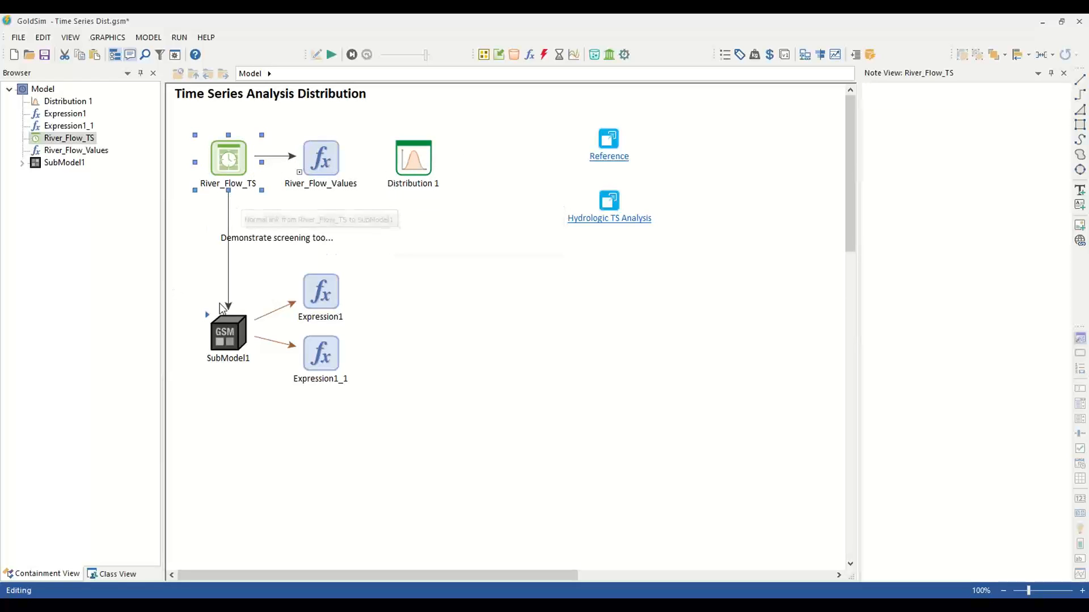
mouse_move(223, 315)
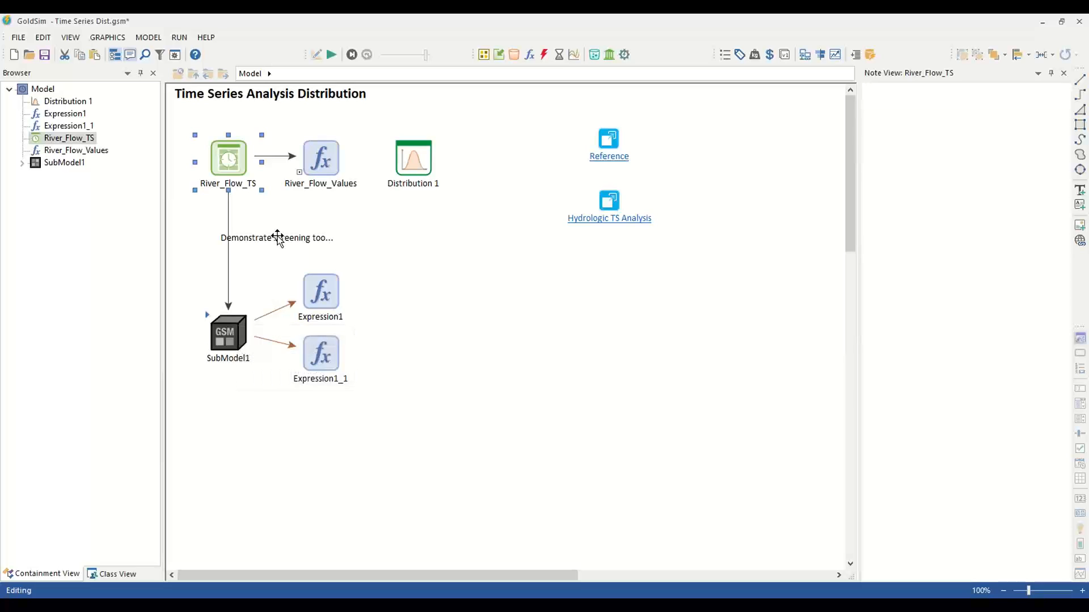
mouse_move(326, 297)
click(334, 57)
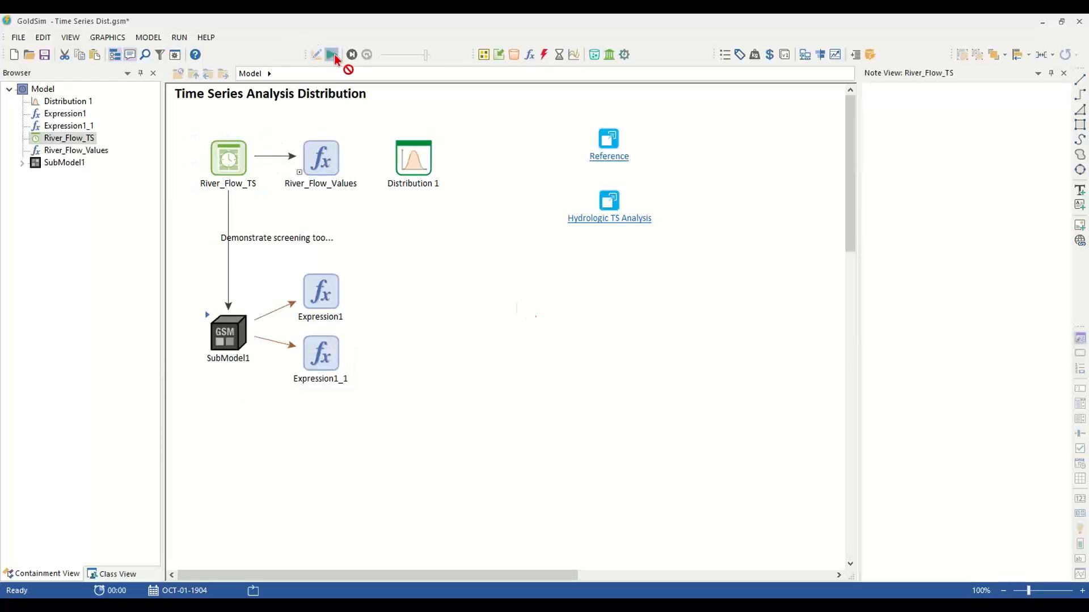
click(545, 330)
- Go into SubModel1 and open its Distribution 1 result to examine the distribution of River_Flow_Values
click(210, 324)
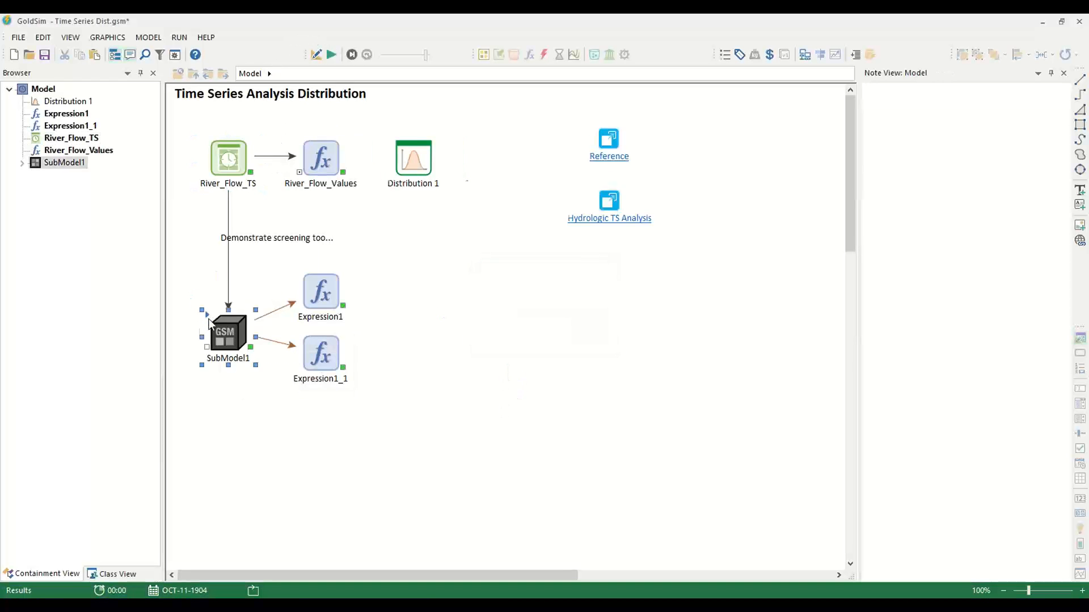
double_click(210, 323)
double_click(444, 159)
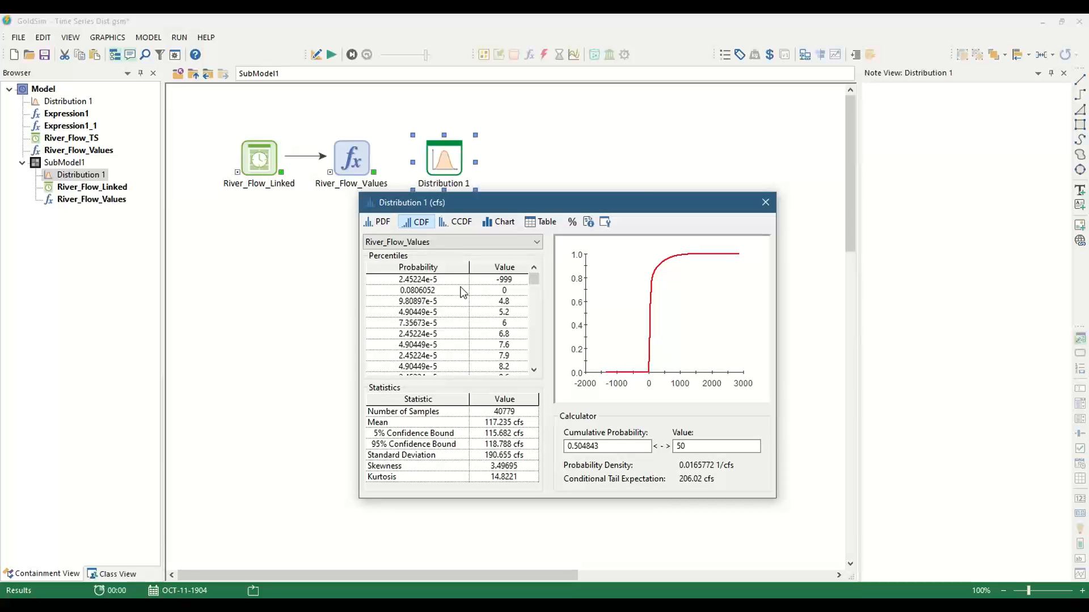
- Examine the lowest percentile values and their probabilities for River_Flow_Values in the Distribution 1 result
click(492, 281)
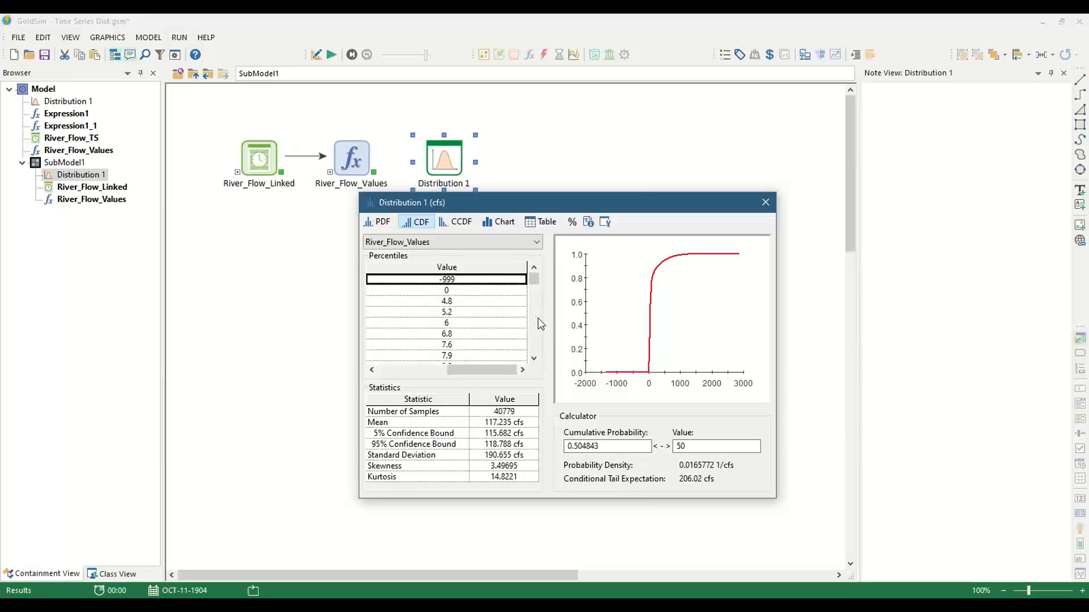
click(429, 372)
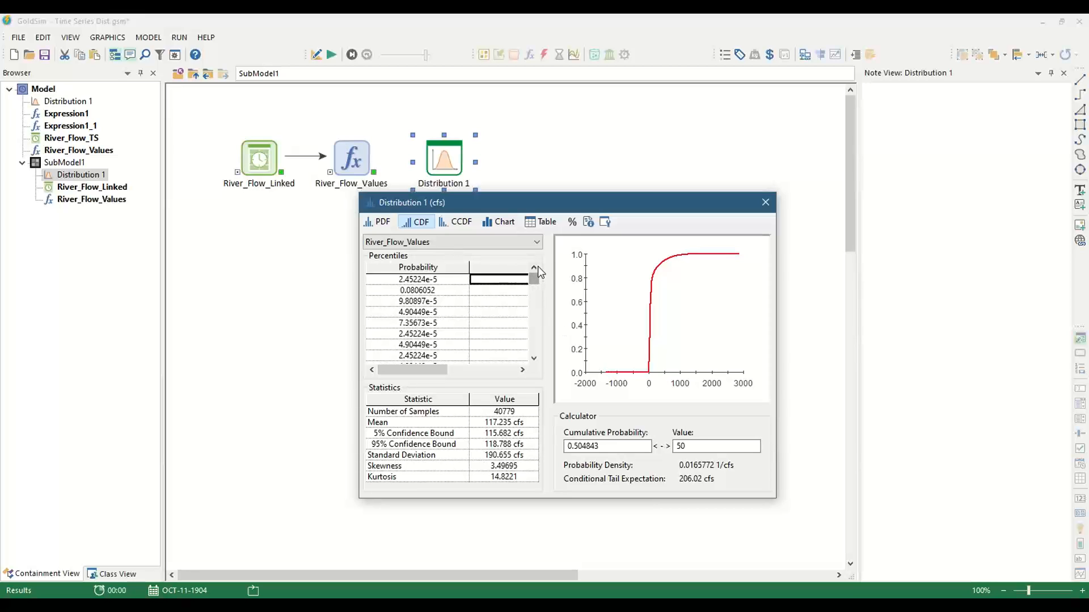
click(513, 370)
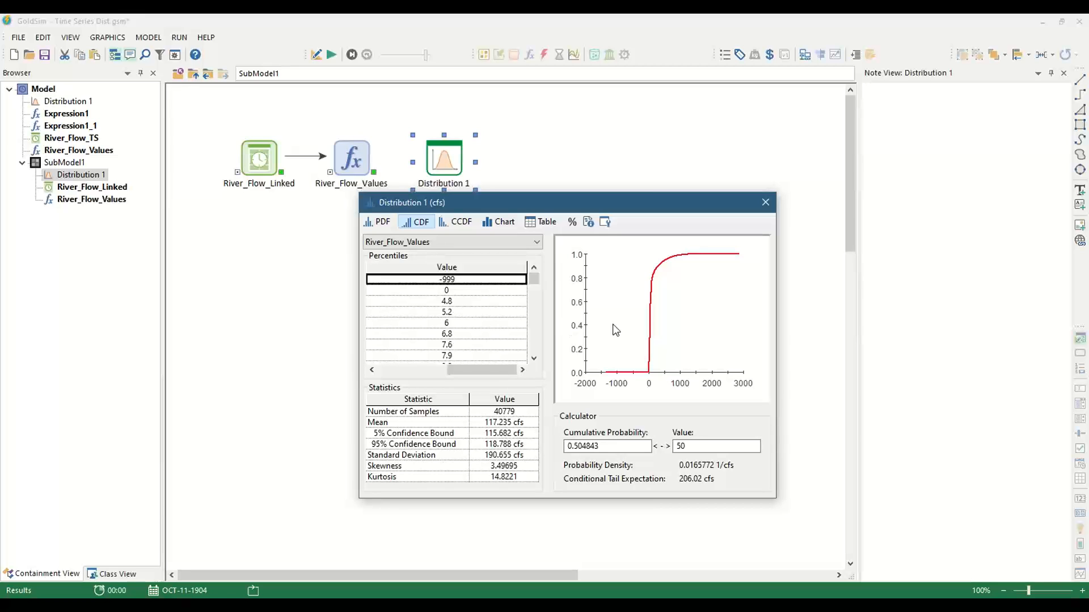
- Add a realization screening category with the condition River_Flow_Values < 0 cfs in Distribution 1's Monte Carlo result options, then close the properties
click(606, 222)
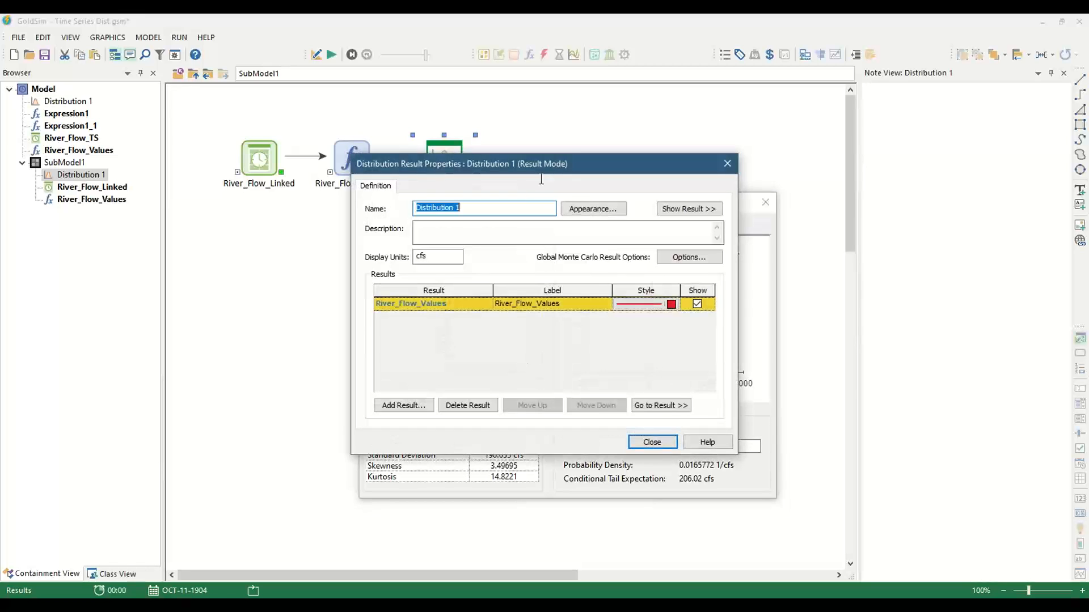
drag(584, 165, 834, 77)
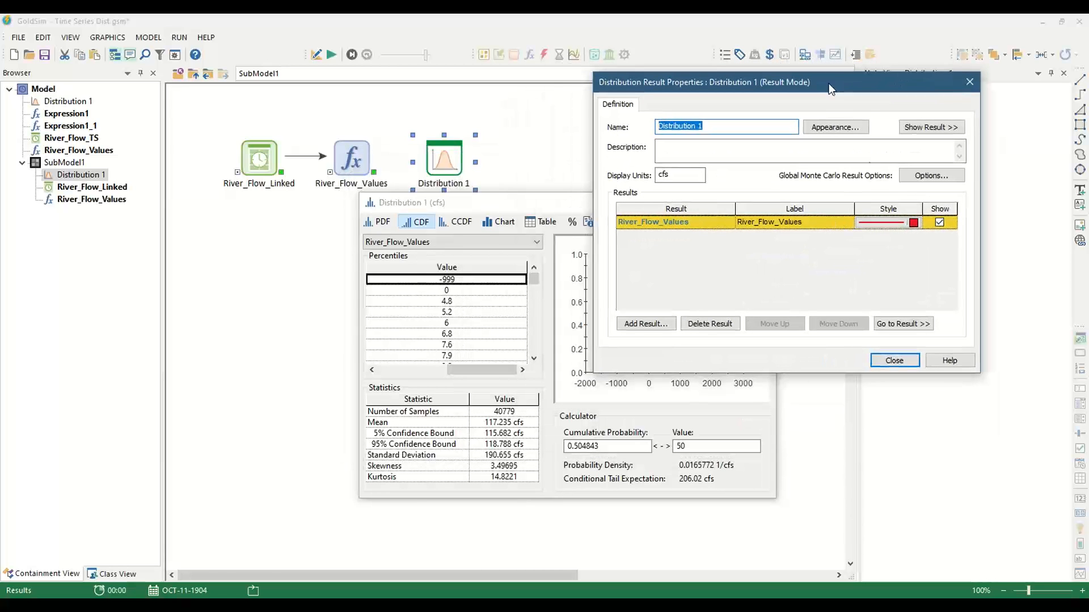
click(921, 181)
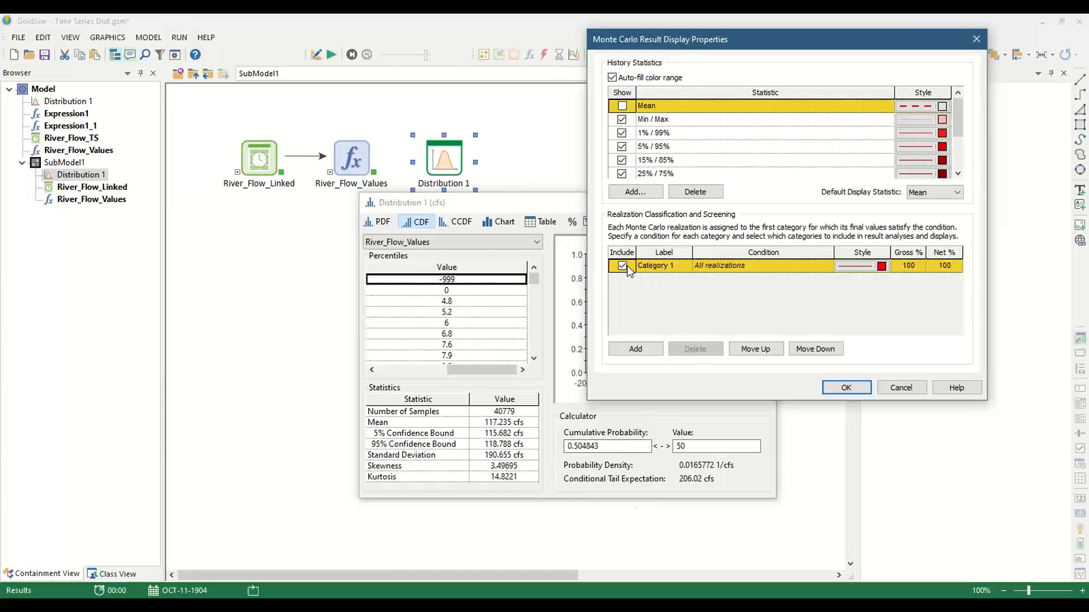
click(627, 349)
click(713, 266)
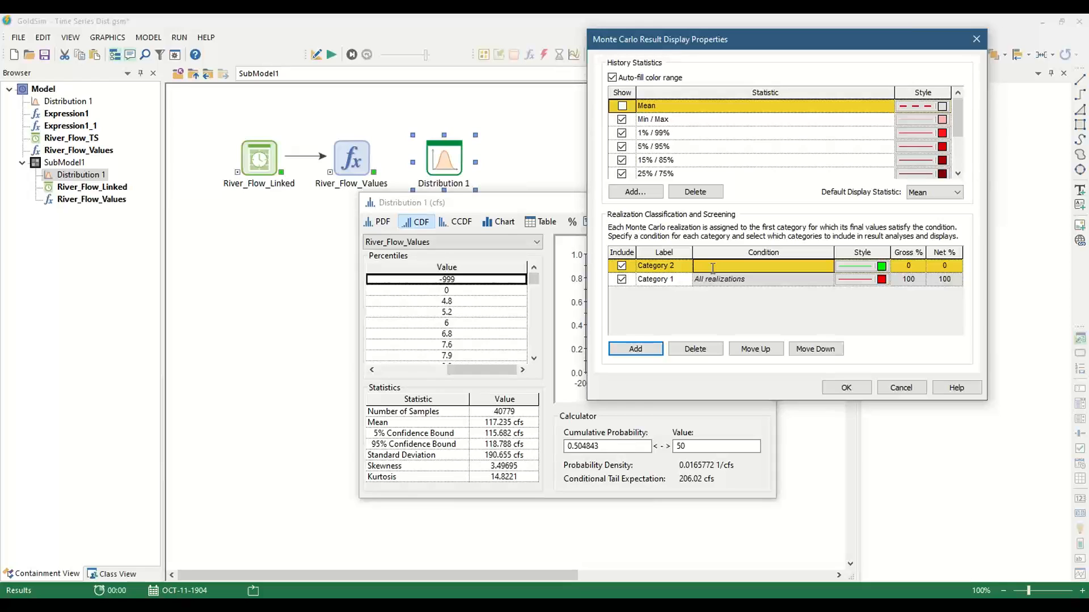
text(River_Flow_Values < 0)
text(cfs)
click(693, 299)
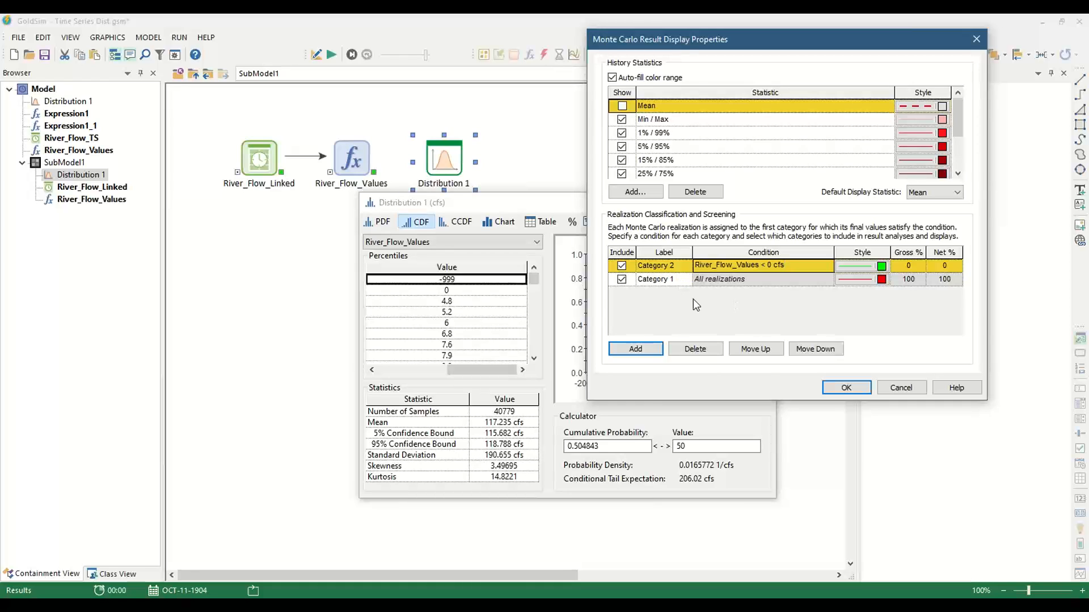
click(622, 270)
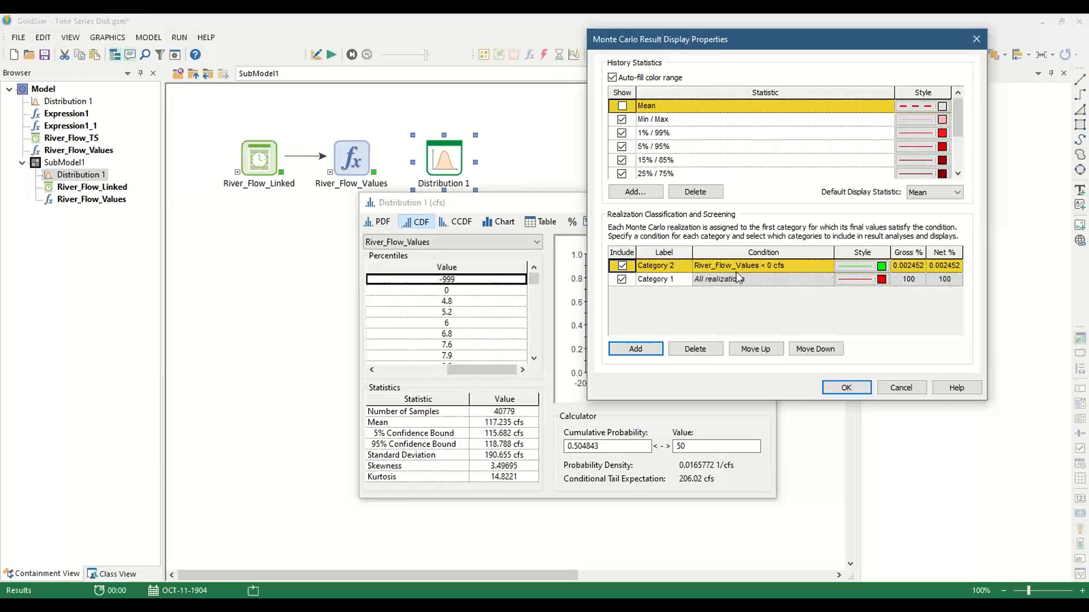
click(845, 388)
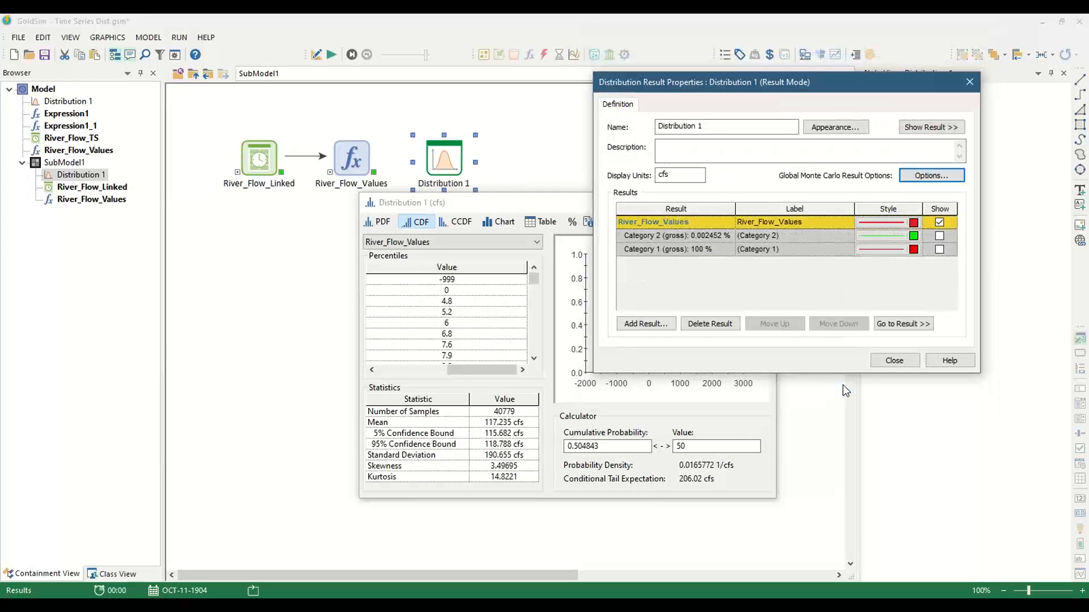
click(878, 362)
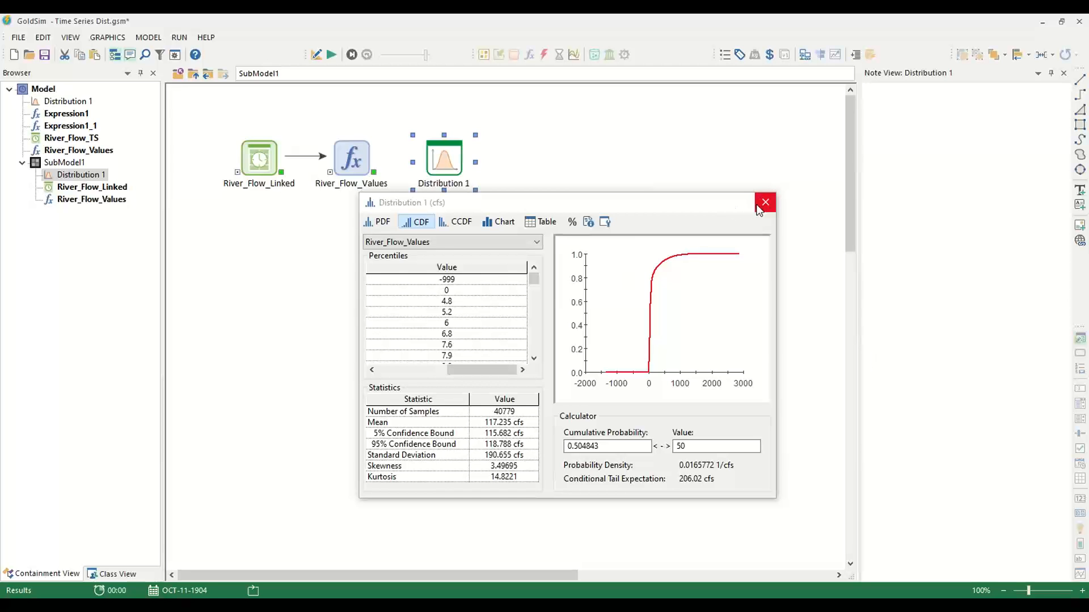
- Exclude the River_Flow_Values < 0 cfs category (Category 2) from the Monte Carlo results and close Distribution 1's properties
click(605, 222)
click(672, 257)
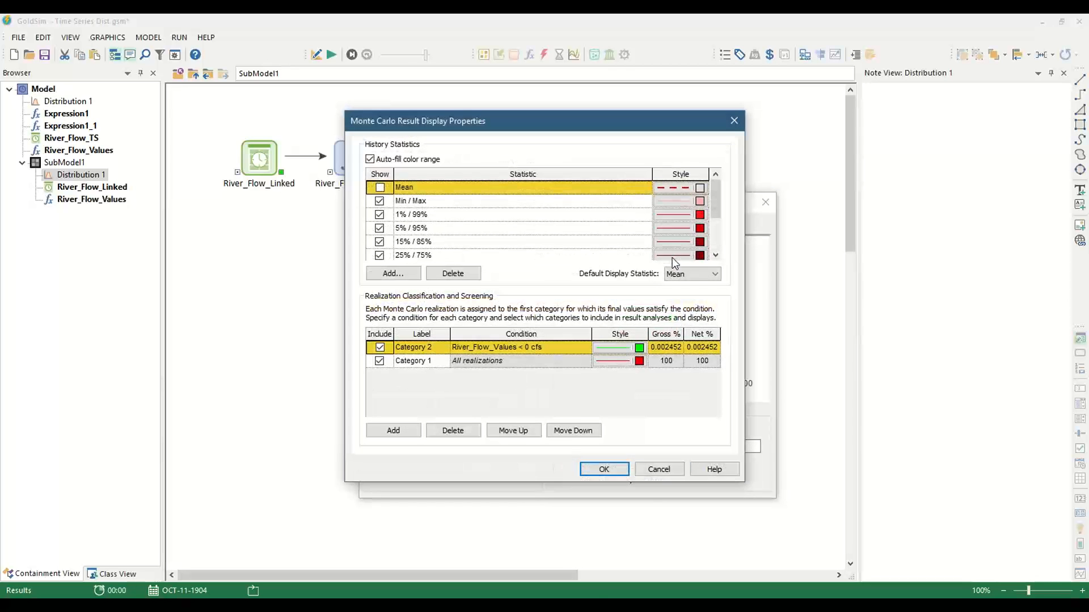
click(381, 348)
click(604, 470)
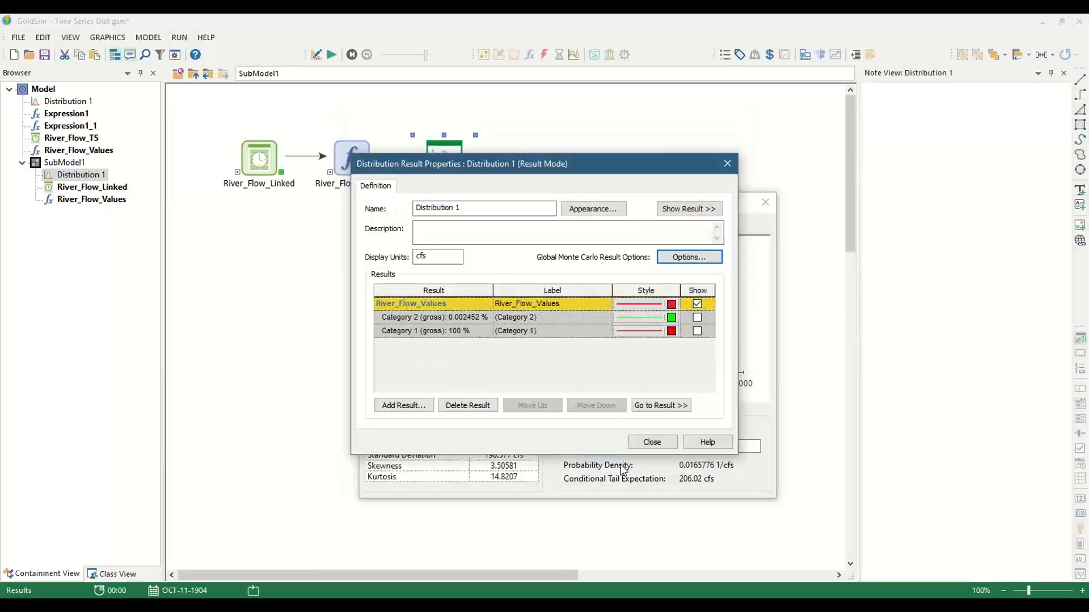
click(647, 441)
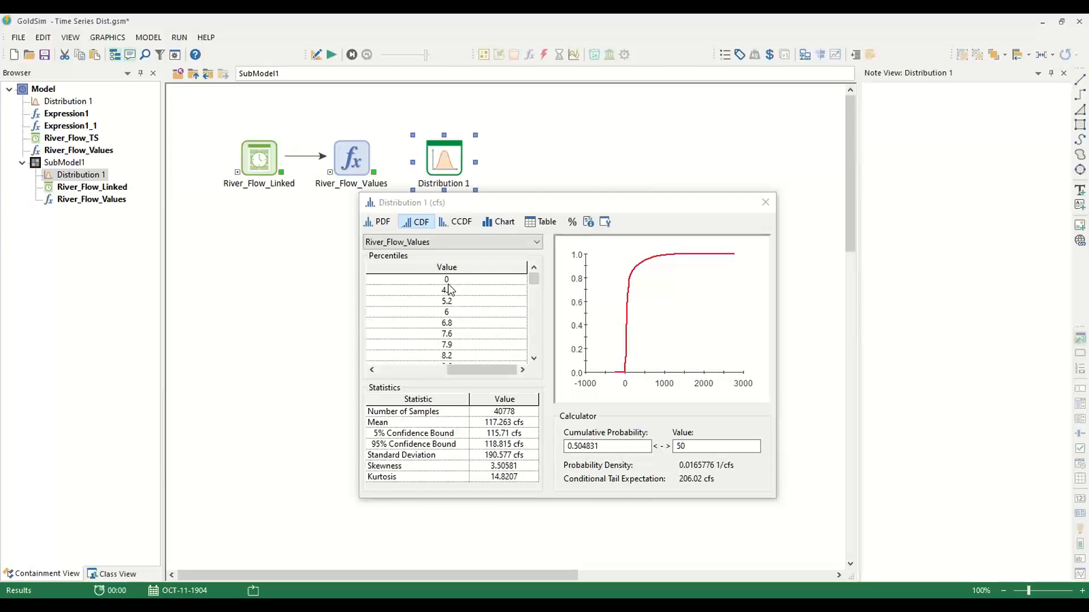
- Review the screened percentile probabilities in Distribution 1, close the result and return to the top level of the model
click(443, 370)
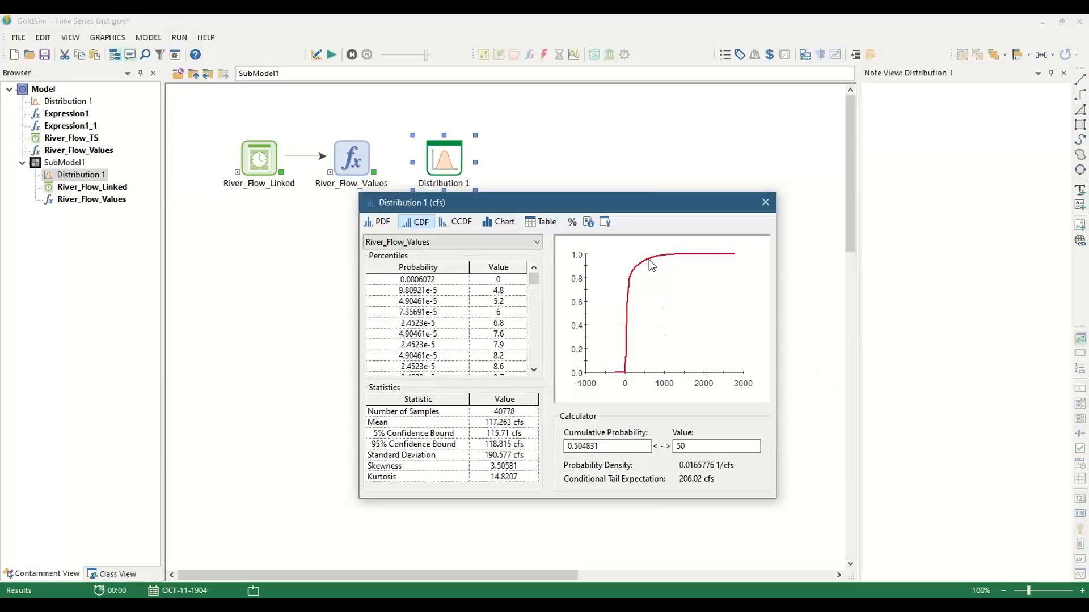
click(765, 202)
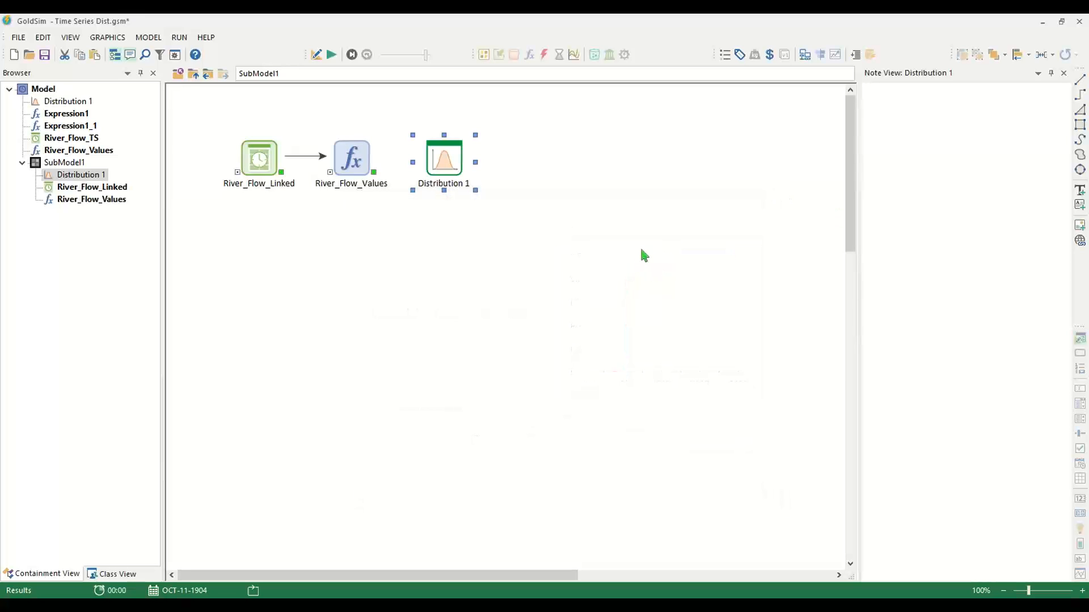
click(193, 75)
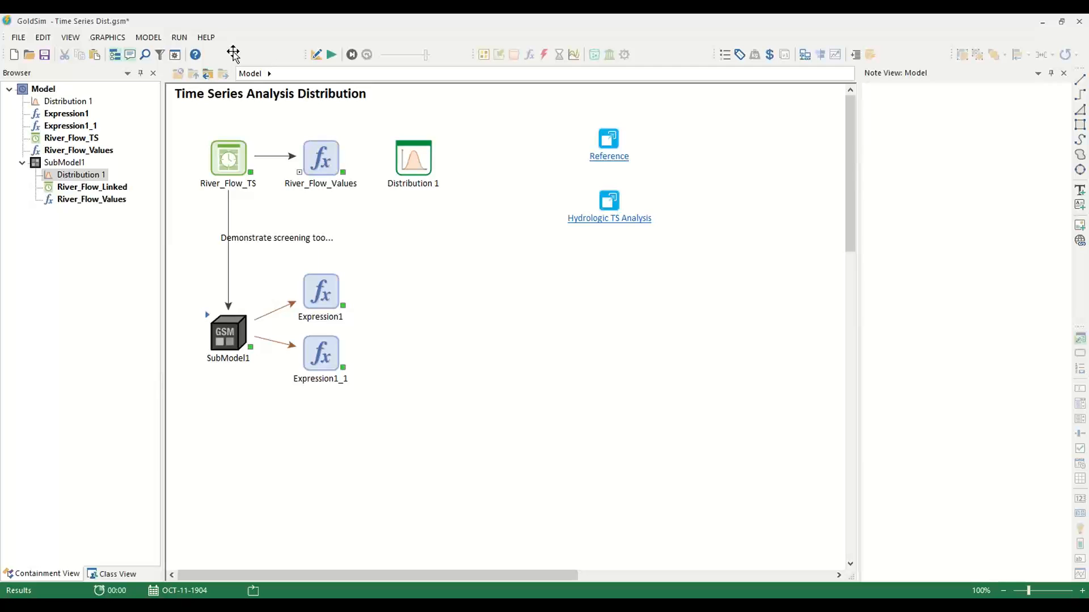
- Open SubModel1's properties and examine how its River_Flow_Values output is defined in the interface settings
double_click(228, 333)
drag(482, 127, 516, 99)
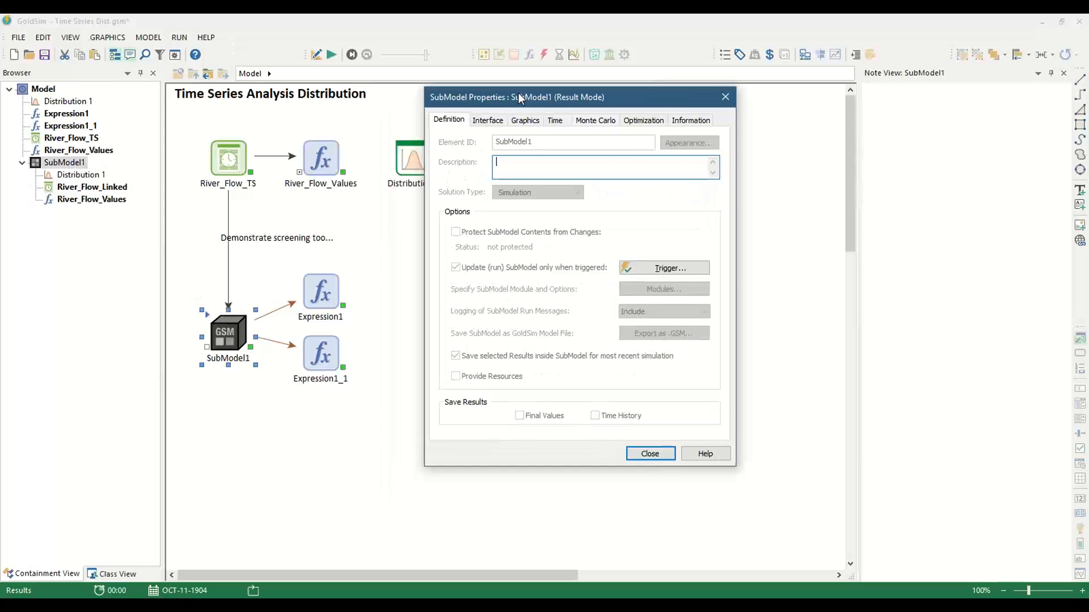
click(487, 119)
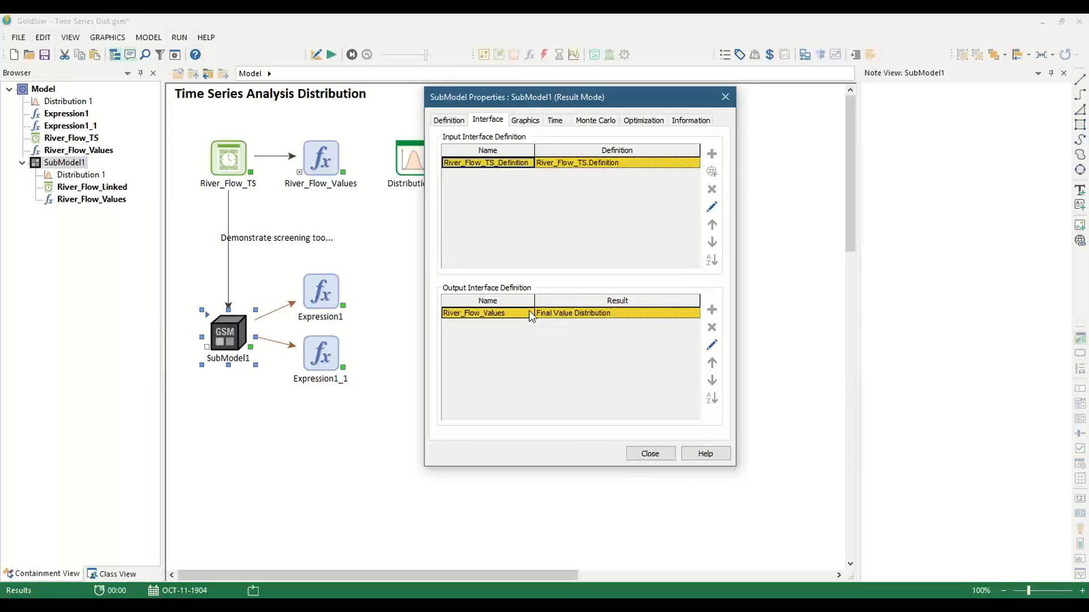
click(590, 318)
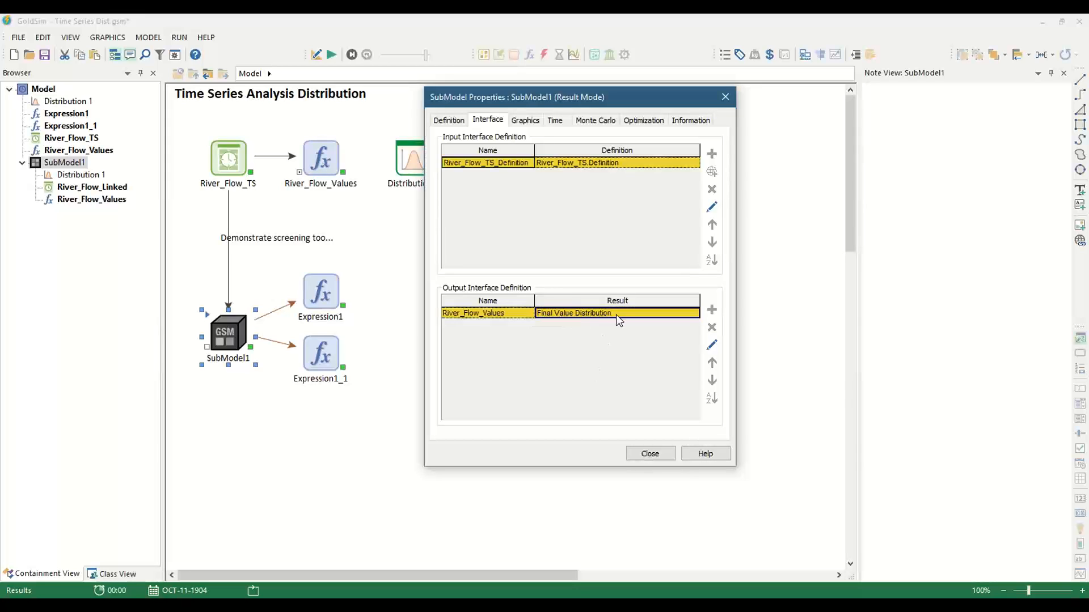
double_click(635, 314)
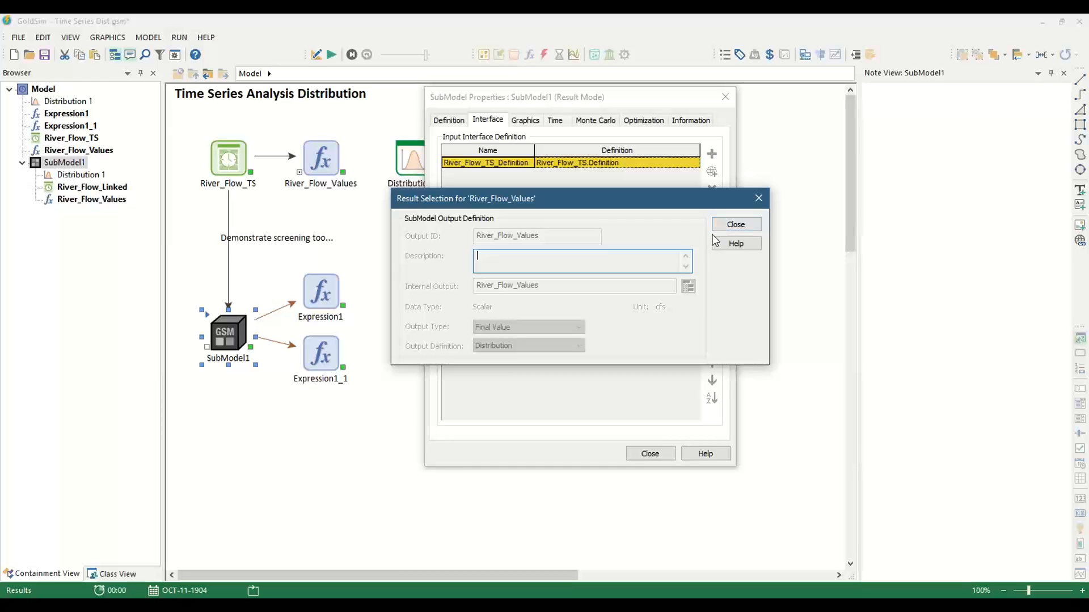
click(736, 224)
- Delete the results to return to Edit Mode and keep SubModel1's River_Flow_Values output defined as Distribution
click(712, 250)
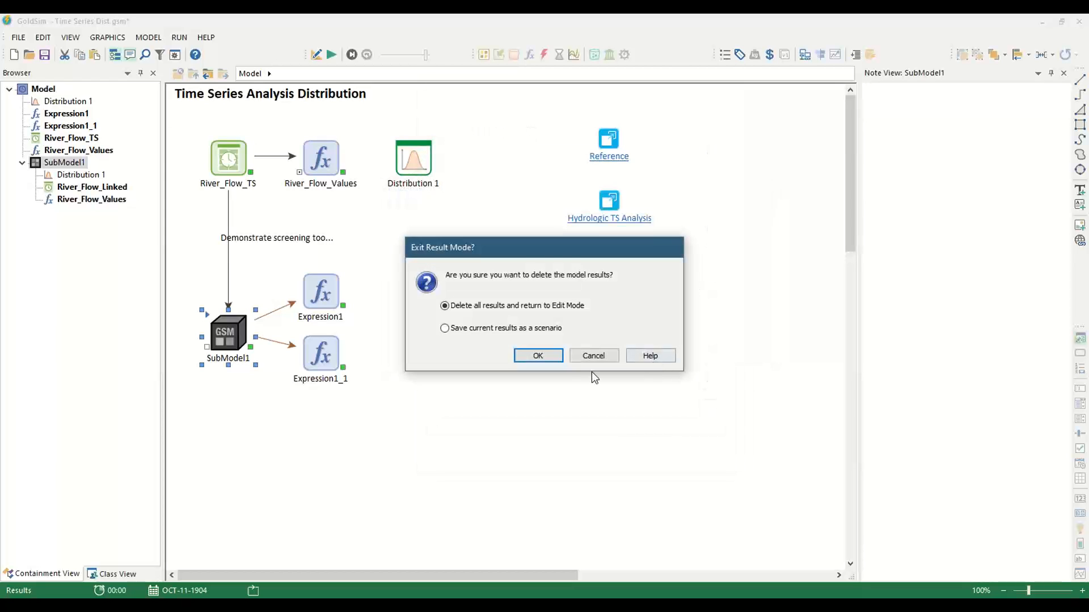
click(553, 356)
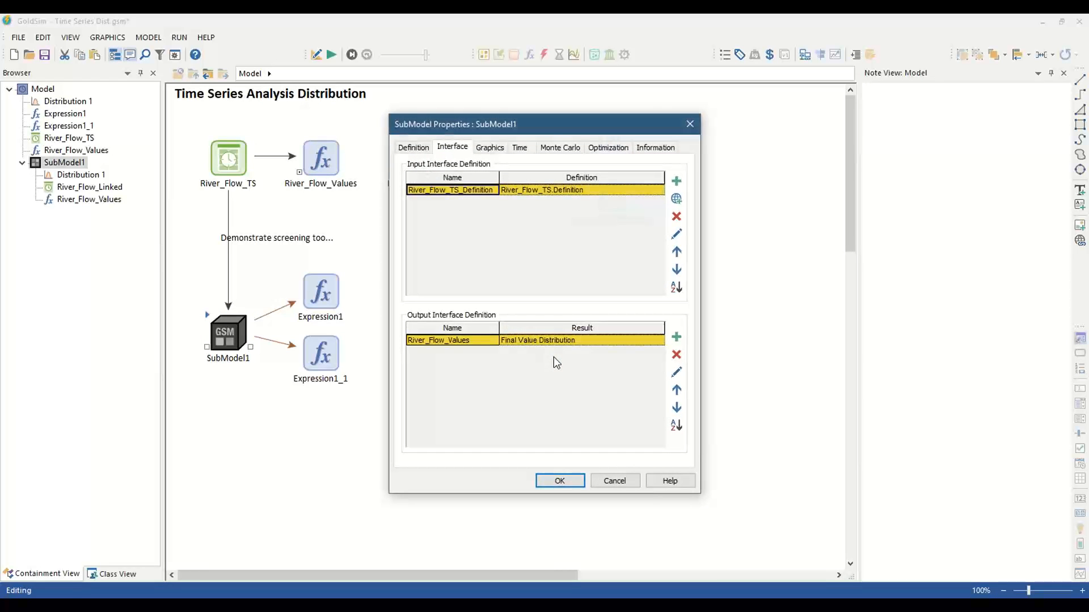
click(677, 370)
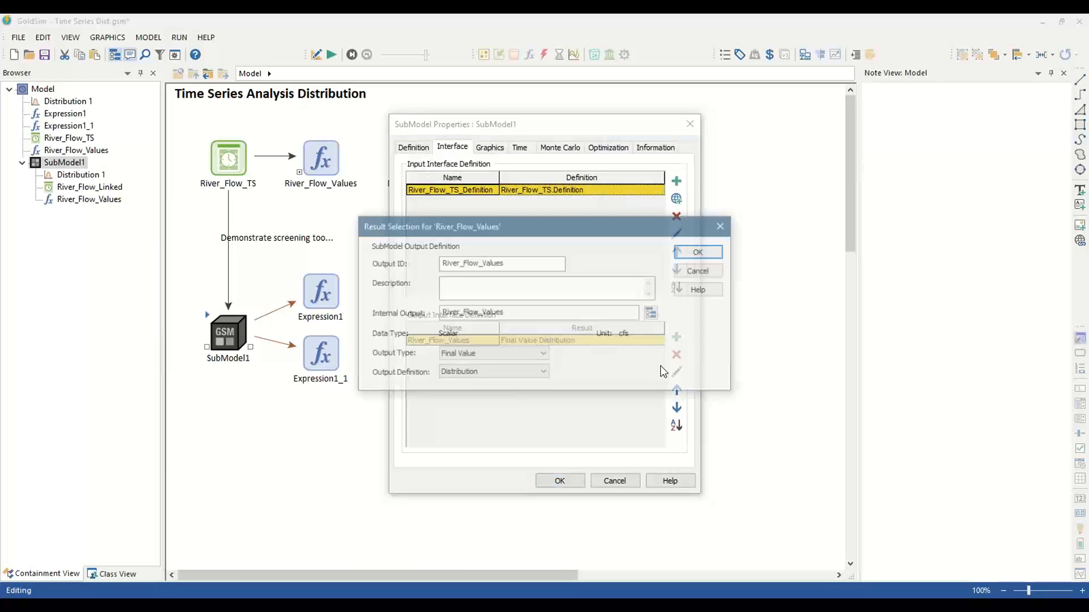
click(493, 373)
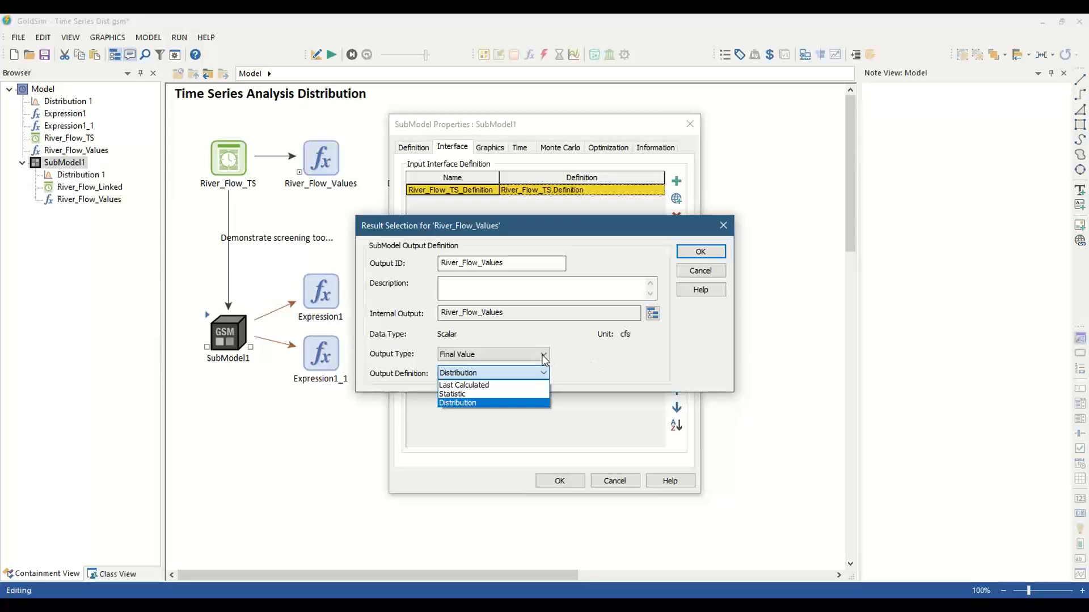
click(462, 400)
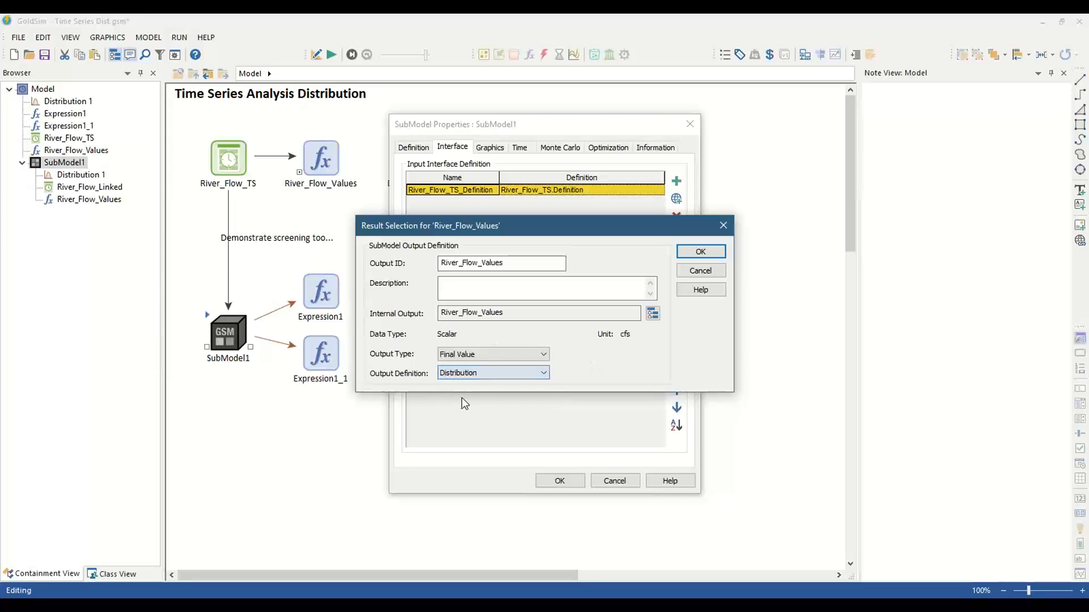
click(698, 253)
click(541, 480)
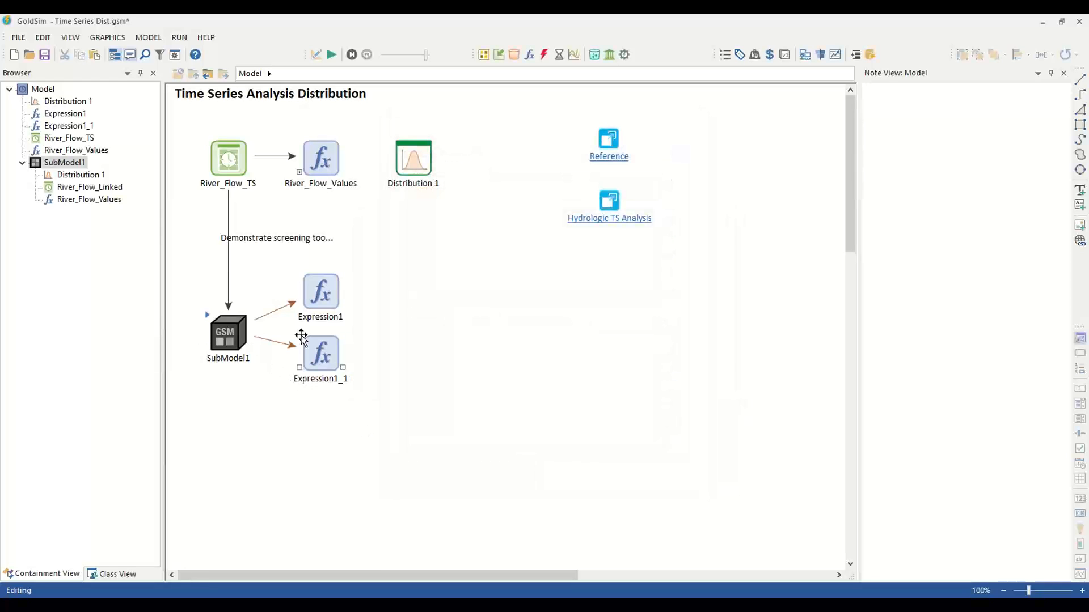
- Rename the Expression1 element, which uses PDF_SD on the submodel output, as Flows_SD
double_click(325, 293)
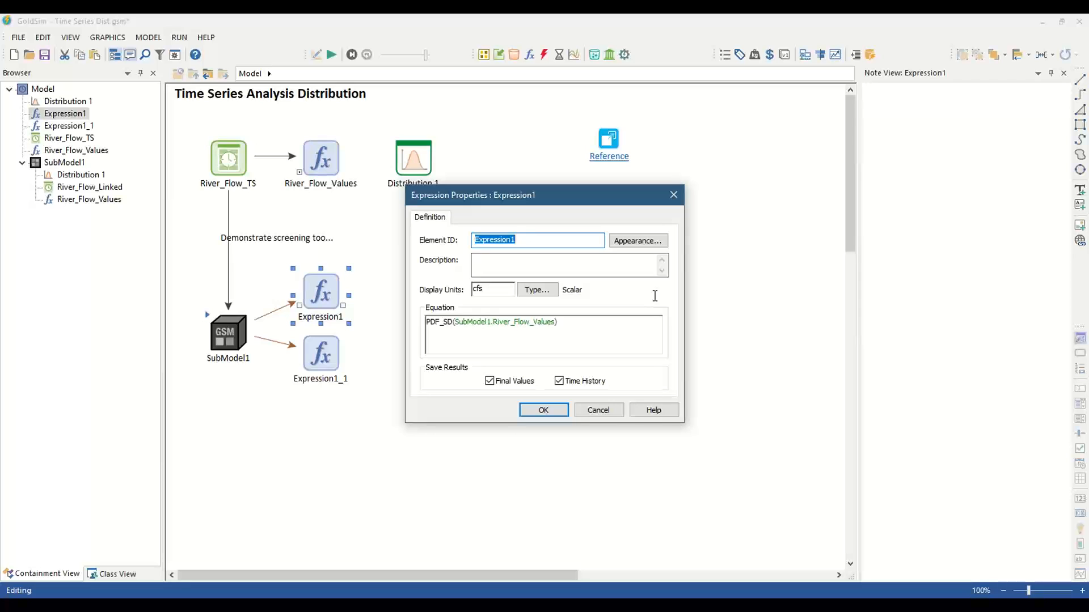
text(Flows_SD)
key(Return)
- Rename the Expression1_1 element, which uses PDF_mean on the submodel output, as Flows_Mean
double_click(321, 352)
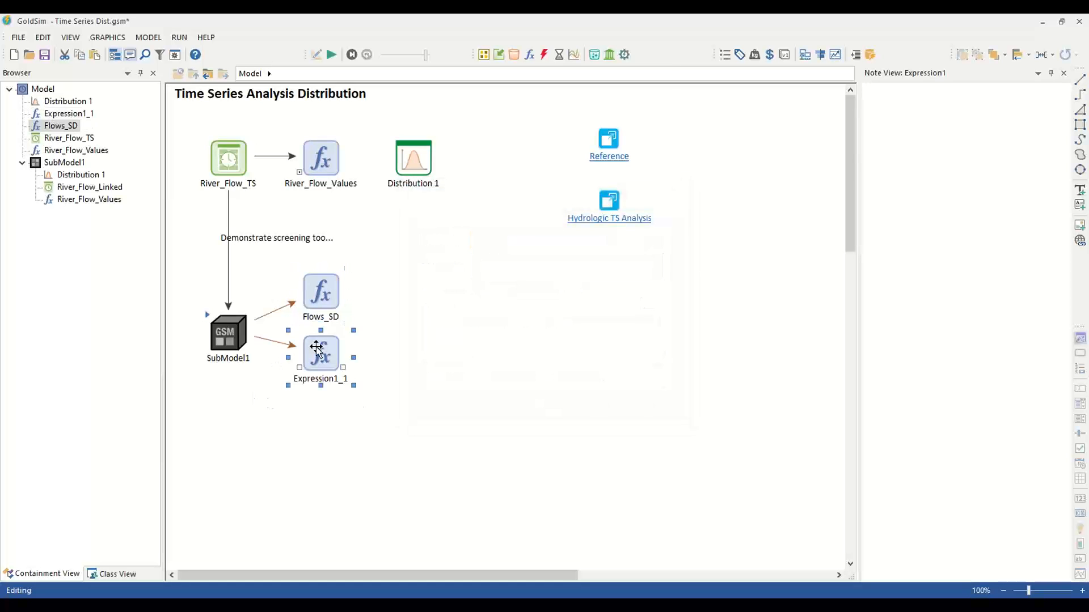
text(Flows_Mea)
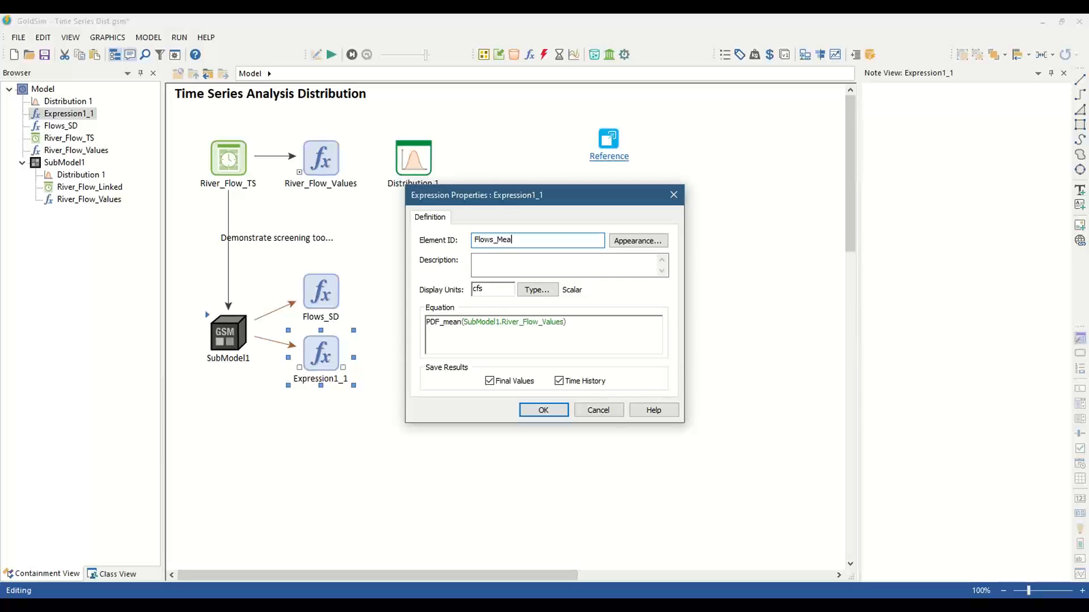
text(n)
key(Return)
- Open Flows_Mean's properties and examine its PDF_mean equation and the available special distribution functions
double_click(316, 356)
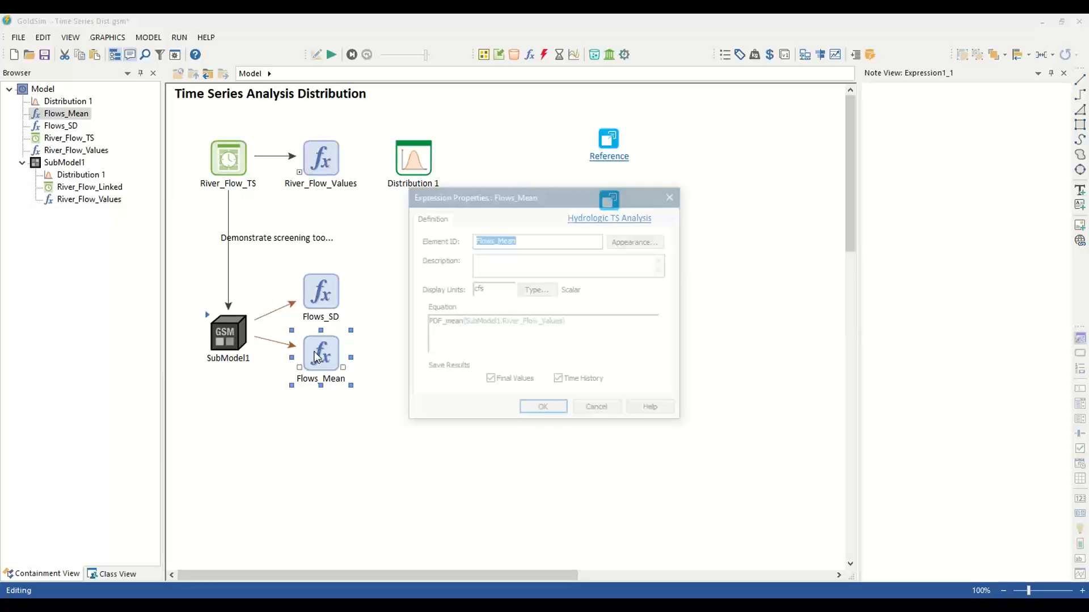
click(426, 323)
drag(426, 322, 460, 325)
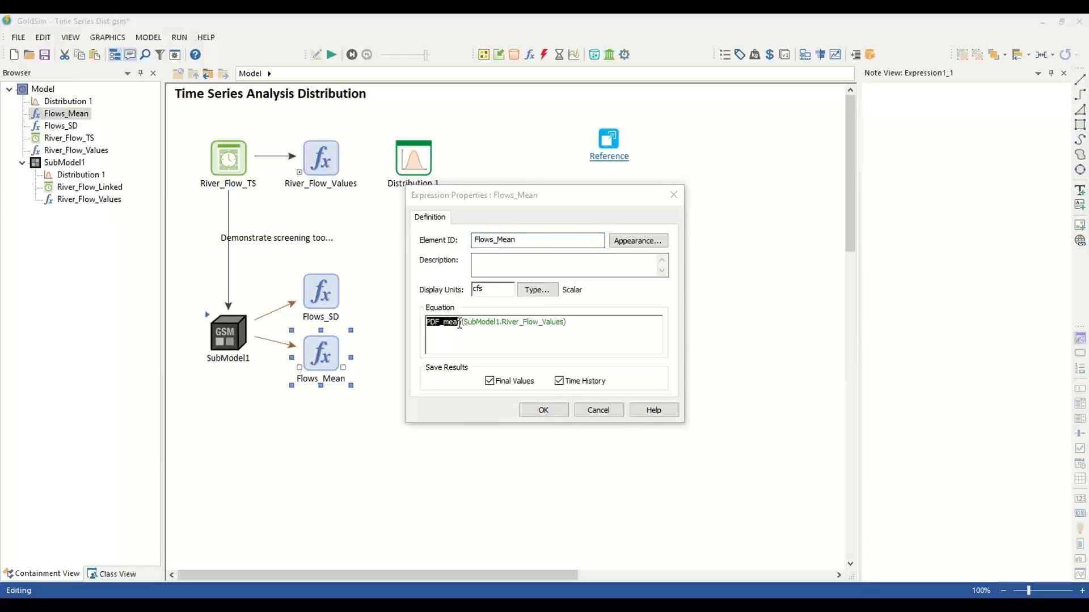
right_click(447, 326)
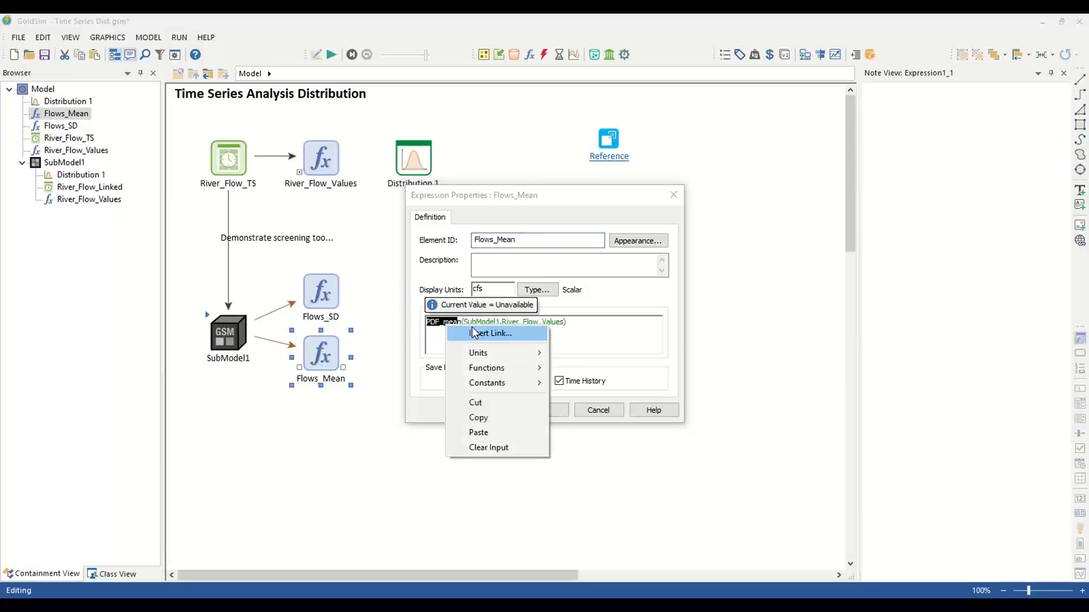
mouse_move(488, 369)
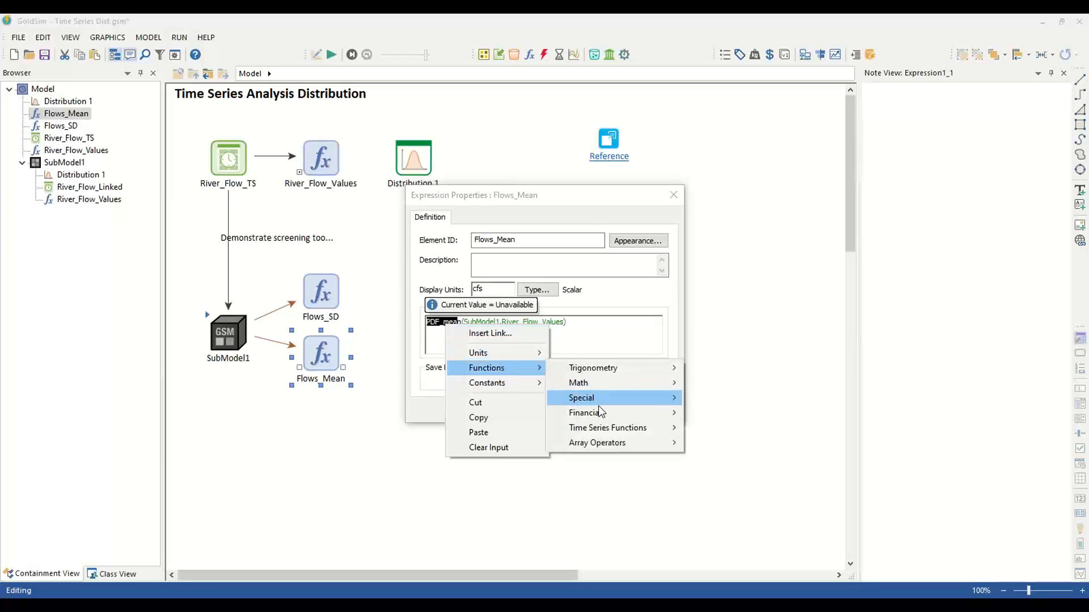
mouse_move(600, 399)
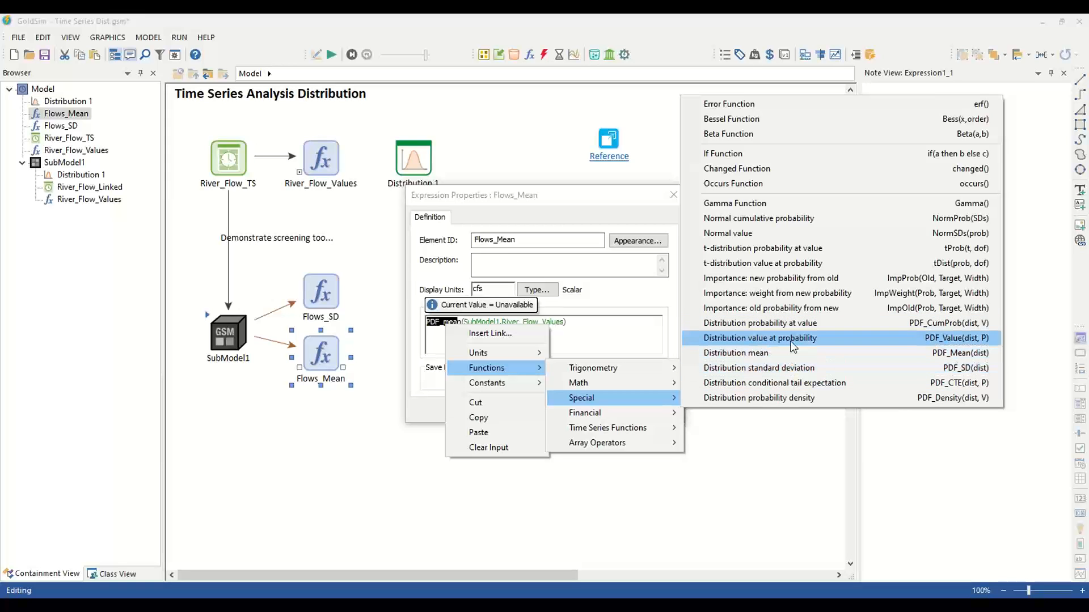
click(536, 198)
click(547, 410)
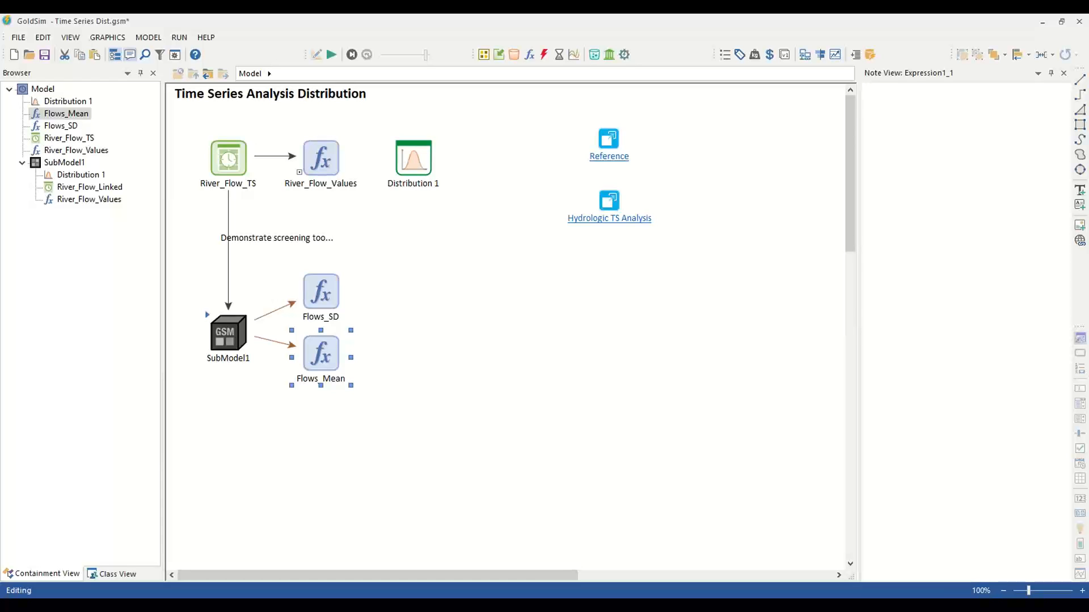
- Open the Multivariate Correlation.gsm model and review the equation of the Temp_Values expression
click(493, 342)
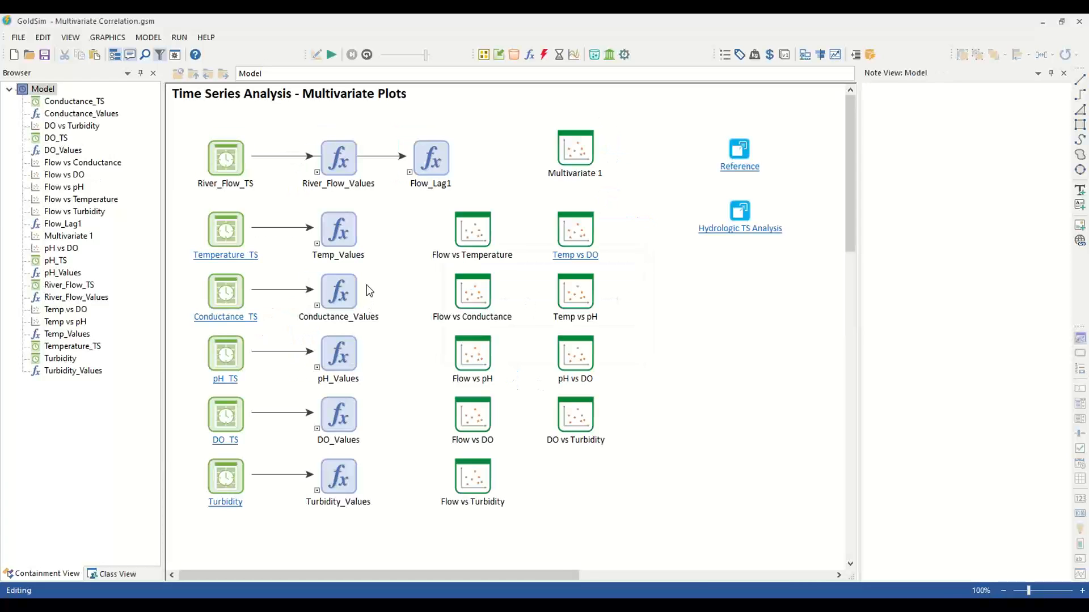
mouse_move(225, 430)
double_click(338, 233)
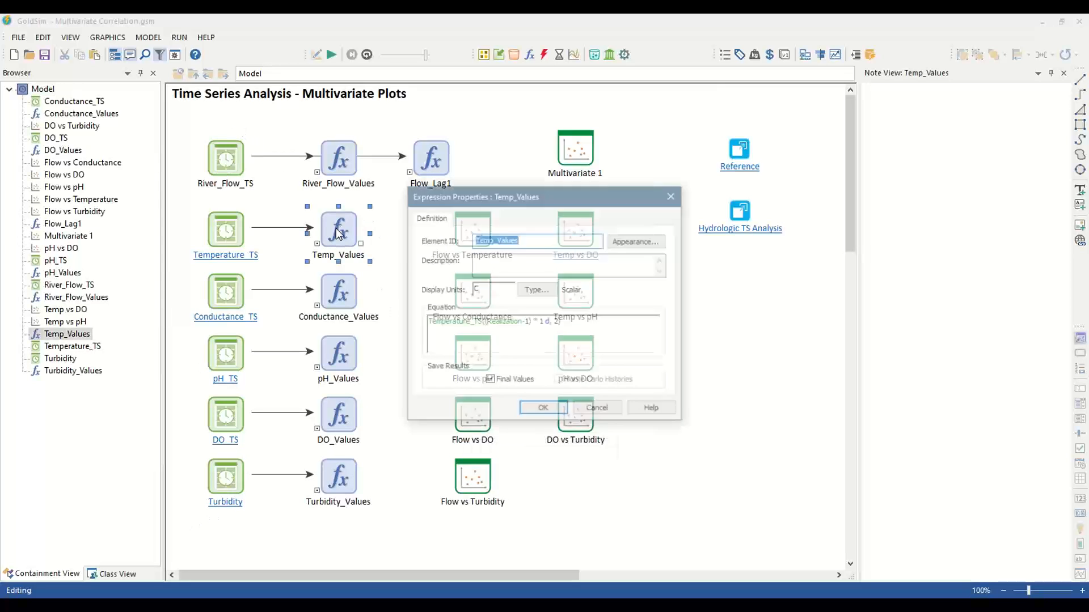
drag(497, 199, 553, 126)
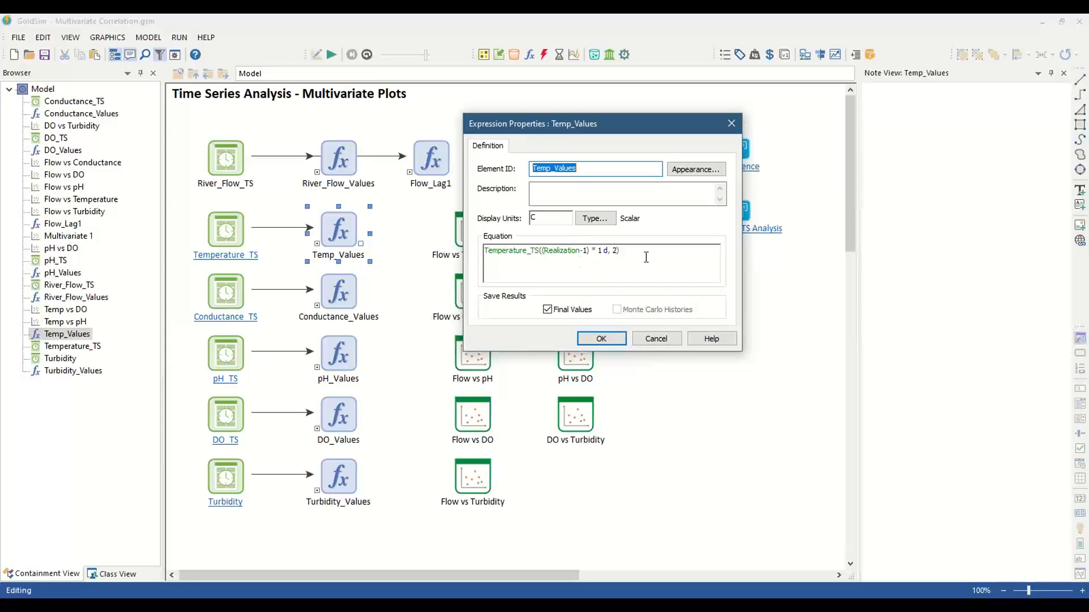
click(600, 339)
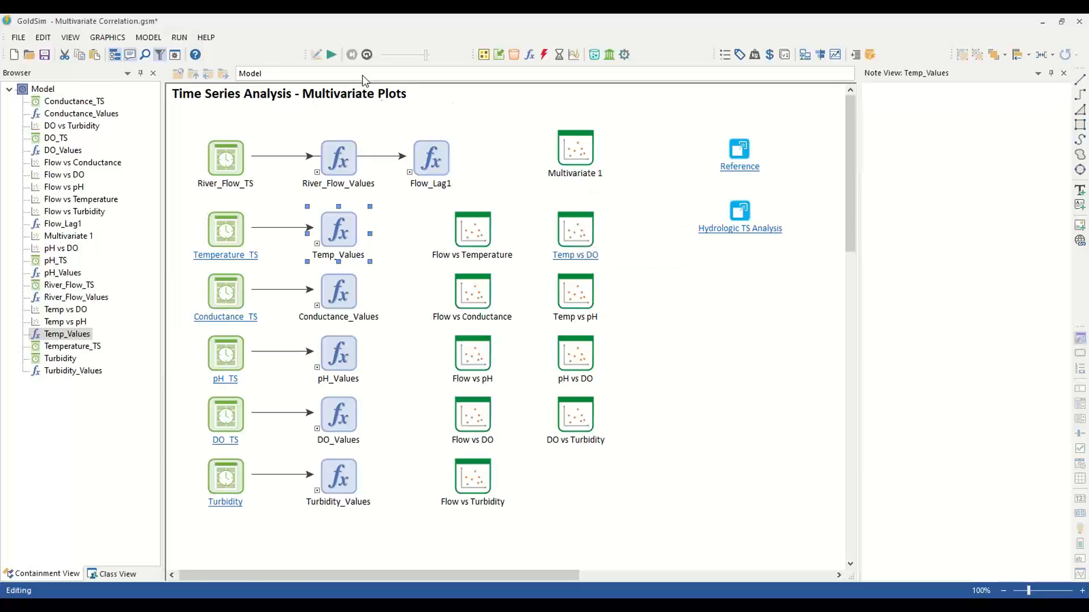
- Run the simulation and display the Temp vs DO result as a scatter chart in a smaller window
click(331, 54)
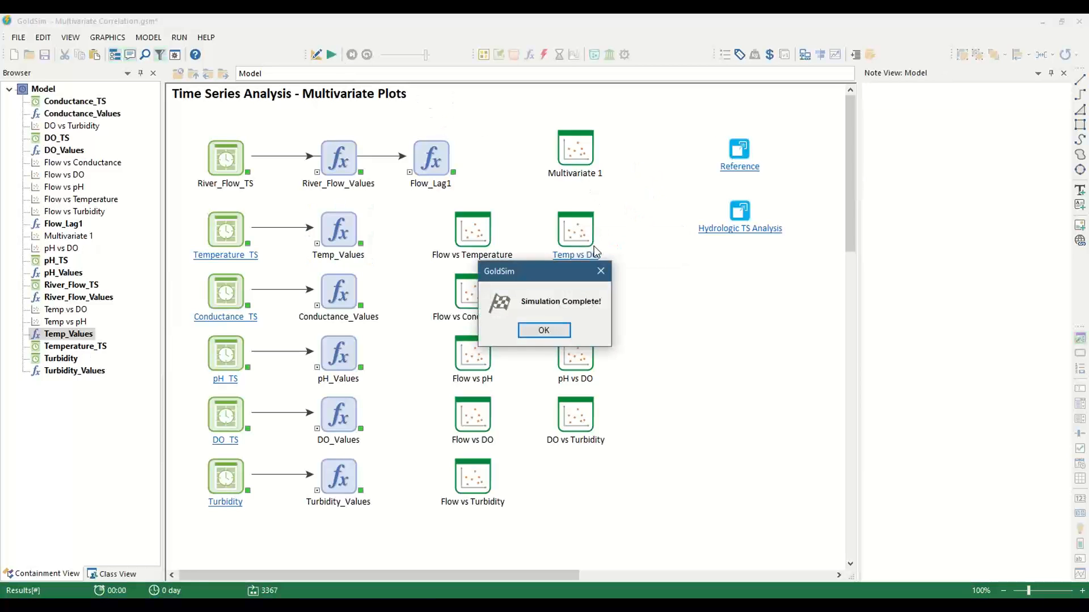
click(544, 330)
double_click(573, 241)
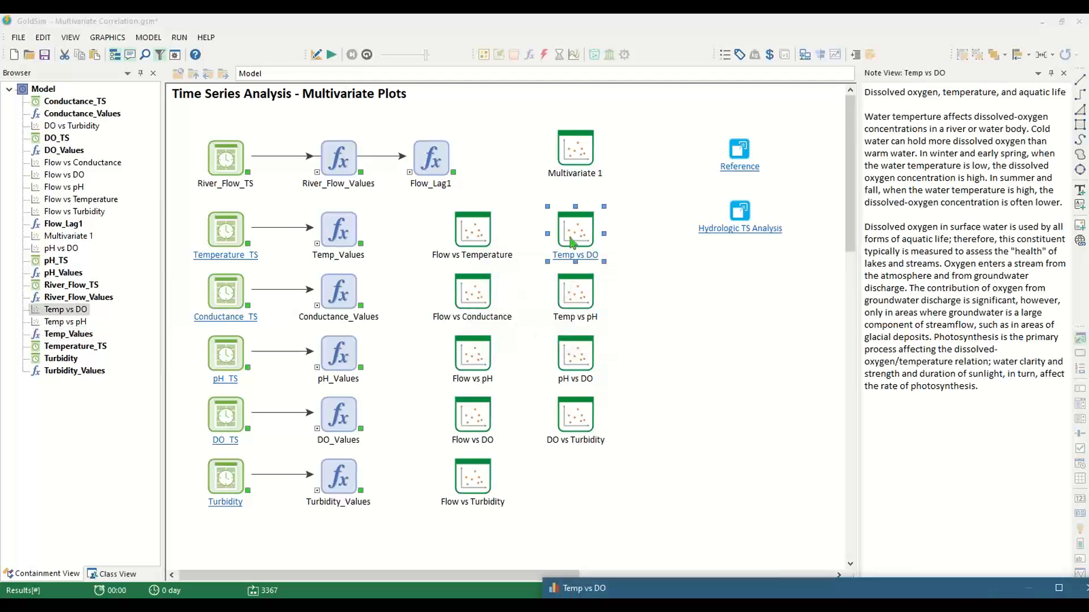
click(667, 592)
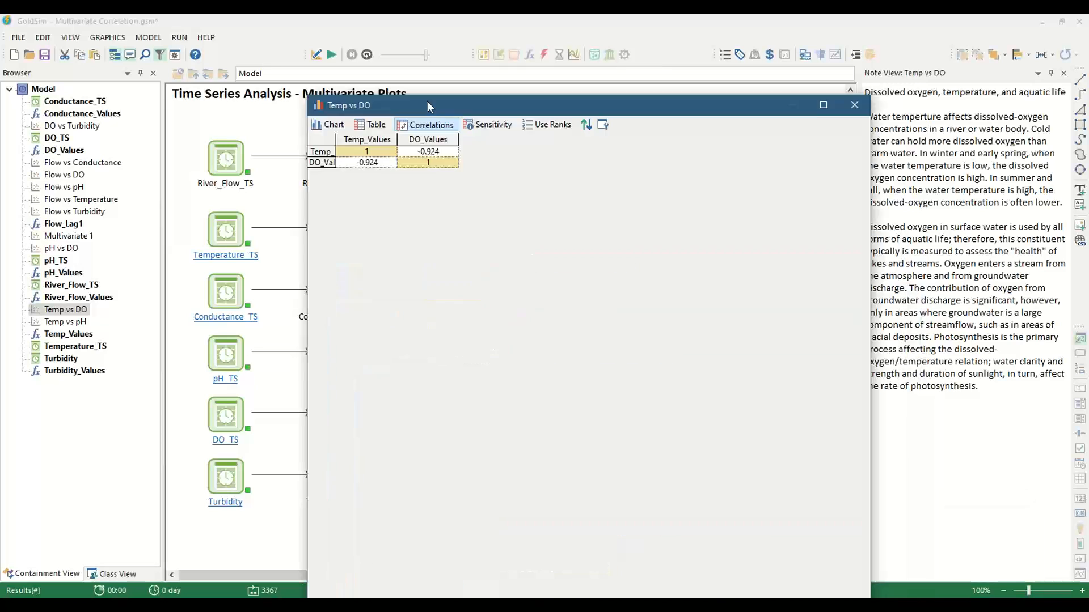
click(329, 120)
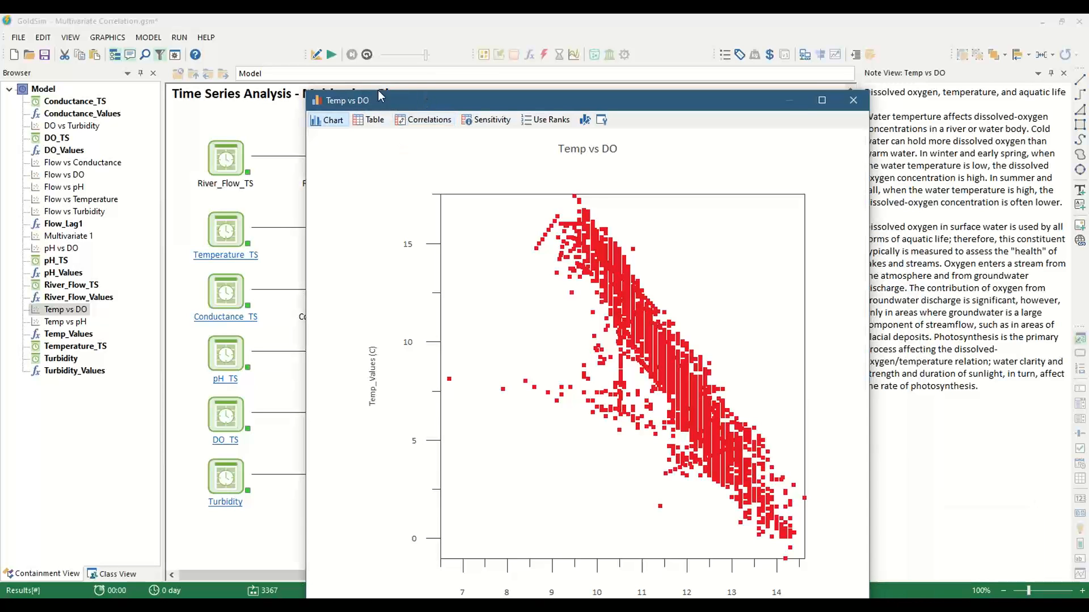
drag(308, 92, 538, 244)
drag(616, 259, 557, 72)
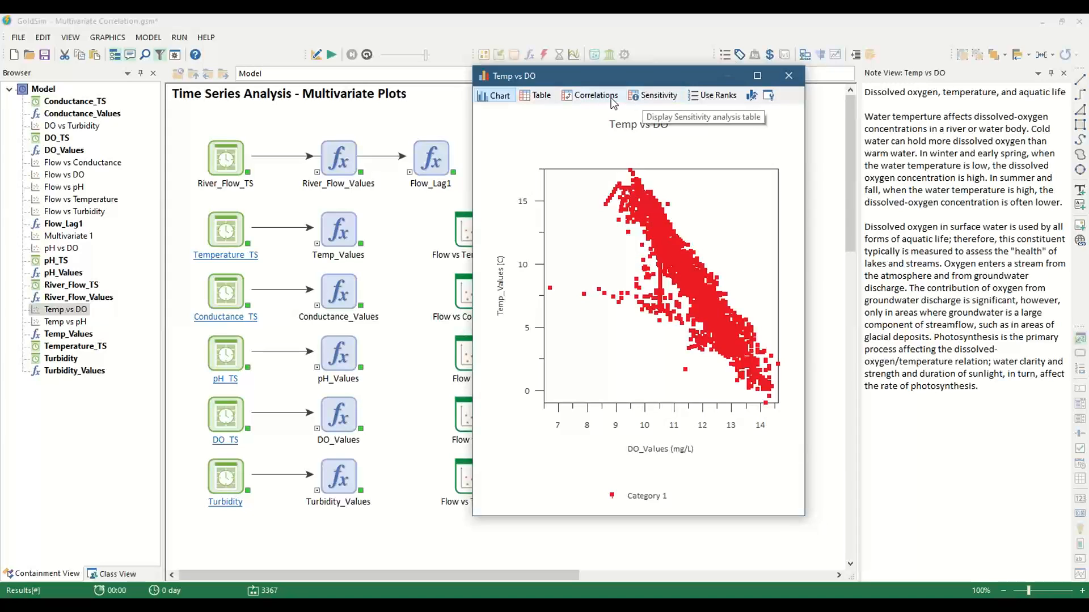
- Review the Temp vs DO correlation matrix, inspect individual points on its chart and close the result
click(593, 95)
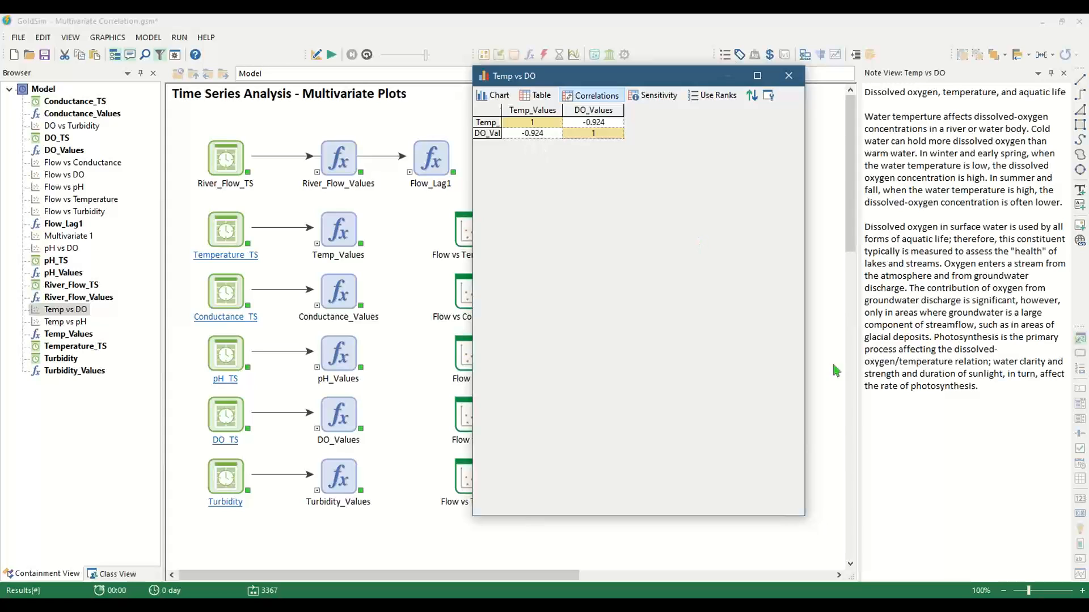
click(494, 96)
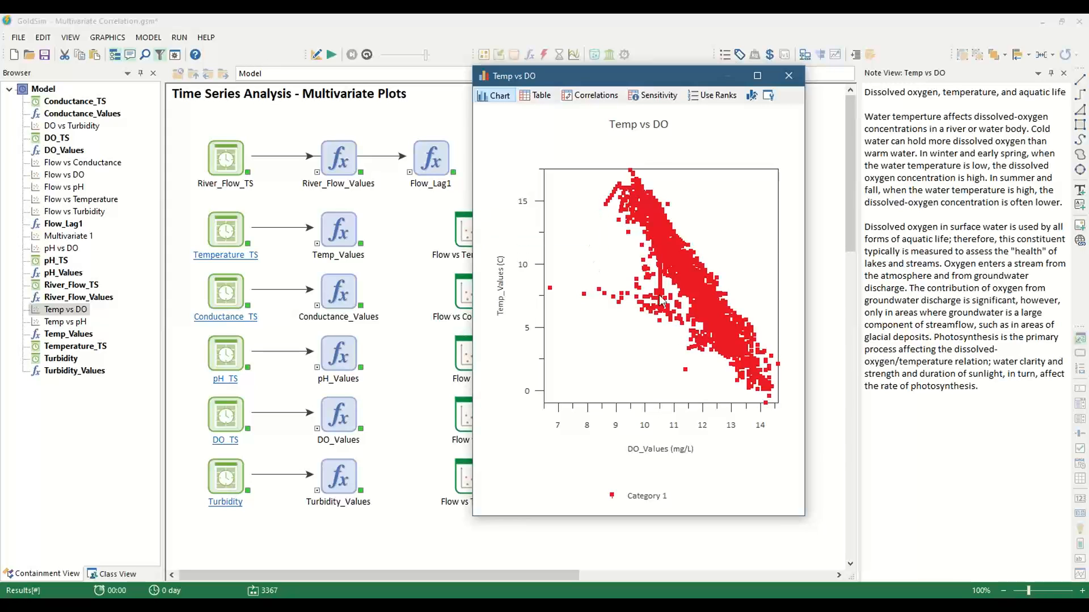
mouse_move(760, 411)
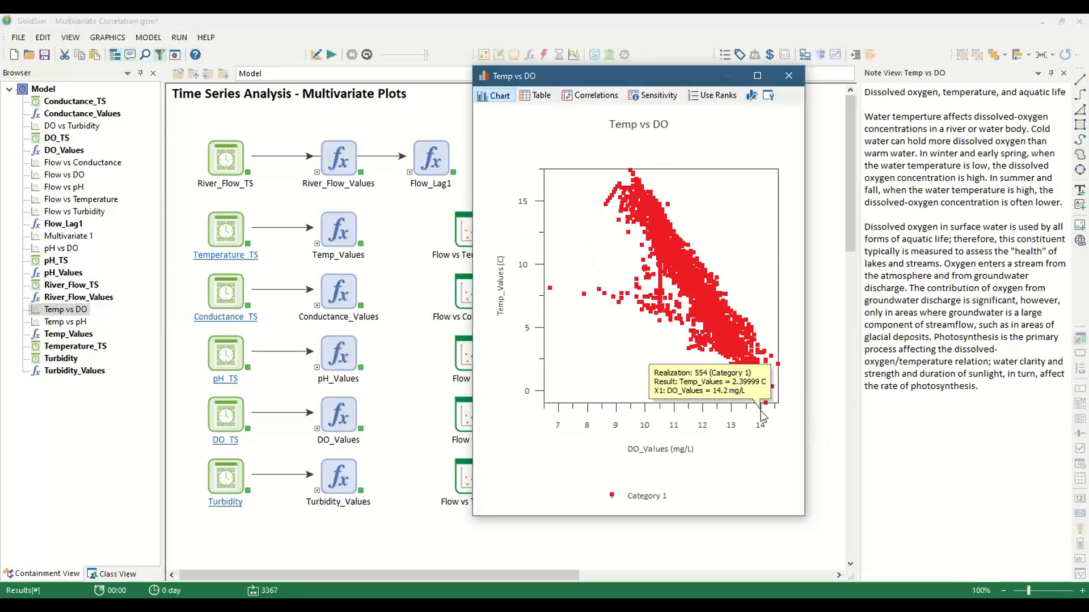
click(789, 75)
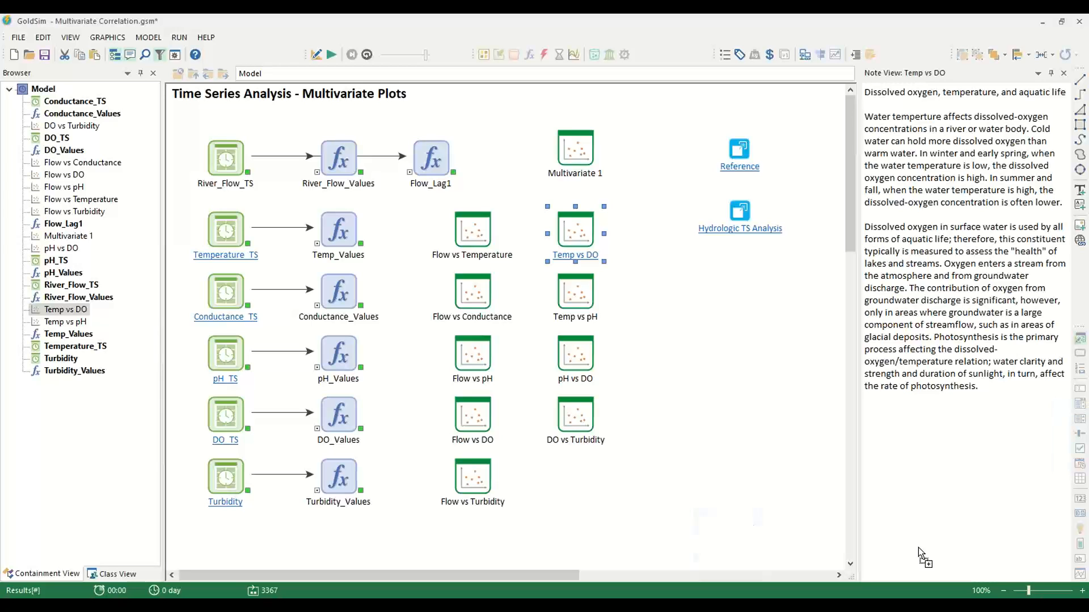
- Open the Correlation R2.gsm model and review its Temperature_TS and DO_TS inputs and the TS_Correlation submodel
click(587, 346)
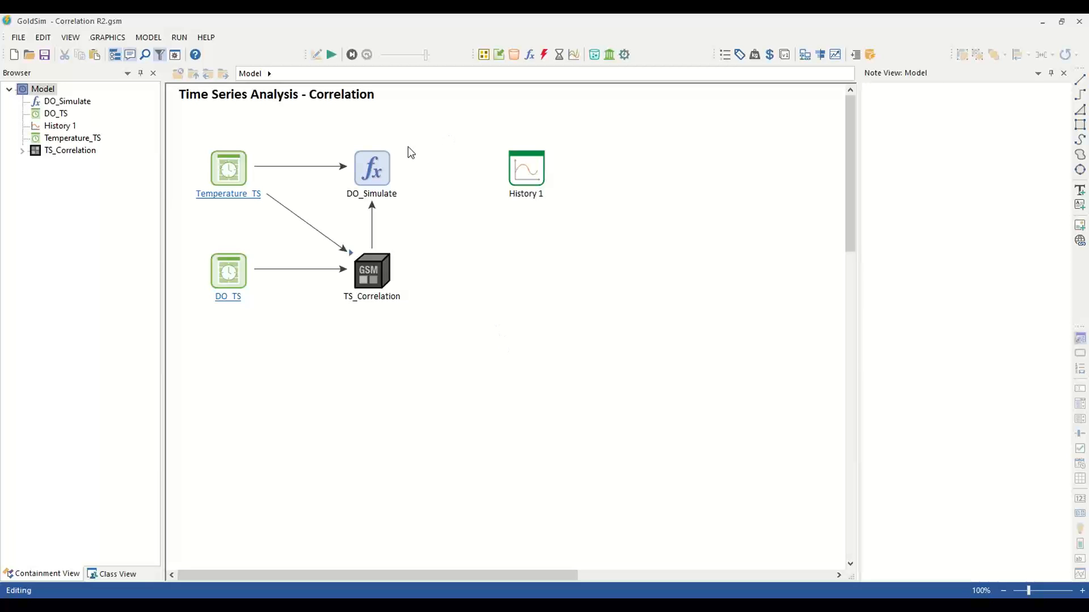
click(240, 287)
click(227, 274)
click(239, 173)
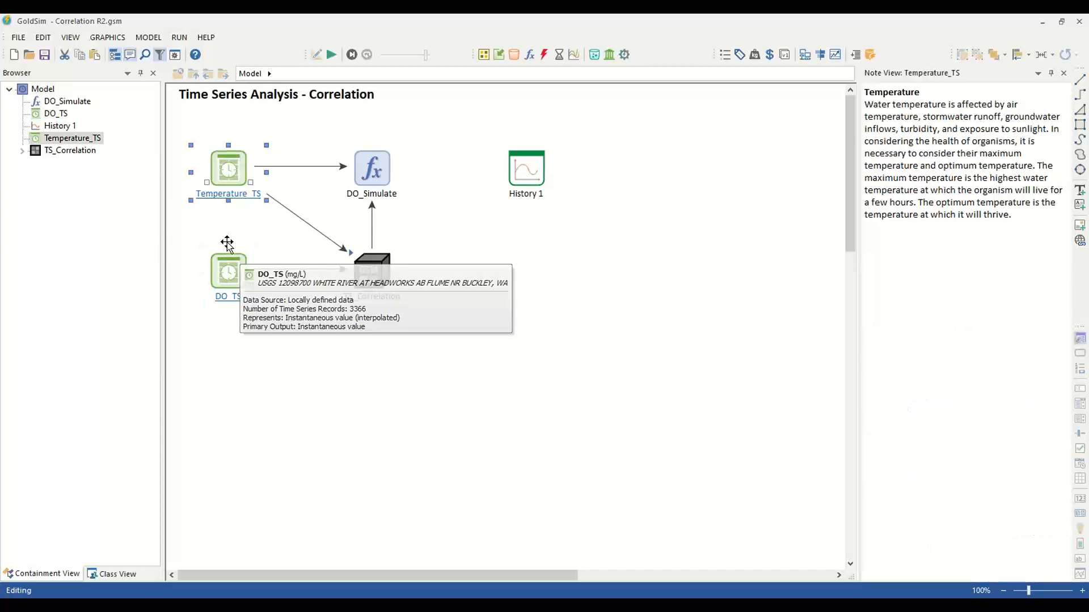
mouse_move(357, 255)
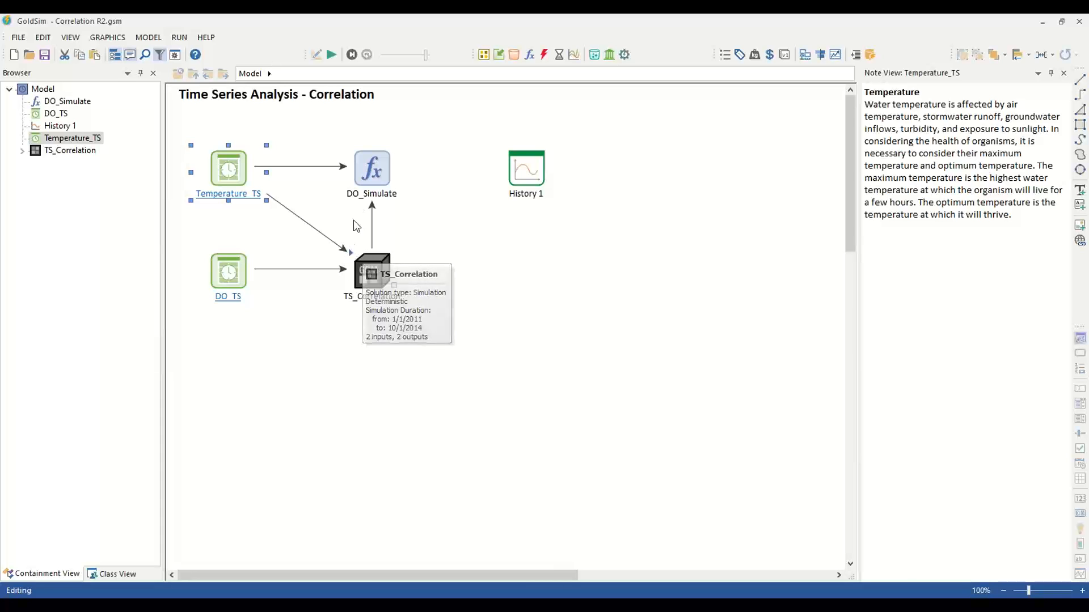
mouse_move(368, 211)
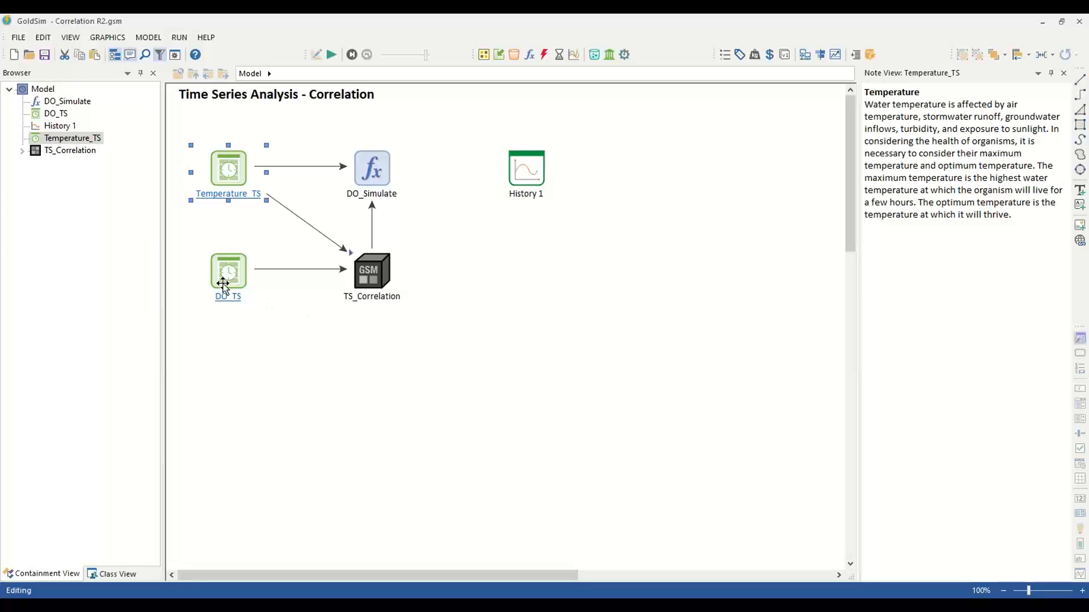
- Run the simulation and compare DO_TS with DO_Simulate in the History 1 chart, enlarging the mid-2018 to 2019 period
click(331, 54)
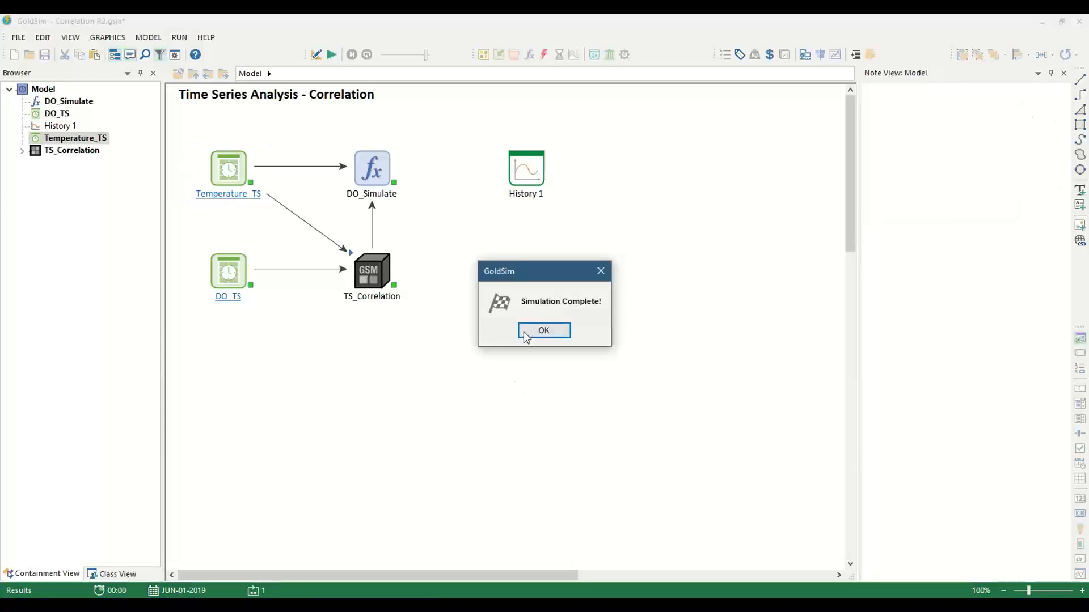
click(541, 330)
double_click(526, 173)
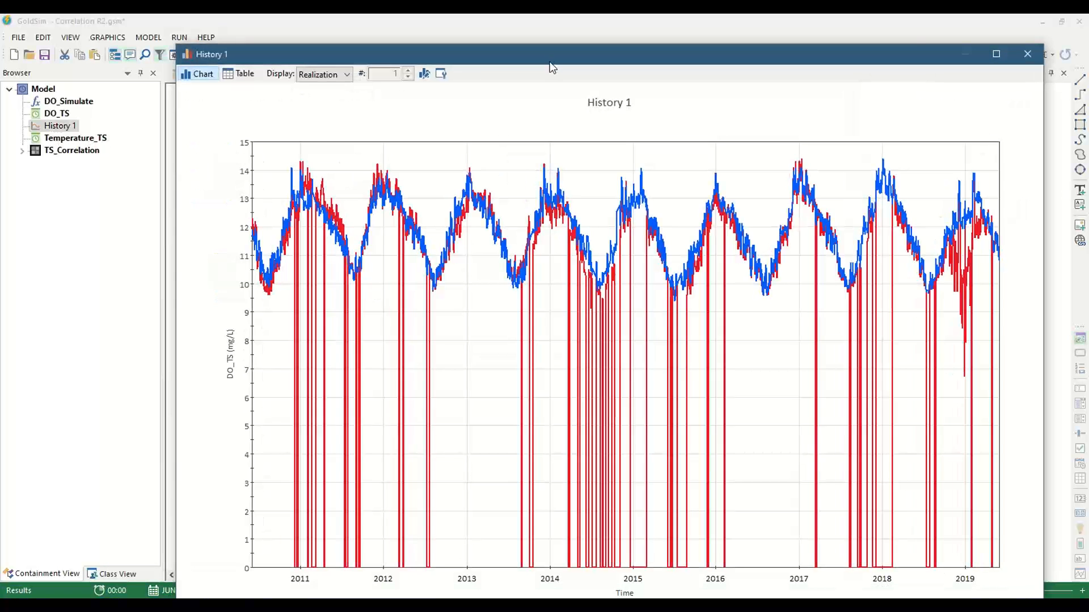
drag(558, 56, 475, 58)
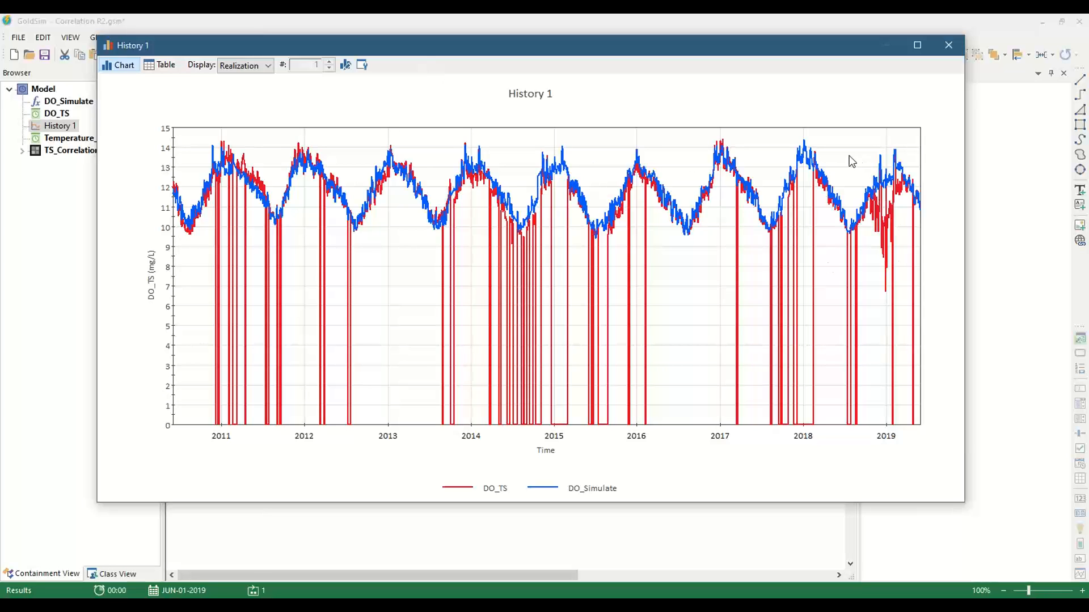
drag(829, 141, 937, 338)
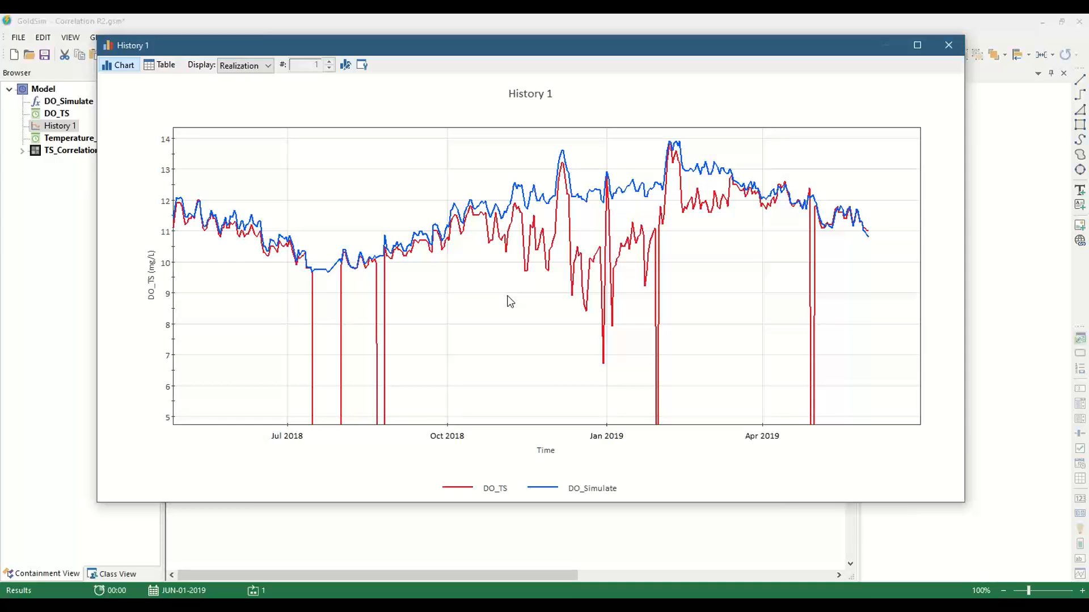
click(949, 45)
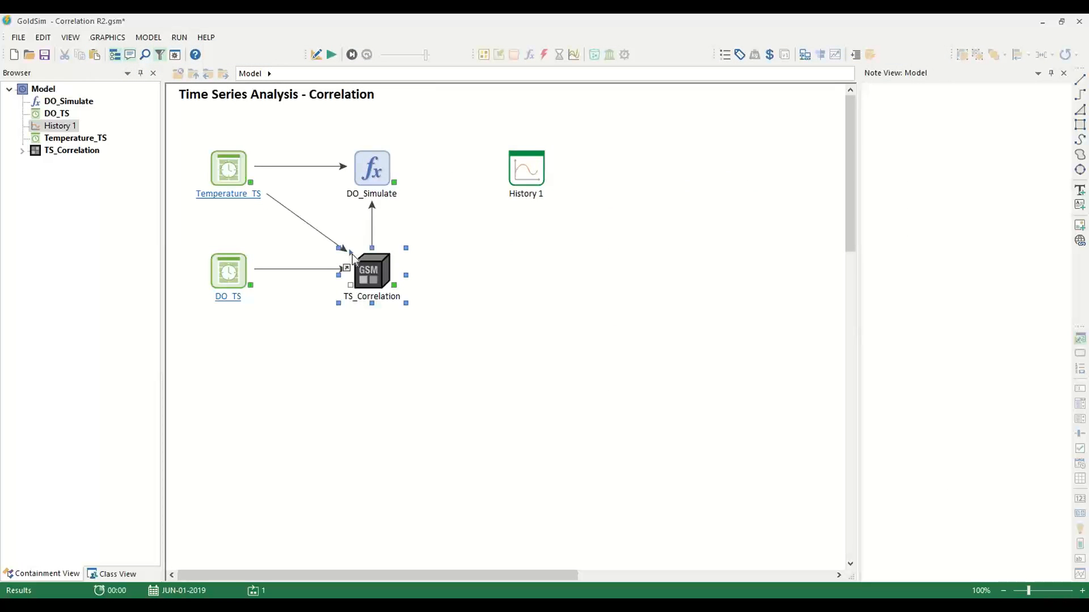
- Look inside the TS_Correlation submodel at the outputs of its TS_Correlation element, and return to the top level
double_click(355, 258)
mouse_move(355, 215)
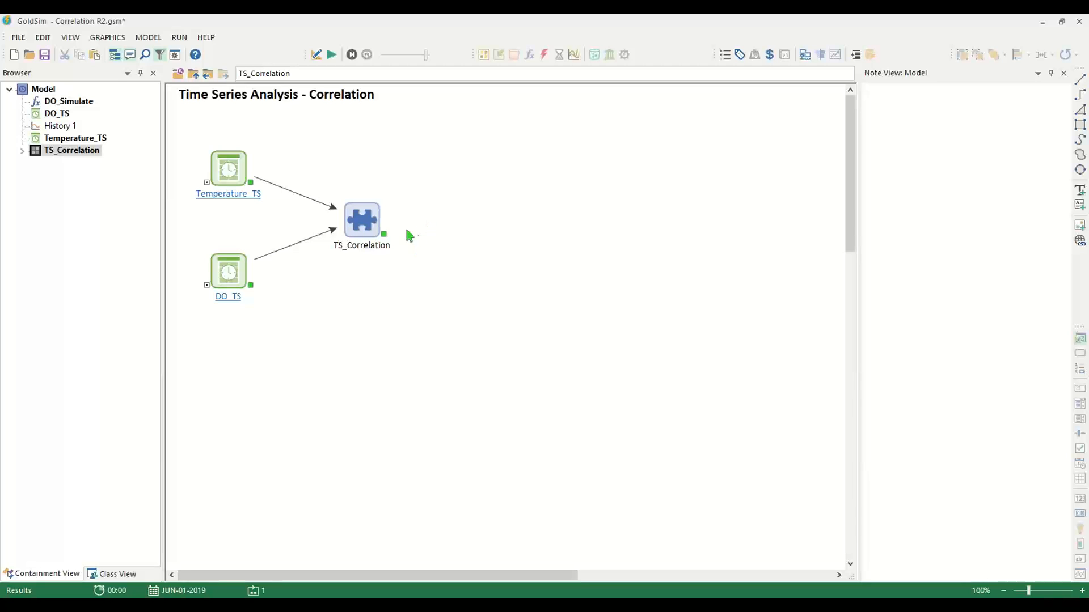
click(384, 234)
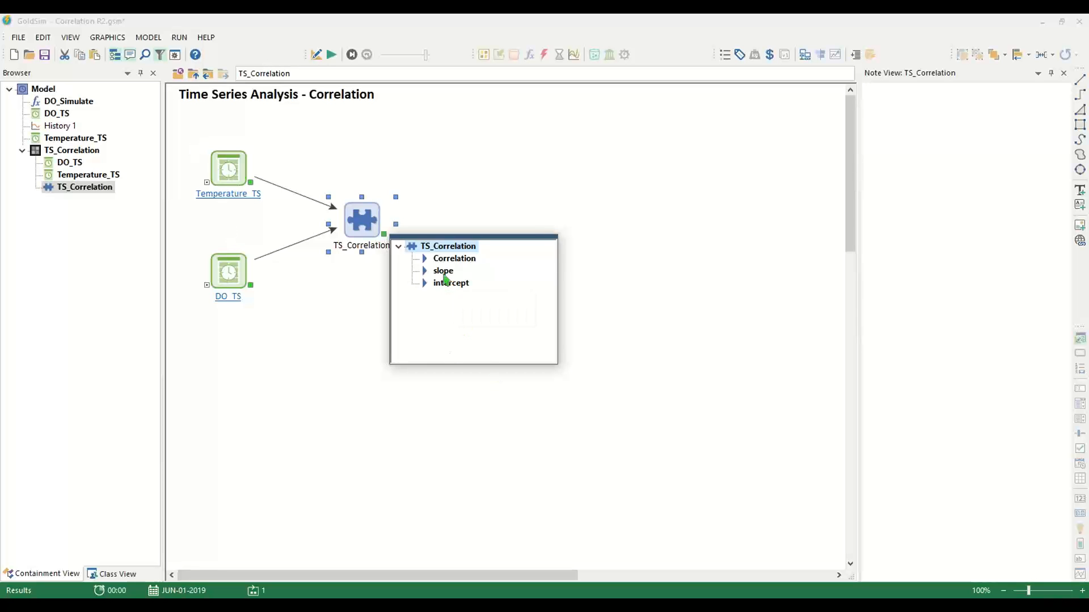
mouse_move(447, 284)
click(337, 337)
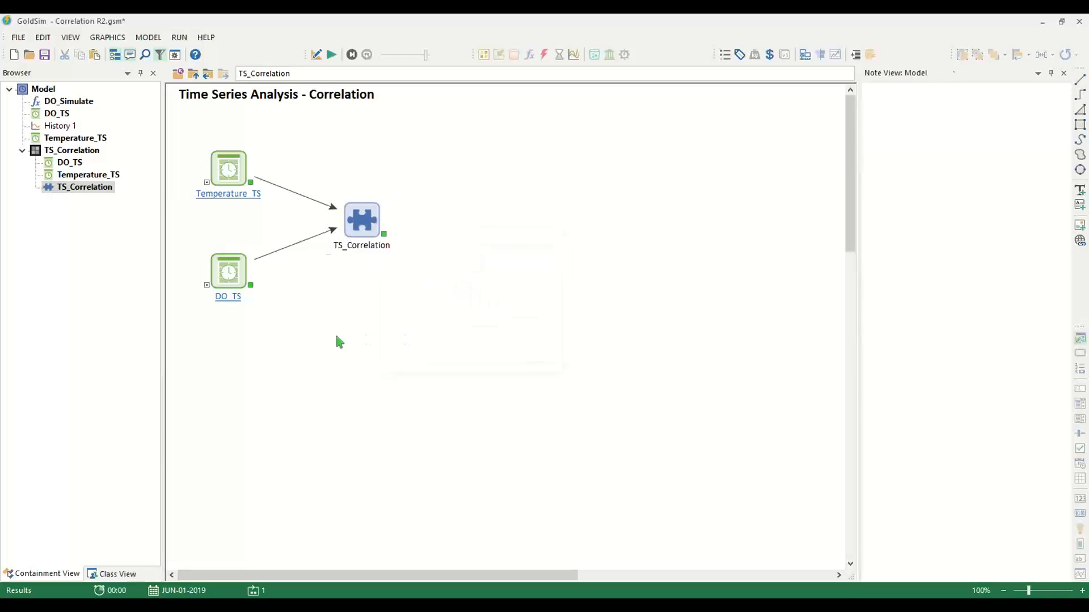
click(194, 74)
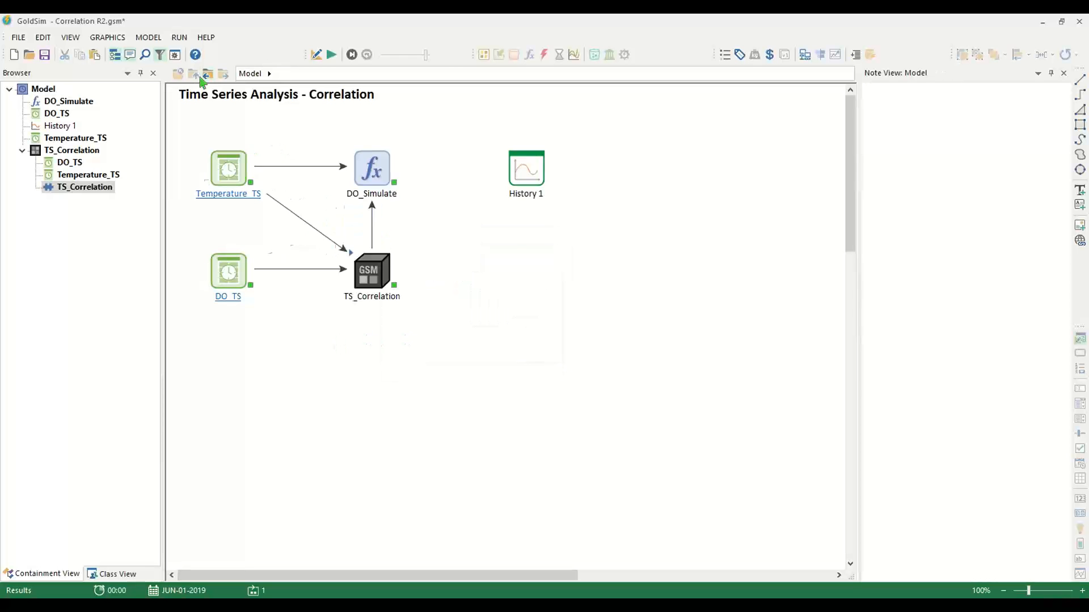
- Examine how the DO_Simulate expression's equation uses the TS_Correlation slope and intercept with Temperature_TS
mouse_move(359, 172)
mouse_move(387, 282)
mouse_move(361, 268)
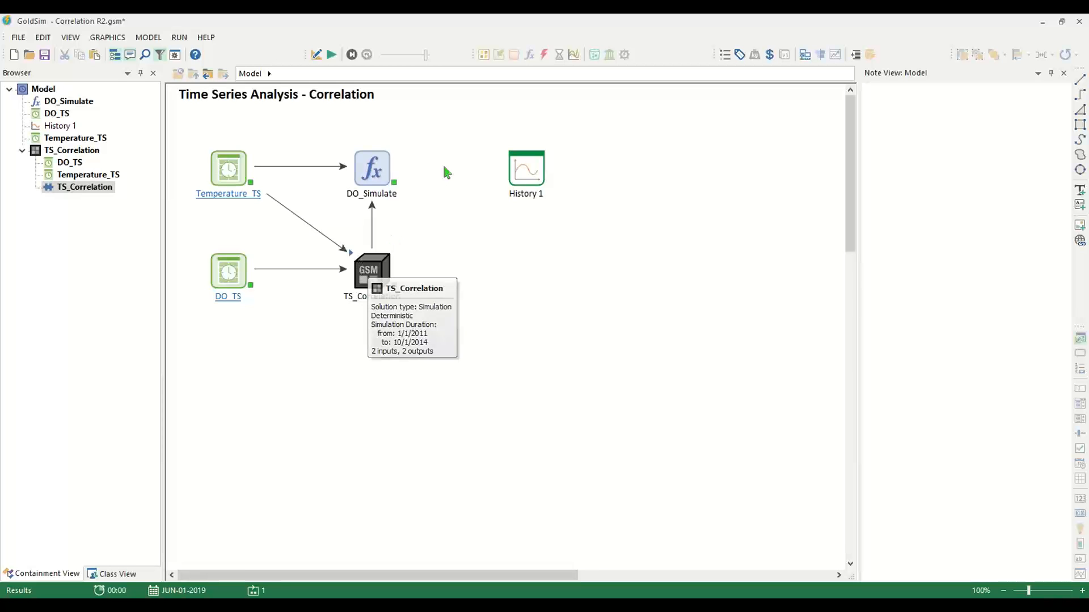
double_click(375, 165)
drag(457, 194, 553, 123)
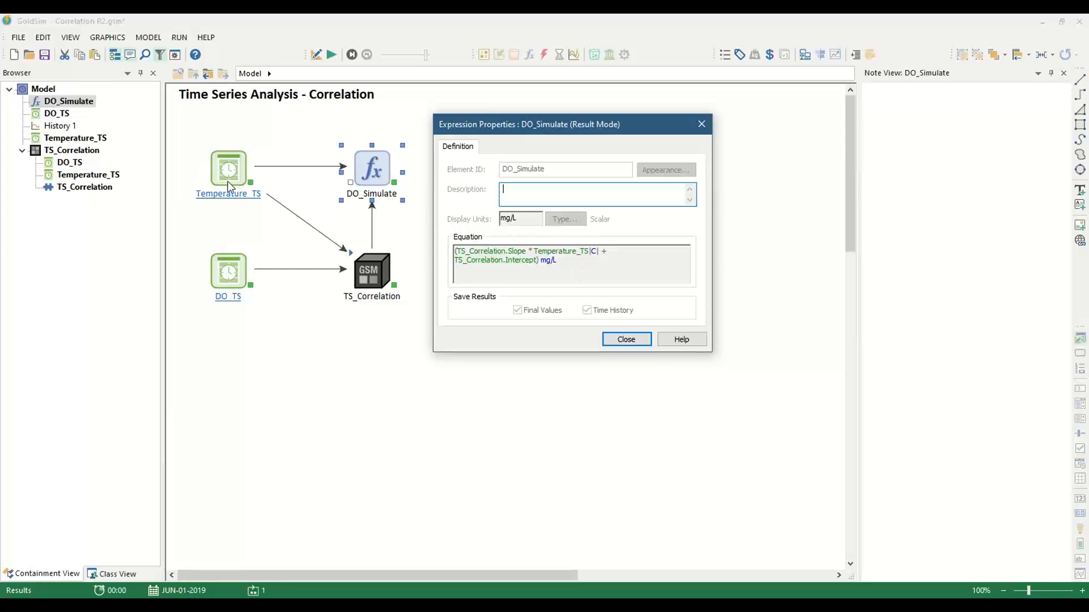
click(626, 339)
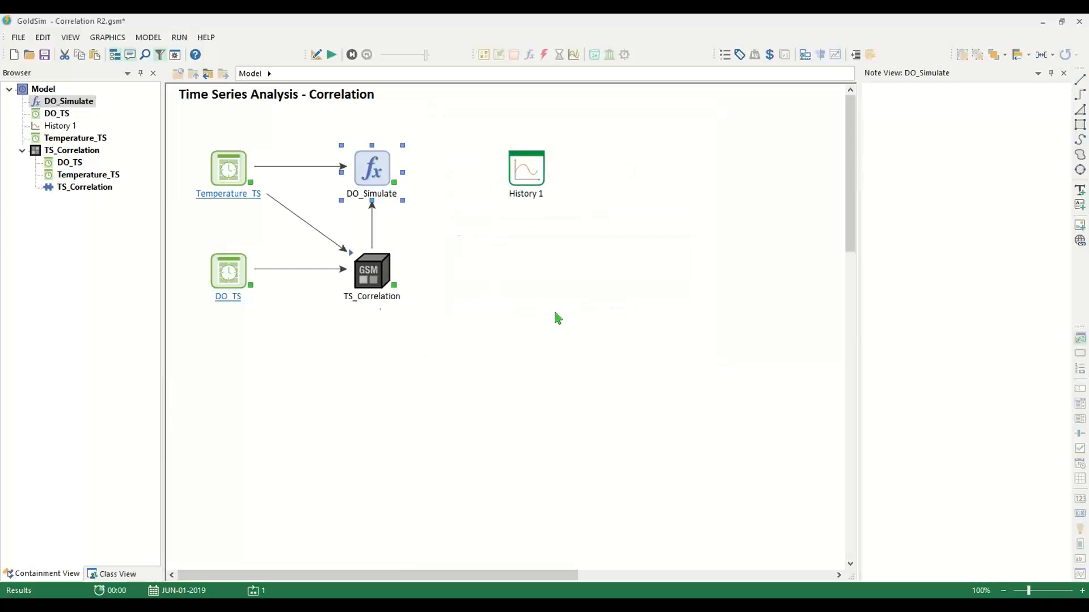
- Compare DO_TS with DO_Simulate in the History 1 chart, enlarging the period from late 2017 to mid-2019
double_click(533, 165)
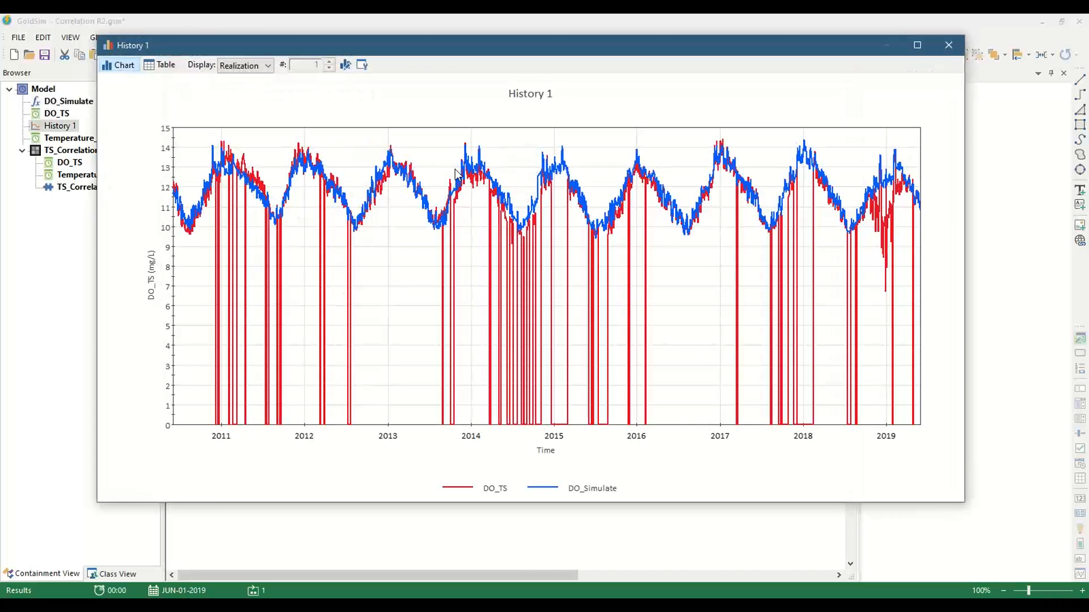
mouse_move(558, 181)
mouse_move(834, 191)
mouse_move(859, 233)
drag(781, 127, 923, 246)
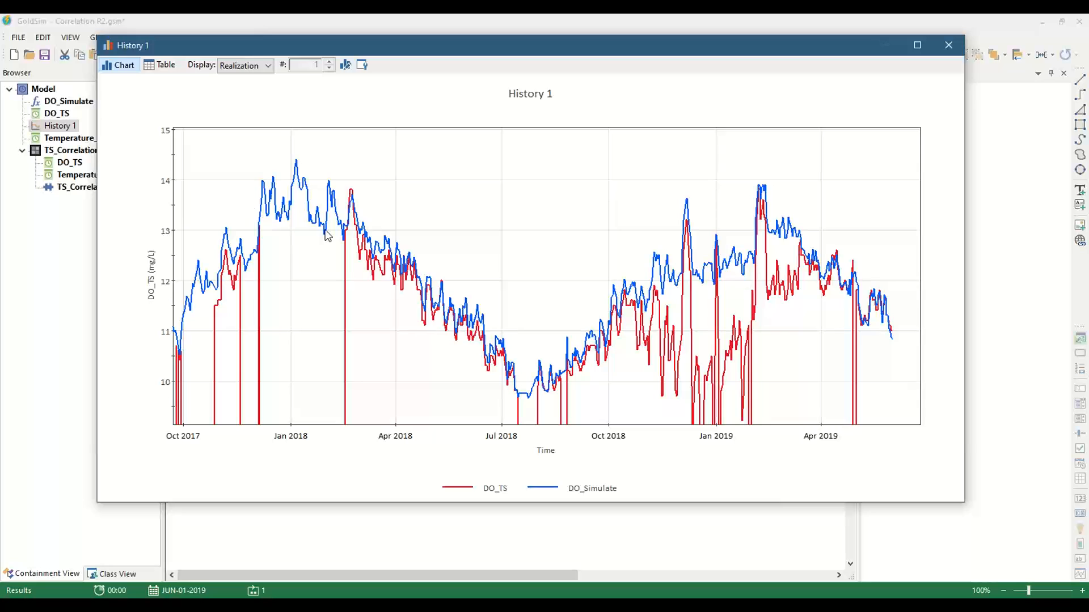
mouse_move(332, 212)
mouse_move(798, 288)
click(949, 45)
- Compare the Temperature_TS and DO_TS elements and read the note attached to Temperature_TS
click(230, 154)
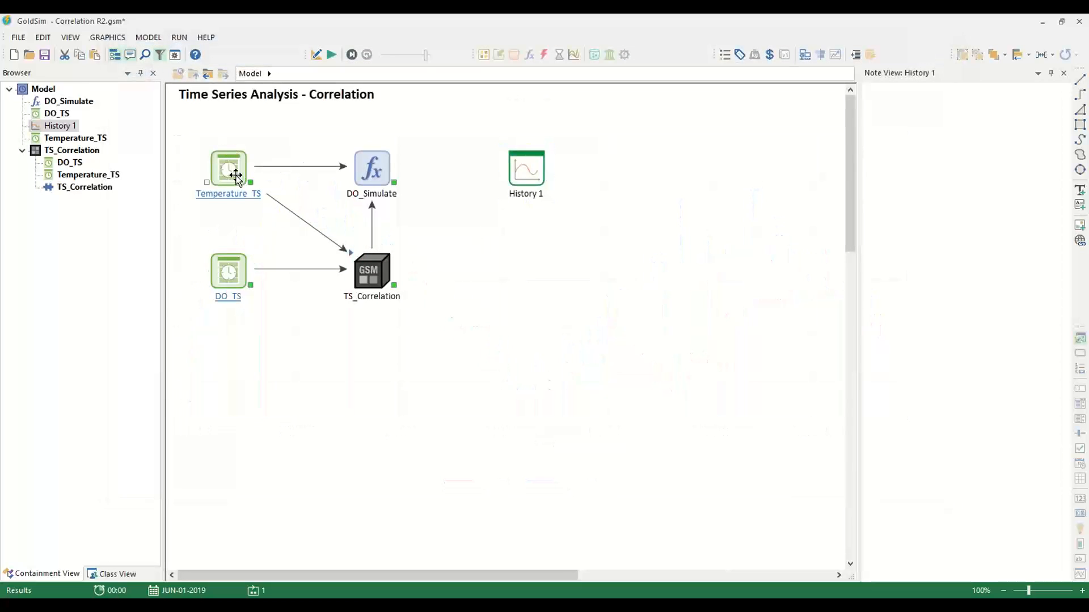
click(219, 267)
click(226, 165)
click(224, 262)
click(229, 168)
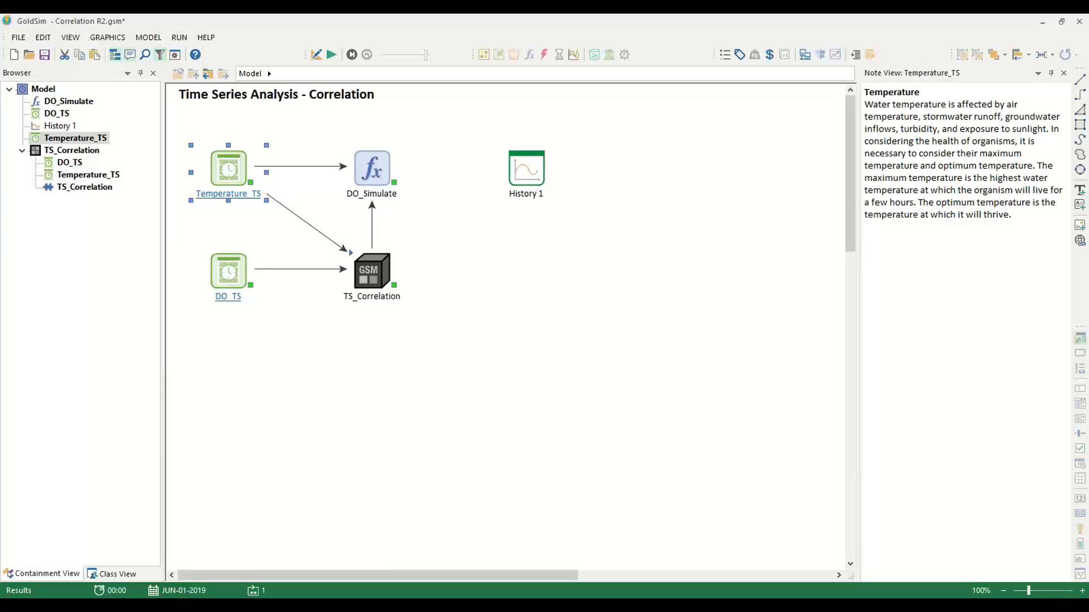
- Return the correlation model to edit mode, save its changes and open Autocorrelation.gsm
click(693, 439)
key(F4)
key(Return)
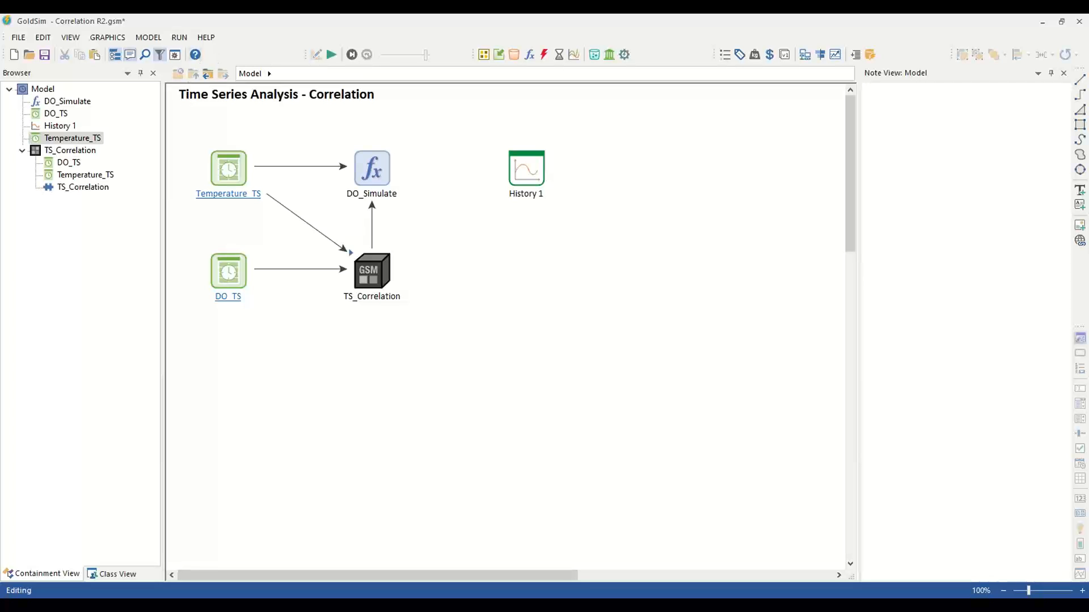
drag(474, 382, 438, 349)
click(493, 342)
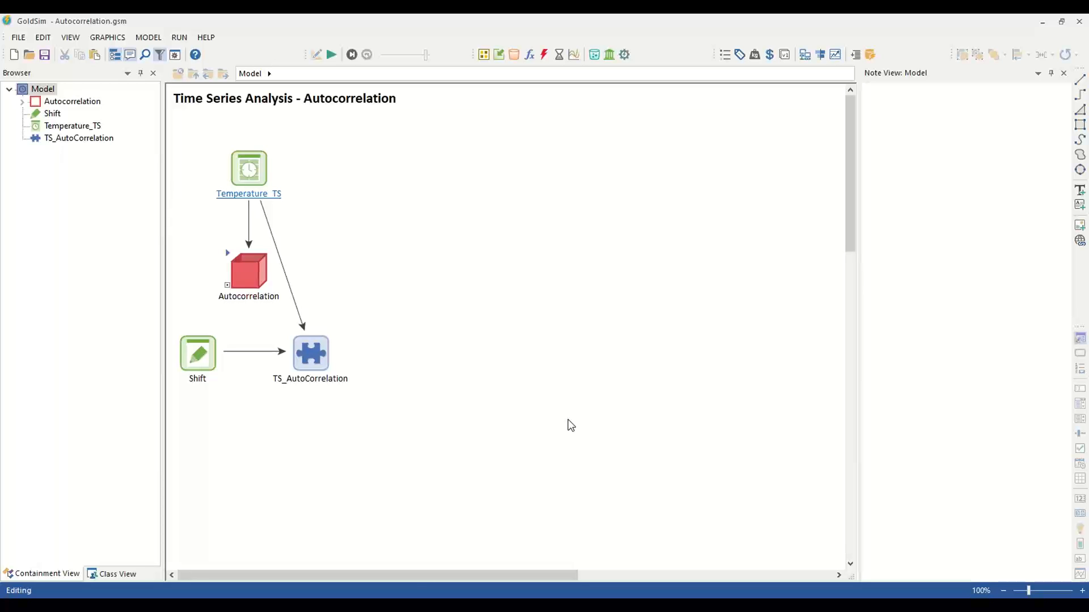
- Review the TS_AutoCorrelation external element and the contents of the Autocorrelation container, returning to the top level
click(326, 349)
mouse_move(320, 350)
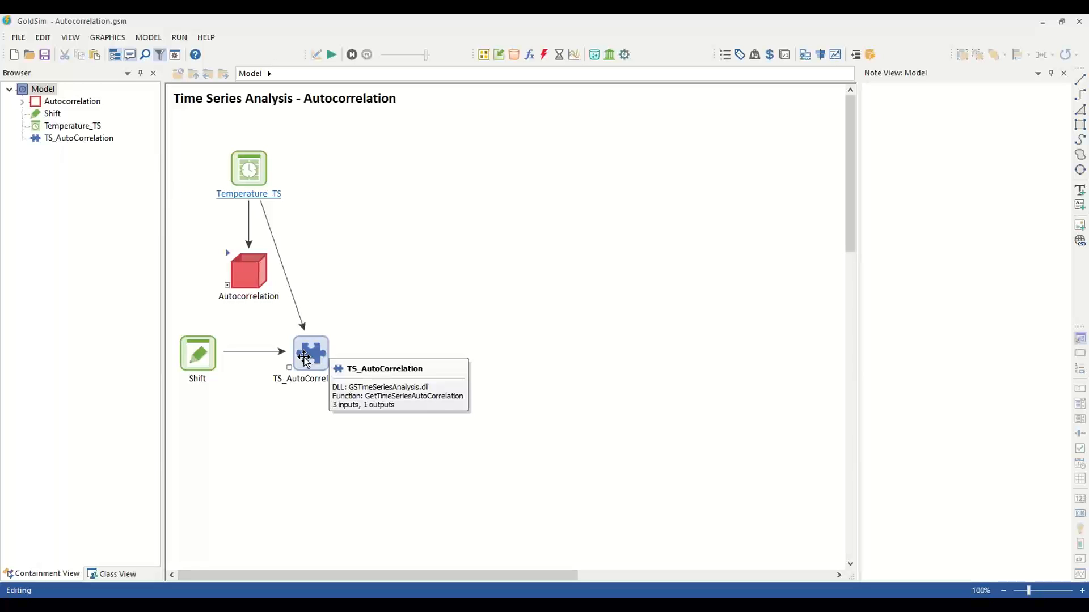
double_click(229, 258)
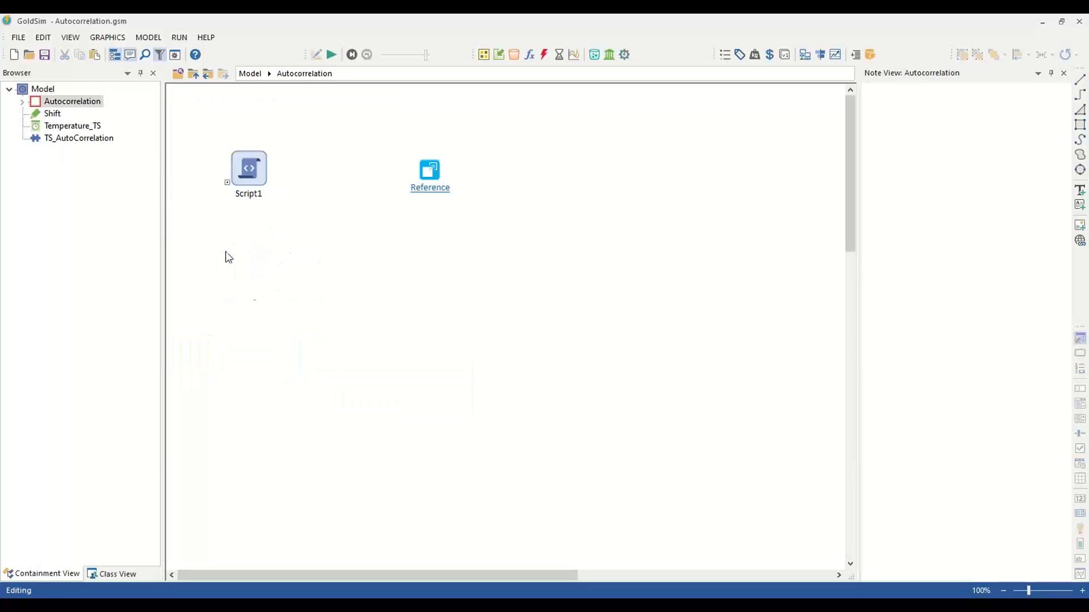
click(193, 74)
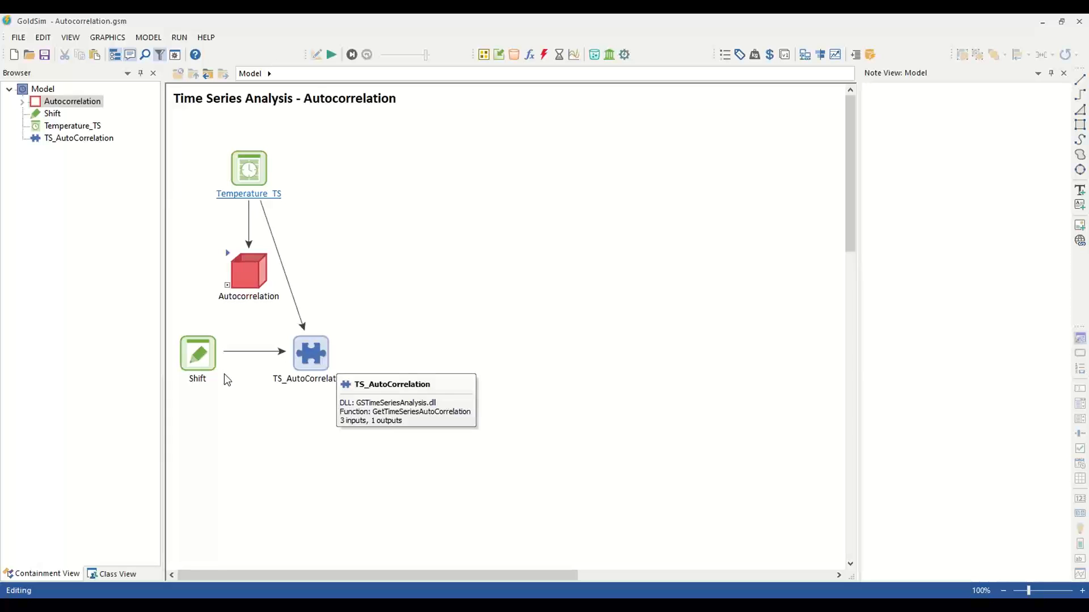
- Run the simulation and examine the time history of TS_AutoCorrelation's AutoCorrelation output, checking its value in mid-2019
click(332, 55)
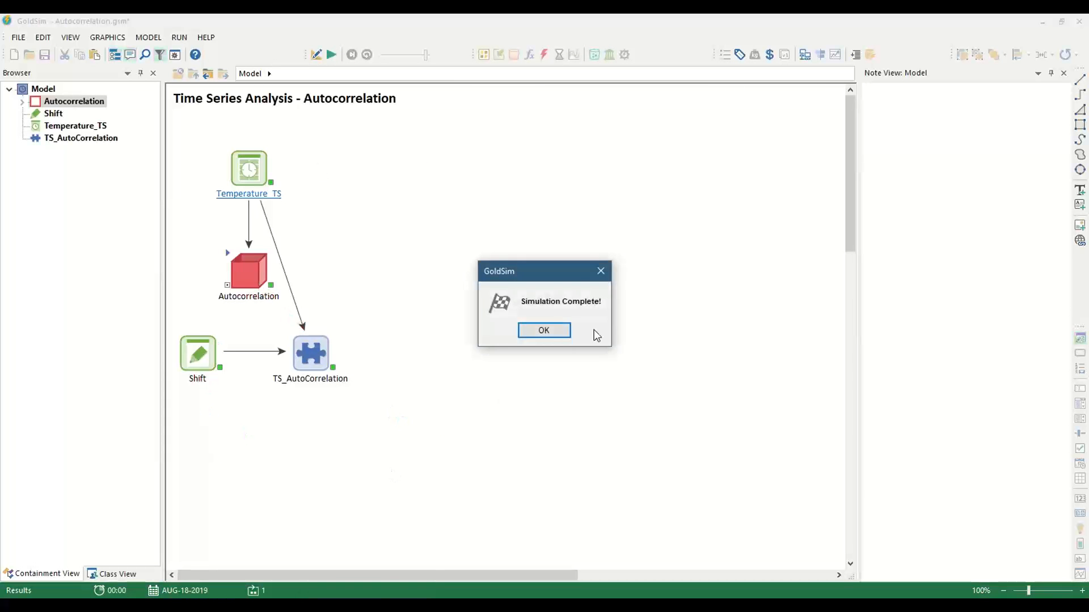
click(555, 331)
right_click(311, 365)
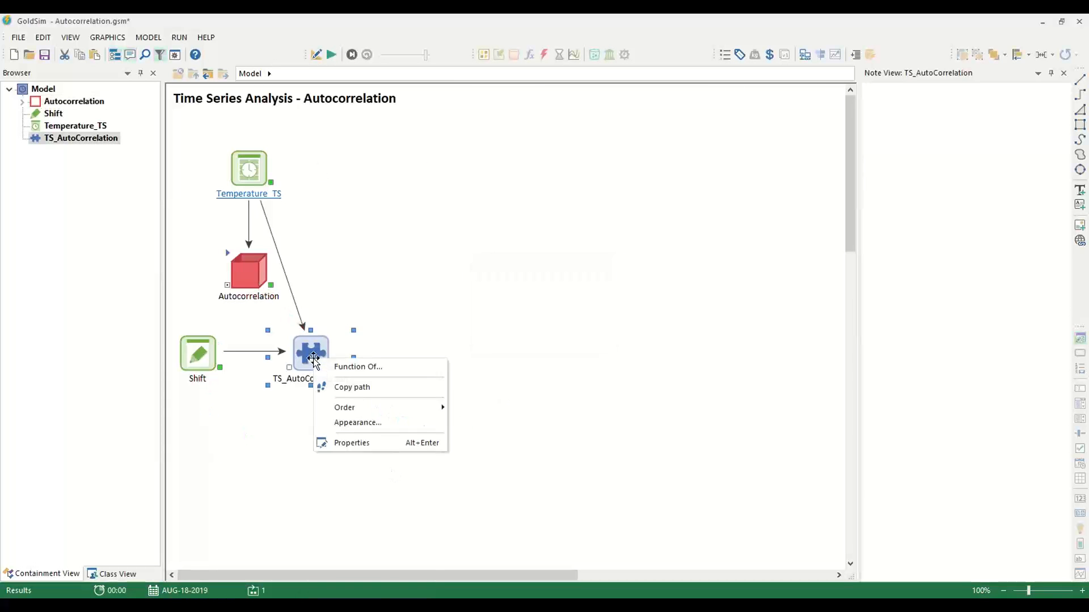
click(384, 278)
click(332, 366)
right_click(382, 391)
click(410, 395)
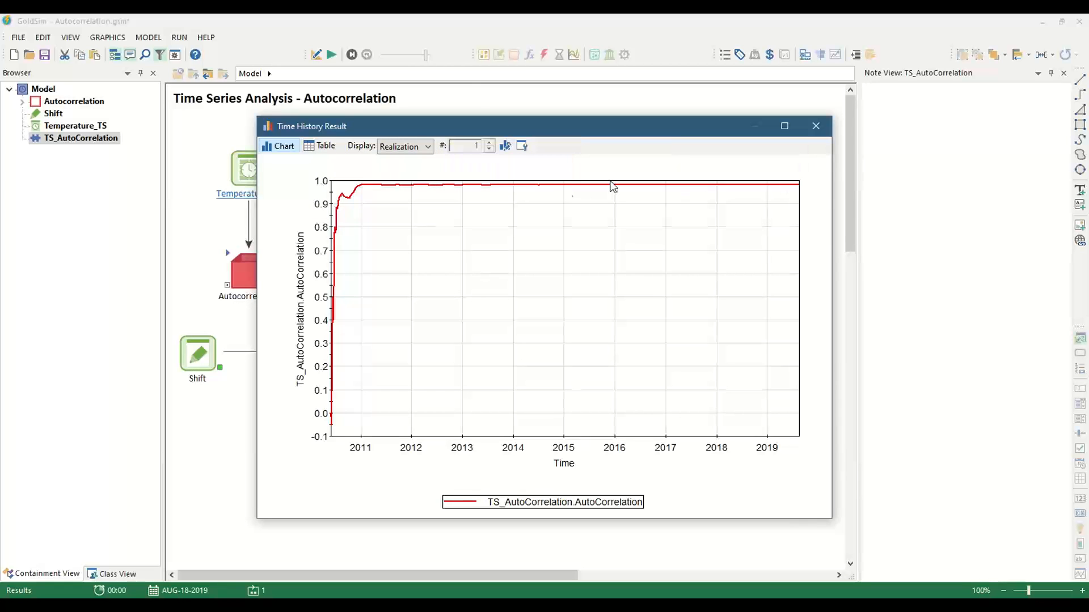
mouse_move(794, 190)
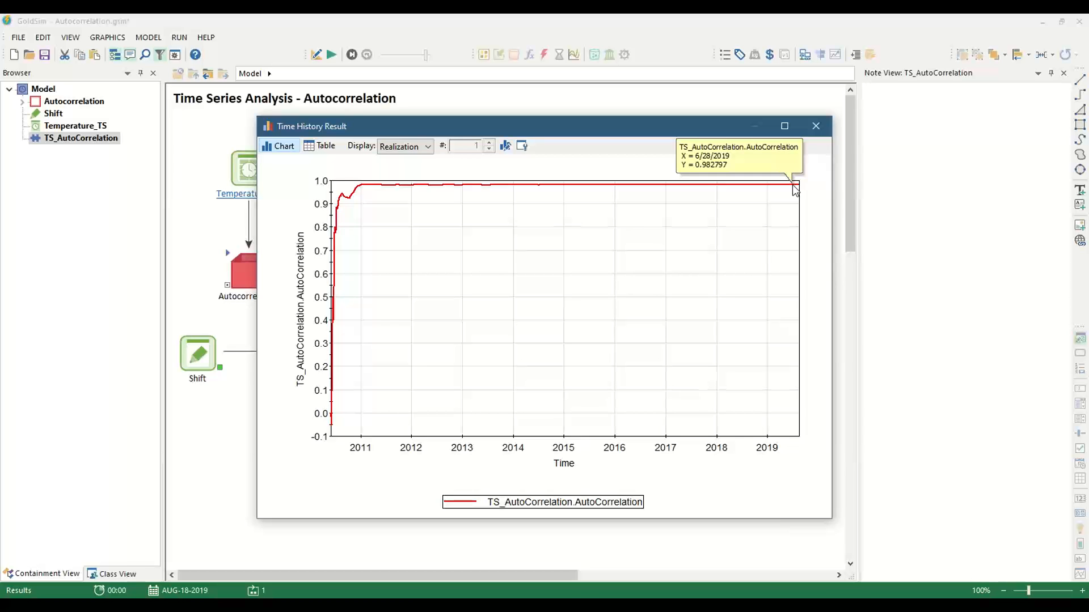
click(820, 134)
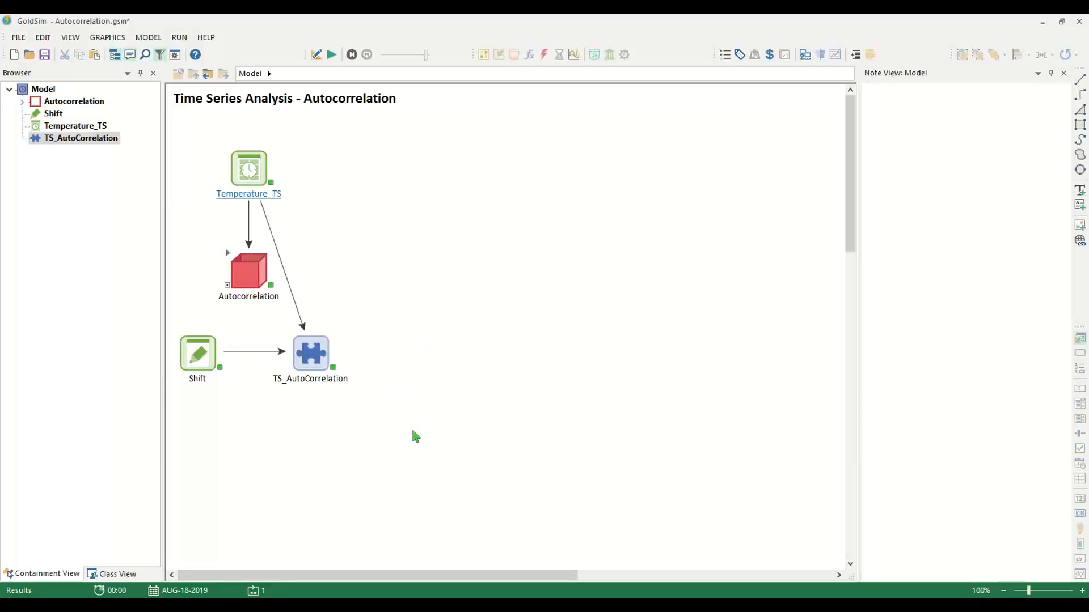
- Return the autocorrelation model to edit mode, save its changes and open Seasonality.gsm
key(F4)
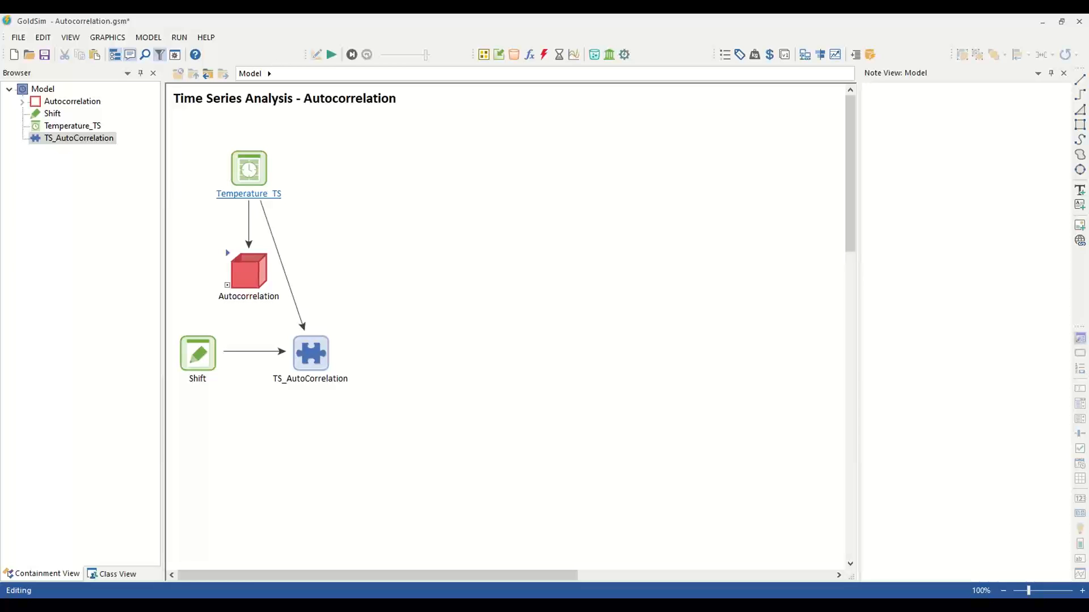
drag(792, 415, 453, 198)
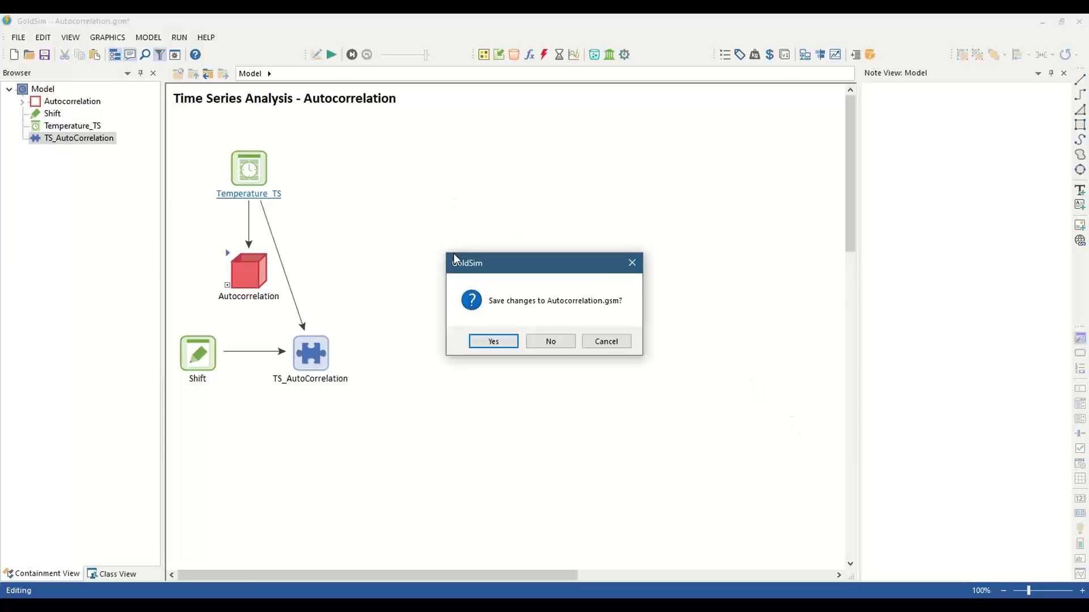
click(493, 341)
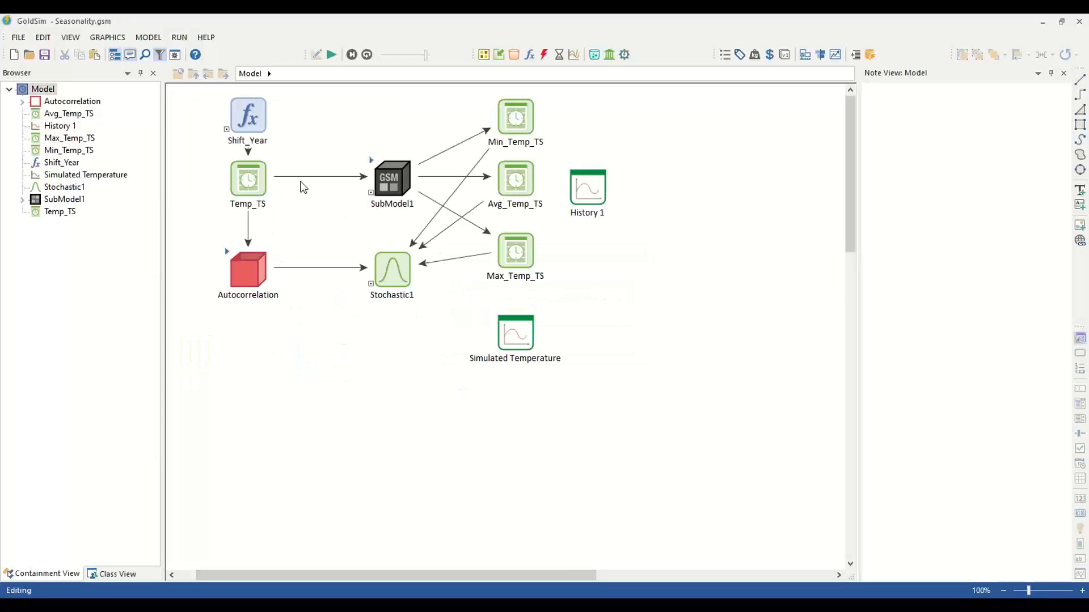
- Run the seasonality simulation and display the time history of Temp_TS as individual realizations
click(237, 182)
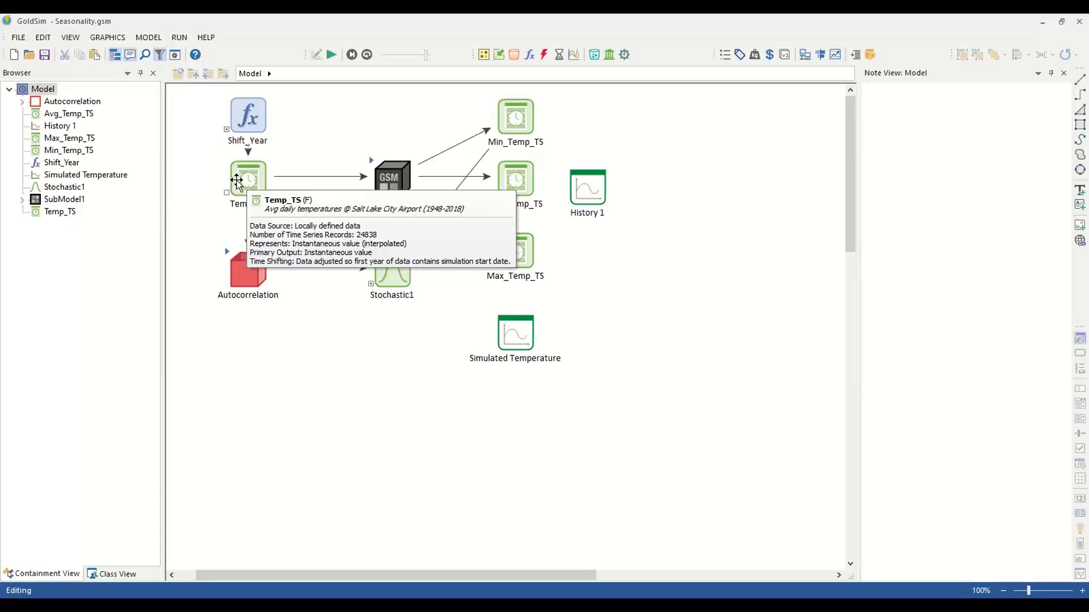
click(332, 54)
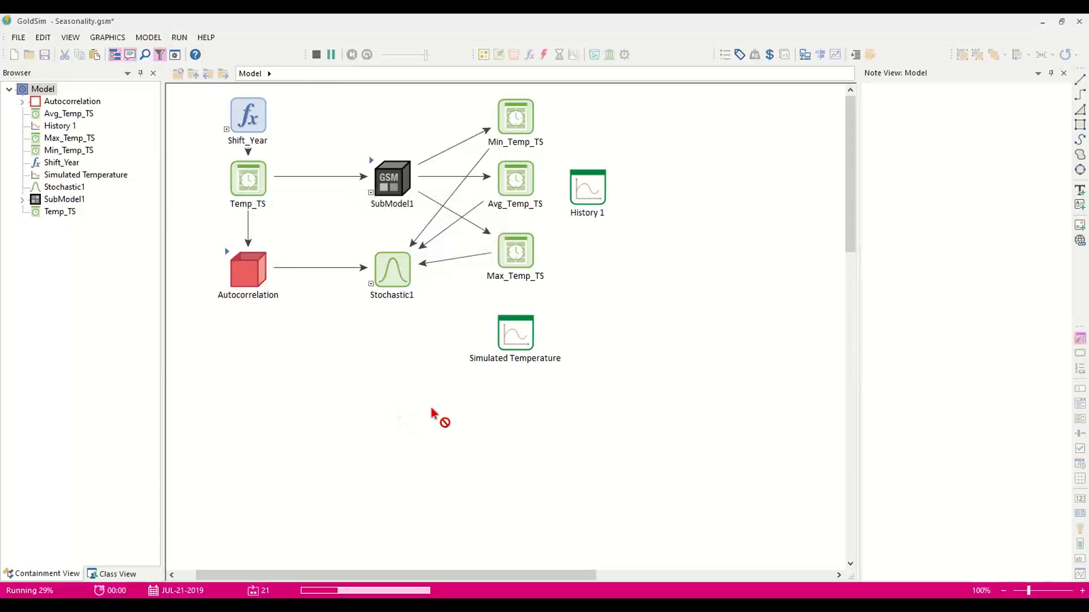
click(545, 333)
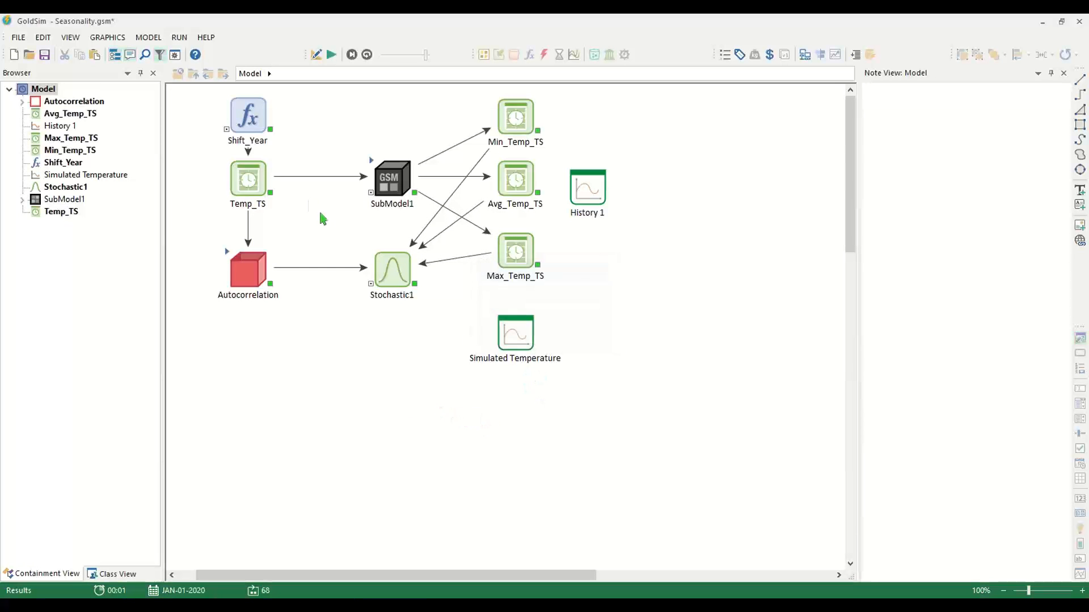
right_click(251, 182)
click(270, 192)
click(417, 147)
click(397, 157)
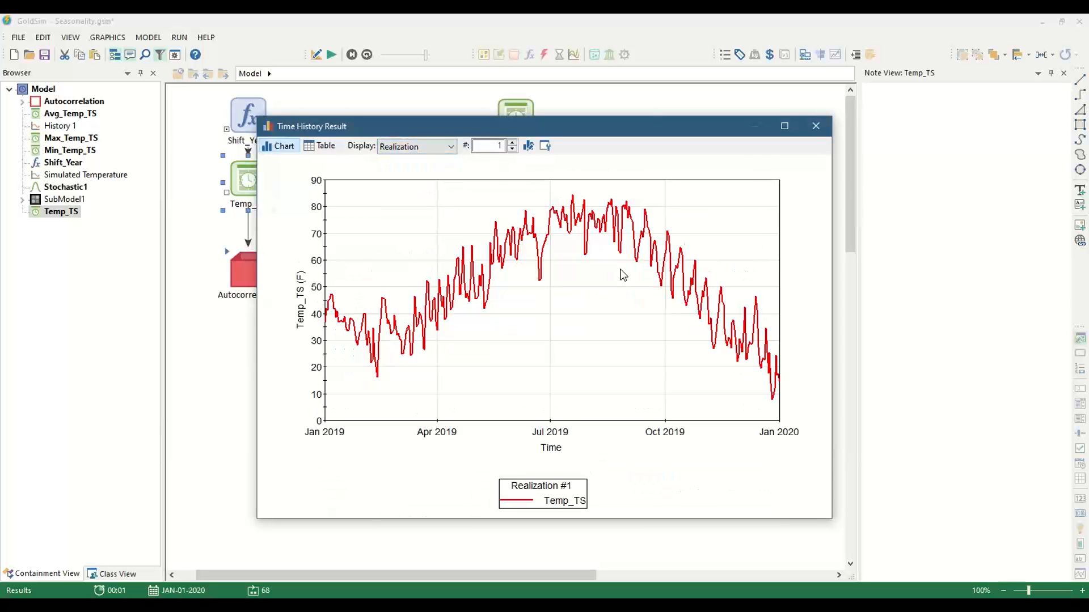
- Enlarge the August to November period of the Temp_TS chart and widen the chart window on both sides
drag(598, 185, 744, 361)
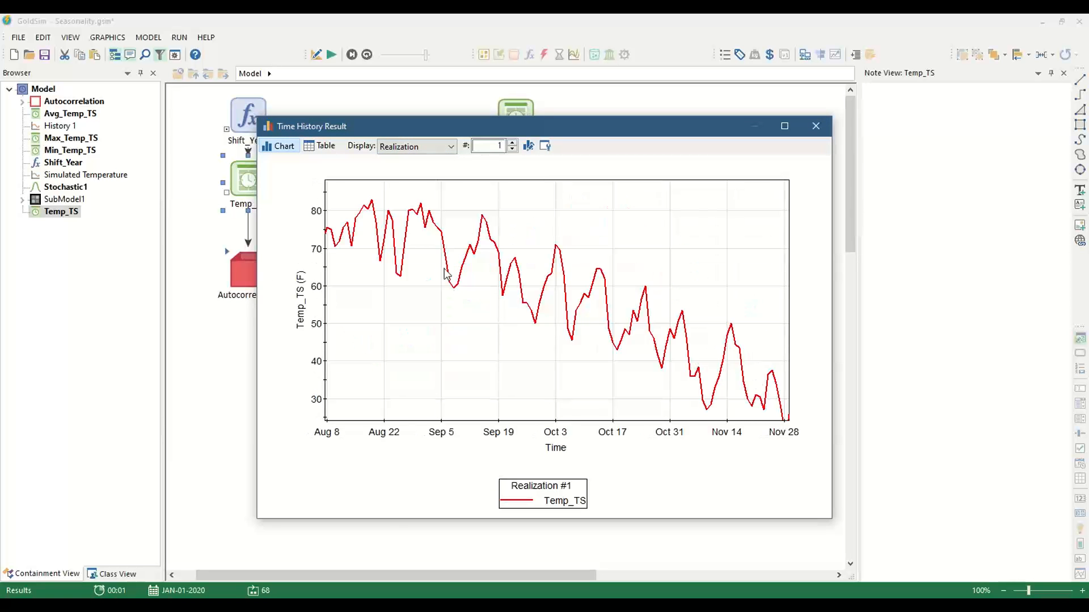
drag(834, 170, 1028, 170)
drag(254, 233, 50, 233)
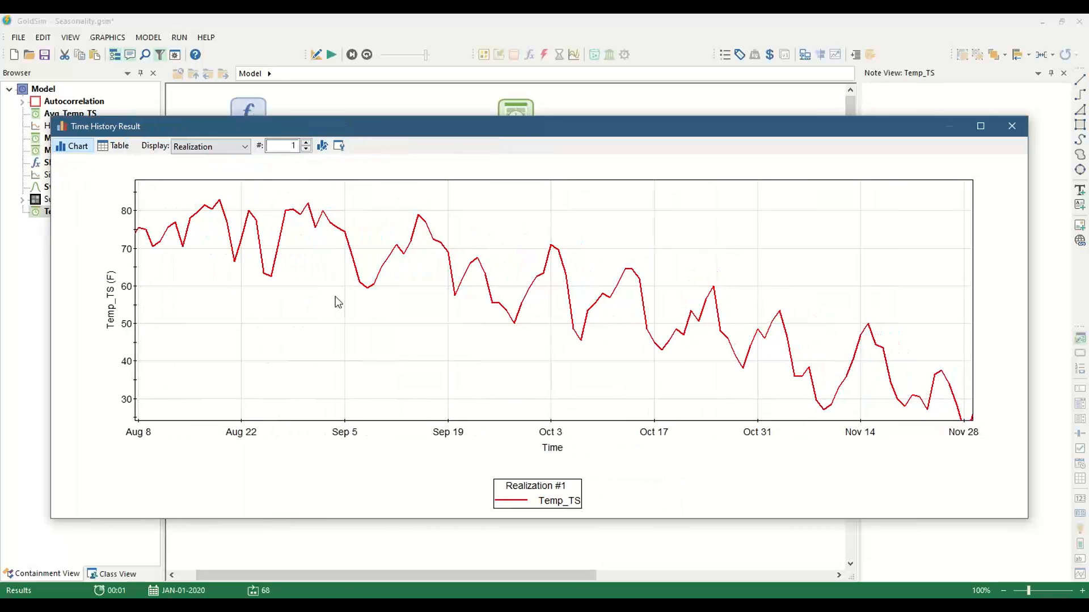
- Add circle symbols to the Temp_TS line and examine the August to November 2019 period of realization 68
click(339, 146)
click(686, 312)
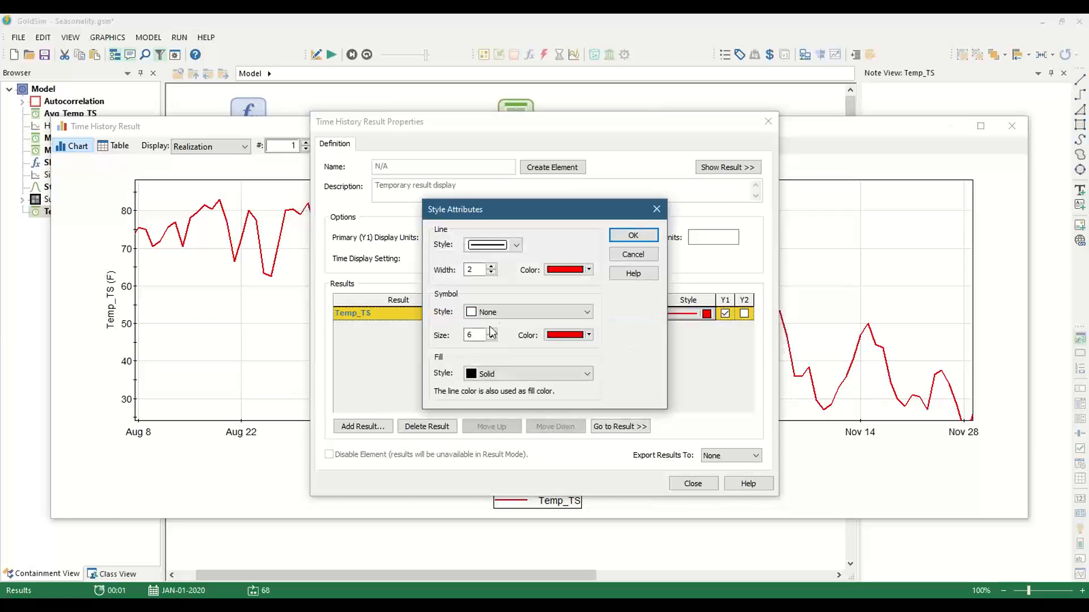
click(496, 307)
click(493, 333)
click(633, 234)
click(692, 483)
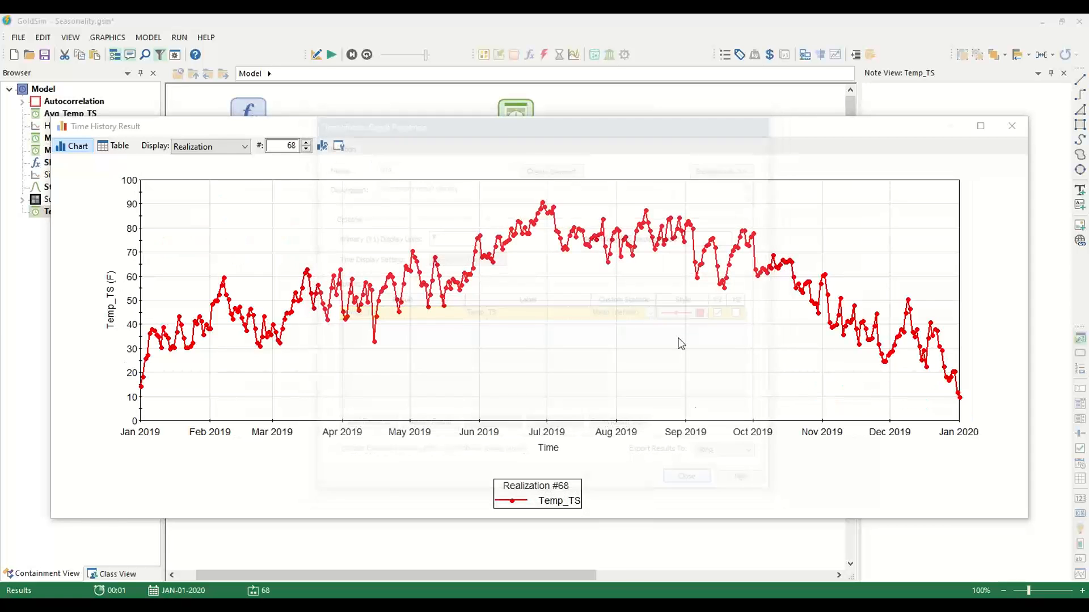
drag(632, 193, 888, 368)
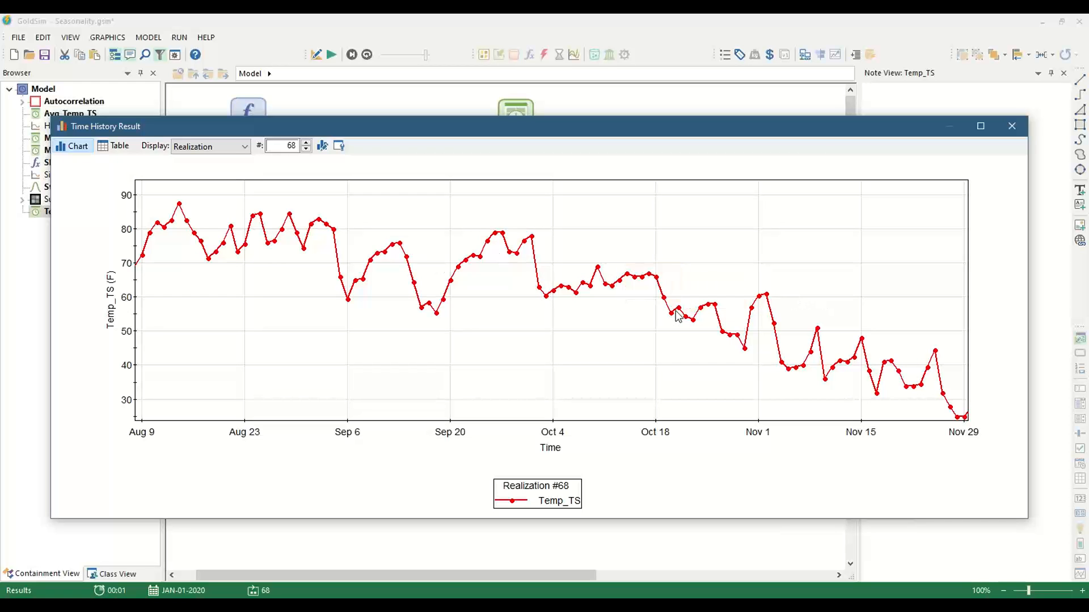
click(1013, 126)
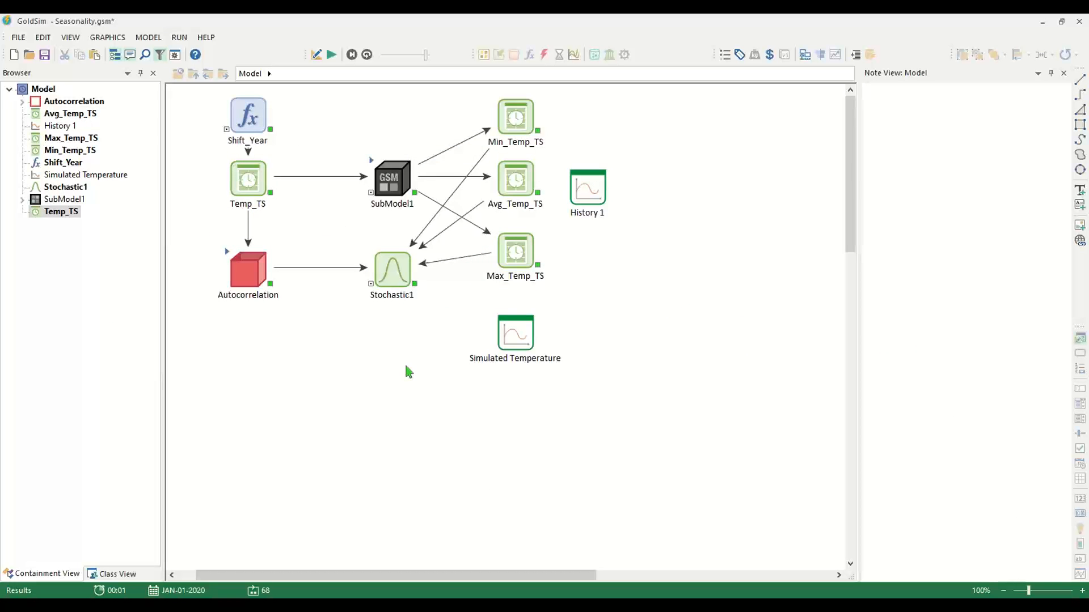
- Review the maximum, average and minimum temperature series of History 1 as a chart and as a table
double_click(587, 188)
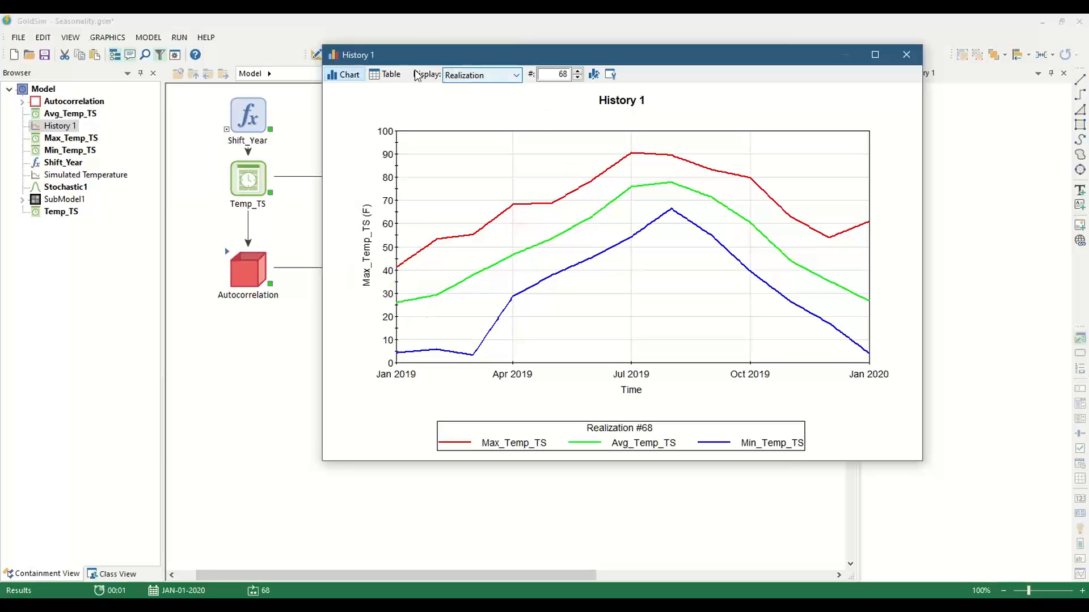
click(386, 74)
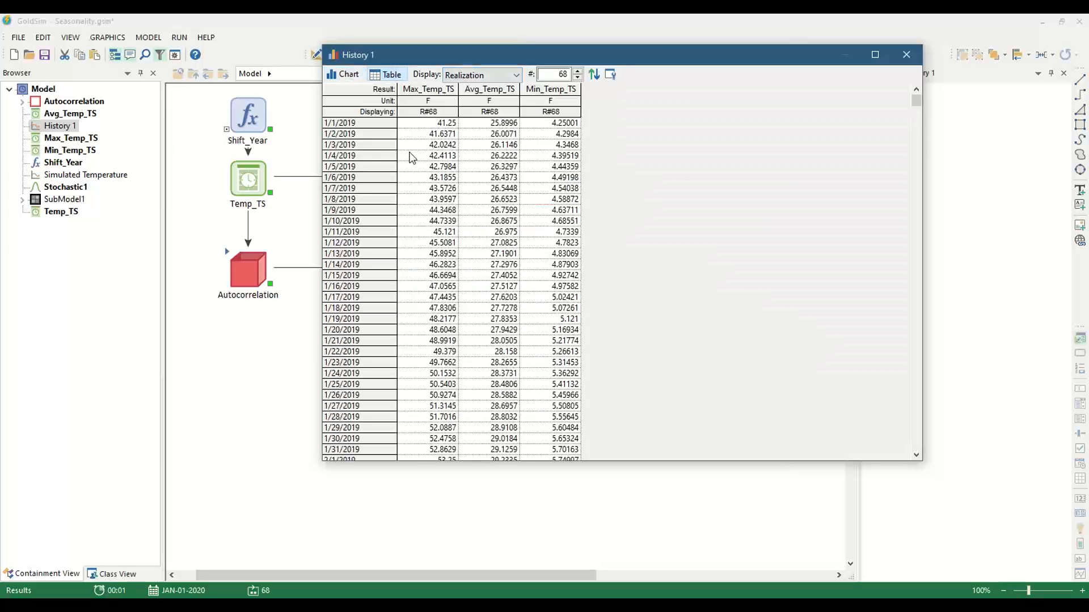
click(346, 76)
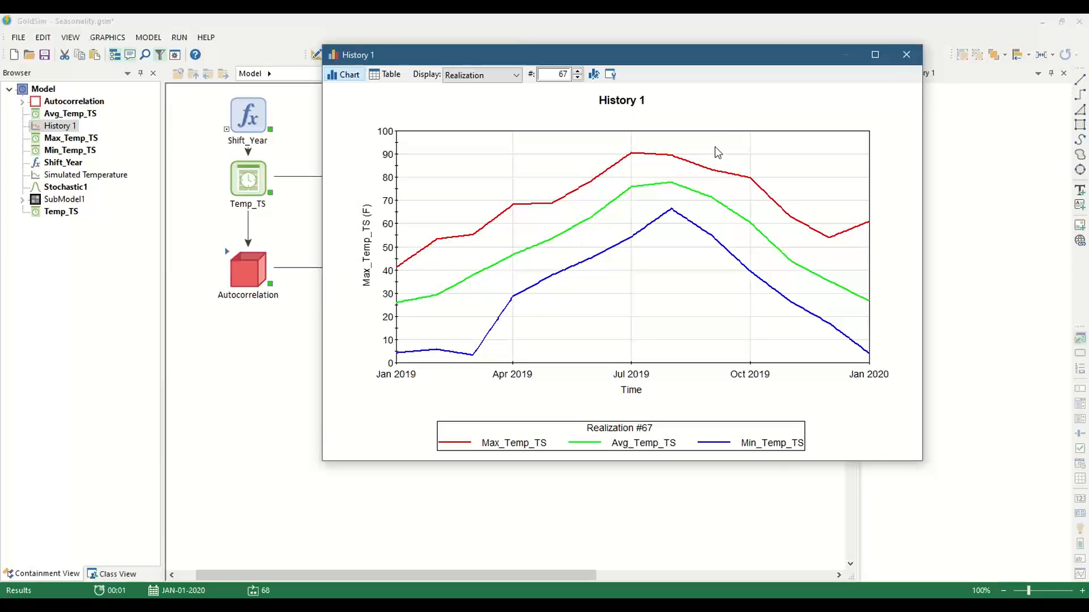
click(906, 54)
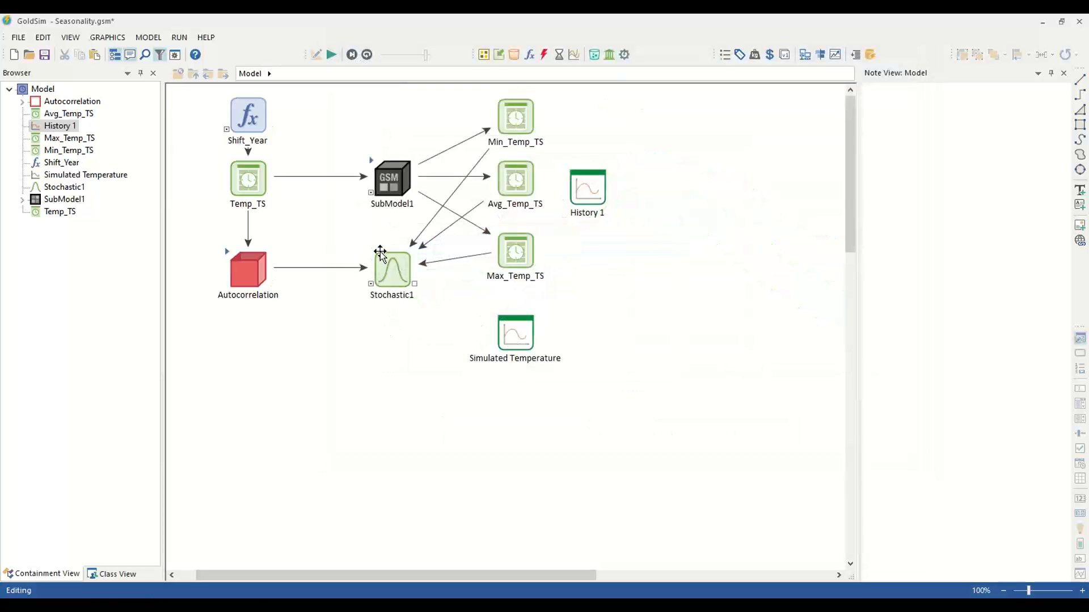
- In edit mode, set the correlation of Stochastic1 to None
double_click(393, 272)
click(475, 336)
click(481, 347)
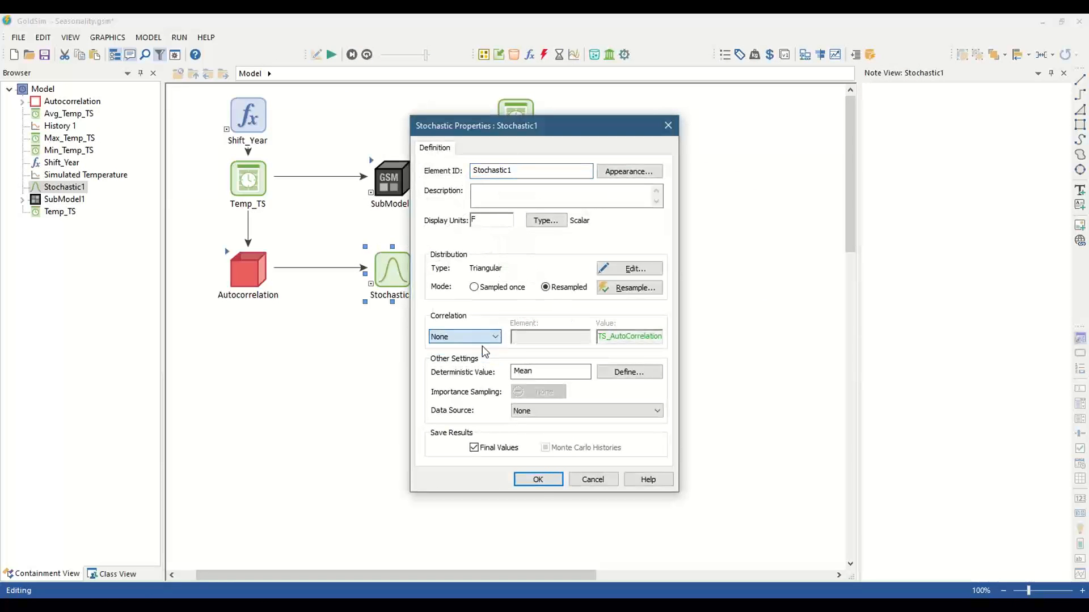
click(538, 480)
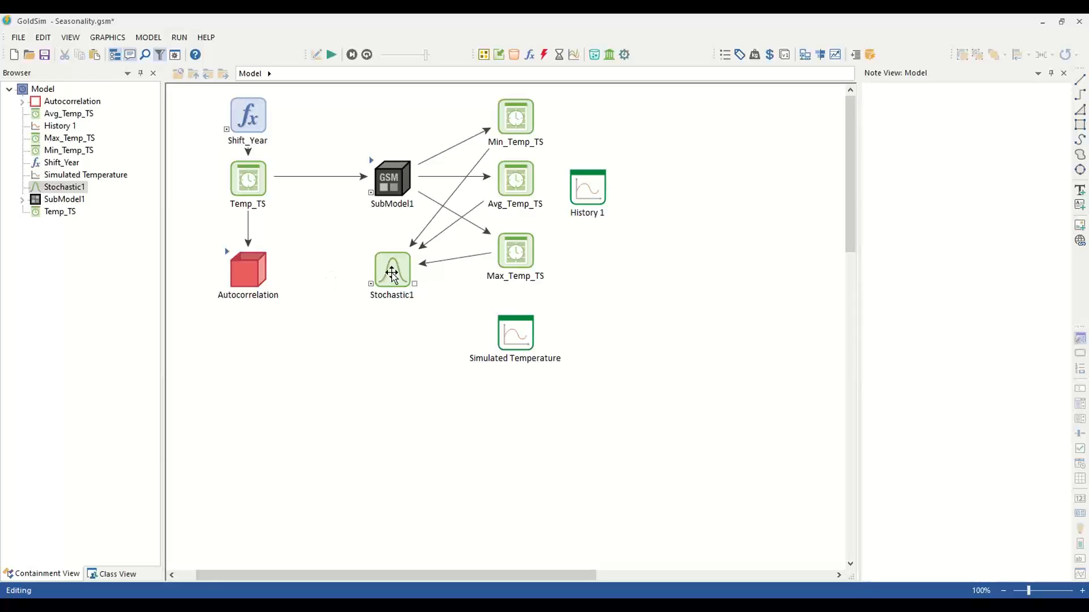
- Rearrange the diagram by moving History 1 above and Stochastic1 beside the Avg_Temp_TS element, on its output side
click(587, 187)
drag(587, 187, 722, 108)
drag(375, 272, 627, 180)
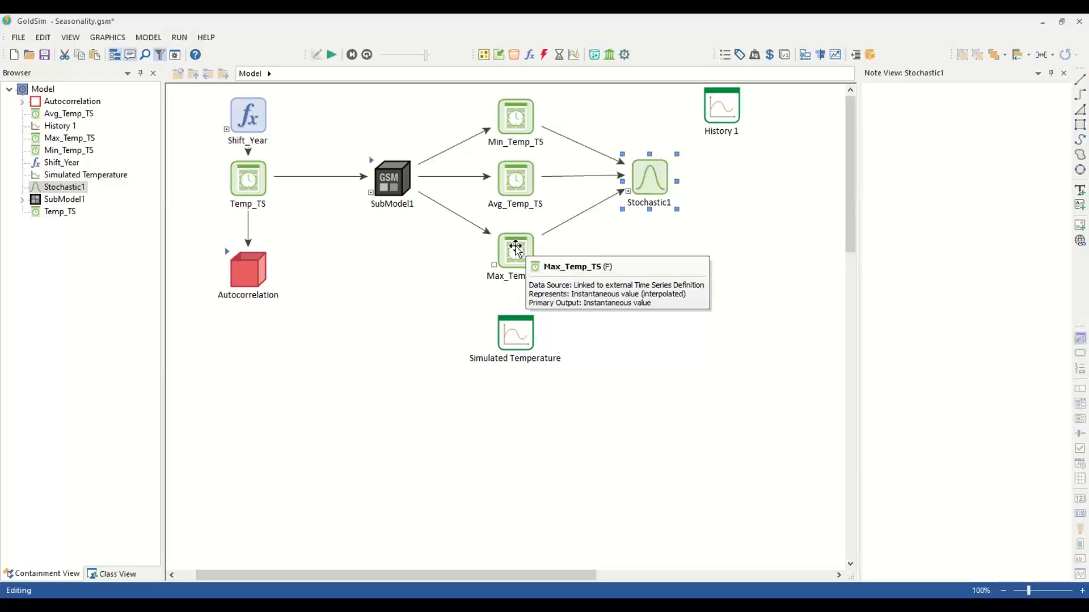
- Review Stochastic1's triangular distribution and its Min_Temp_TS, Avg_Temp_TS and Max_Temp_TS parameters
double_click(638, 167)
drag(597, 178, 737, 233)
click(776, 375)
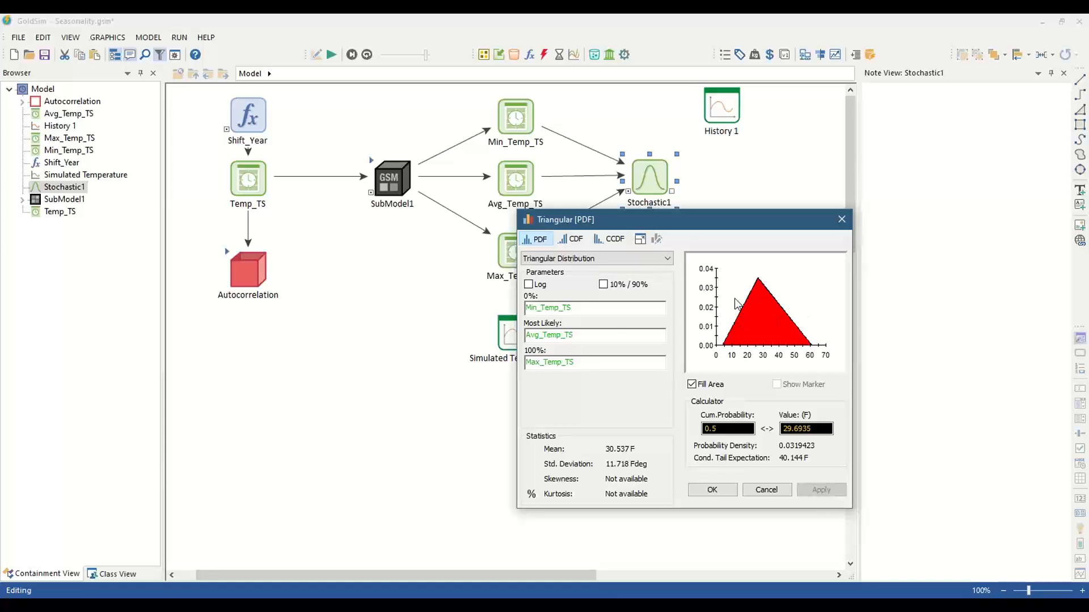
drag(651, 224, 727, 229)
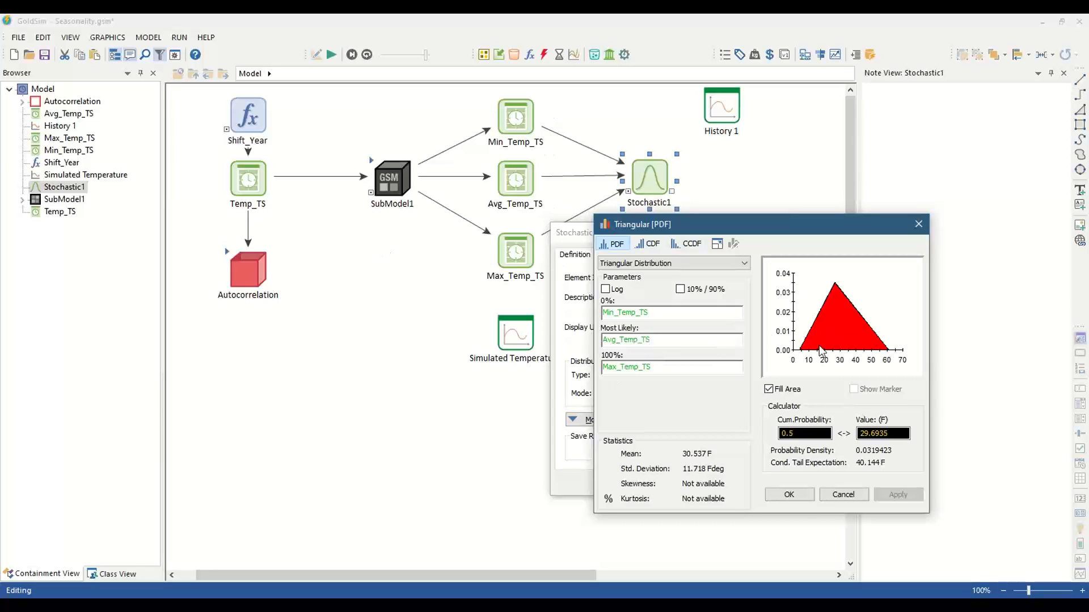
click(789, 498)
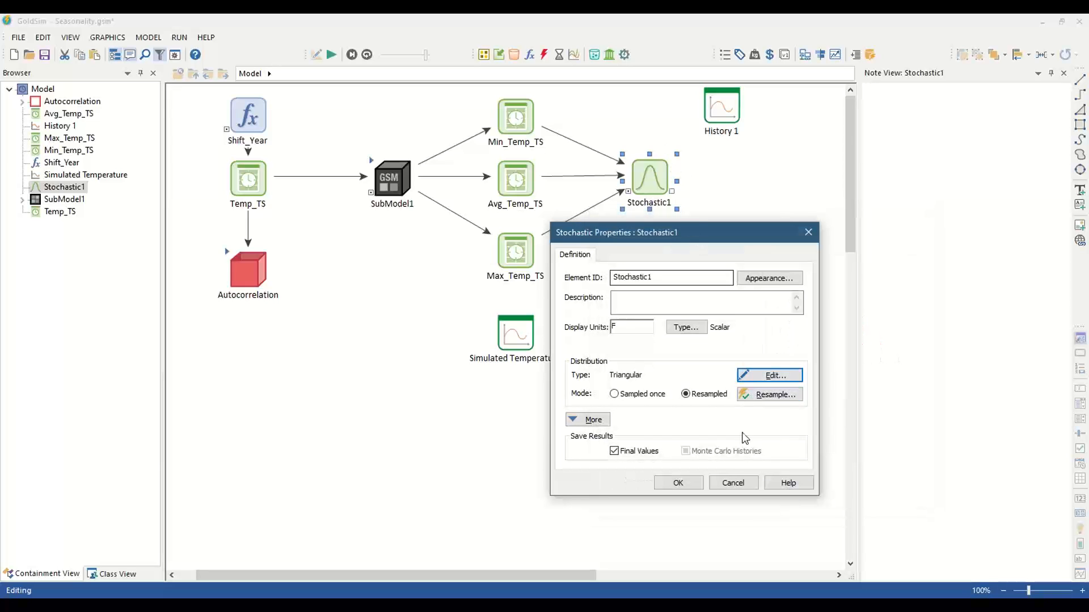
click(702, 488)
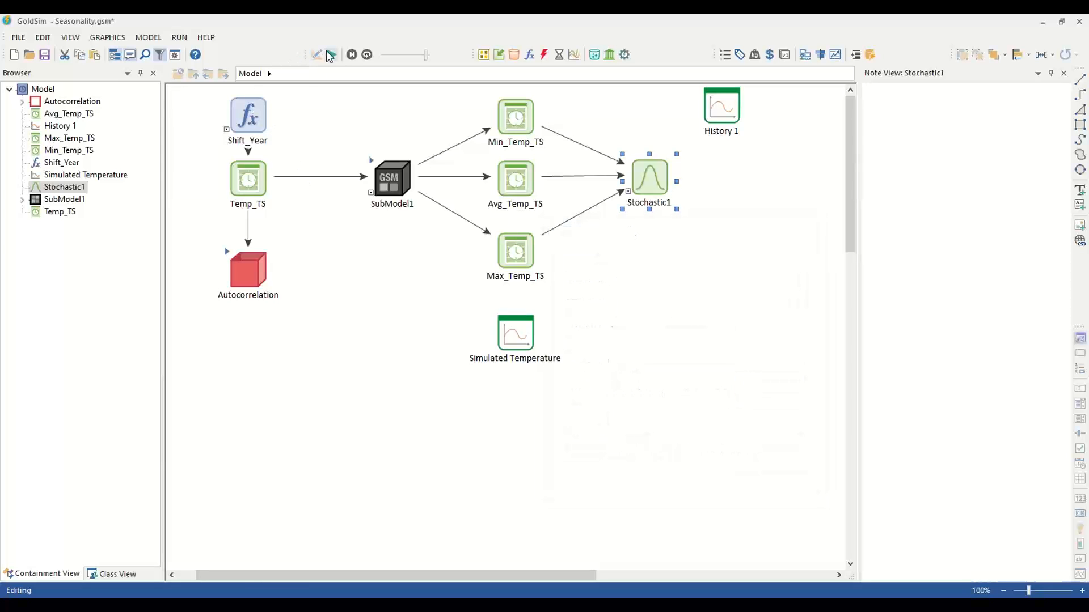
- Run the simulation and examine the August to November 2019 period of realization 68 in Simulated Temperature
click(331, 54)
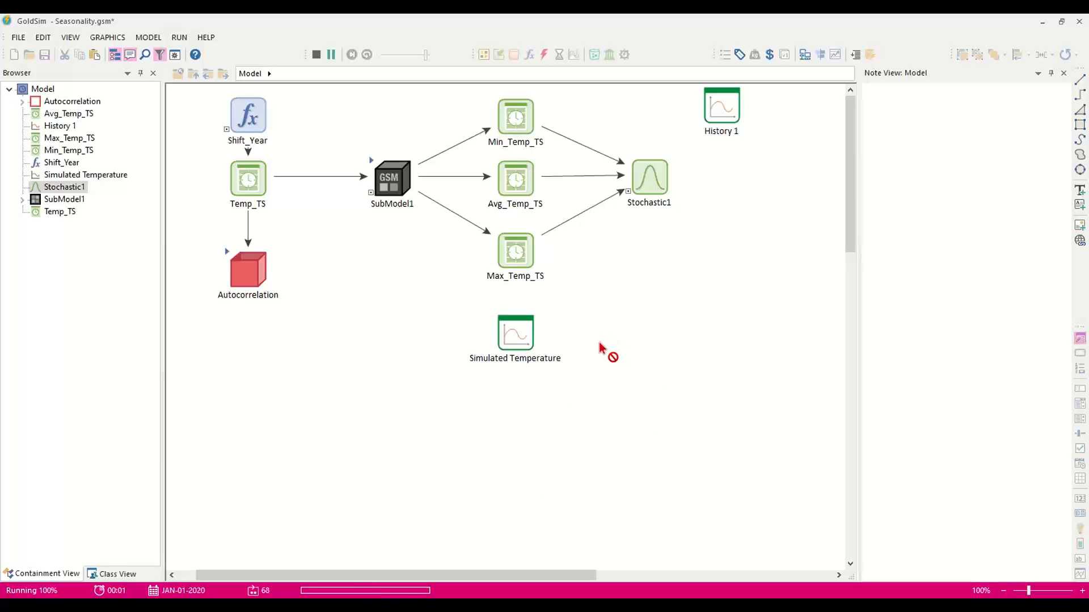
click(544, 329)
double_click(515, 331)
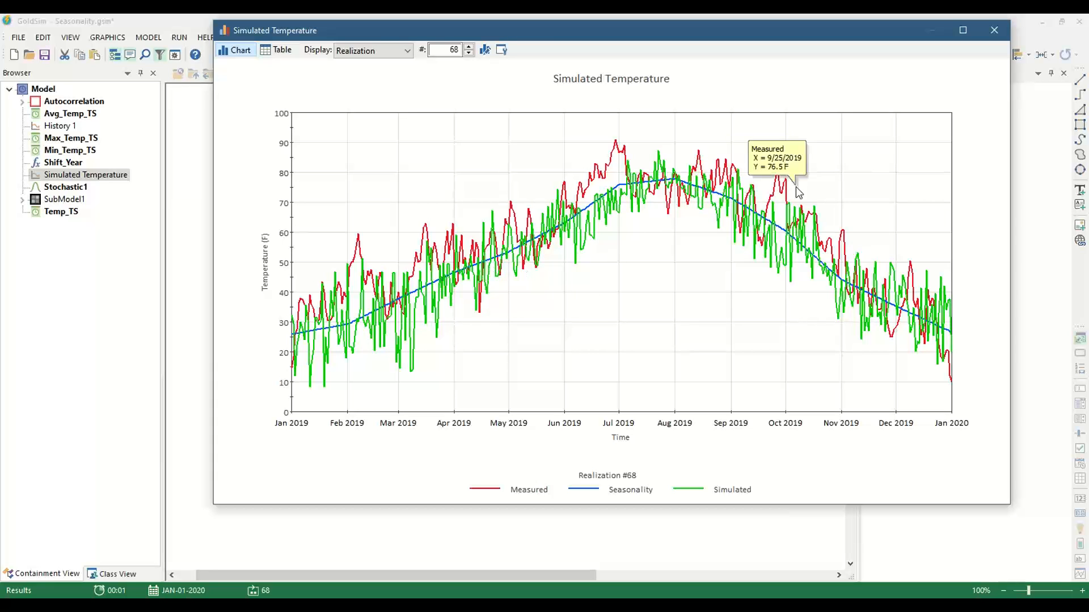
drag(669, 134, 883, 314)
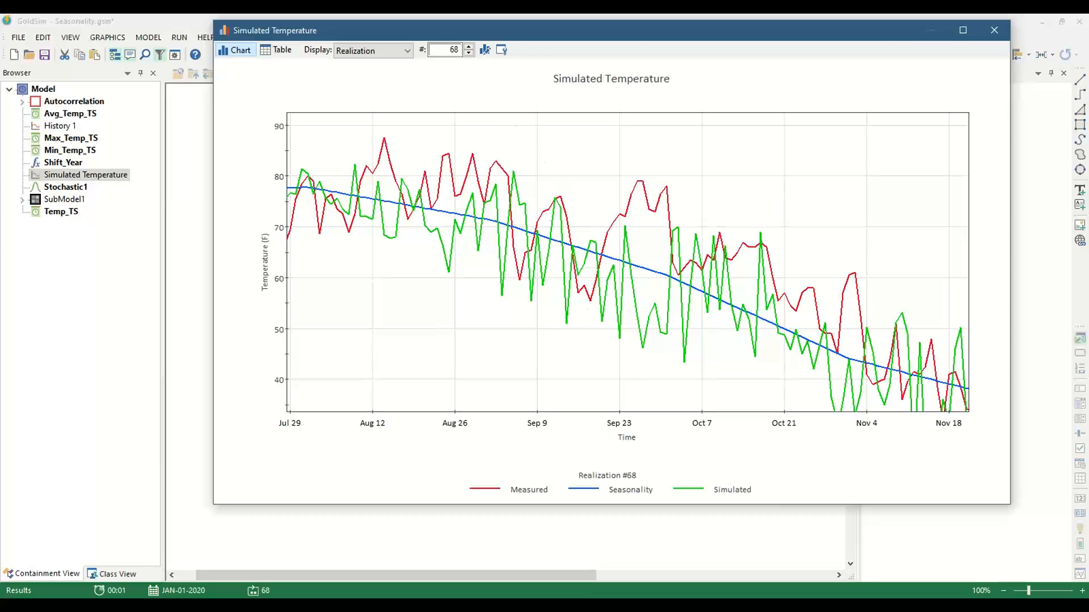
click(991, 29)
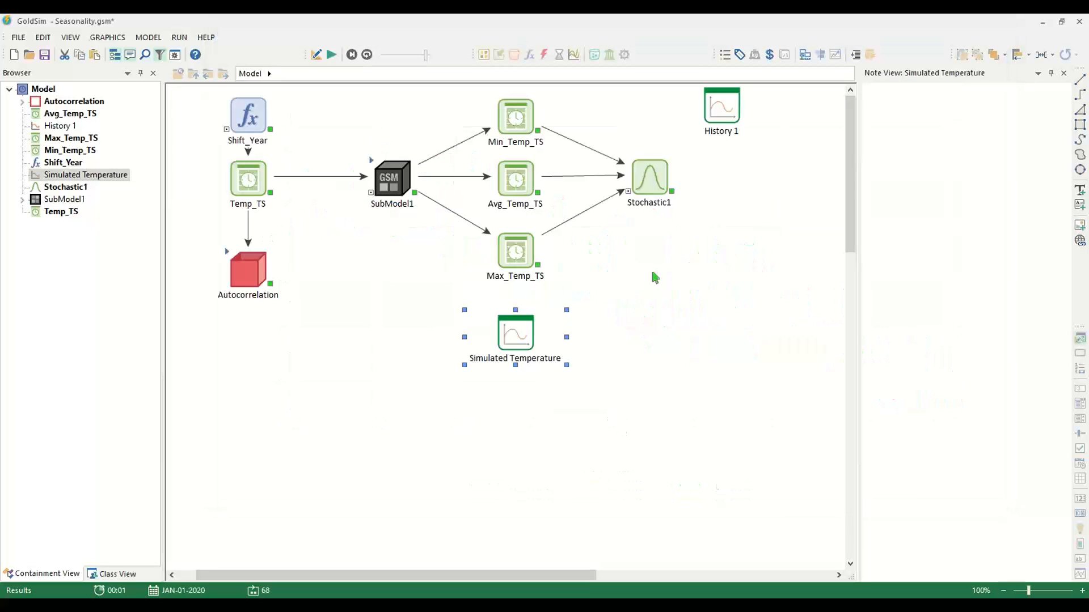
- Return to edit mode and move Stochastic1 below SubModel1, beside the Autocorrelation container
key(F4)
key(Return)
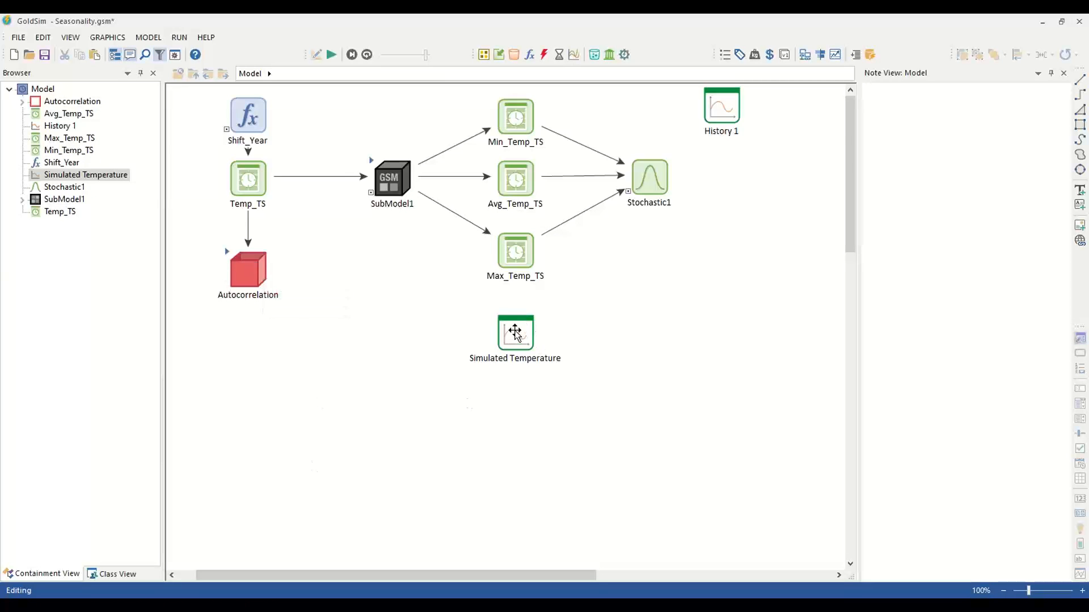
drag(650, 177, 402, 281)
- Set Stochastic1's correlation to Autocorrelated and link its value to the AutoCorrelation output of TS_AutoCorrelation
double_click(402, 281)
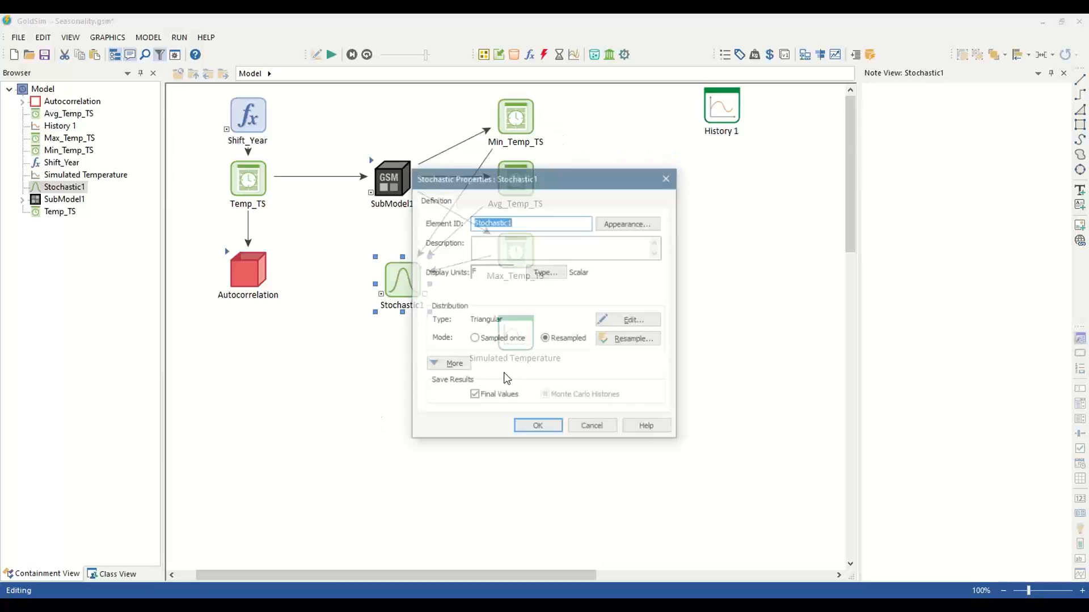
click(453, 363)
click(456, 402)
click(454, 424)
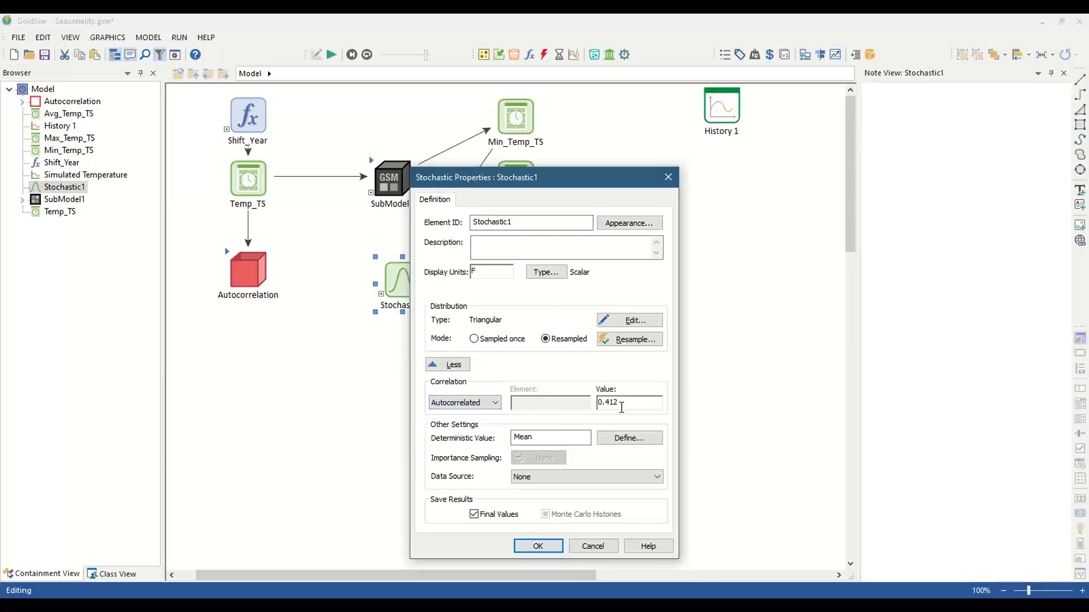
double_click(620, 402)
right_click(610, 403)
click(637, 412)
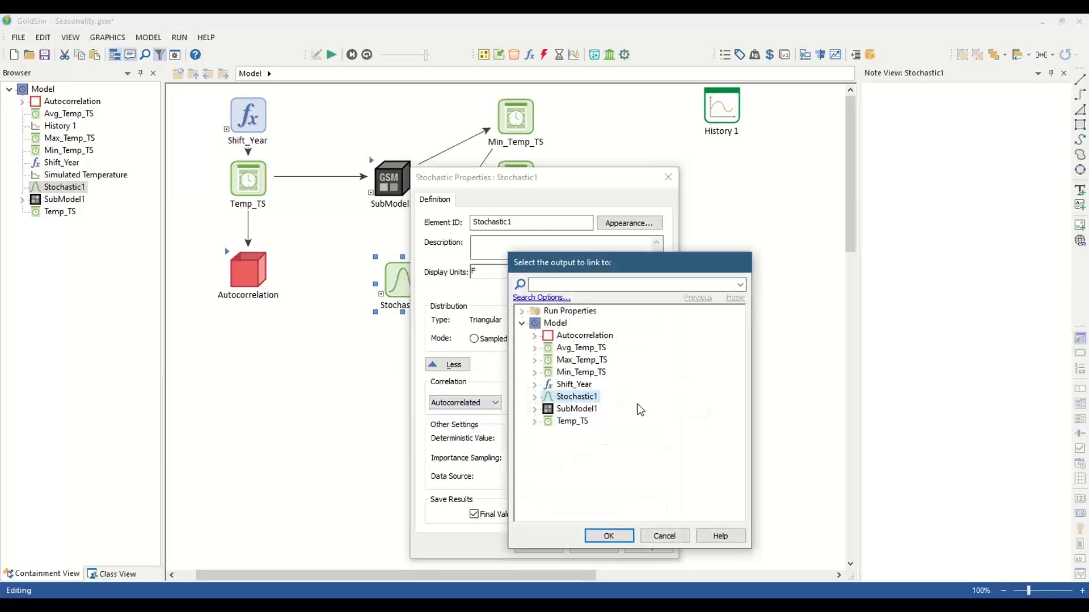
click(534, 335)
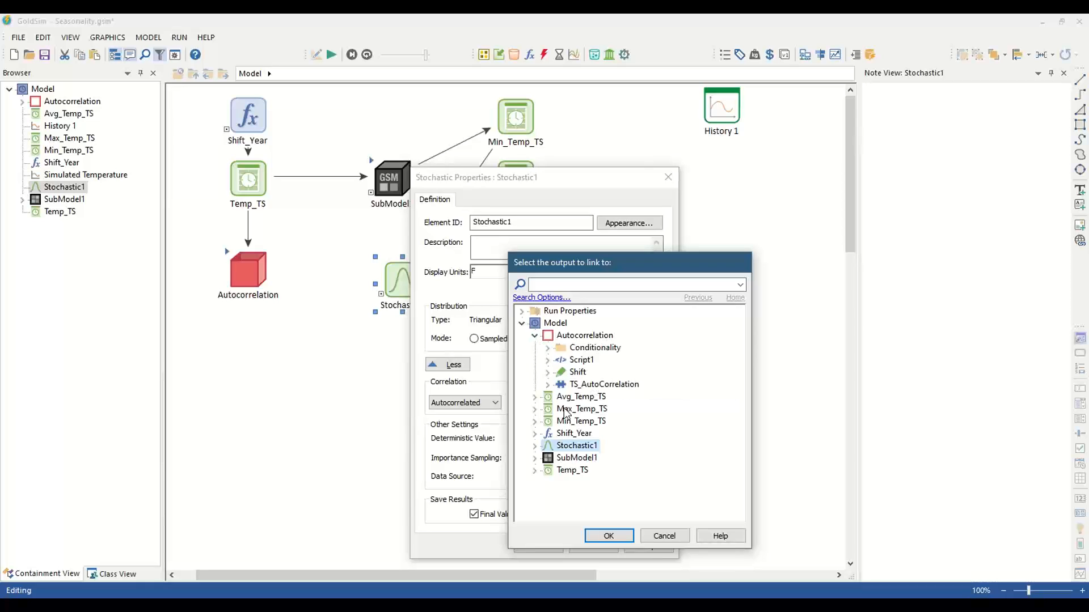
click(547, 385)
click(610, 396)
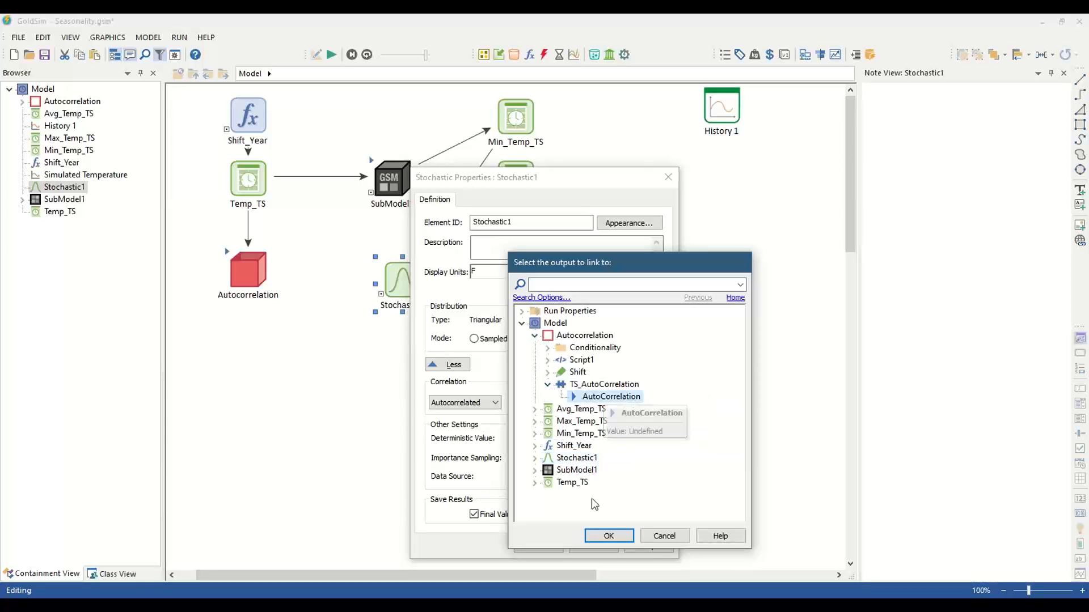
click(608, 537)
click(539, 545)
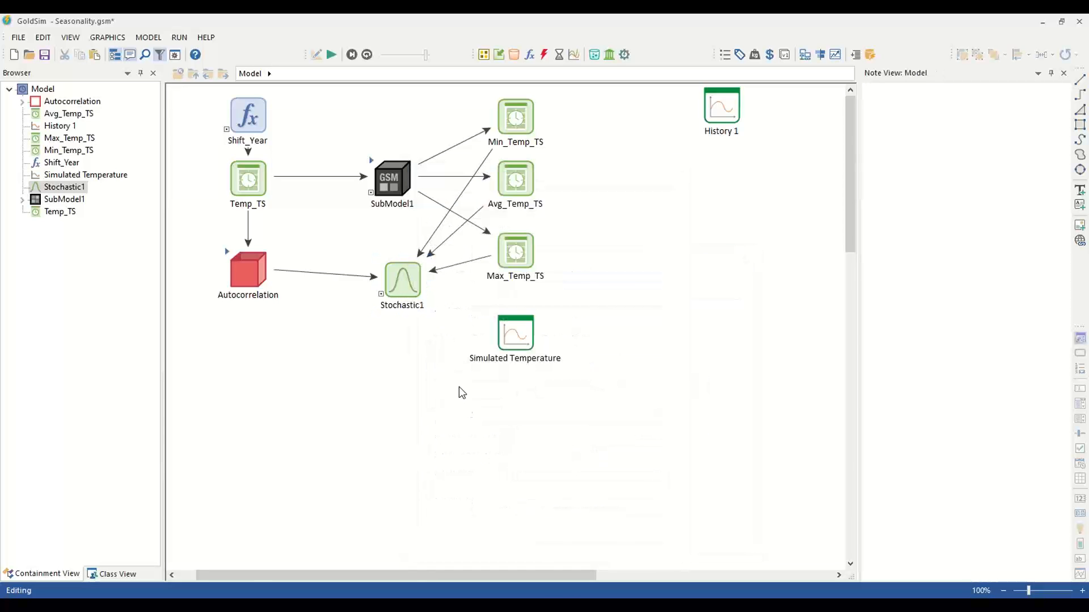
- Run the simulation and review the measured, seasonal and simulated series of realization 68 in Simulated Temperature
click(331, 54)
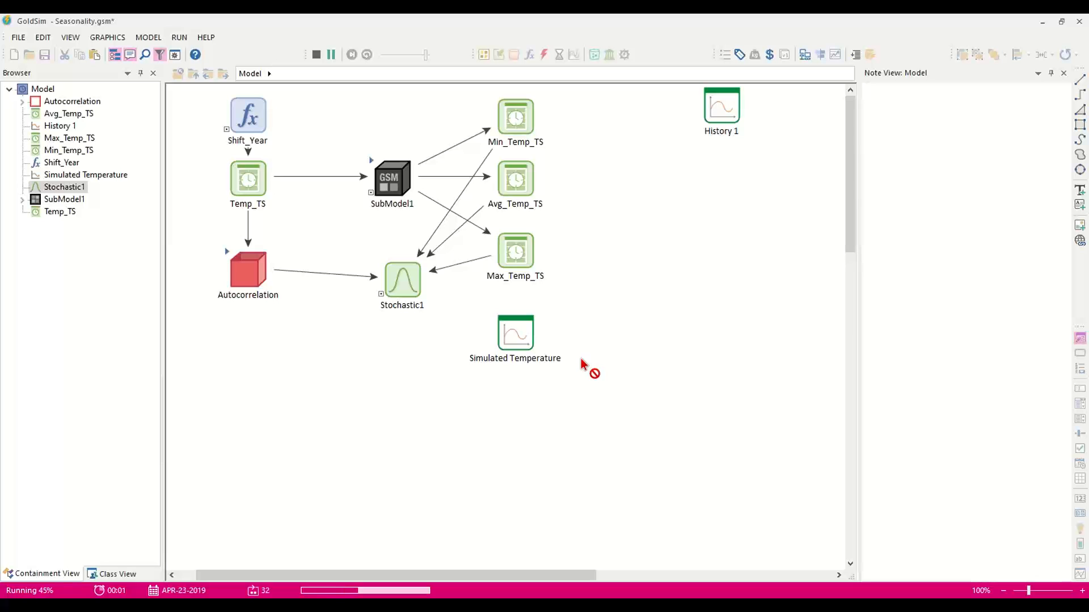
click(536, 329)
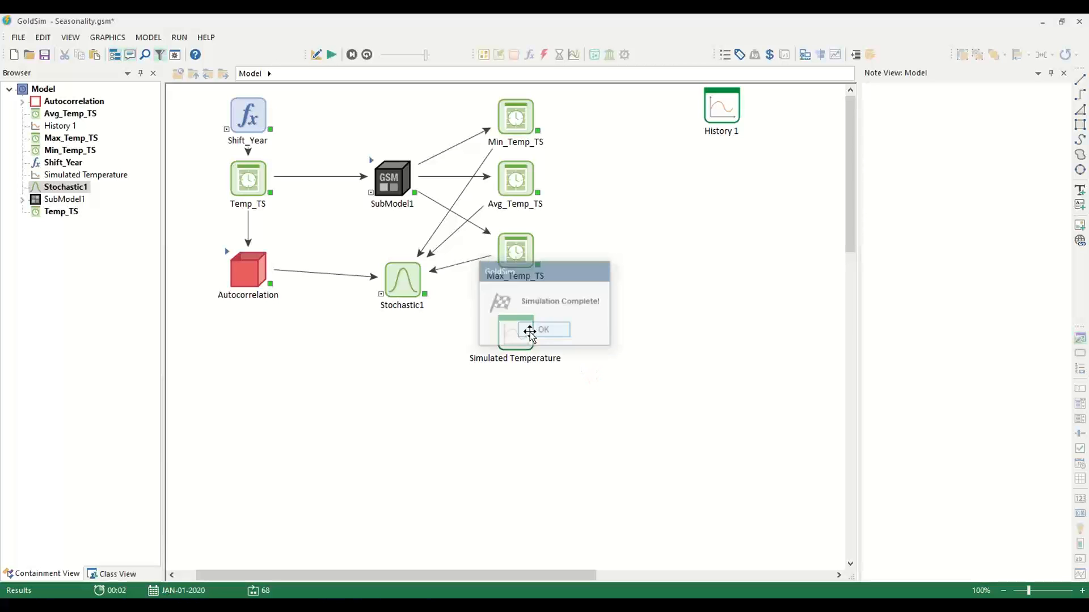
click(508, 332)
double_click(507, 332)
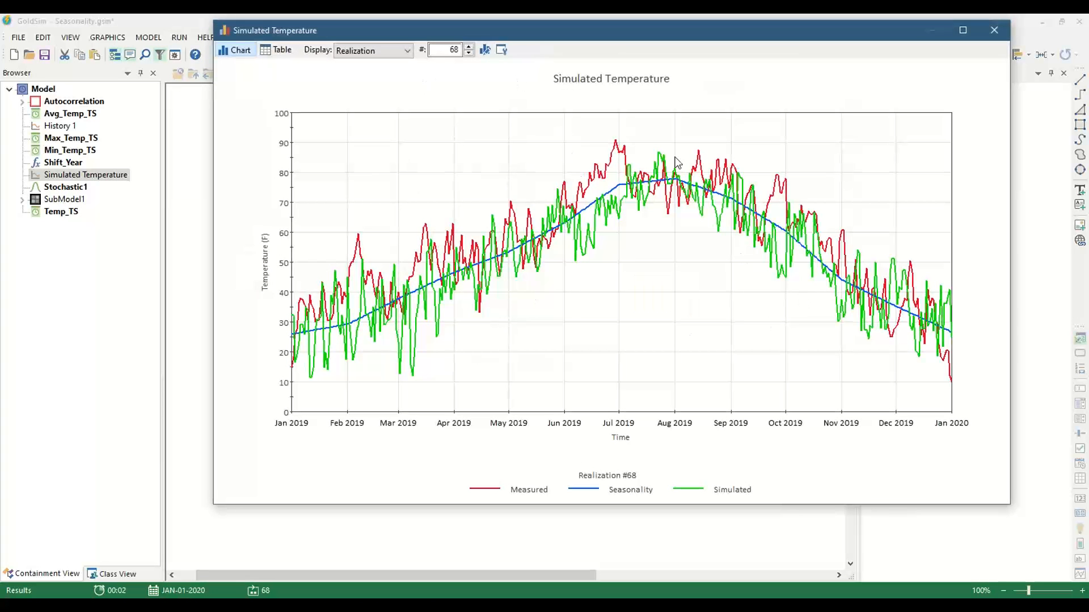
mouse_move(621, 188)
- Review realizations 67 and 66, and examine late June to late September 2019 in realization 66
click(468, 52)
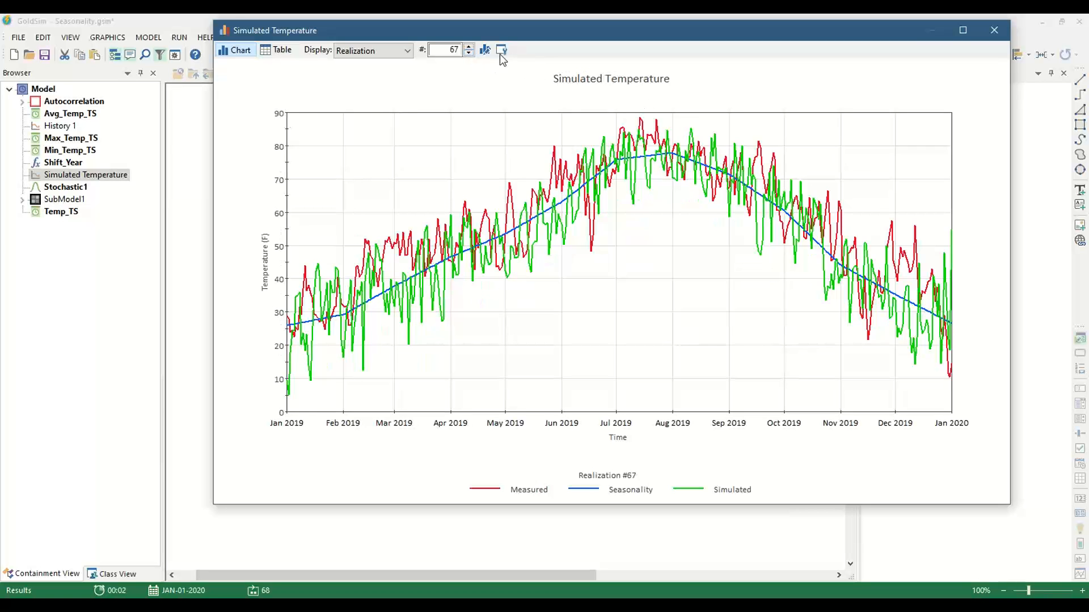
click(468, 53)
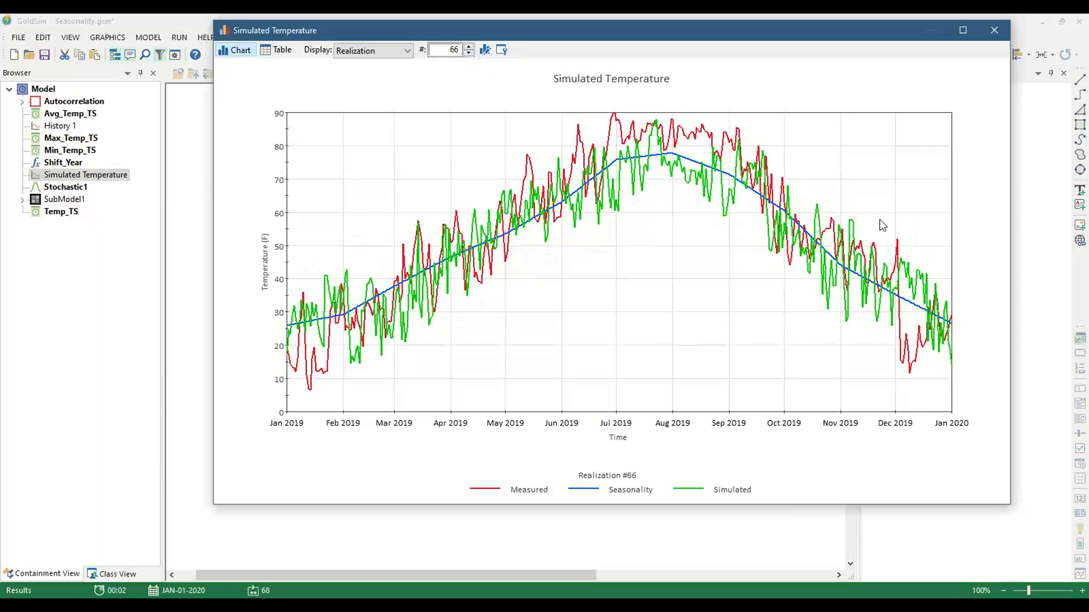
drag(610, 113, 764, 227)
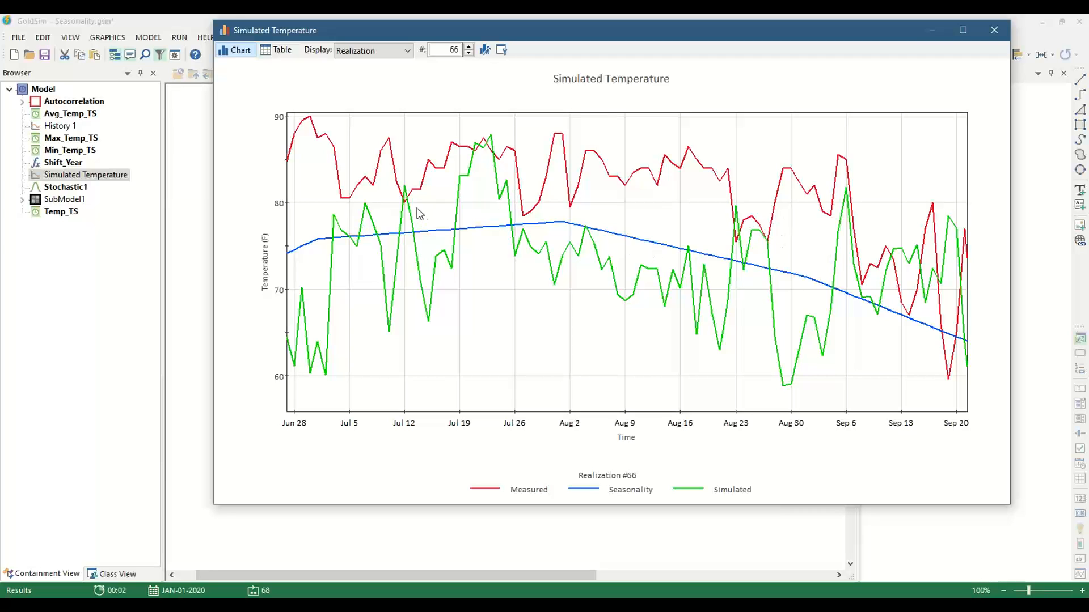
click(992, 31)
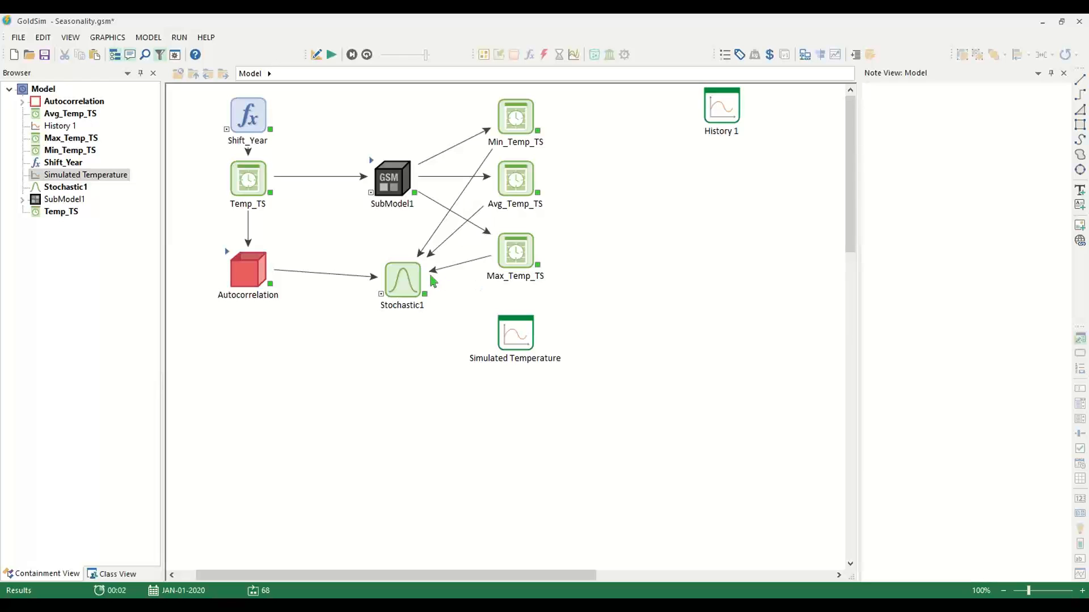
- Move Stochastic1 up slightly so that it lines up horizontally with the Autocorrelation container
mouse_move(398, 250)
mouse_move(236, 177)
drag(403, 279, 403, 268)
click(410, 339)
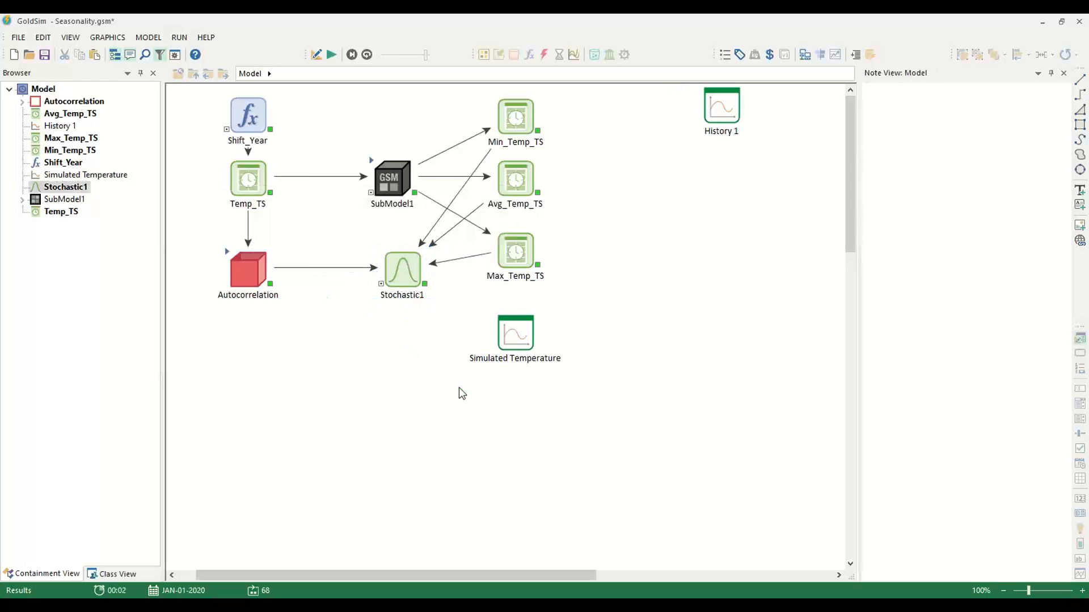
- Return the model to edit mode and open the Temperature_Trend.gsm model
key(F4)
key(Return)
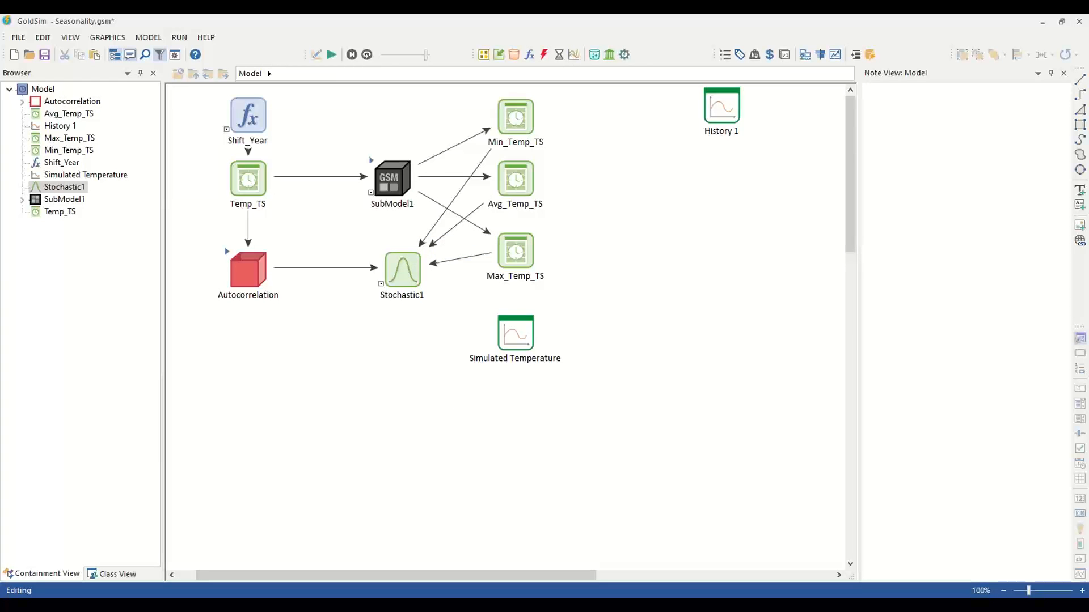
key(ctrl+o)
click(548, 342)
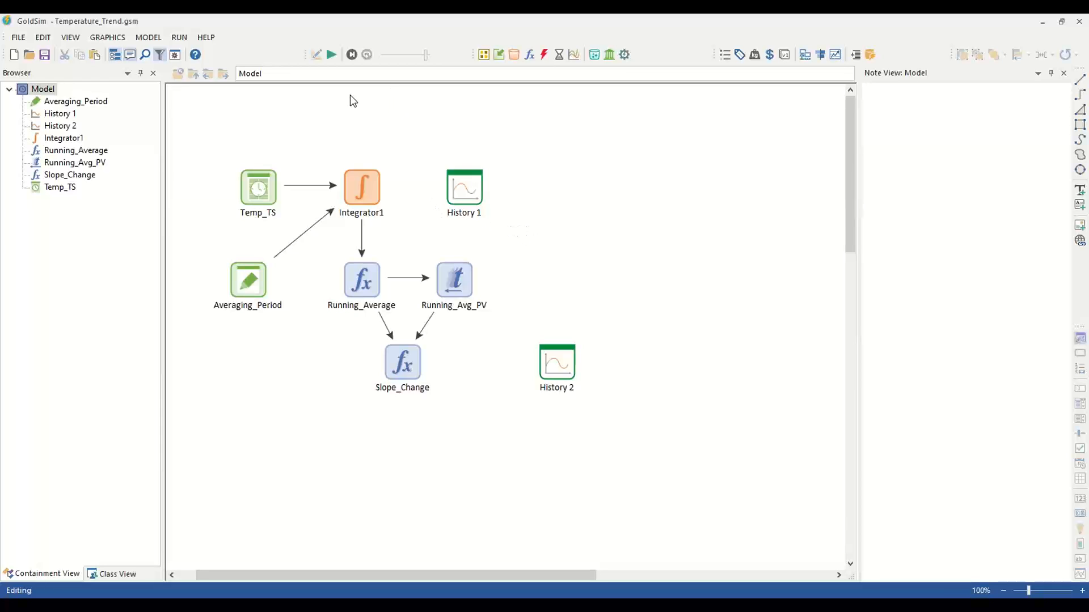
- Align Temp_TS vertically above Averaging_Period and run the temperature trend simulation
drag(275, 200, 265, 199)
click(318, 140)
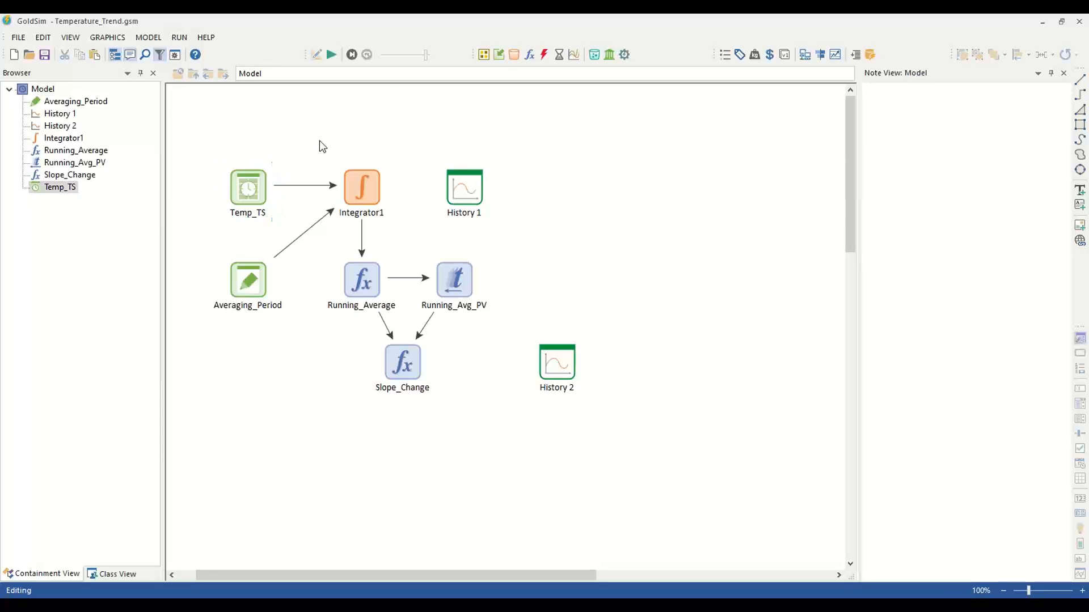
click(331, 55)
click(544, 330)
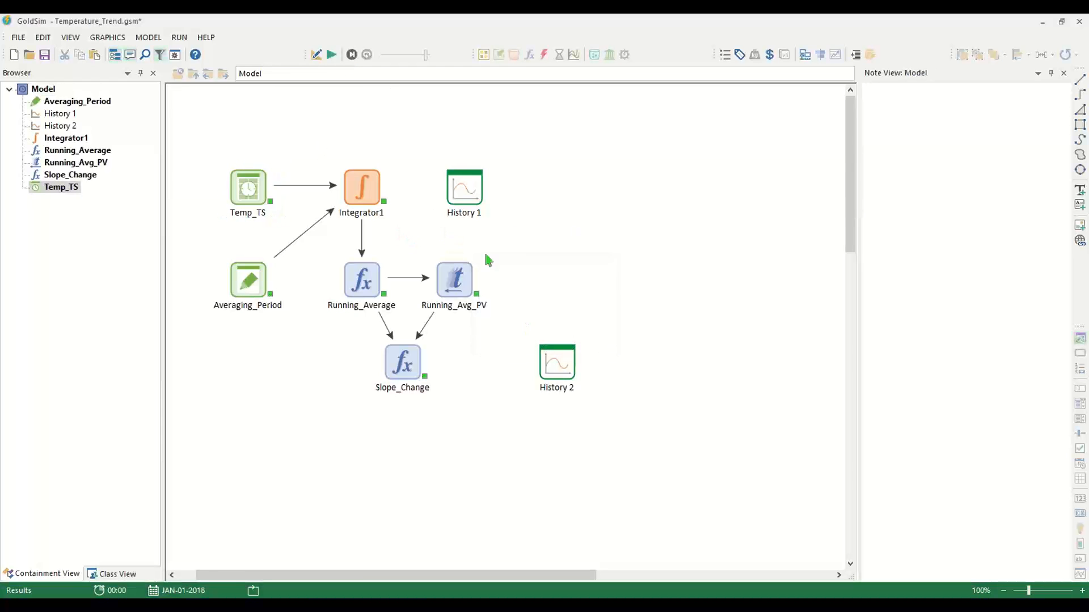
- Review the Temp_TS and Running_Average series in the History 1 chart
double_click(468, 203)
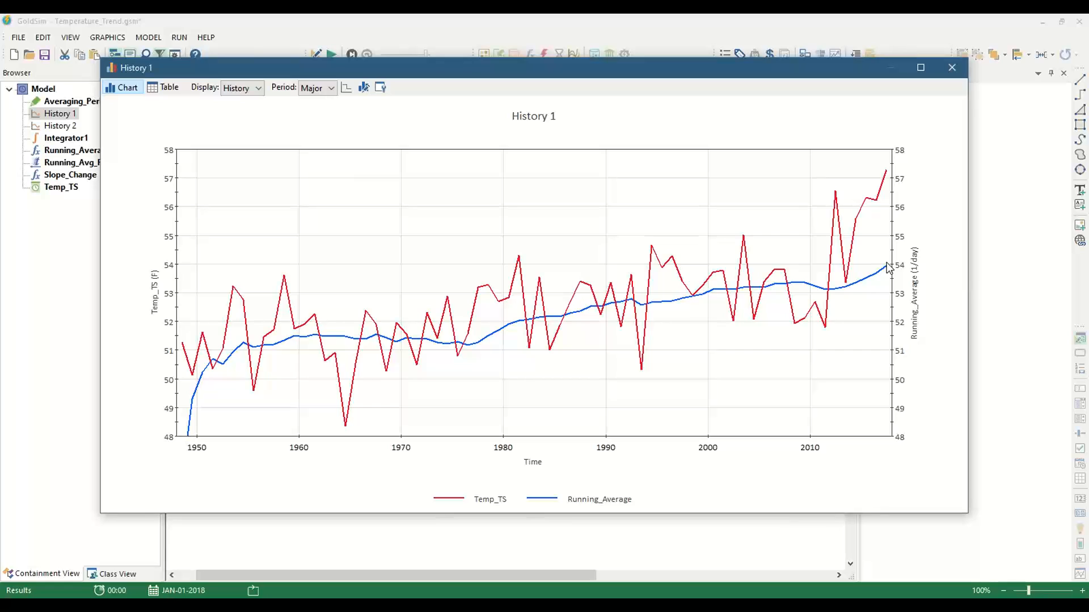
mouse_move(835, 293)
click(951, 68)
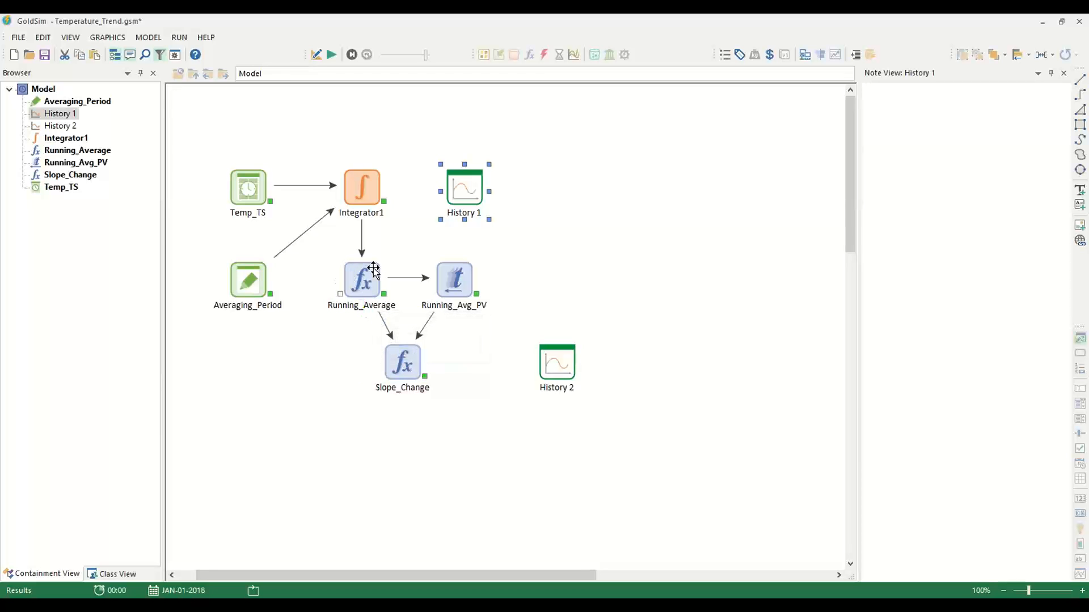
- Inspect the Running_Average element and the outputs of Running_Avg_PV, including its RateOfChange
mouse_move(363, 278)
click(476, 296)
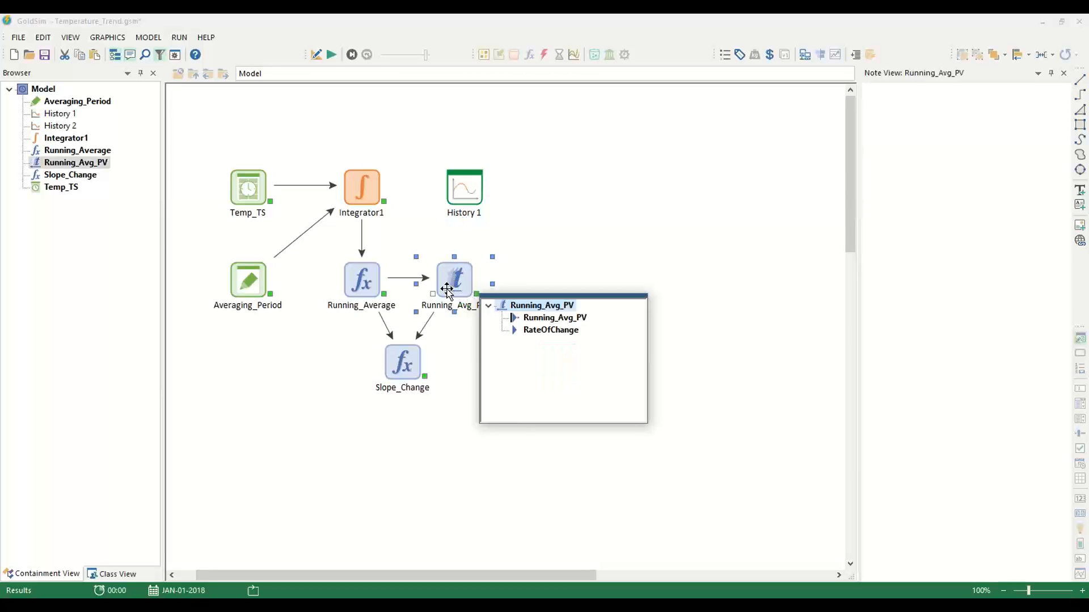
mouse_move(449, 284)
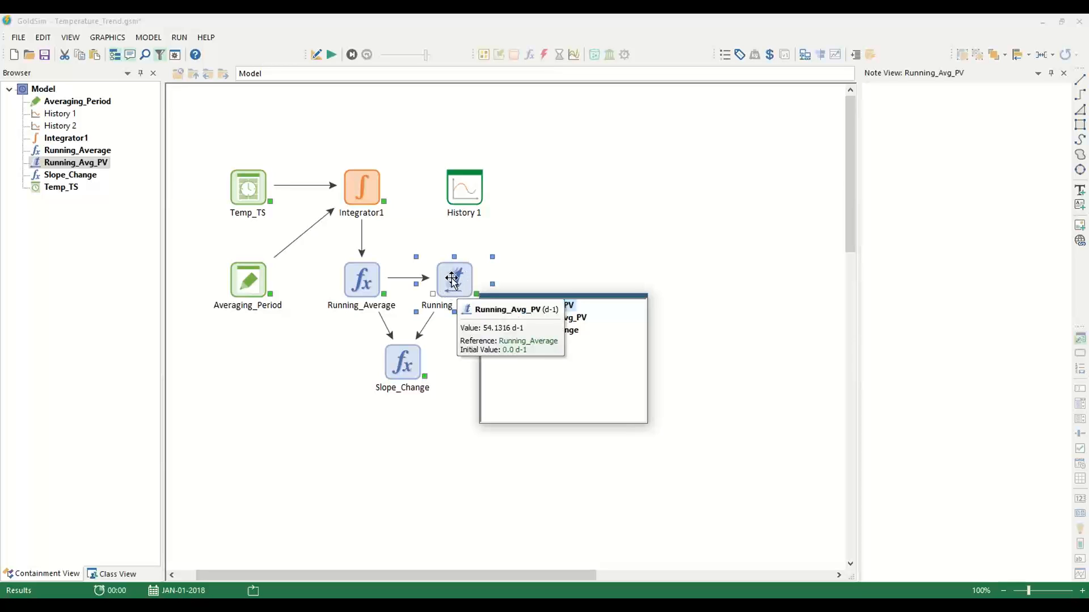
click(526, 245)
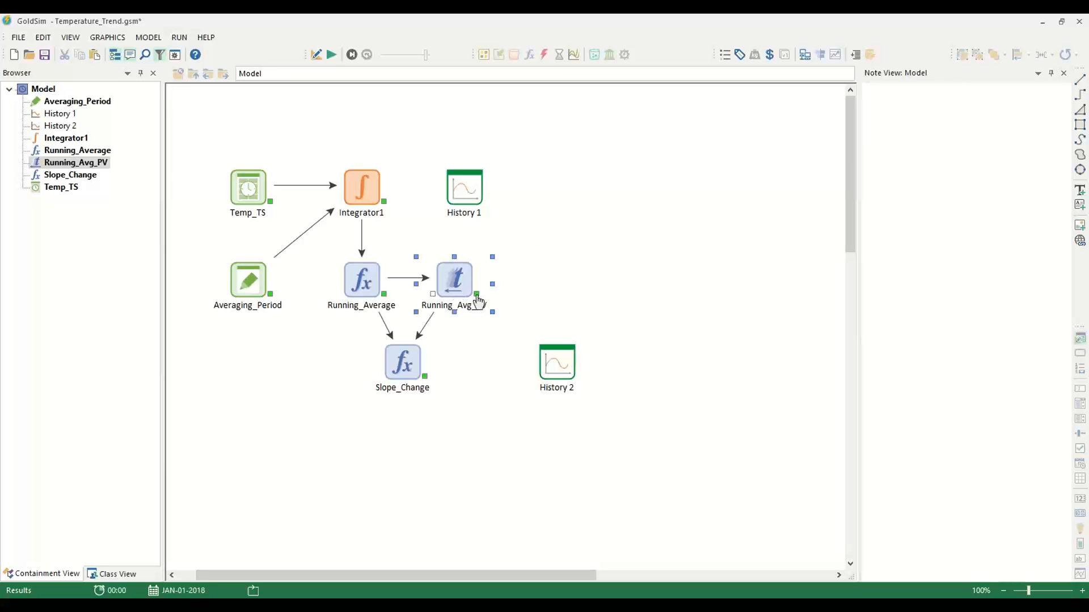
click(476, 295)
mouse_move(543, 337)
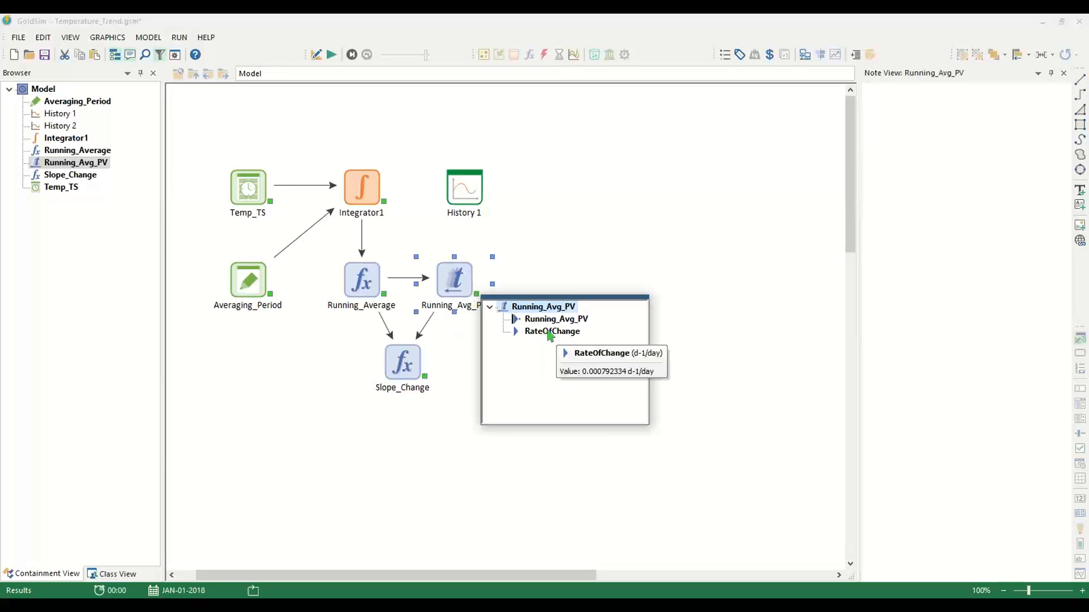
click(438, 410)
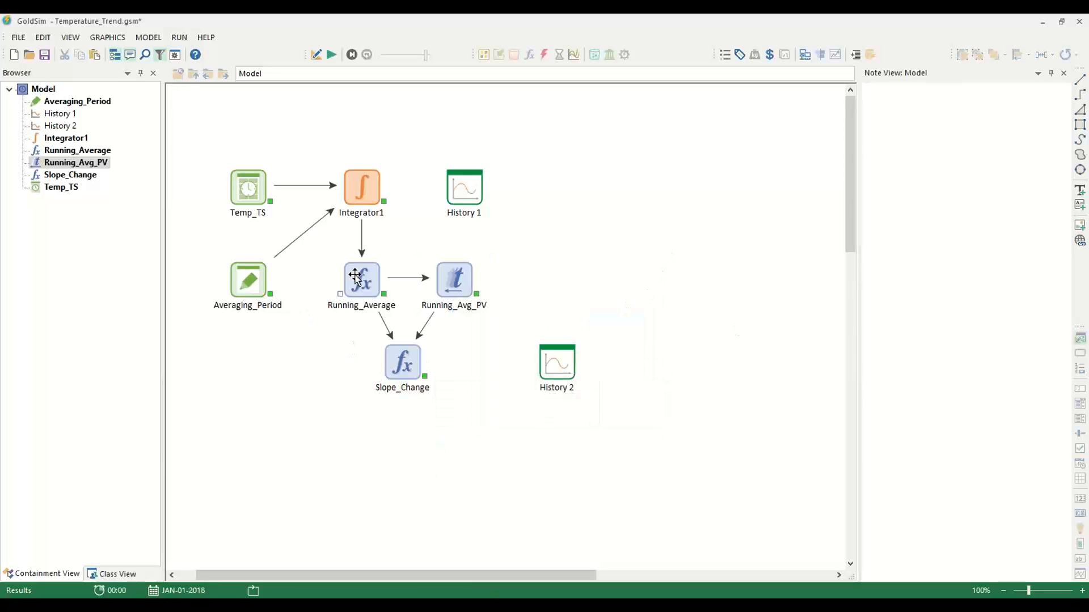
- Trace the Running_Average and Running_Avg_PV elements feeding Slope_Change, and close the note view
click(369, 286)
click(453, 286)
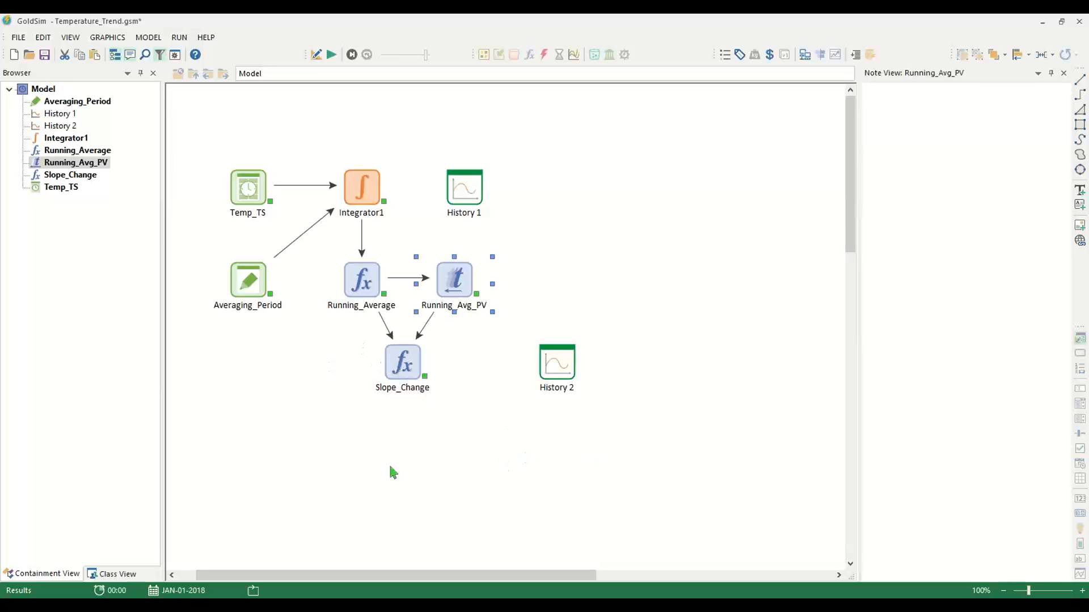
mouse_move(413, 391)
click(1063, 73)
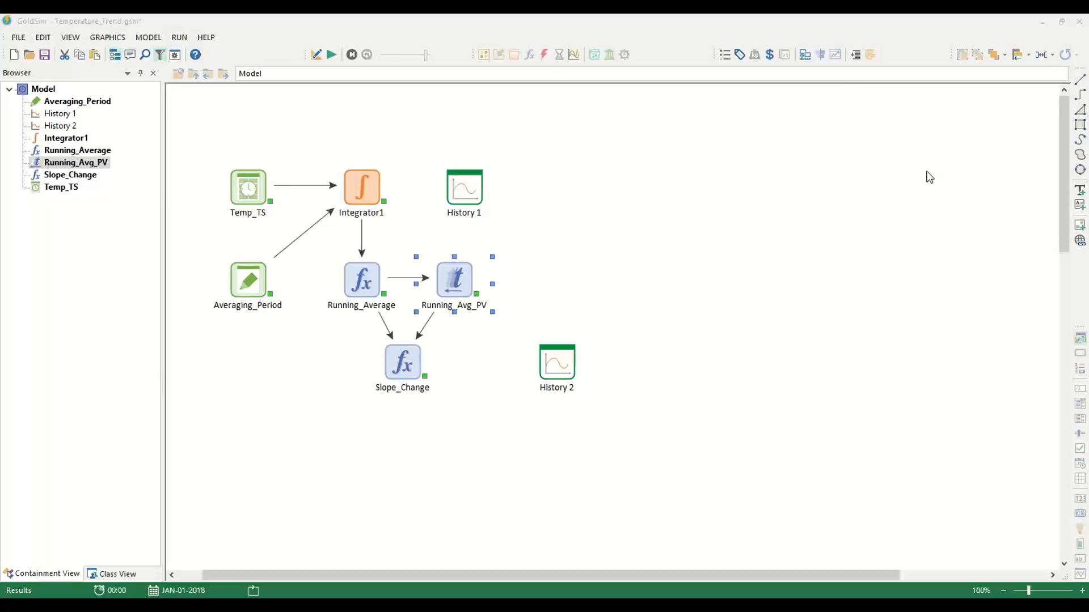